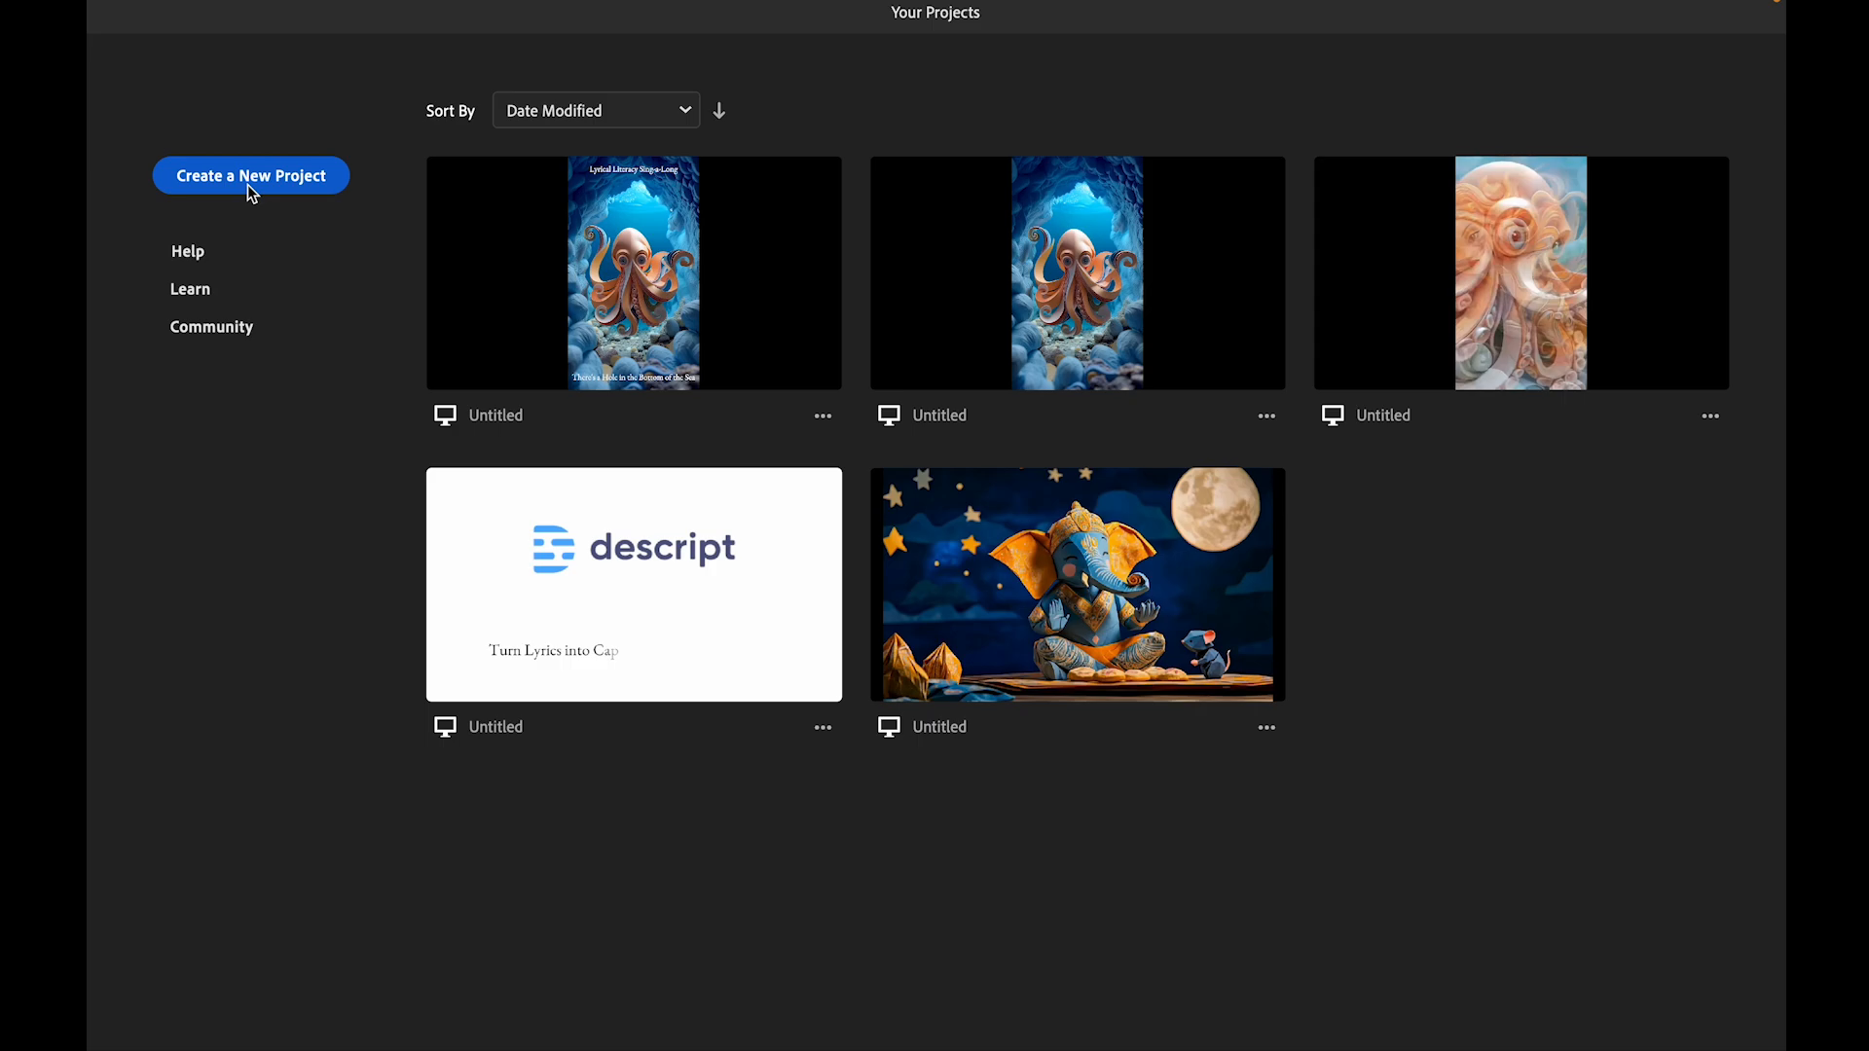
- Create a new project from the first of the two "There's a Hole in the Bottom of the Sea" MP4 videos
{"action": "left_click", "coordinate": [248, 186]}
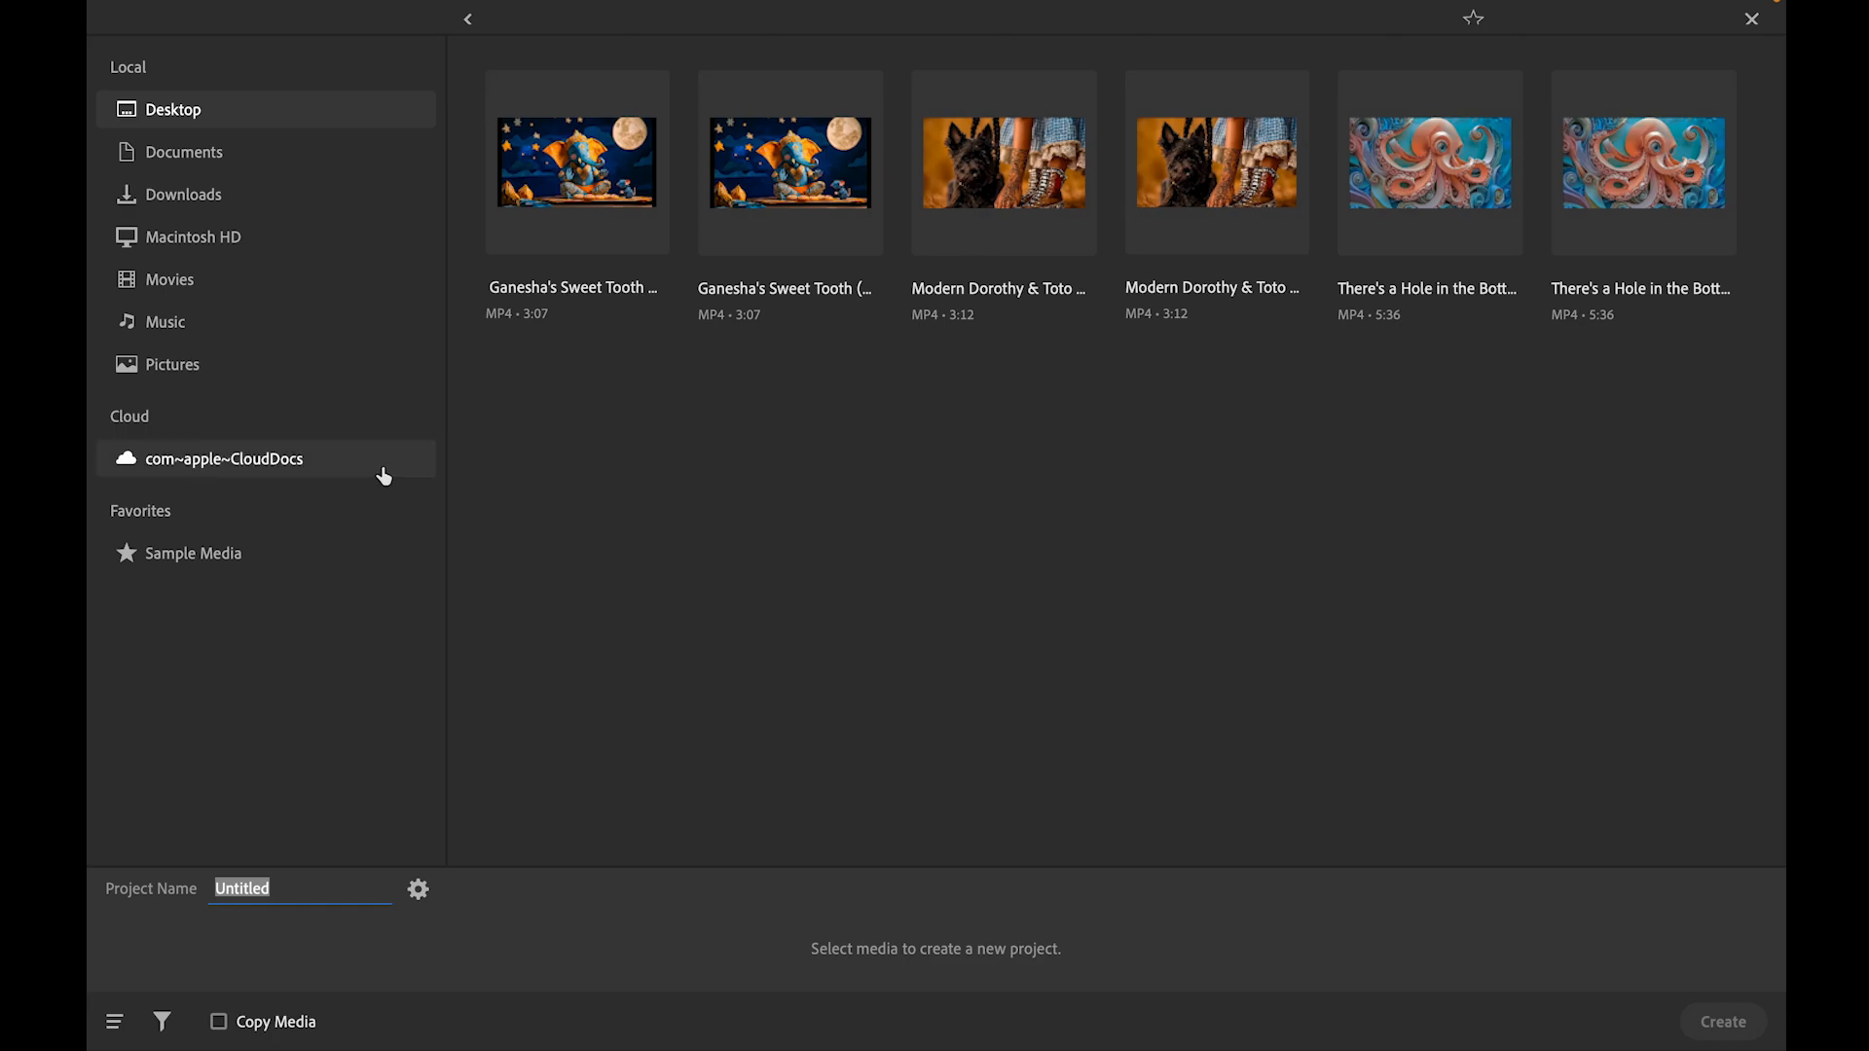
{"action": "left_click", "coordinate": [1435, 189]}
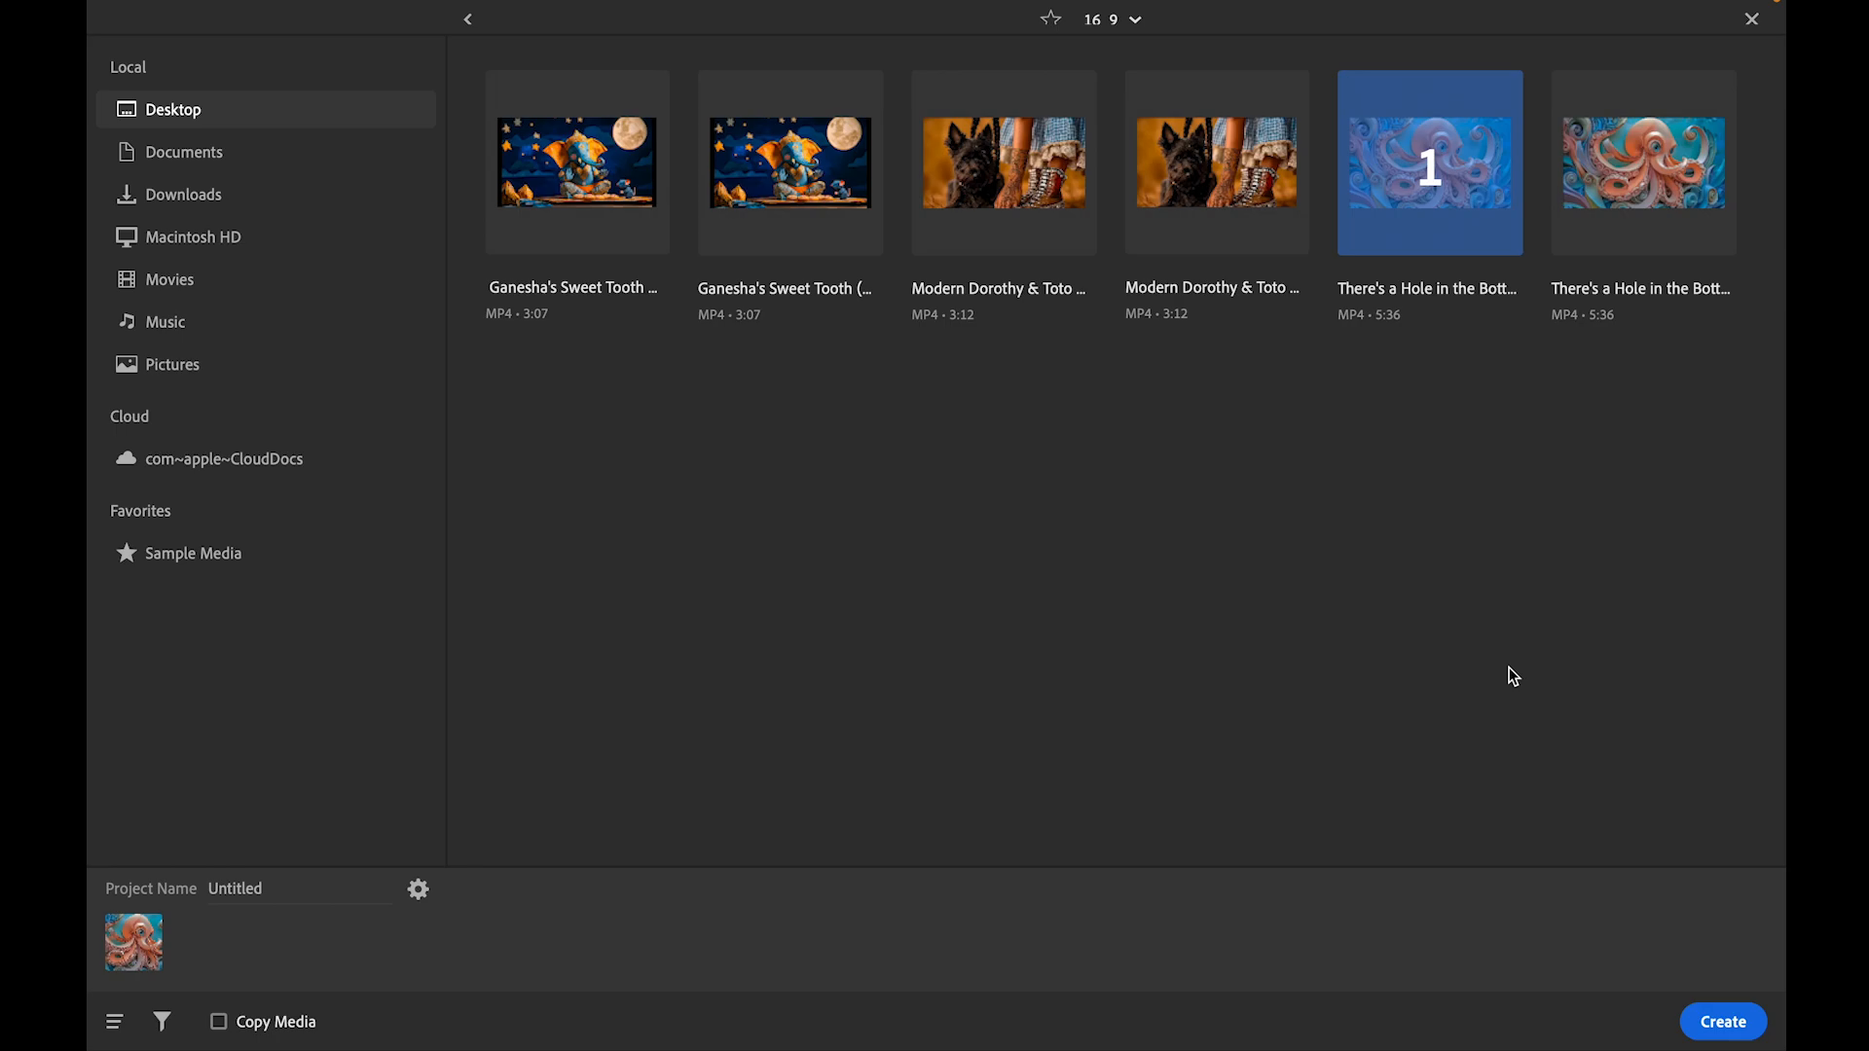
{"action": "left_click", "coordinate": [1724, 1023]}
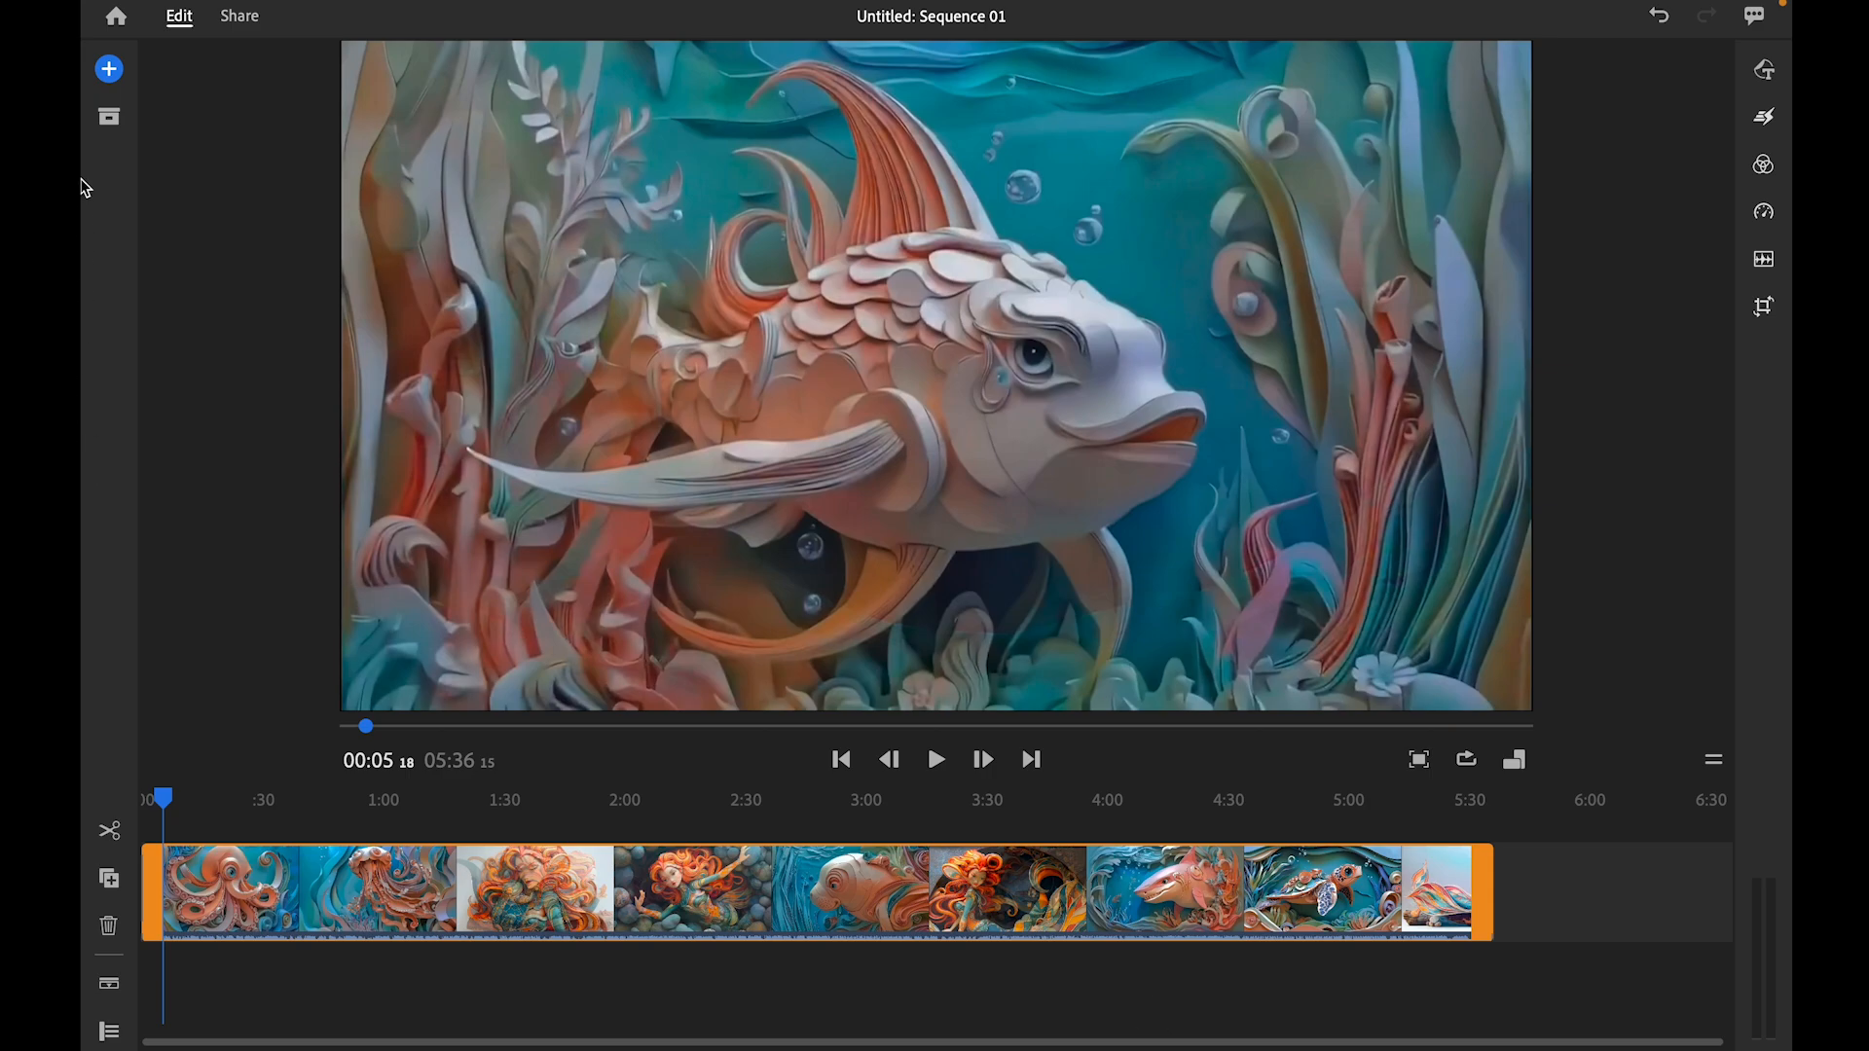
- Return to the projects overview and reopen the newly created project
{"action": "left_click", "coordinate": [116, 16]}
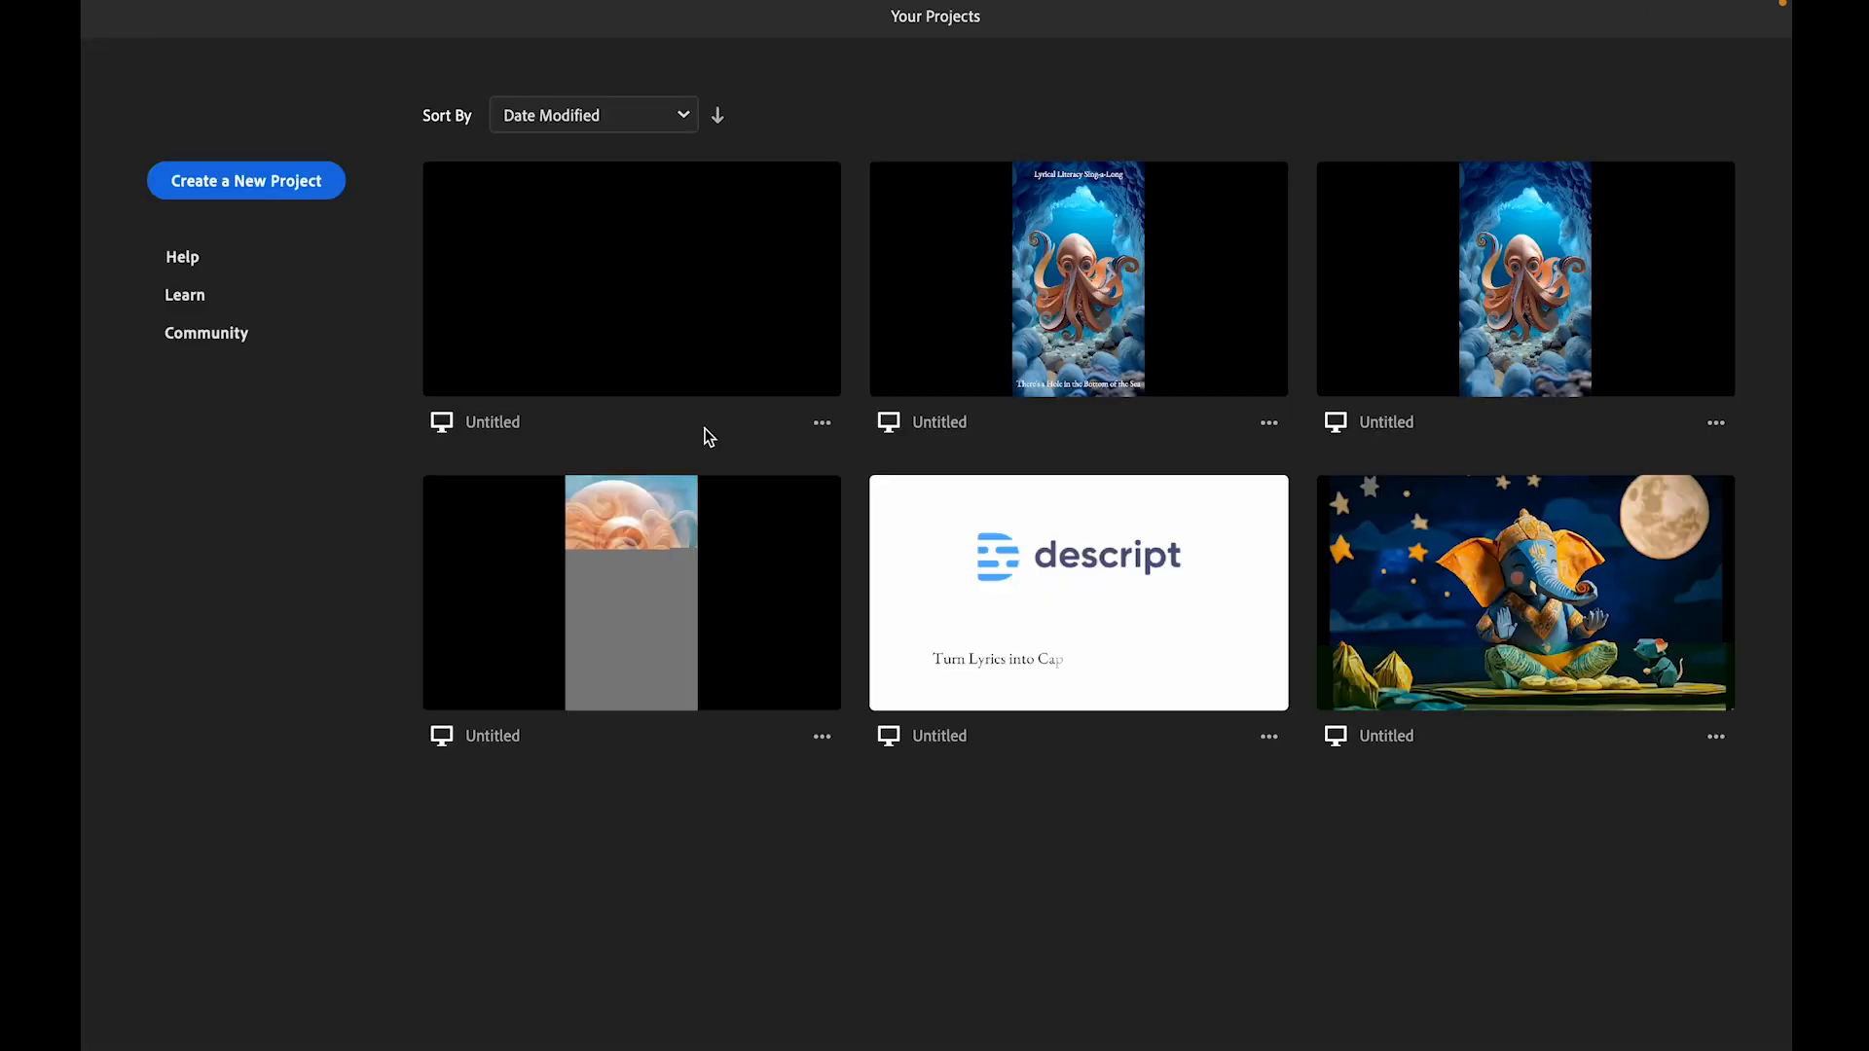
{"action": "left_click", "coordinate": [646, 352]}
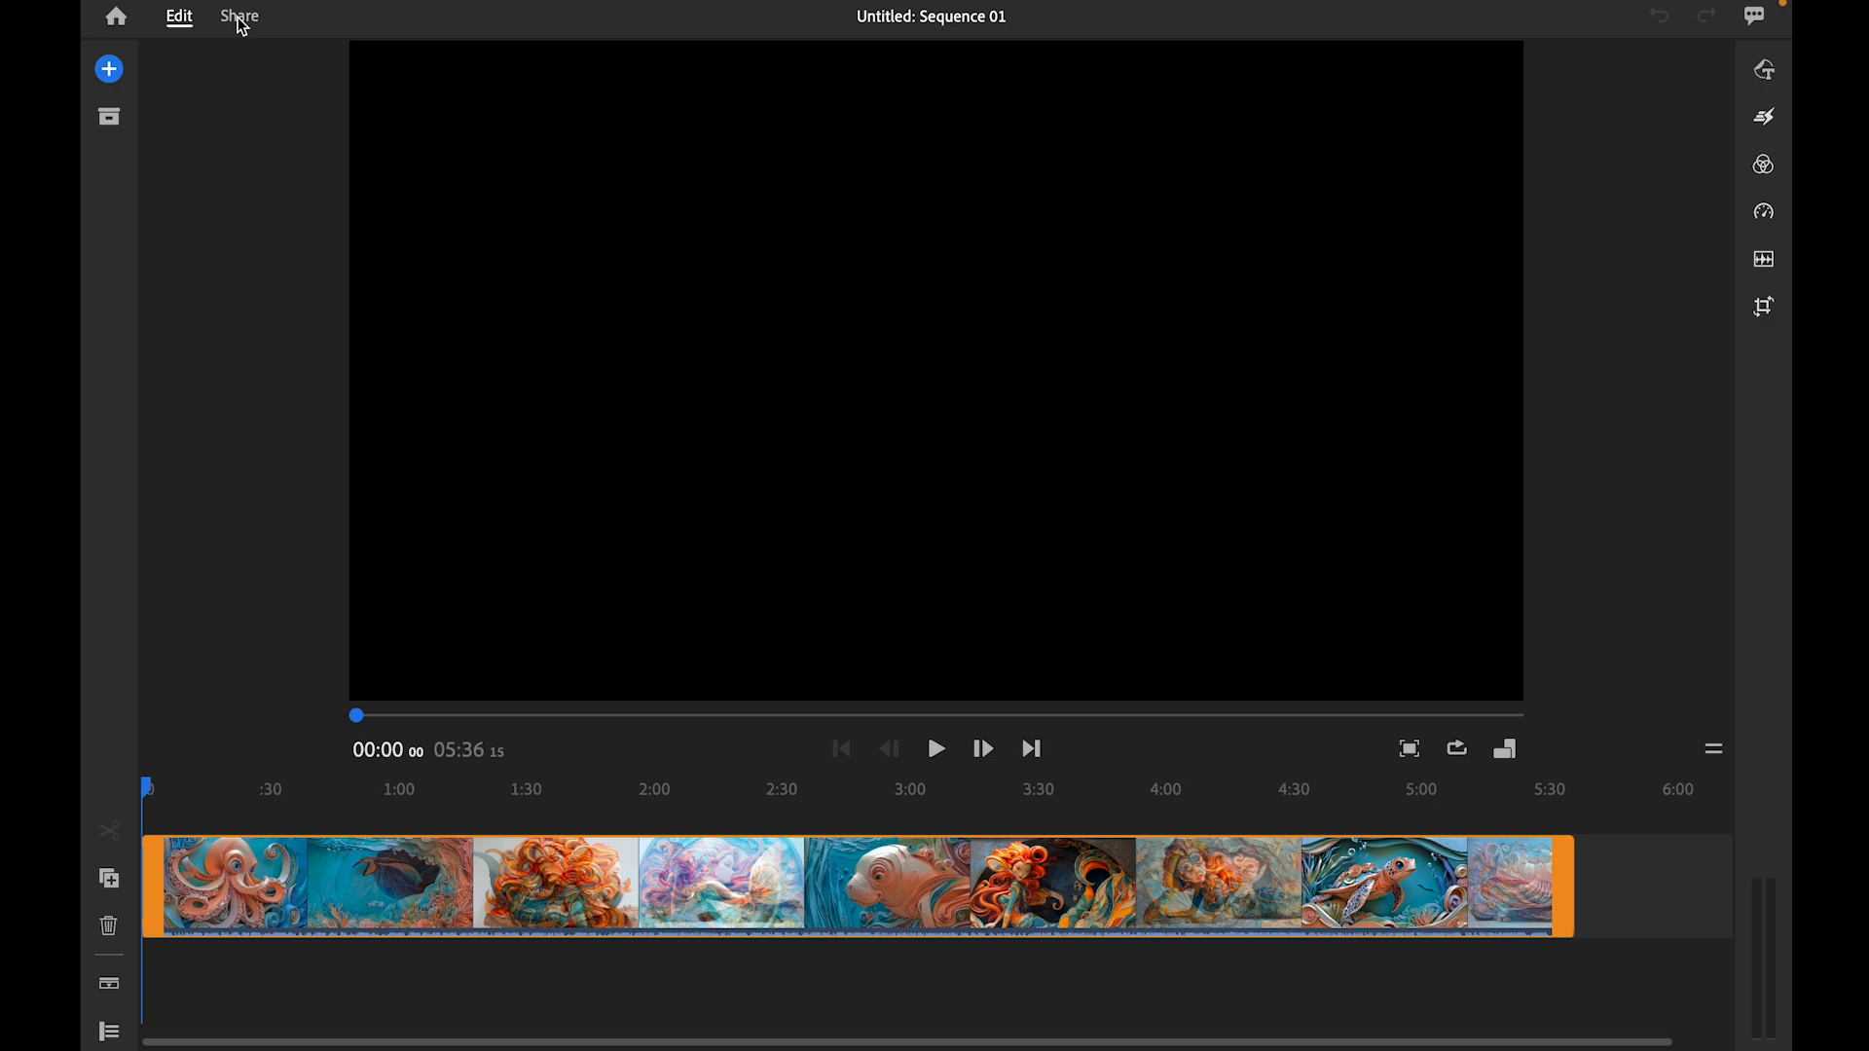
- Look over the types of content that can be added, the available media files and the project assets
{"action": "left_click", "coordinate": [118, 87]}
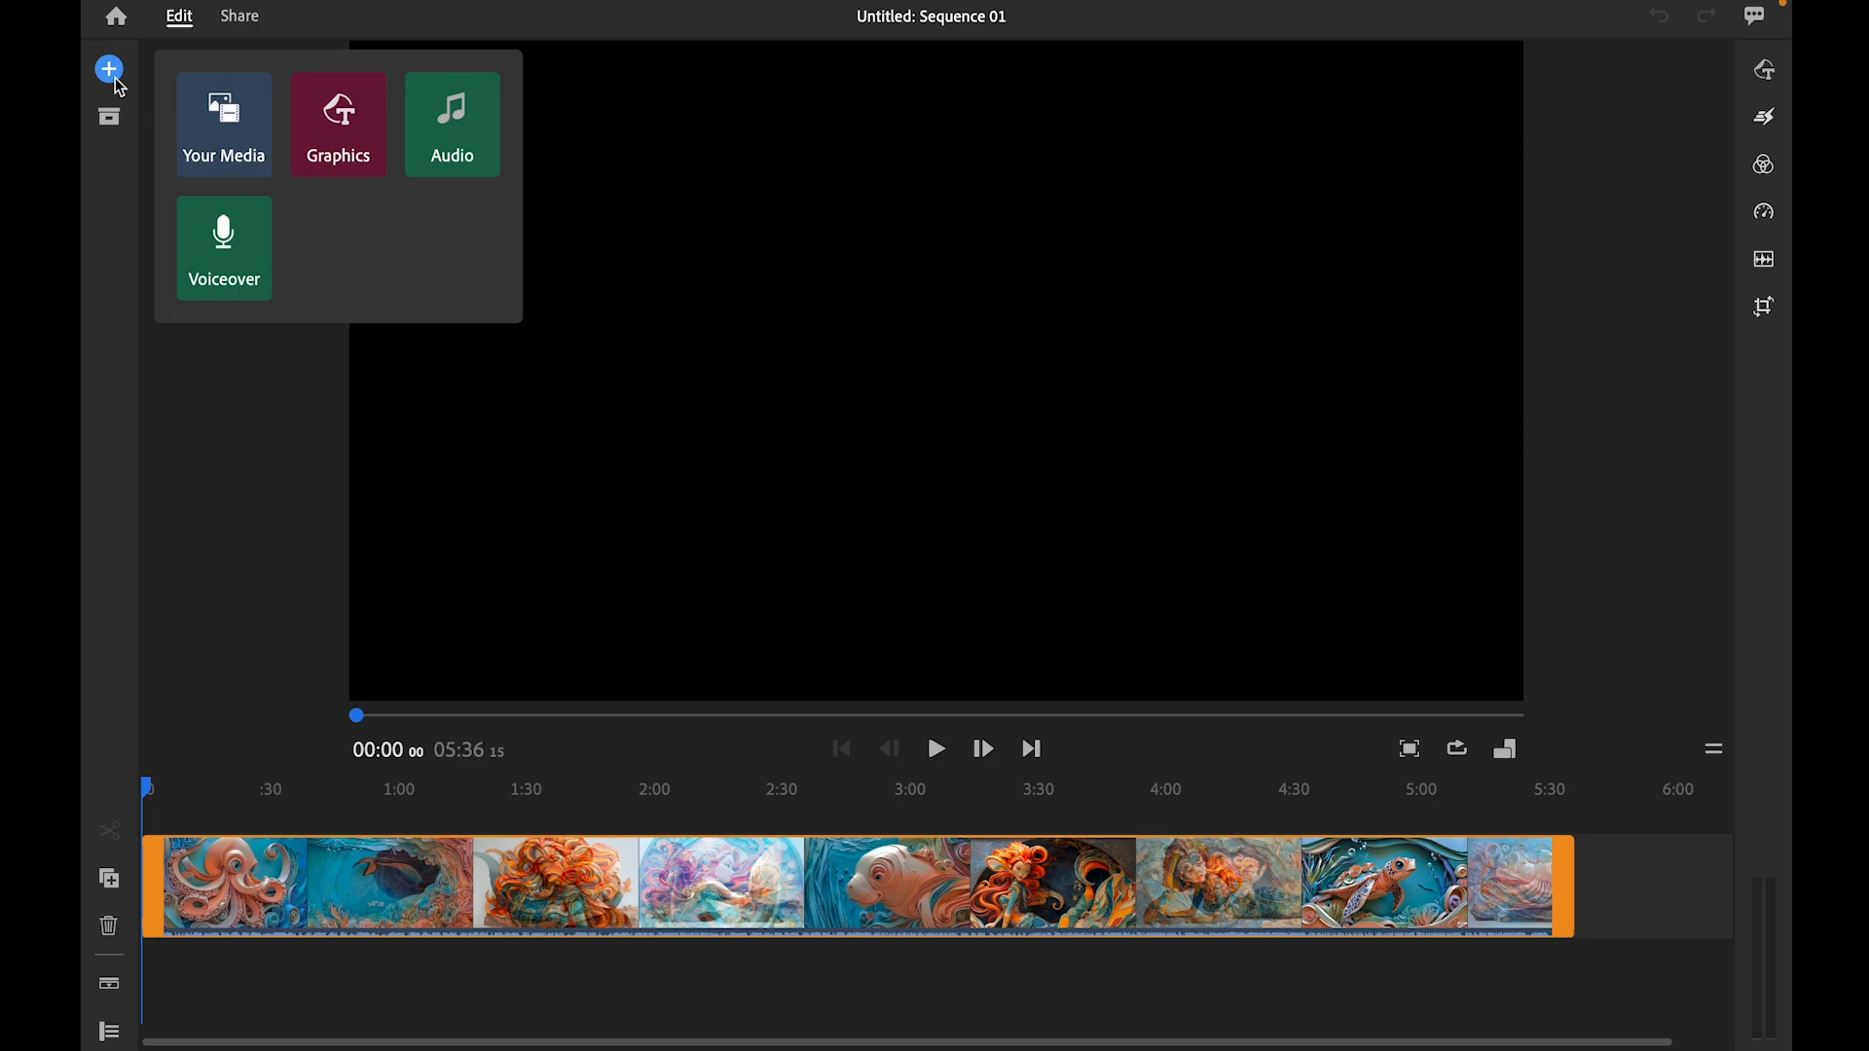
{"action": "left_click", "coordinate": [220, 124]}
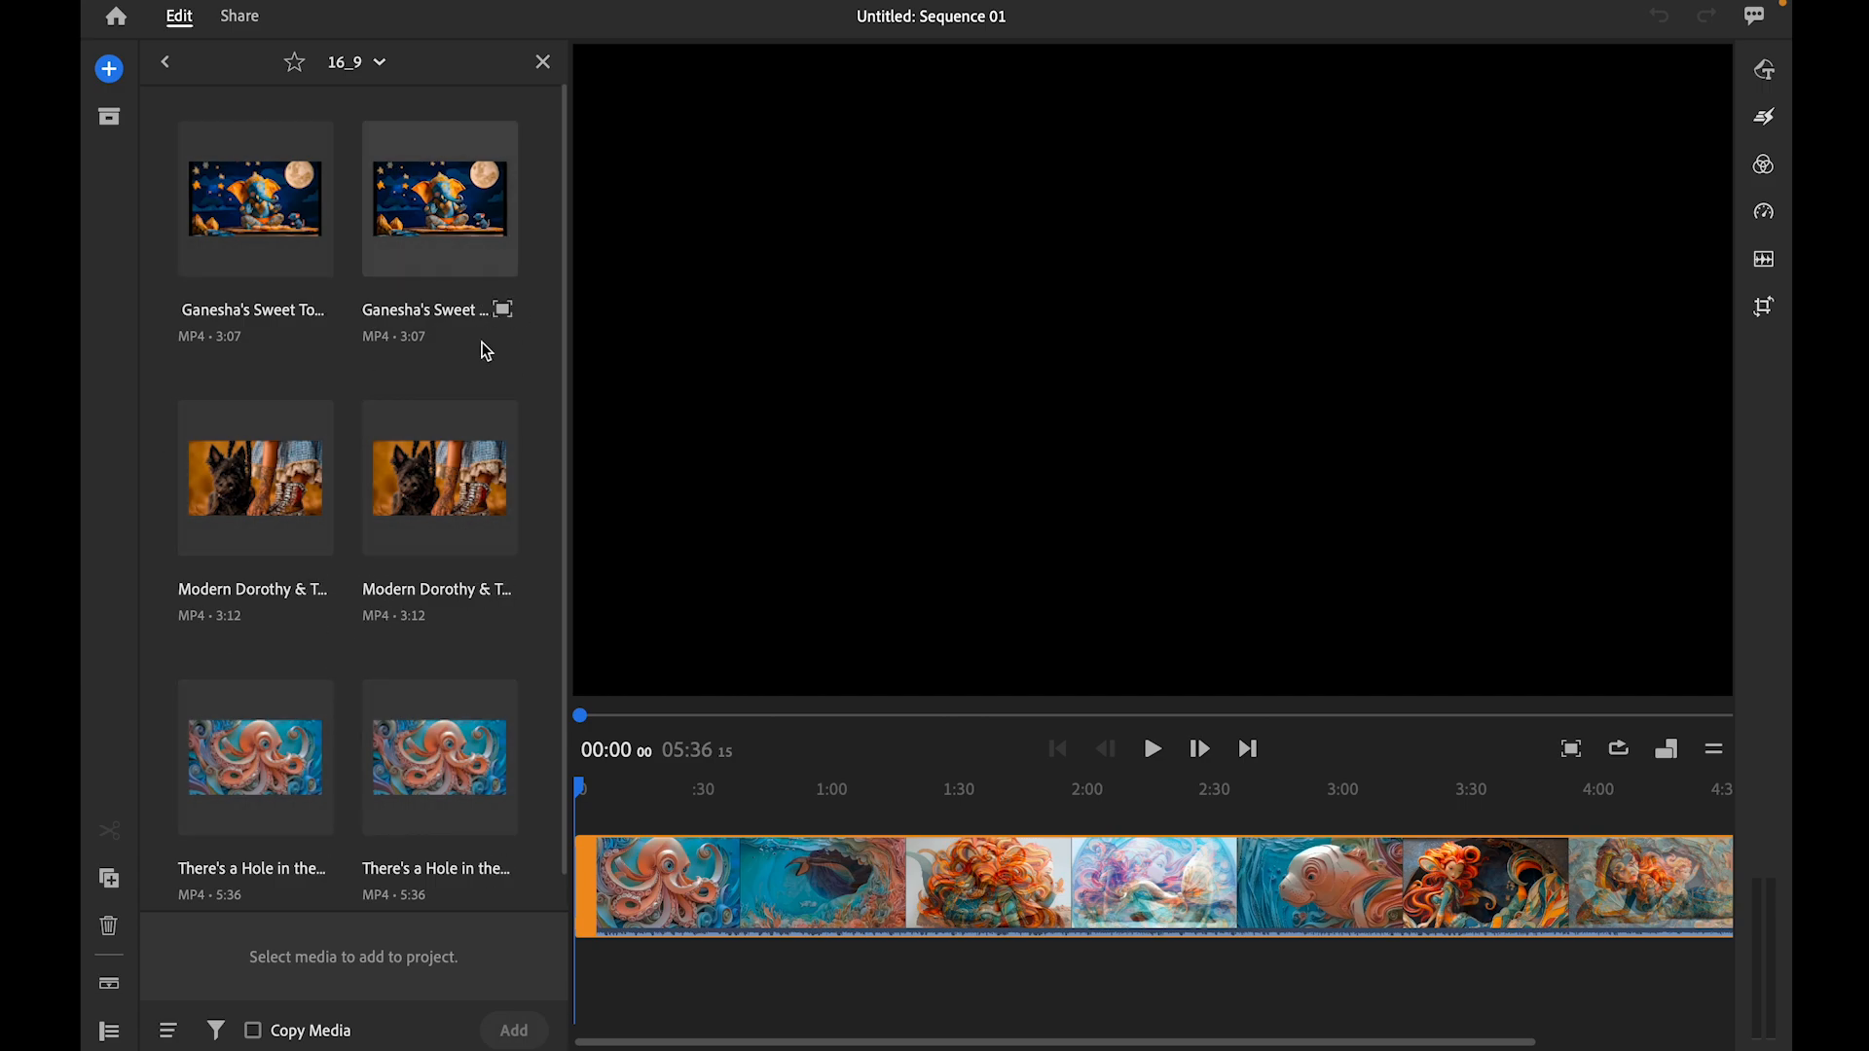
{"action": "left_click", "coordinate": [544, 61]}
{"action": "left_click", "coordinate": [119, 83]}
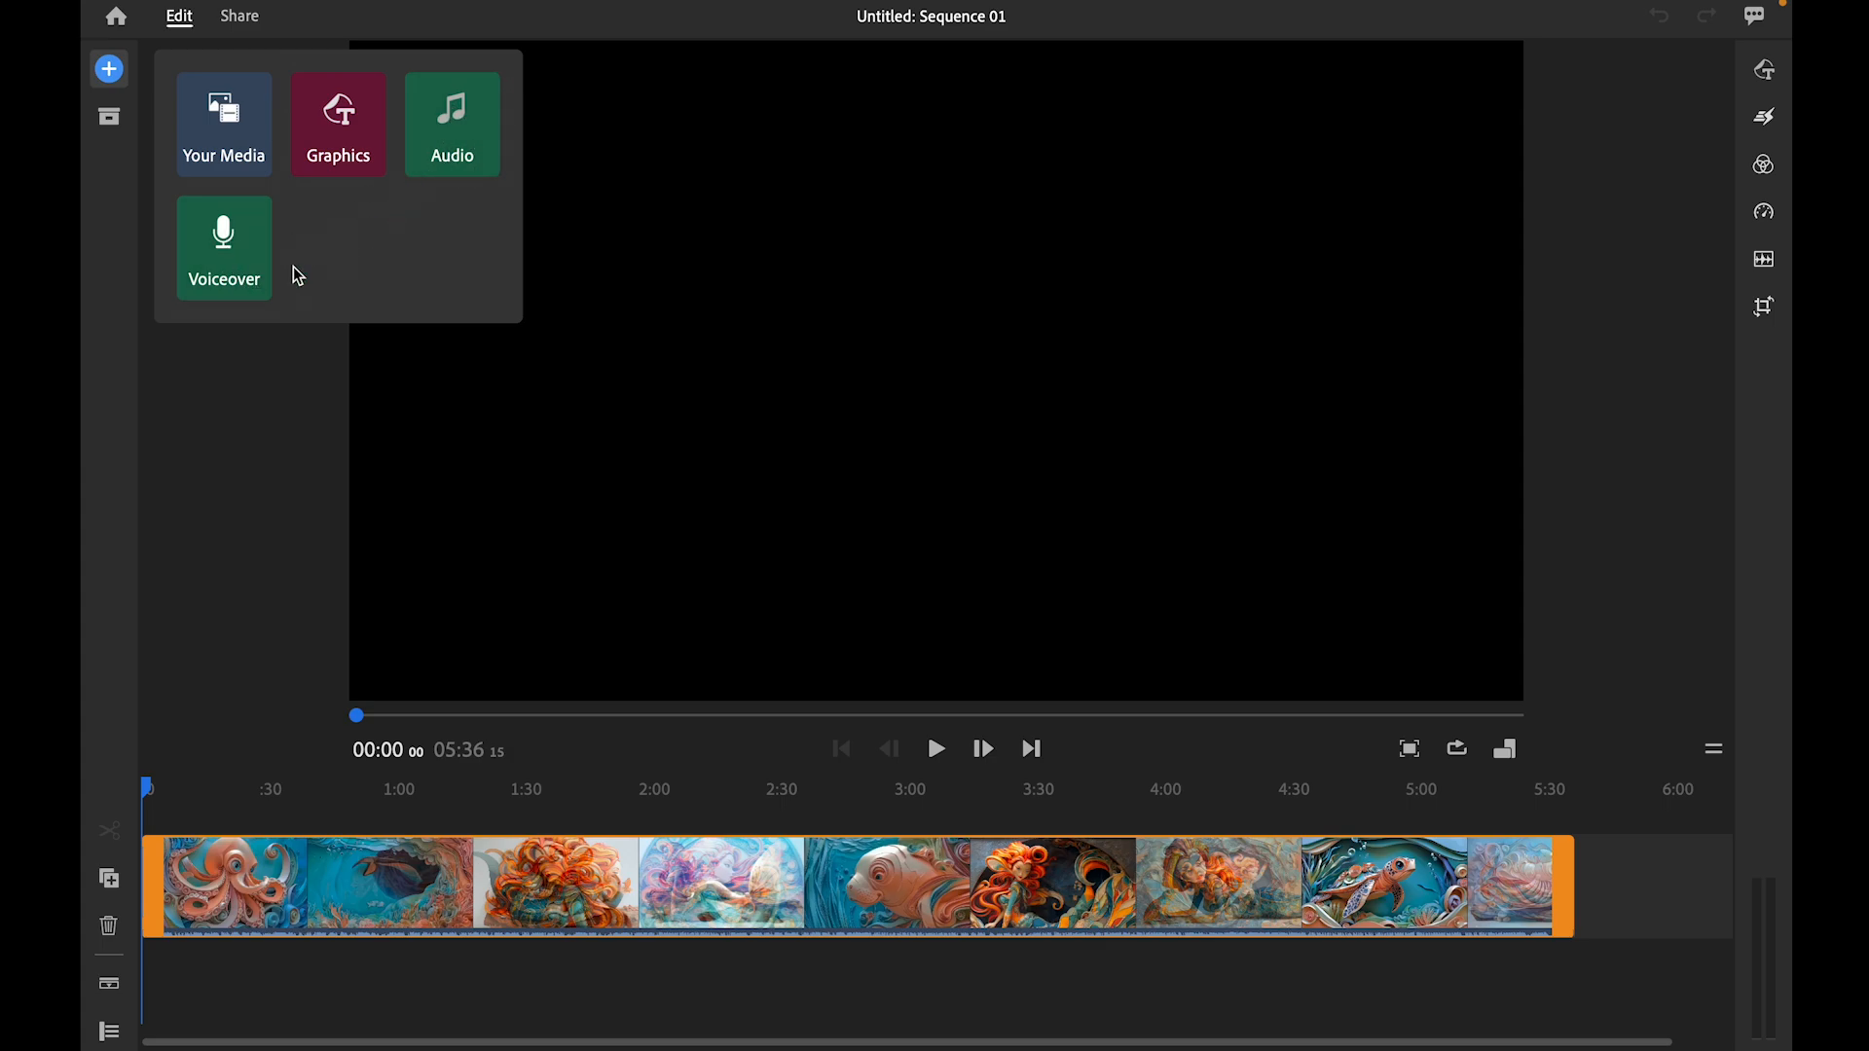
{"action": "left_click", "coordinate": [112, 118]}
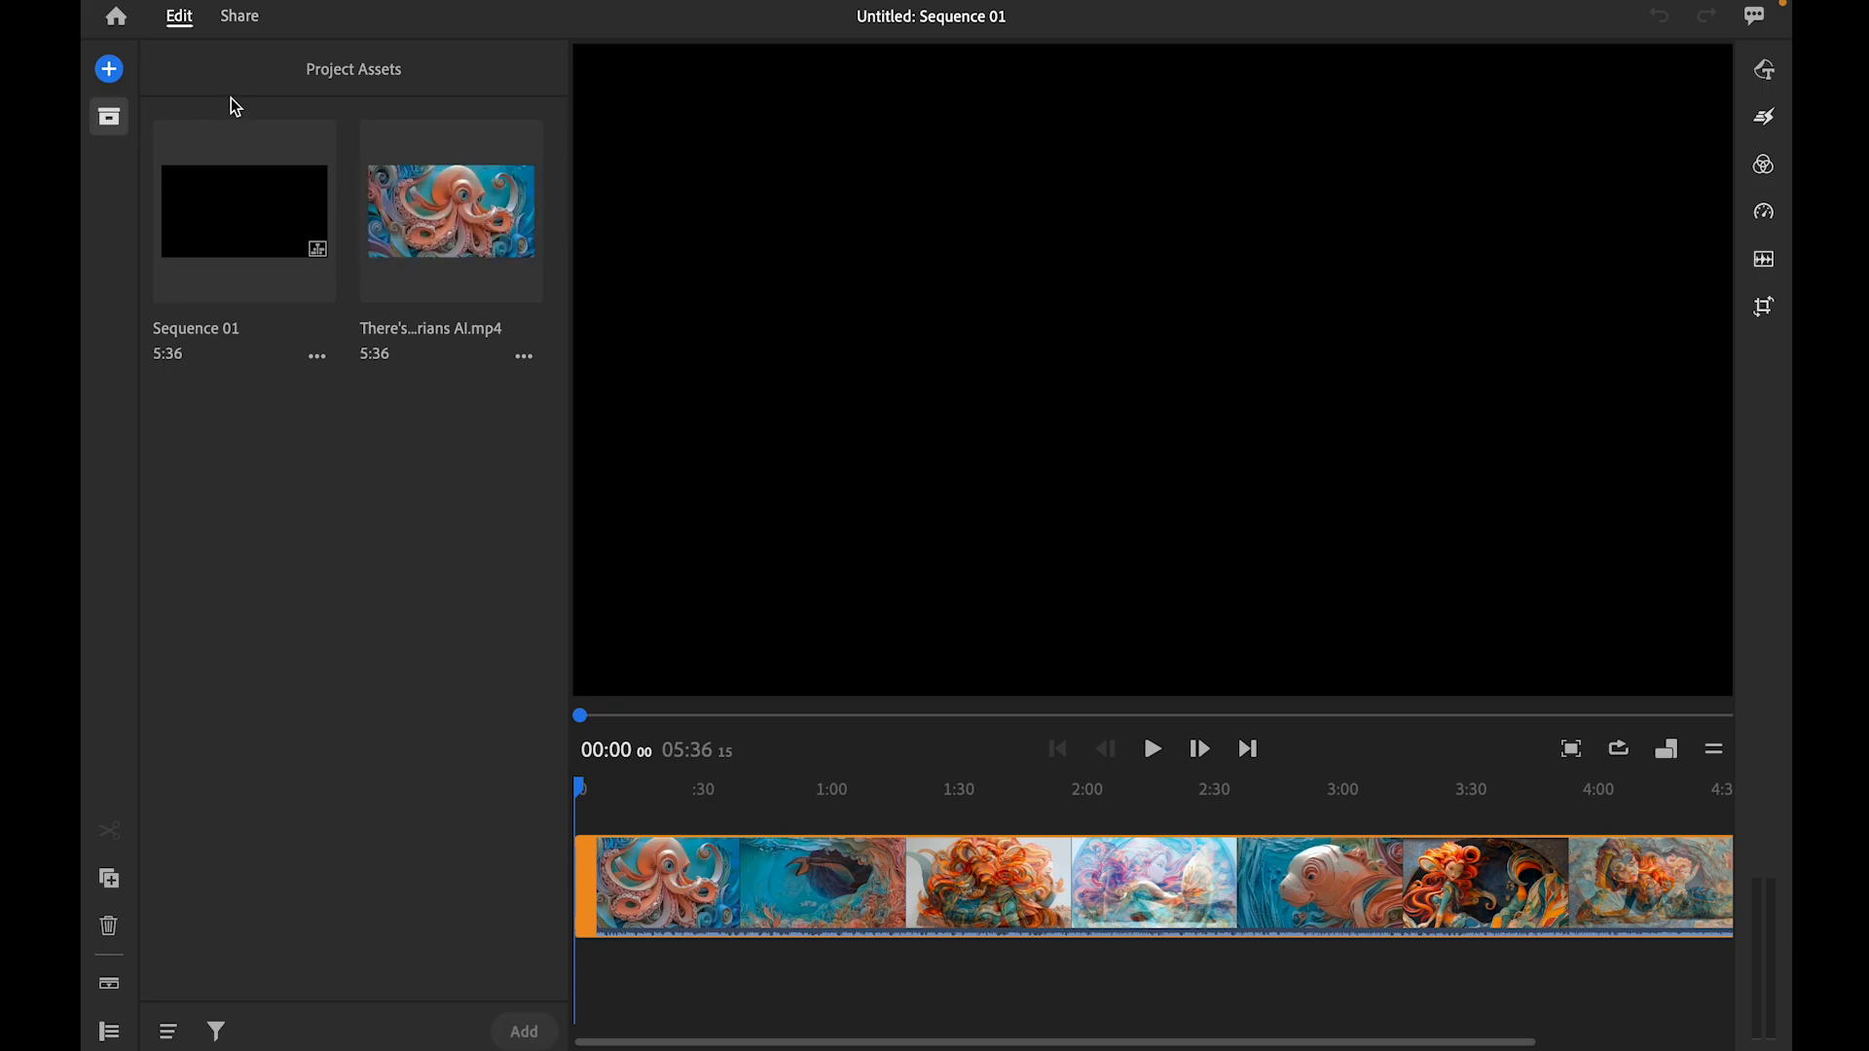
{"action": "left_click", "coordinate": [109, 117]}
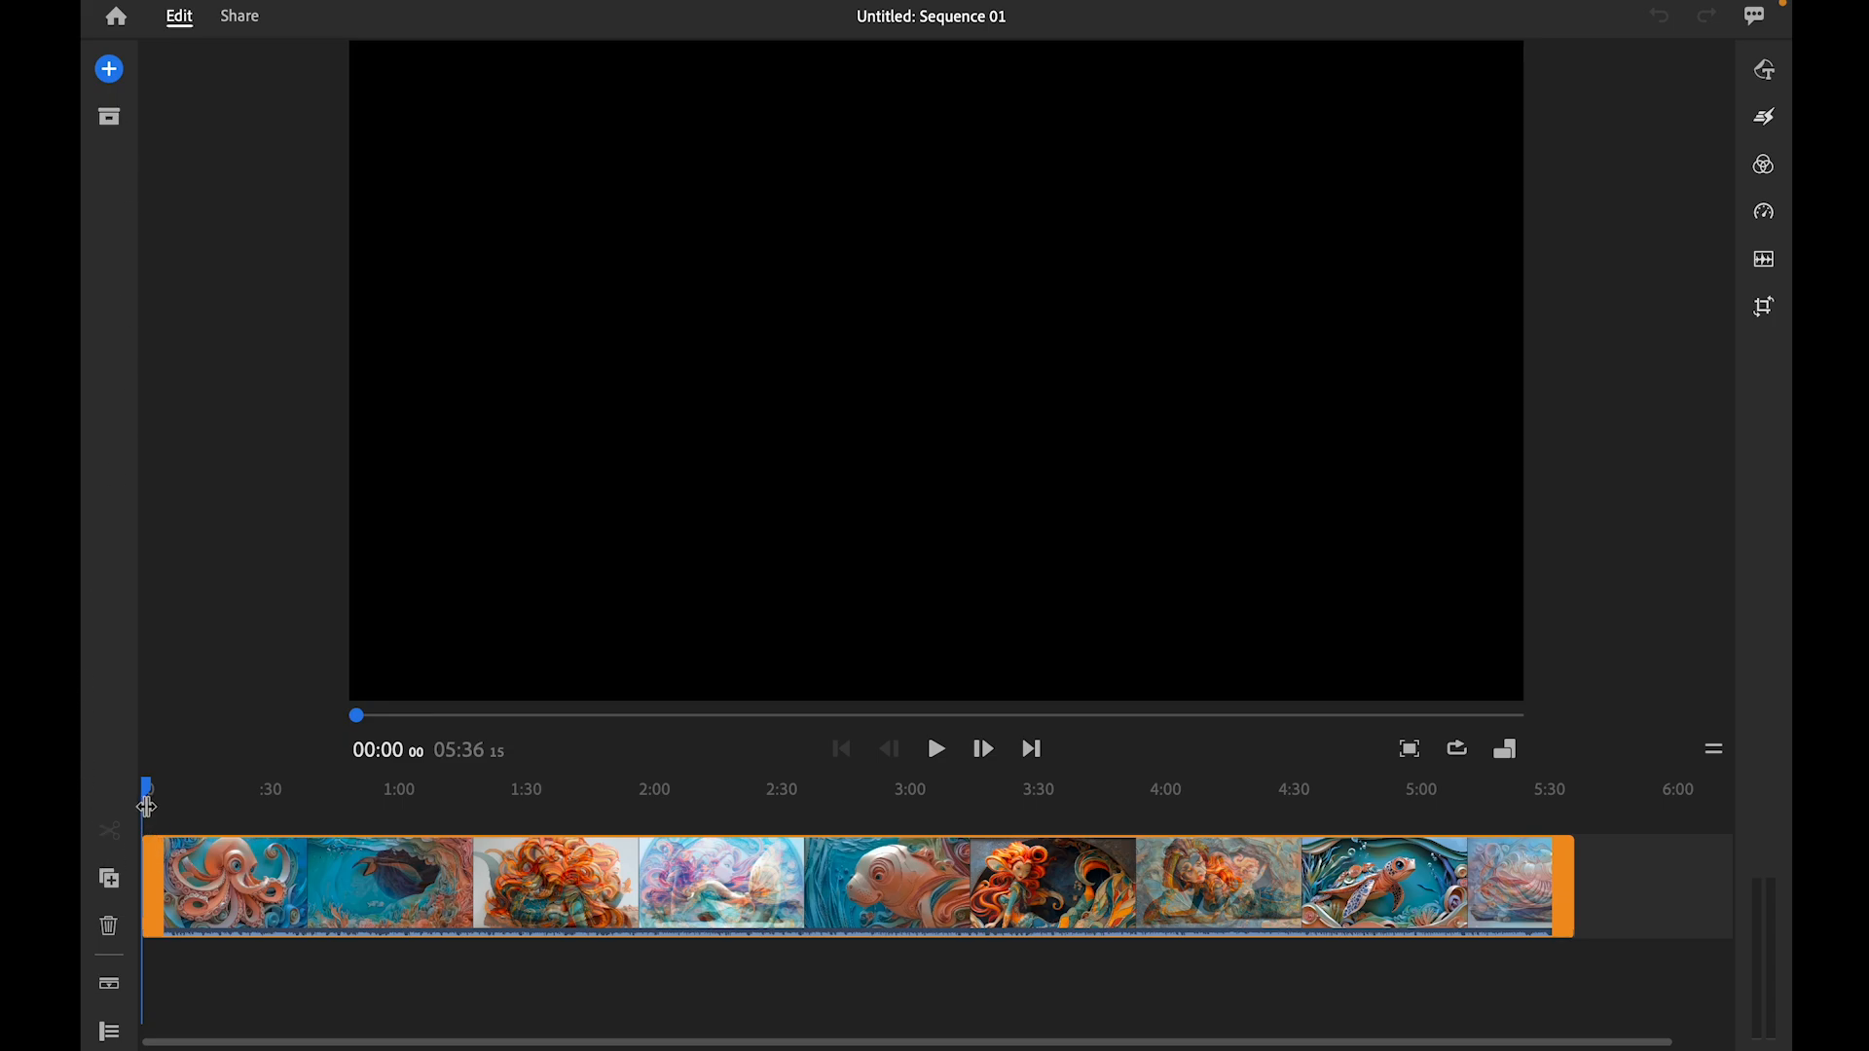
- Split the video clip at about 1:00 and again at about 1:30
{"action": "left_click_drag", "start_coordinate": [148, 798], "coordinate": [188, 801]}
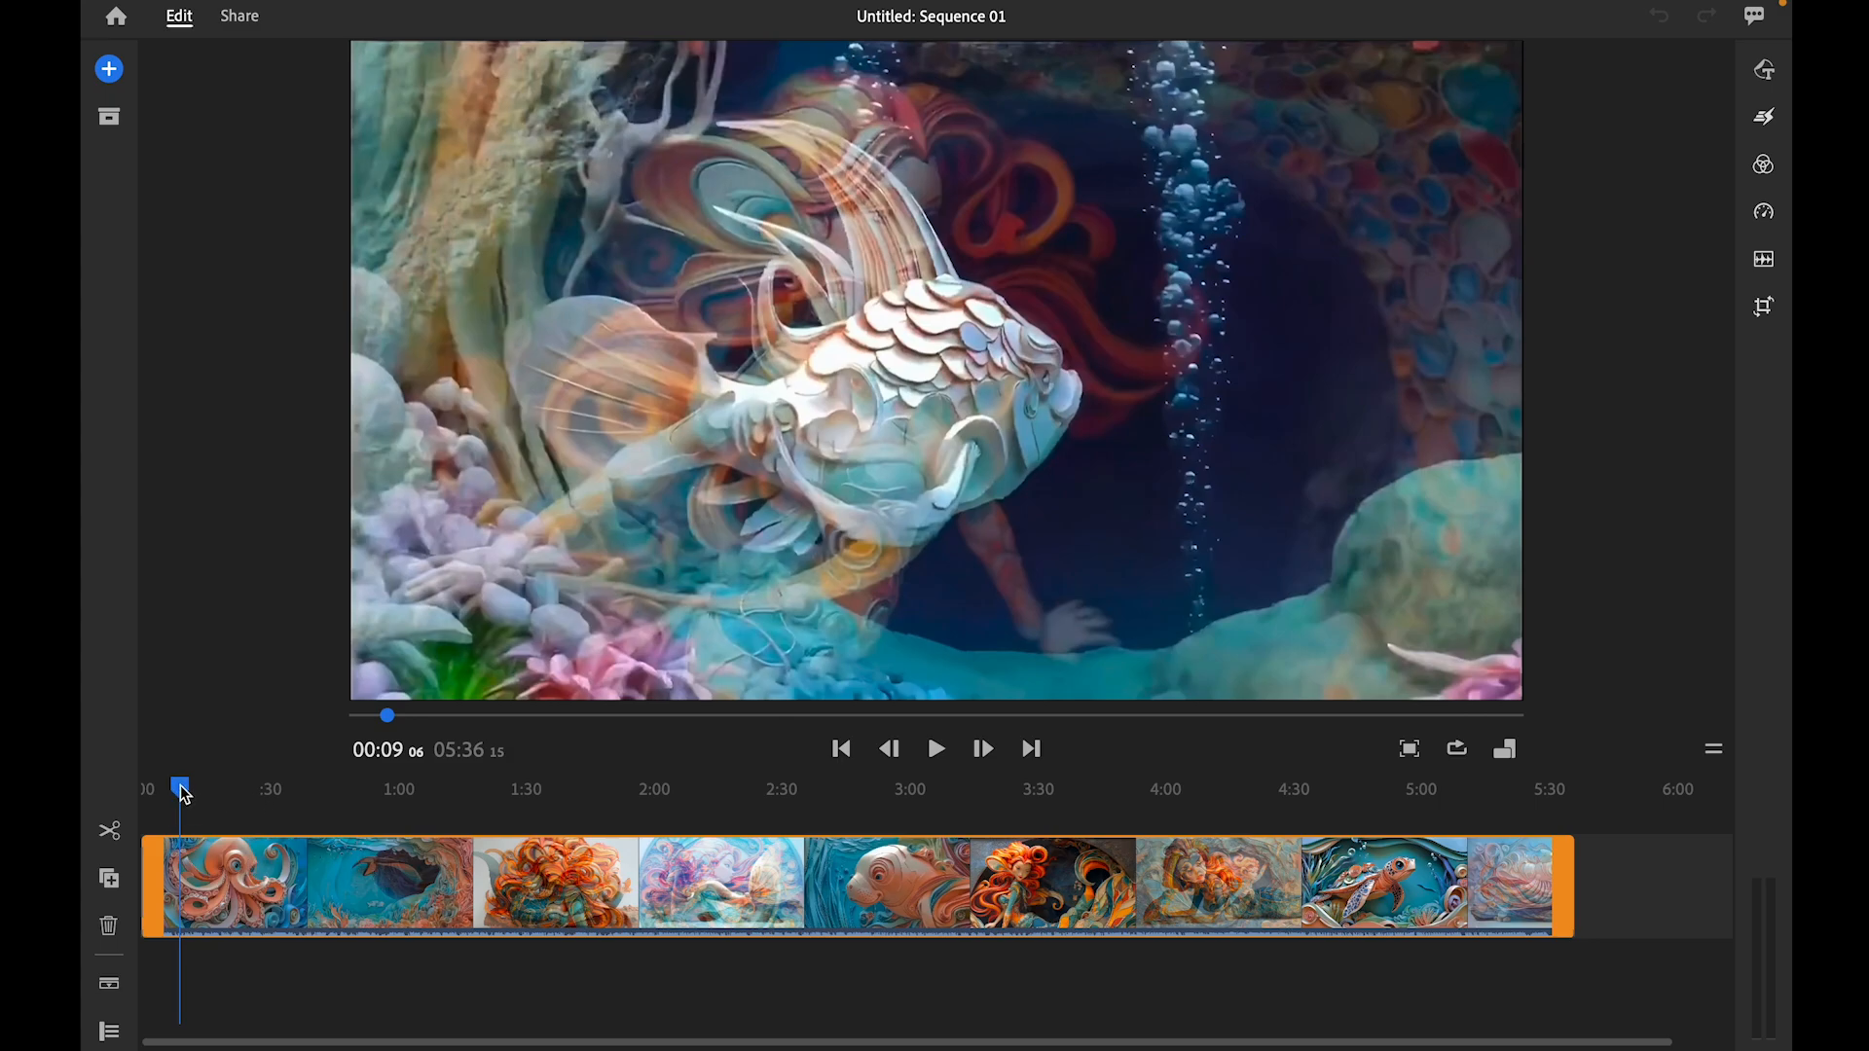
{"action": "left_click_drag", "start_coordinate": [185, 794], "coordinate": [398, 791]}
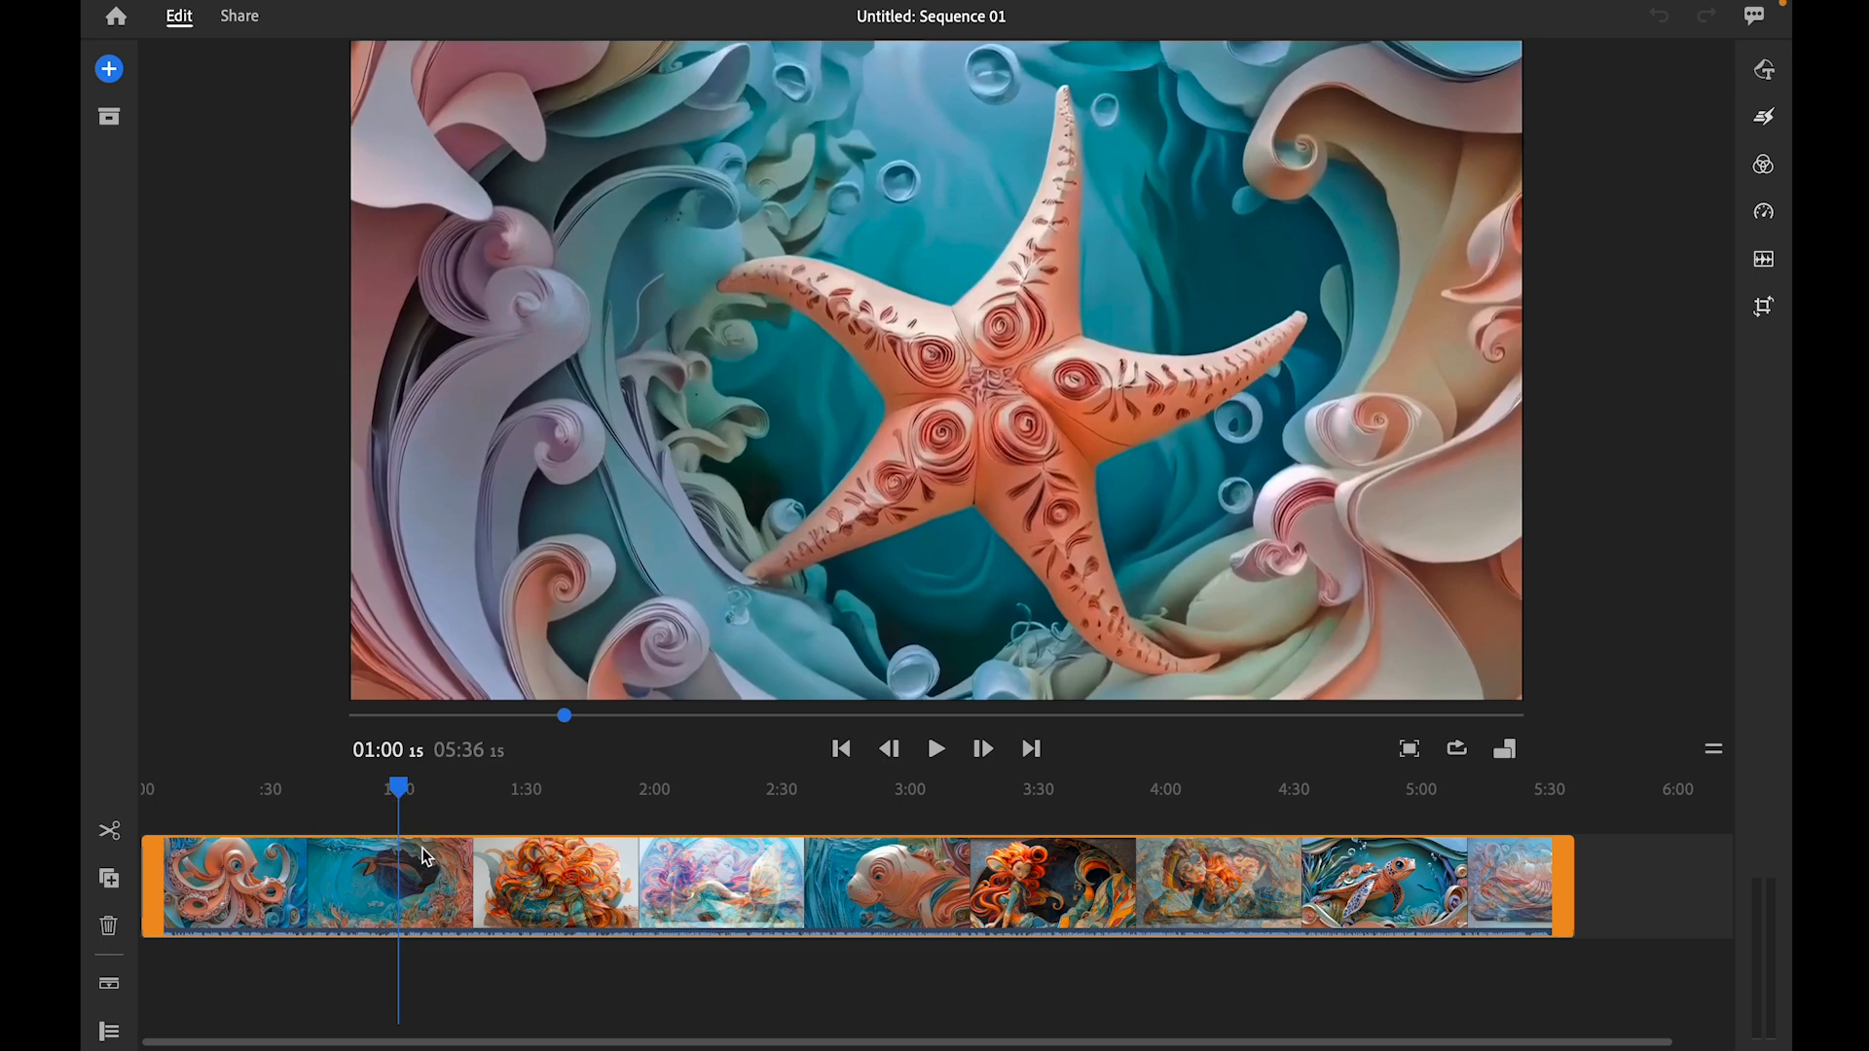
{"action": "left_click", "coordinate": [113, 831]}
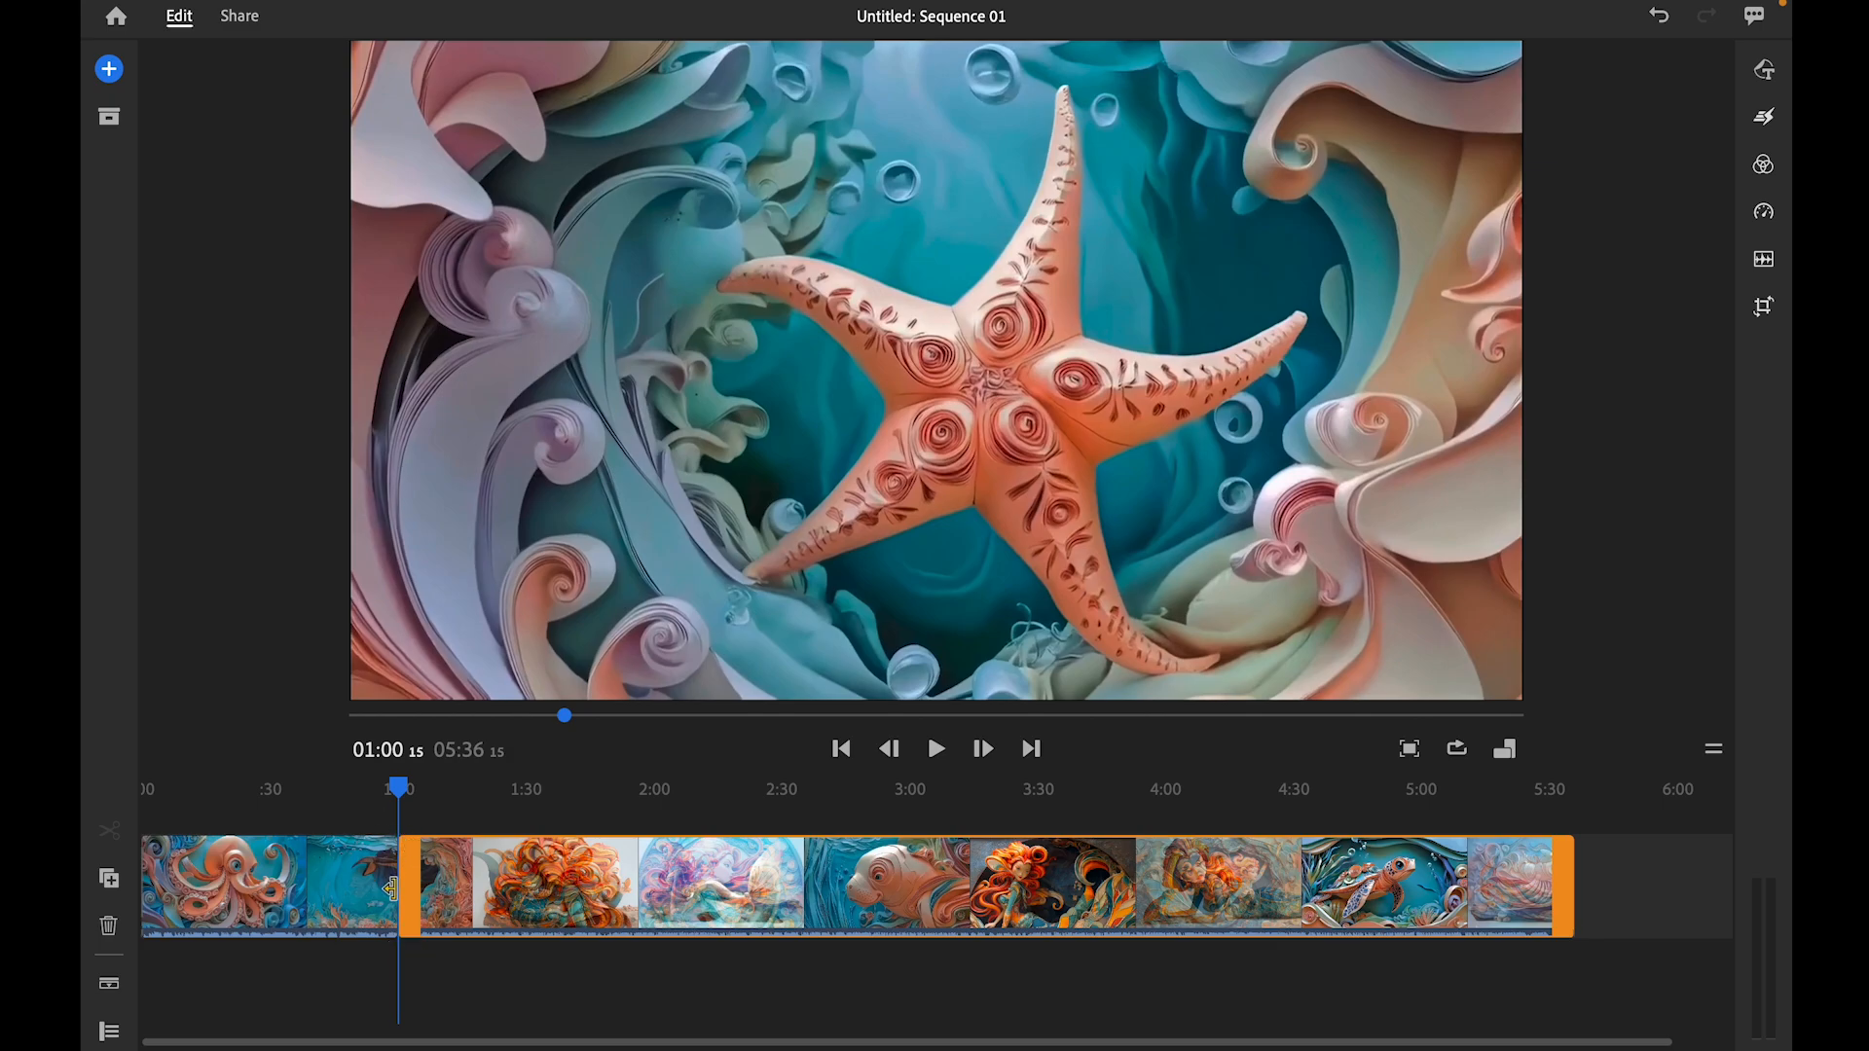
{"action": "left_click_drag", "start_coordinate": [405, 792], "coordinate": [532, 793]}
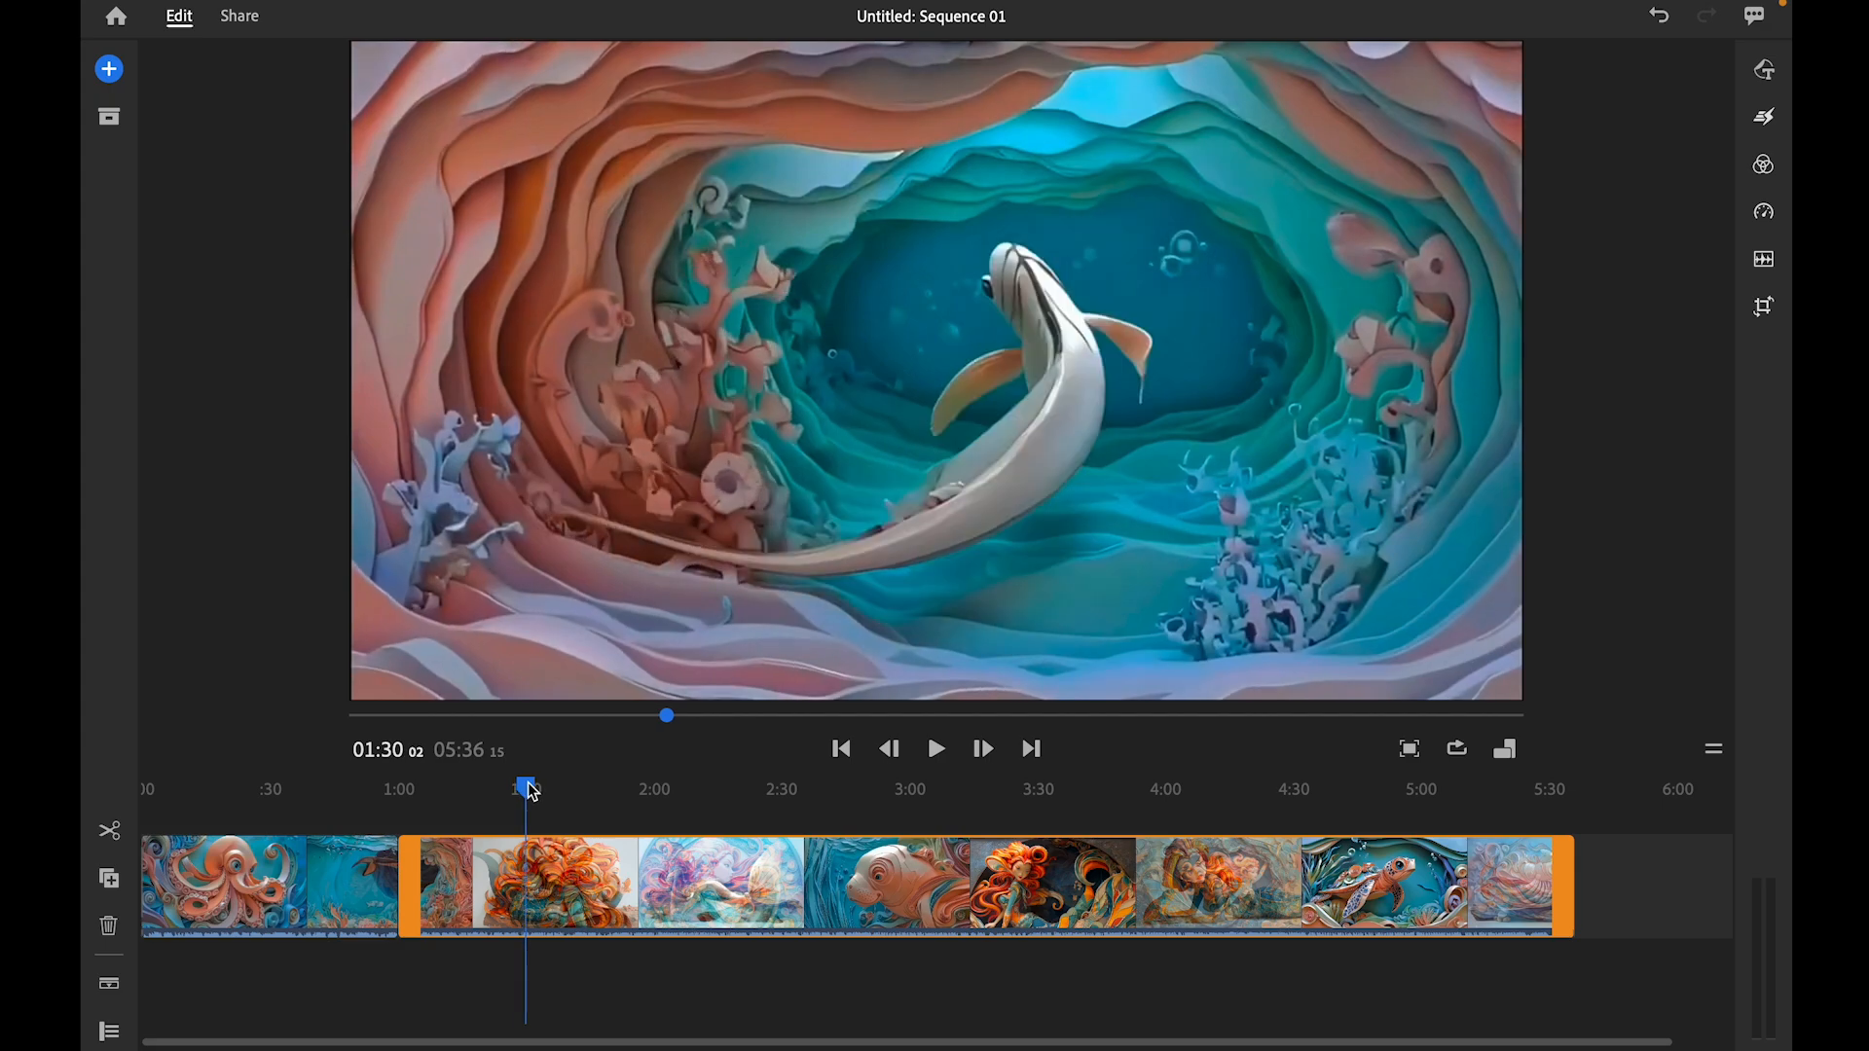
{"action": "left_click", "coordinate": [110, 833]}
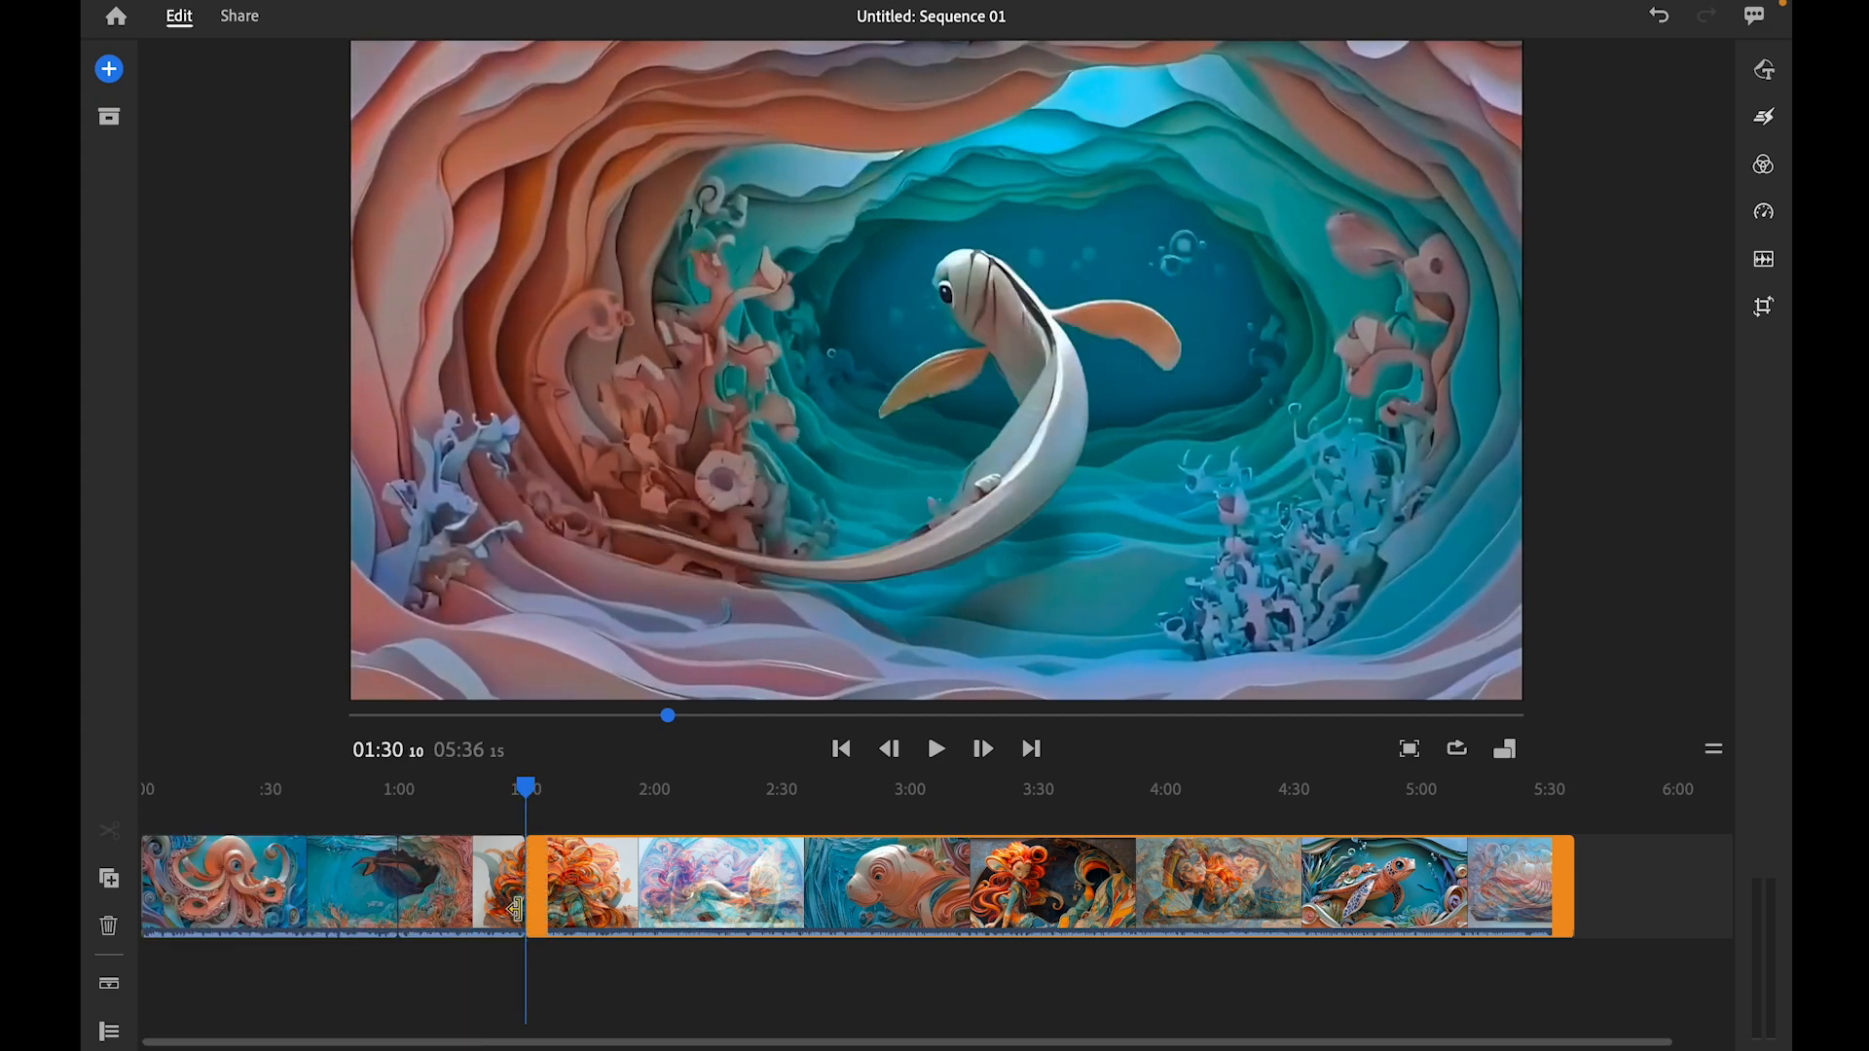
- Duplicate the segment between 1:00 and 1:30 and delete one of the two copies
{"action": "left_click", "coordinate": [472, 906]}
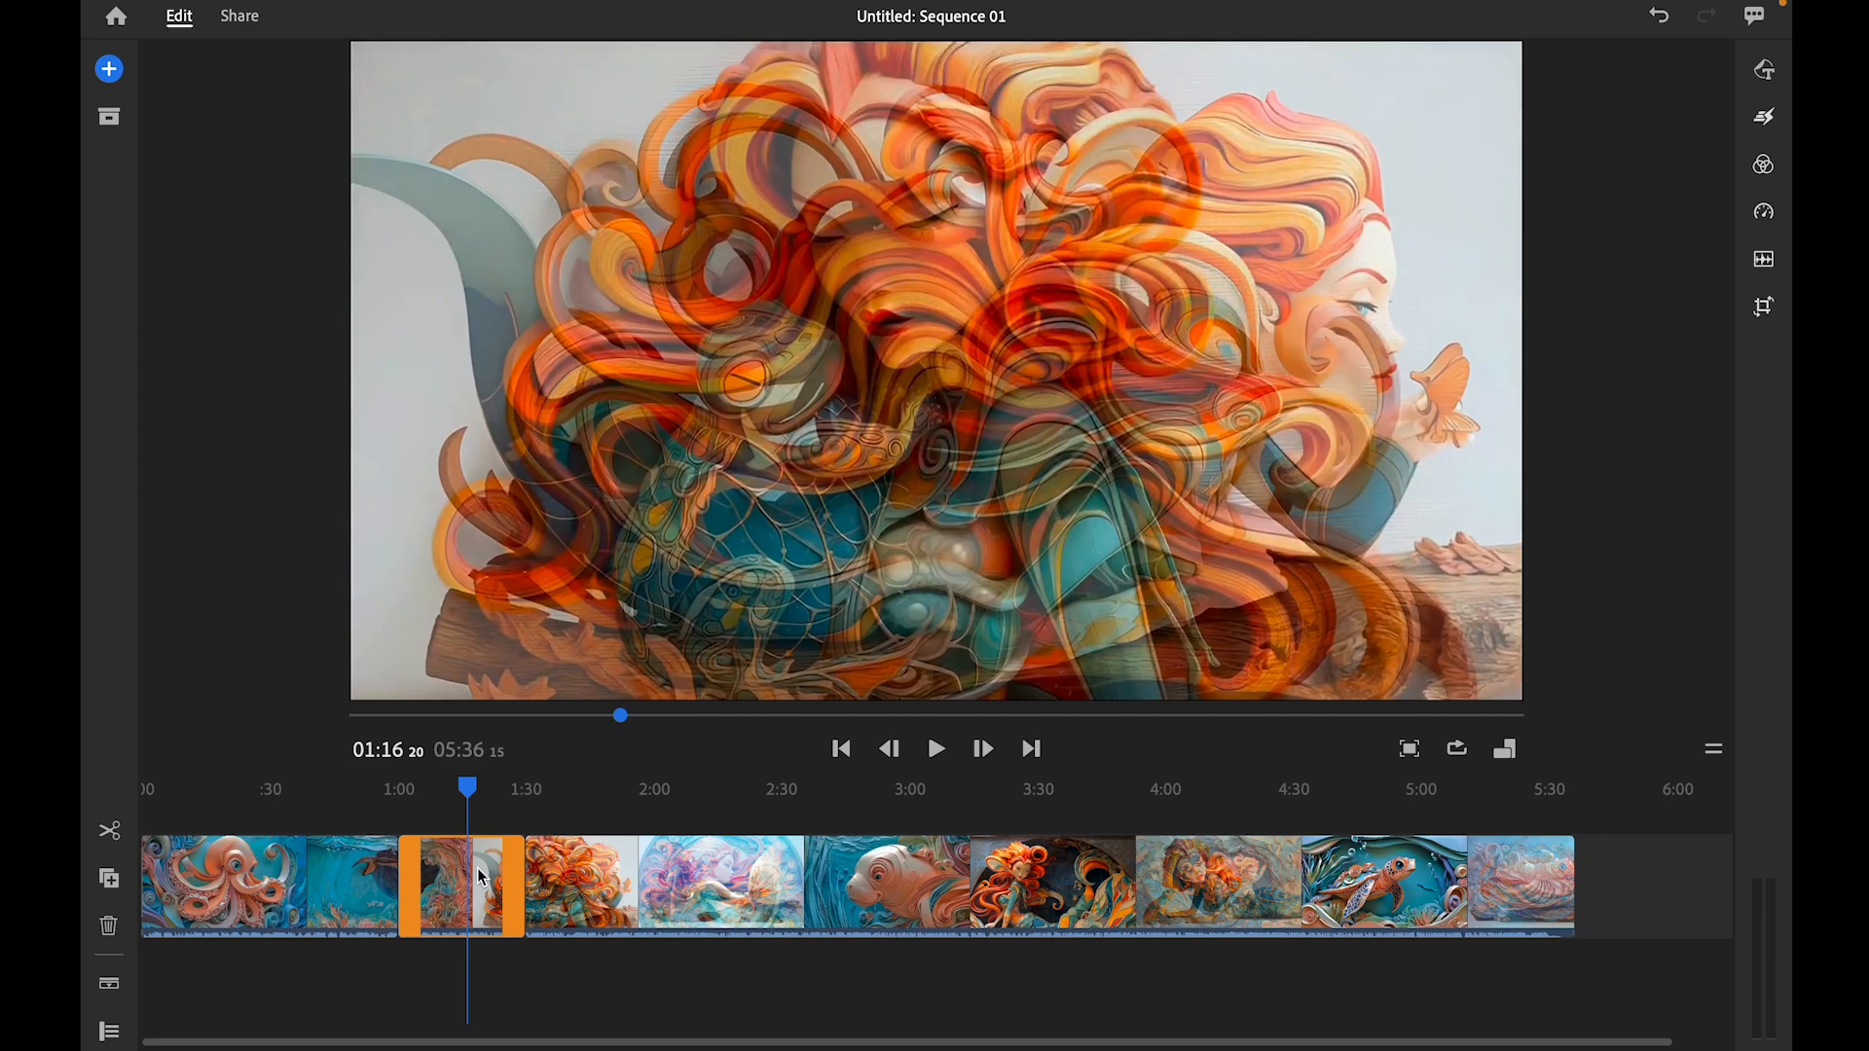
{"action": "left_click", "coordinate": [110, 881]}
{"action": "left_click", "coordinate": [495, 868]}
{"action": "left_click", "coordinate": [594, 878]}
{"action": "left_click", "coordinate": [485, 886]}
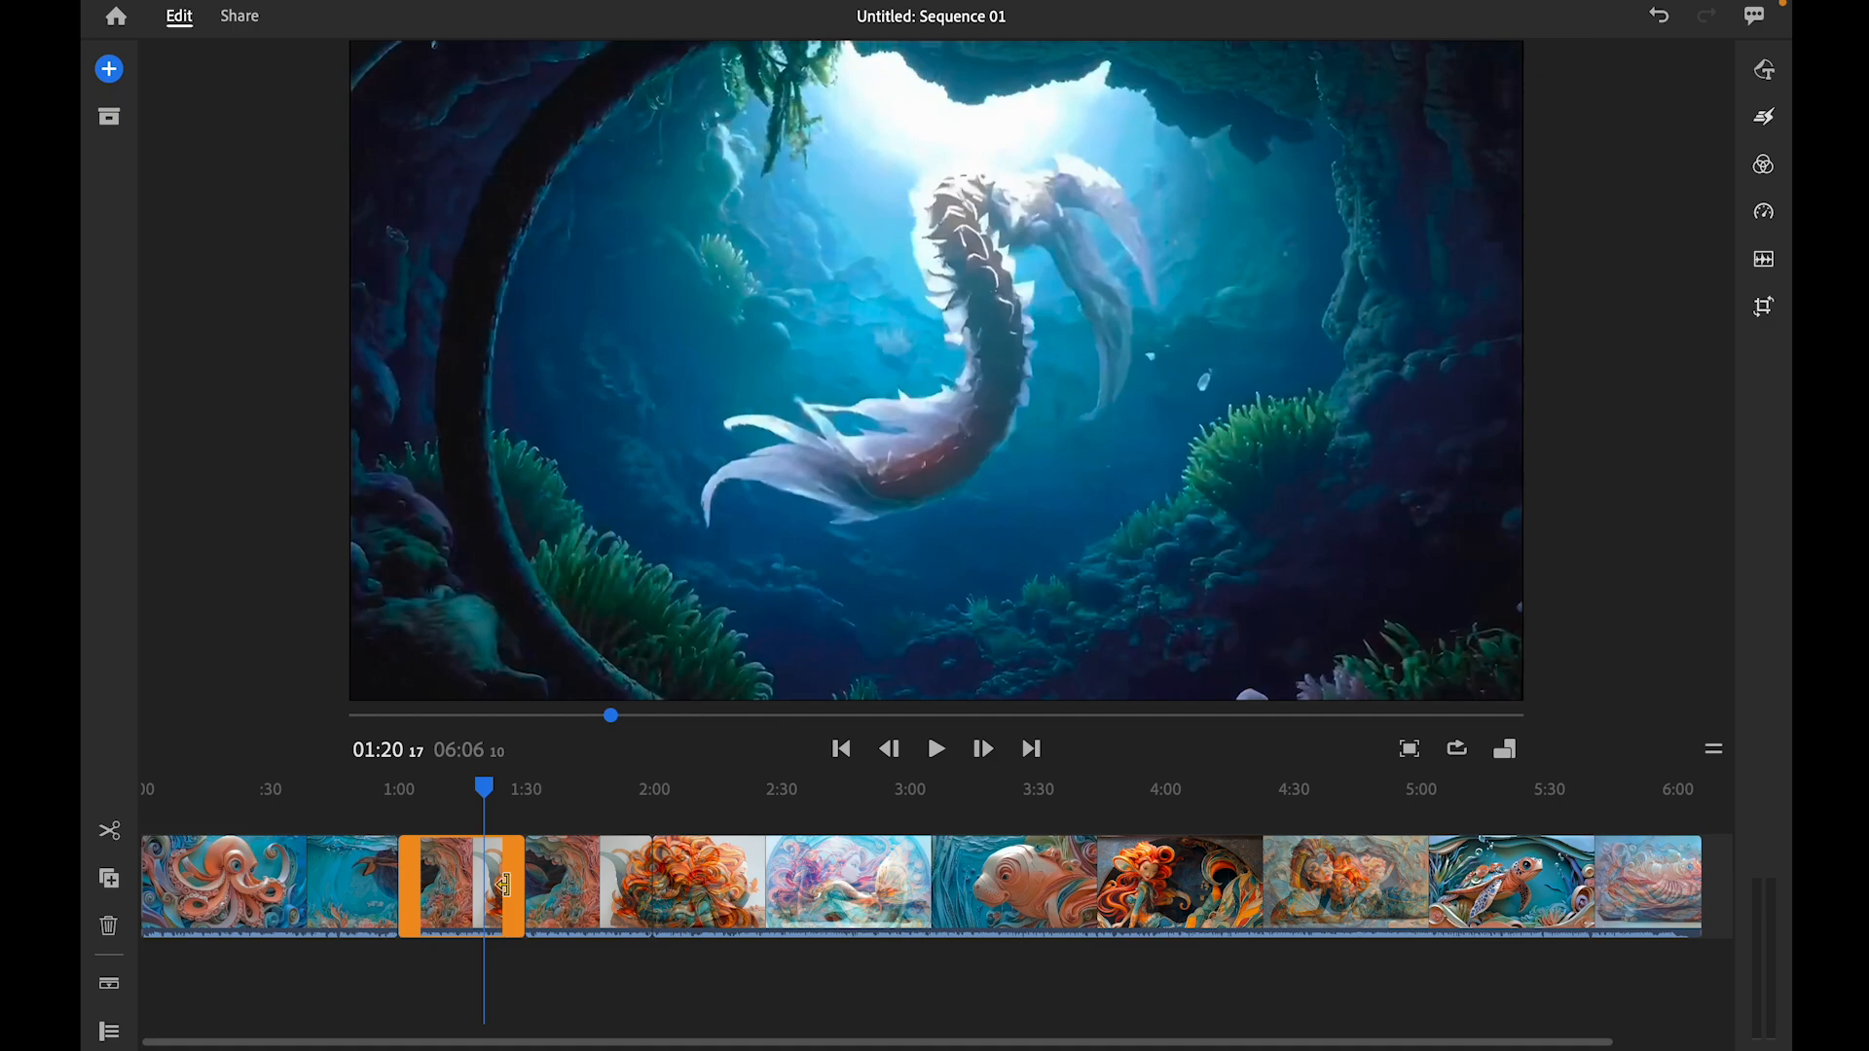
{"action": "left_click", "coordinate": [107, 930]}
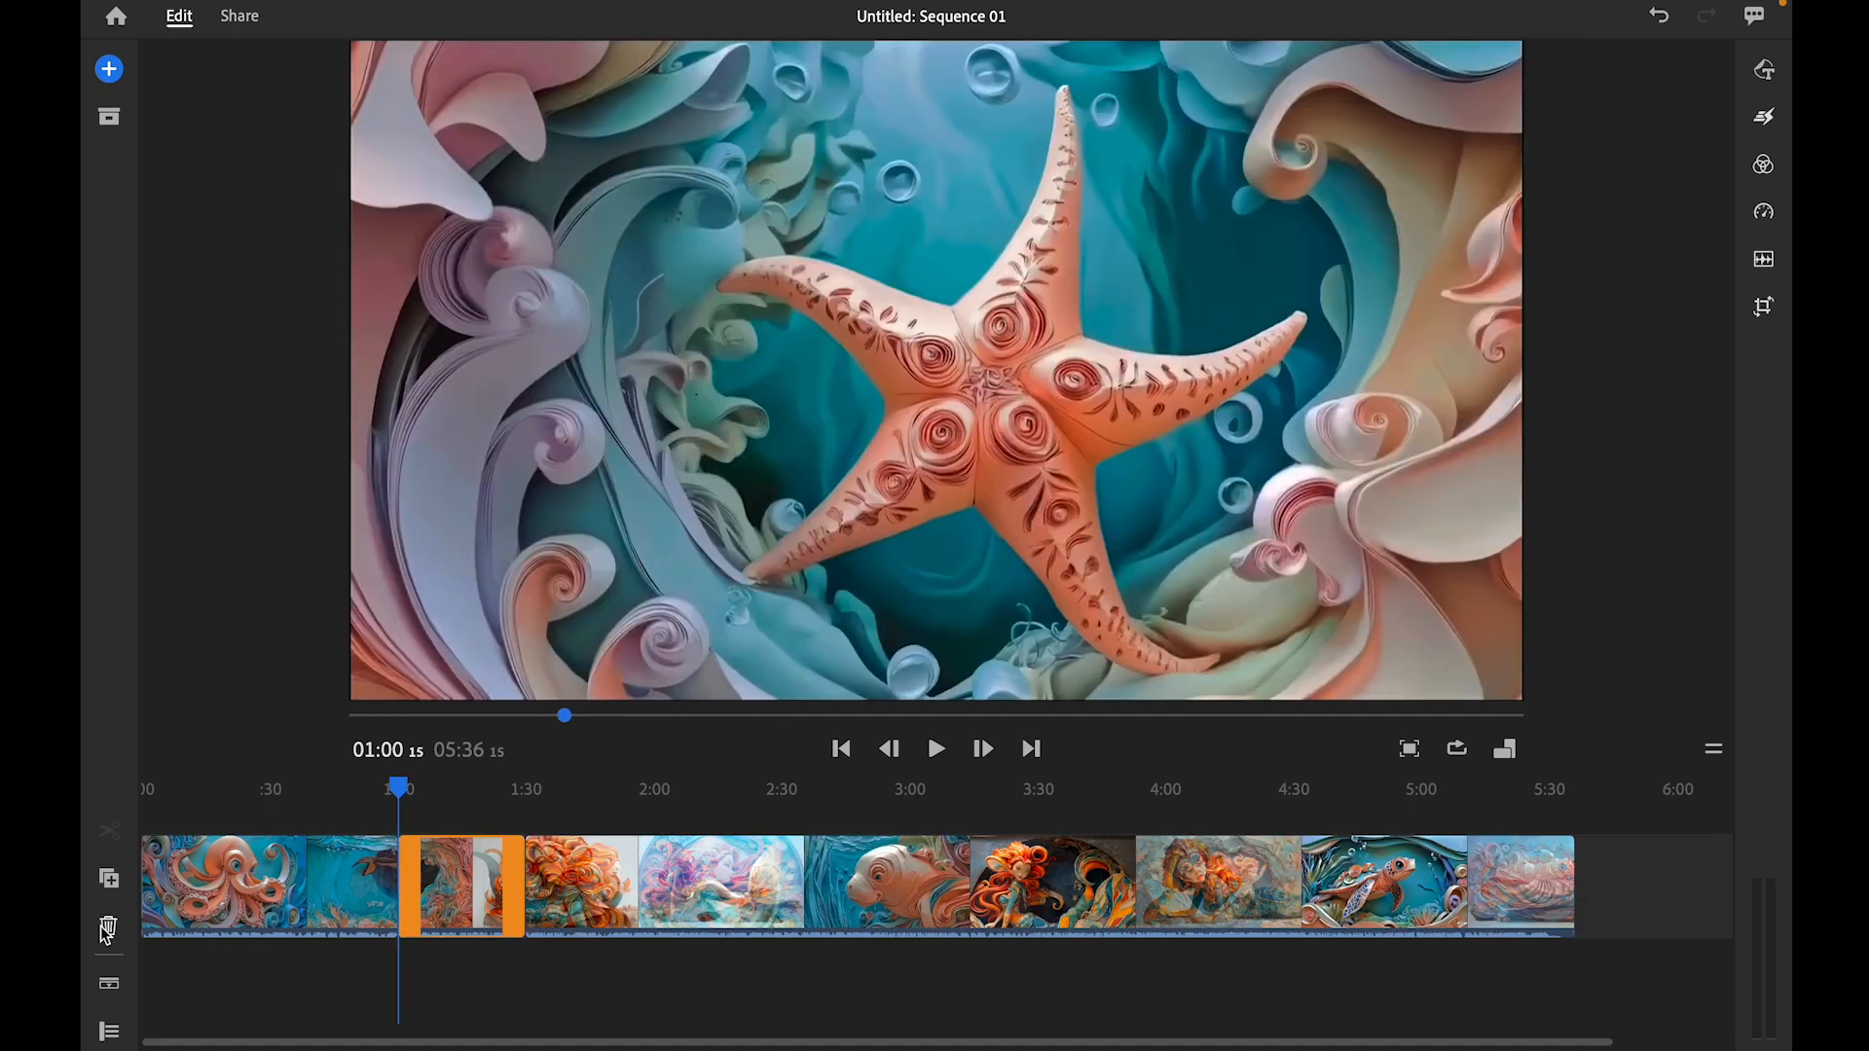
- Delete the segment between 1:00 and 1:30 and play the sequence across the resulting cut
{"action": "left_click", "coordinate": [462, 884]}
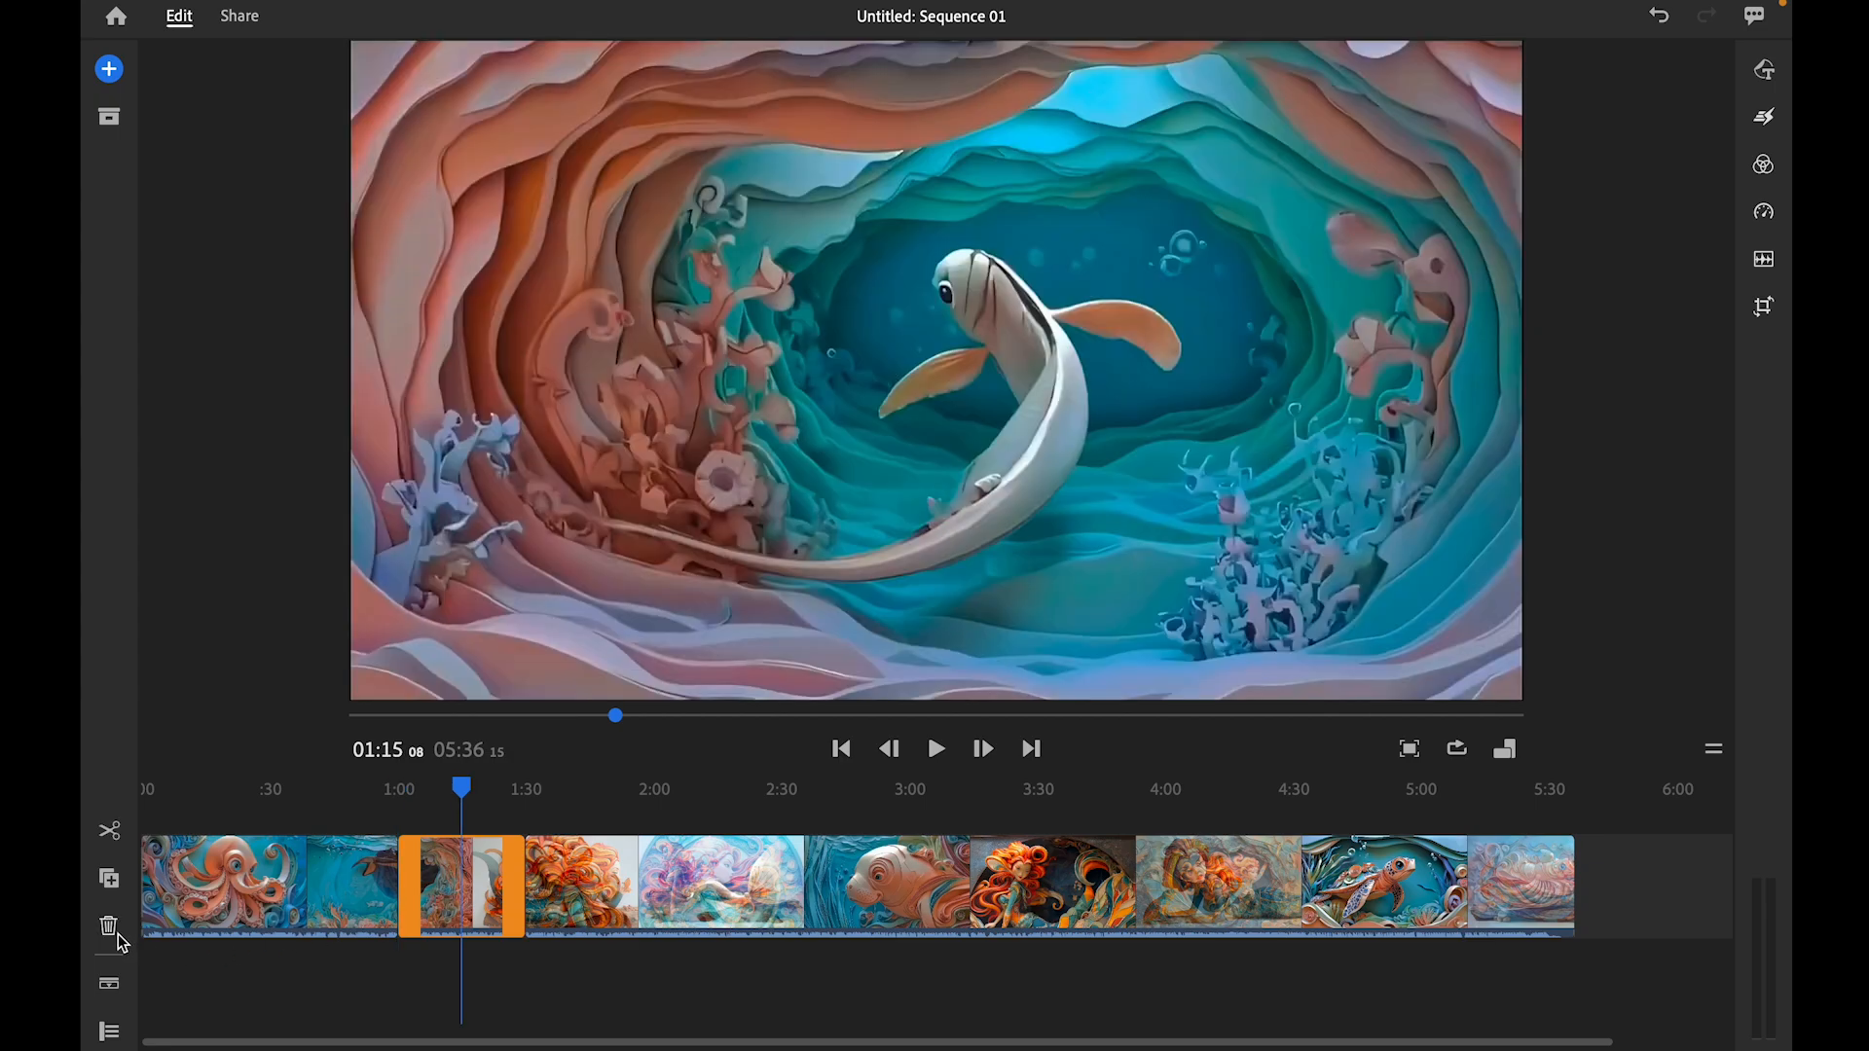
{"action": "left_click", "coordinate": [119, 932]}
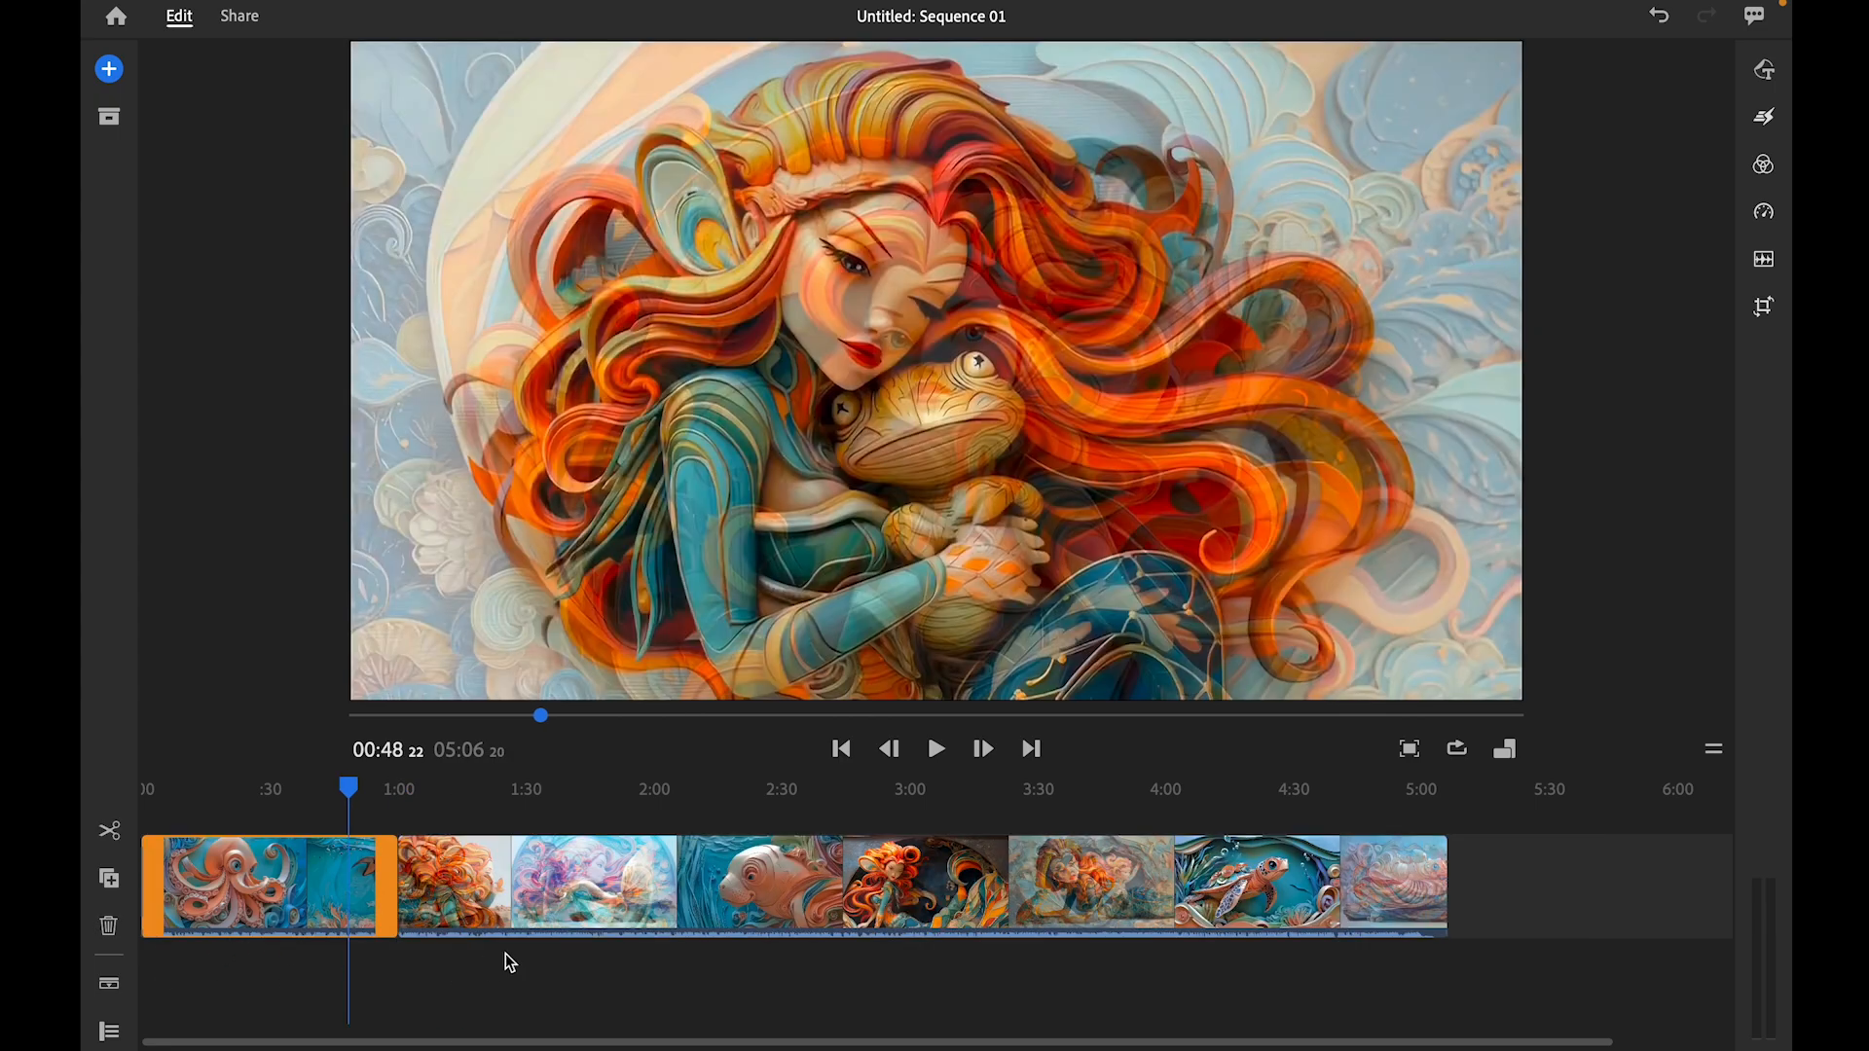
{"action": "left_click", "coordinate": [932, 754]}
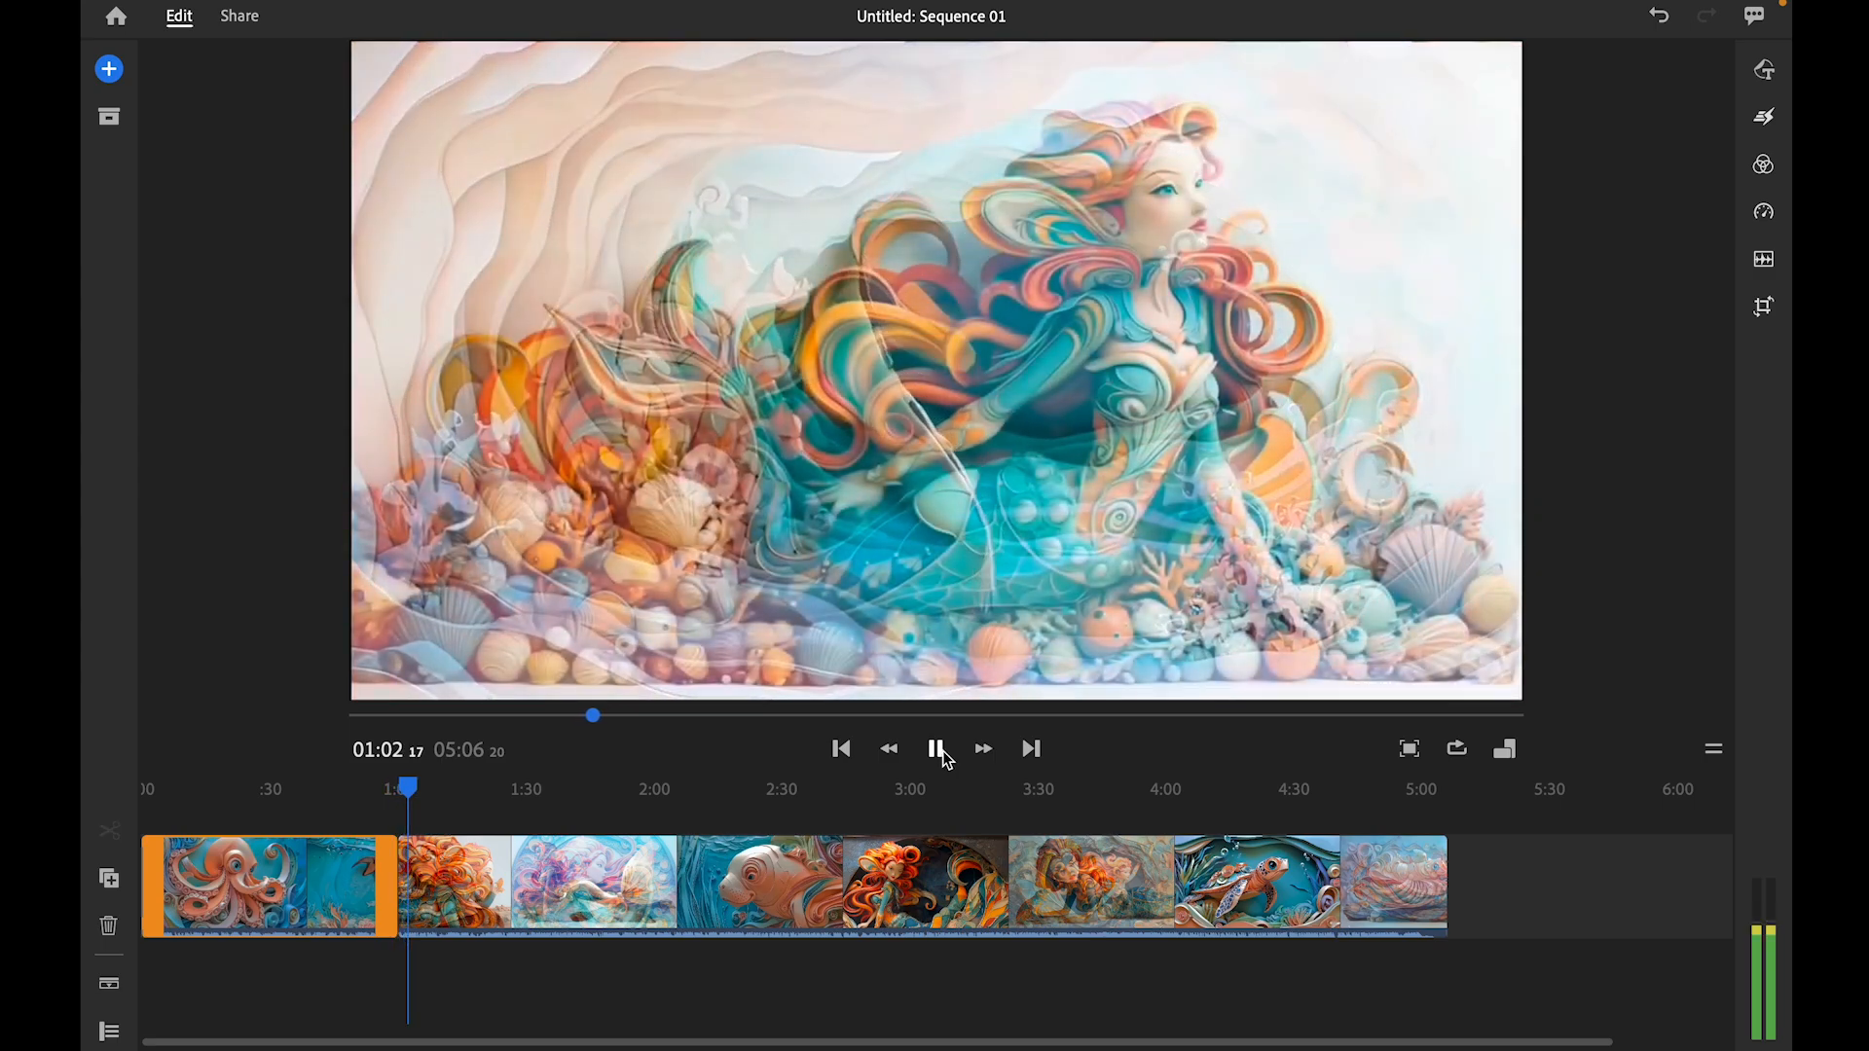
{"action": "left_click", "coordinate": [944, 753]}
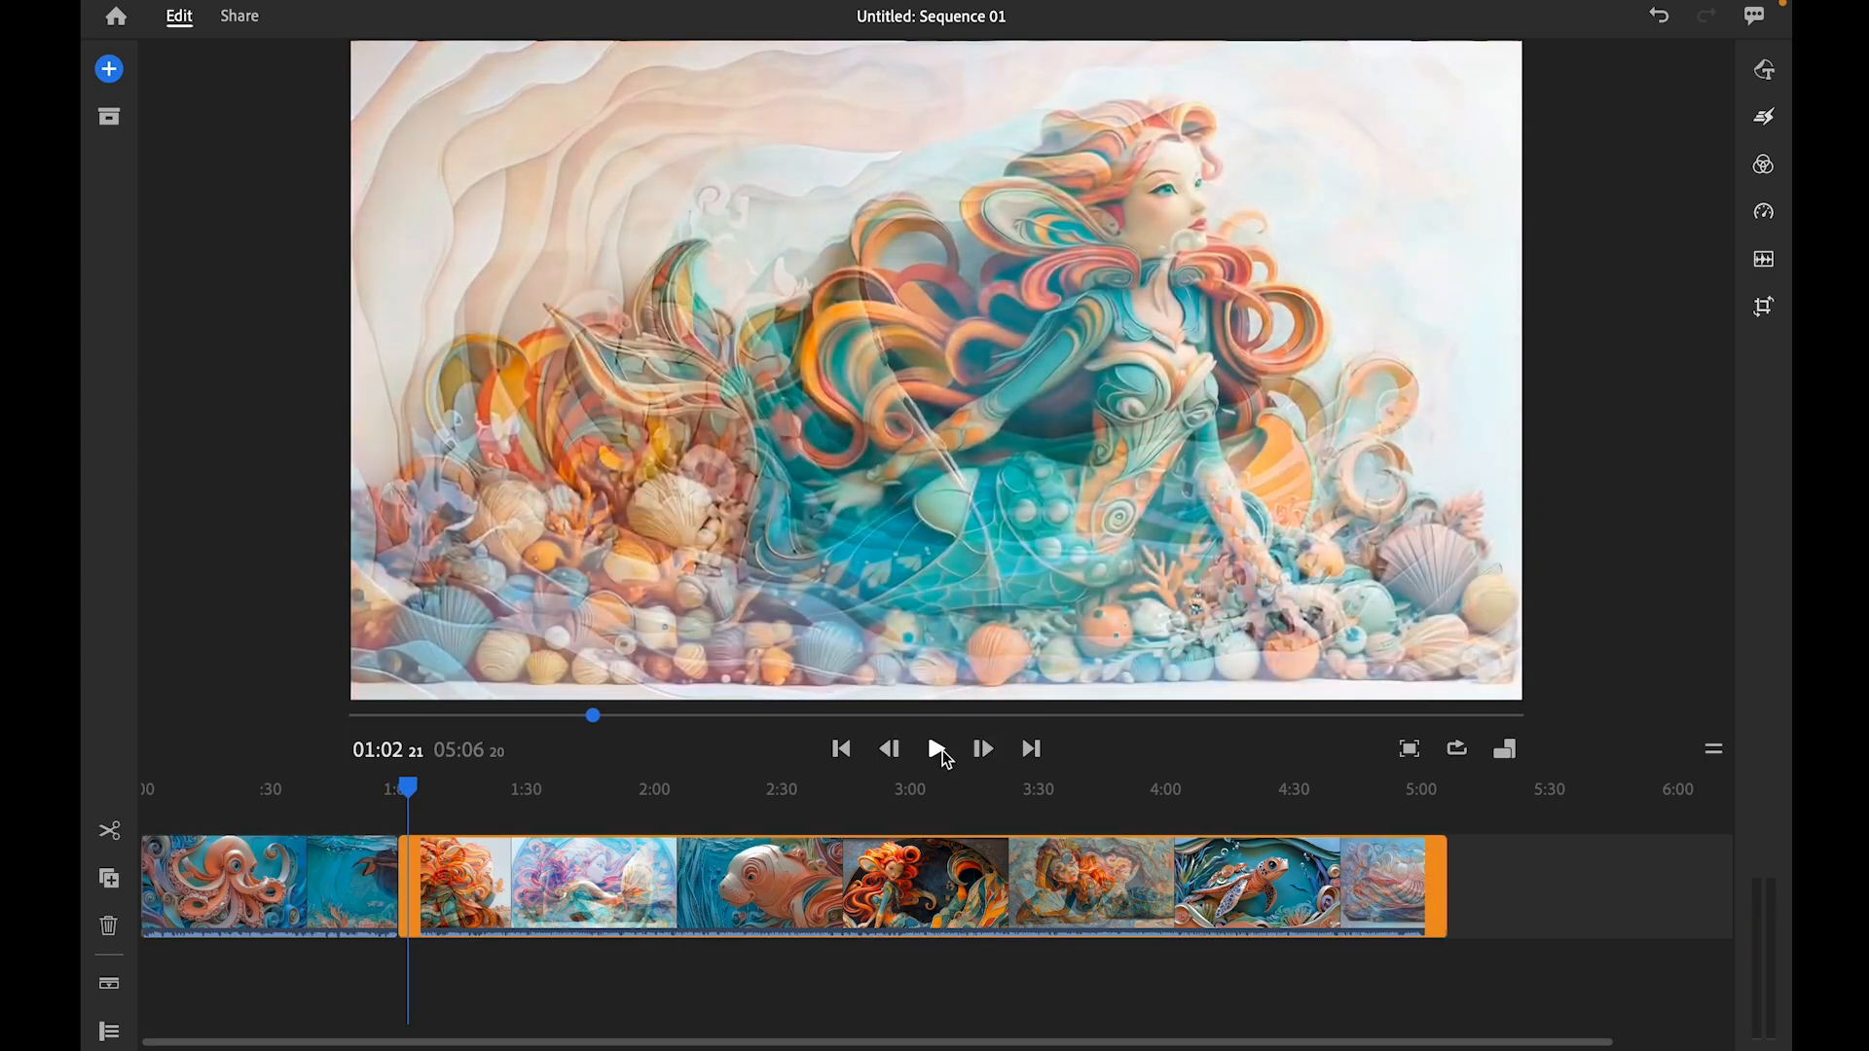
- Expand the audio of the timeline clips to display their waveforms
{"action": "left_click", "coordinate": [115, 989]}
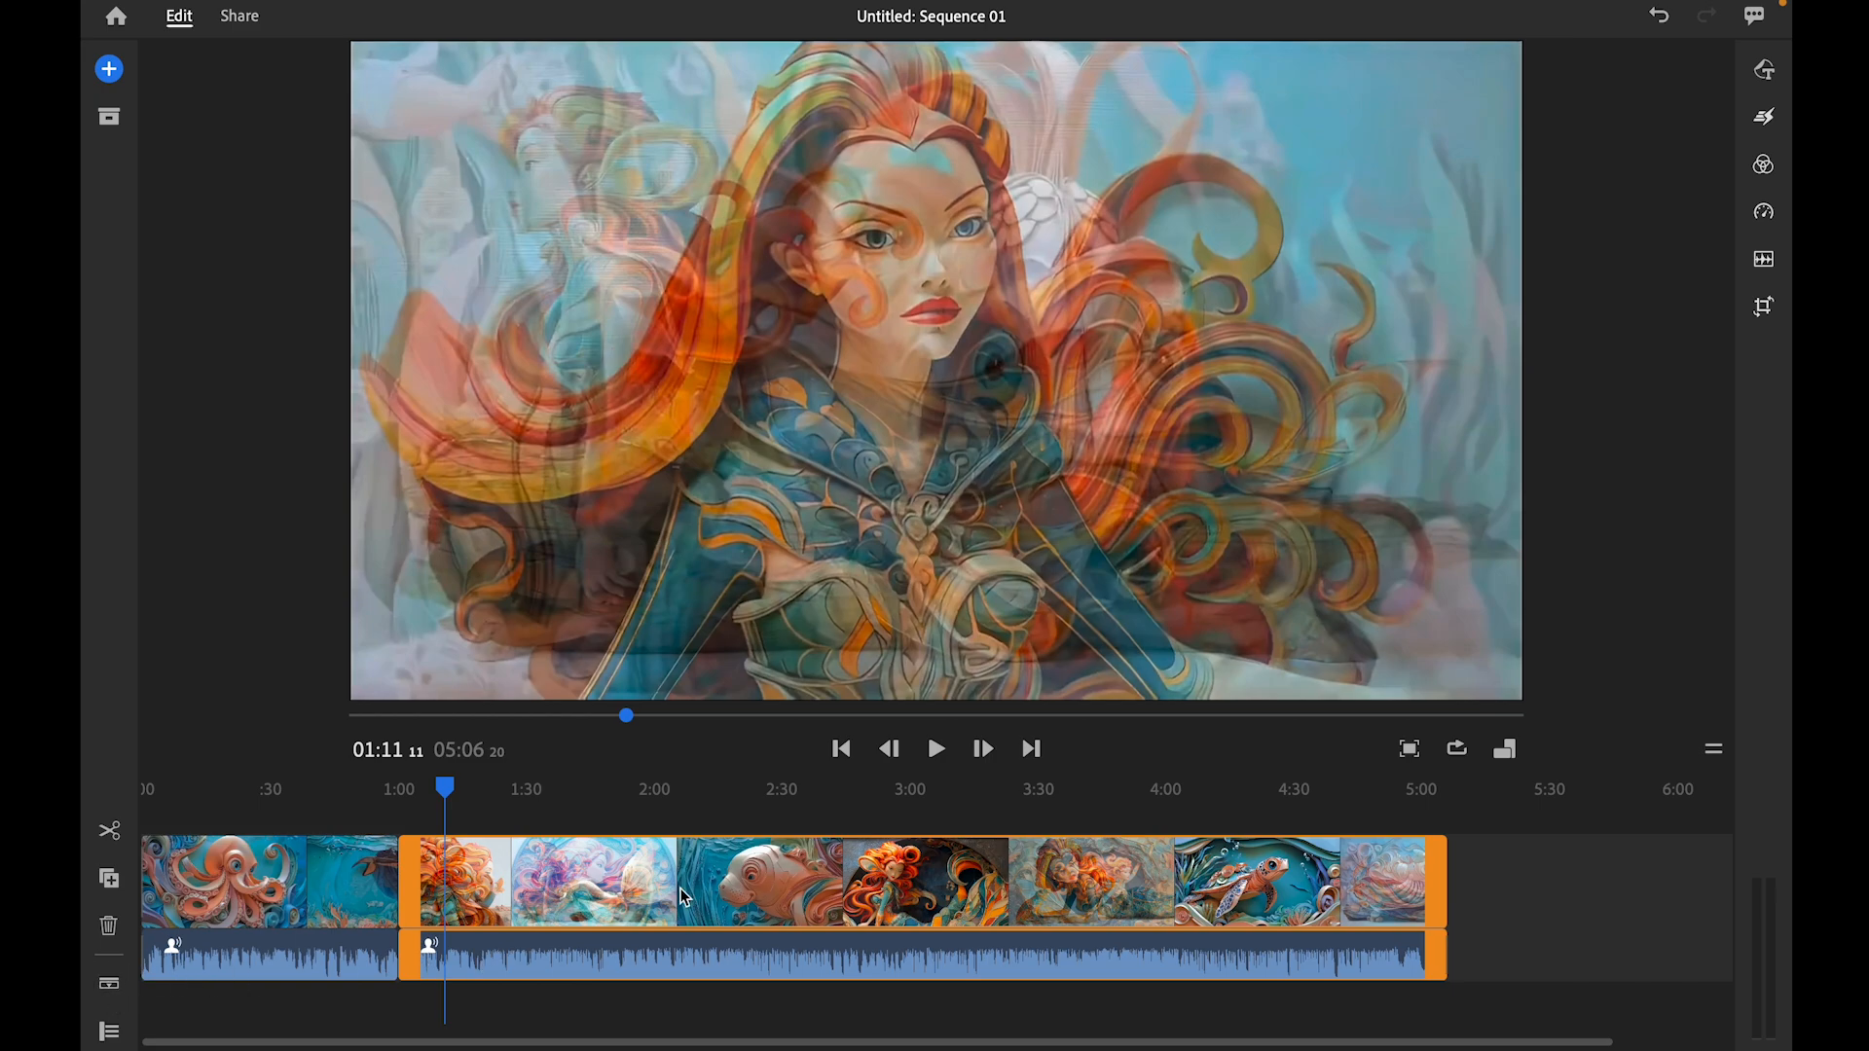
{"action": "left_click", "coordinate": [541, 954]}
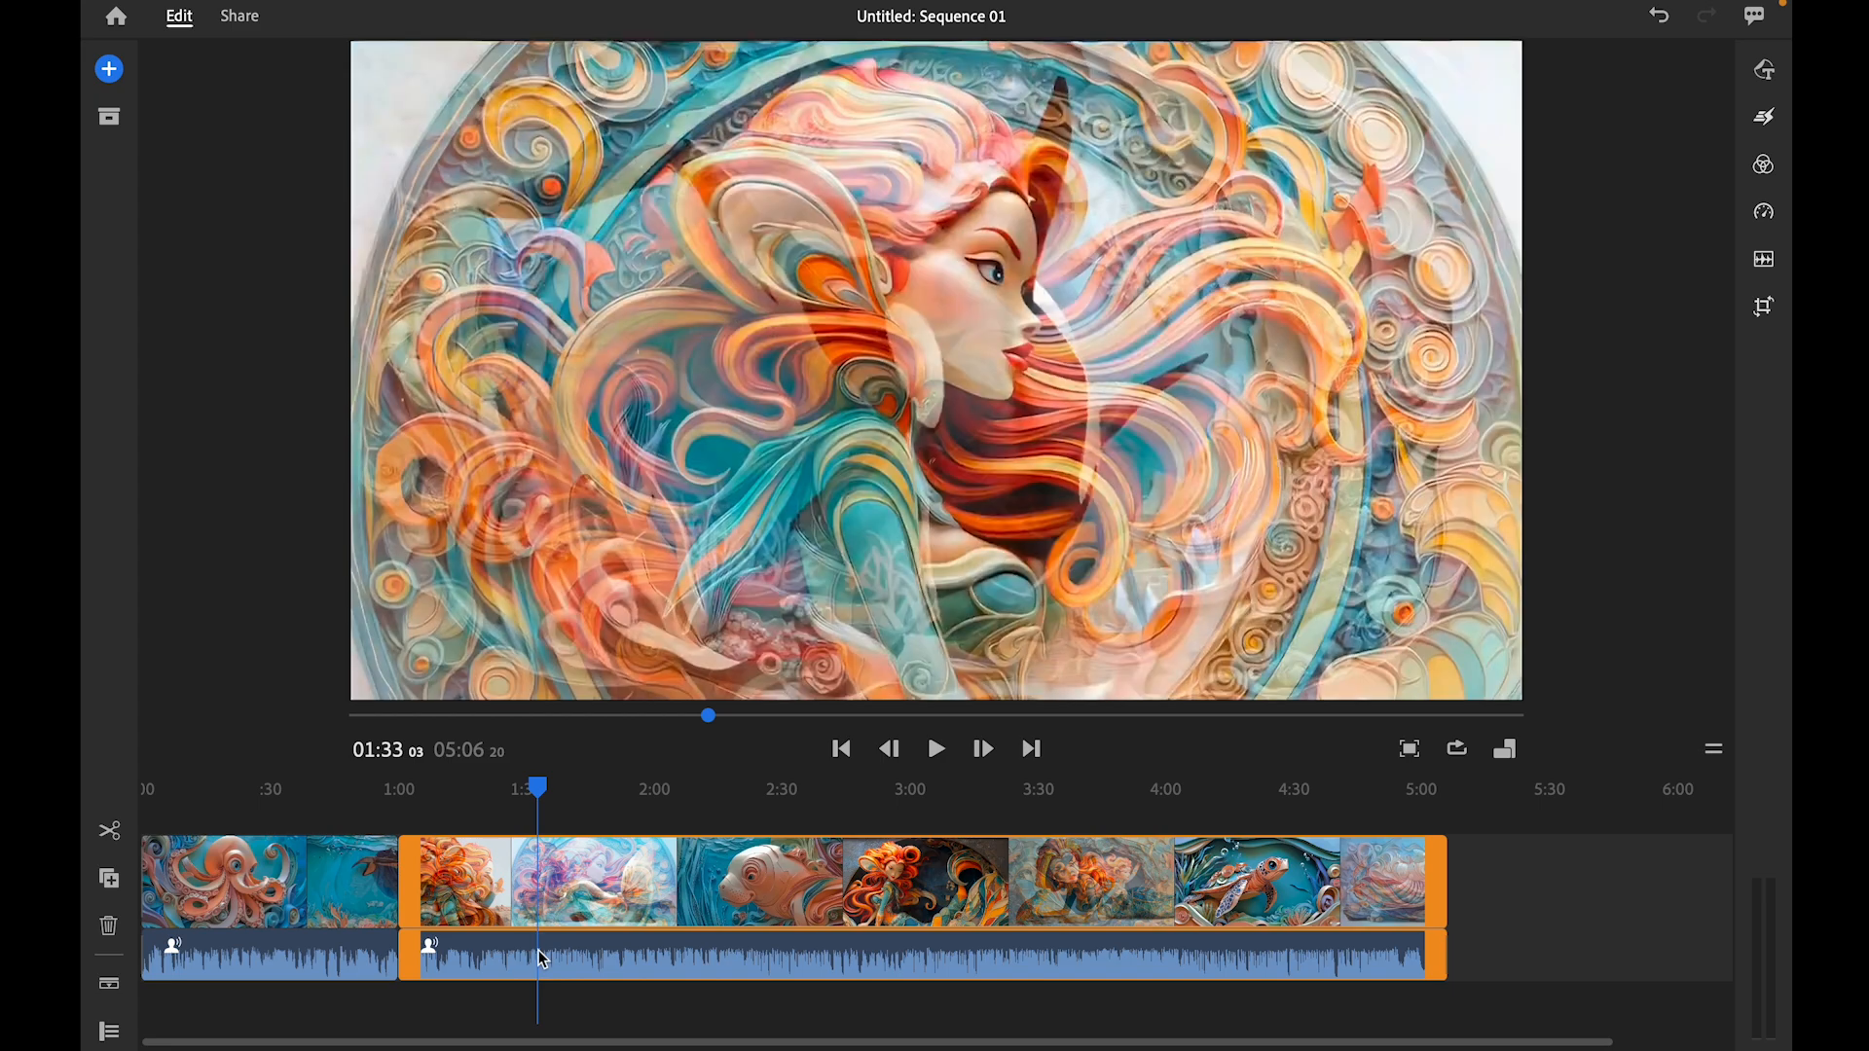
{"action": "right_click", "coordinate": [541, 954]}
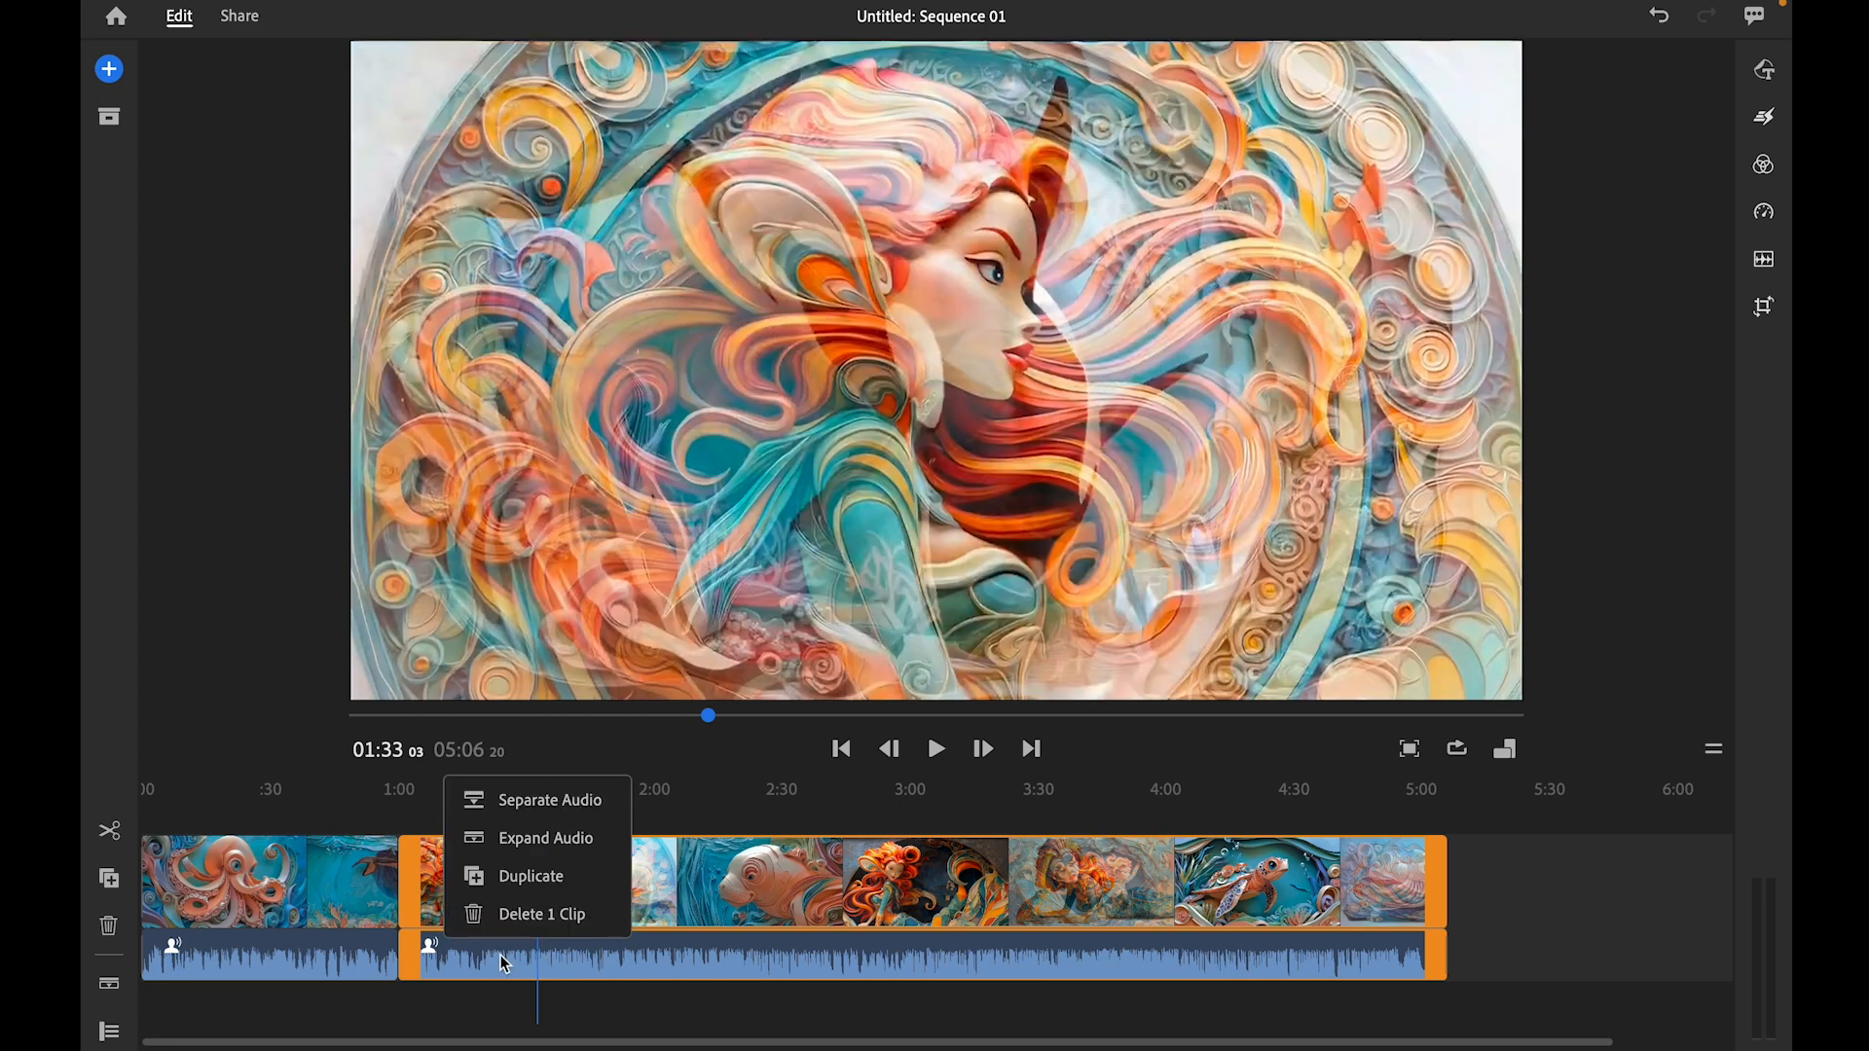
{"action": "key", "text": "ctrl+z"}
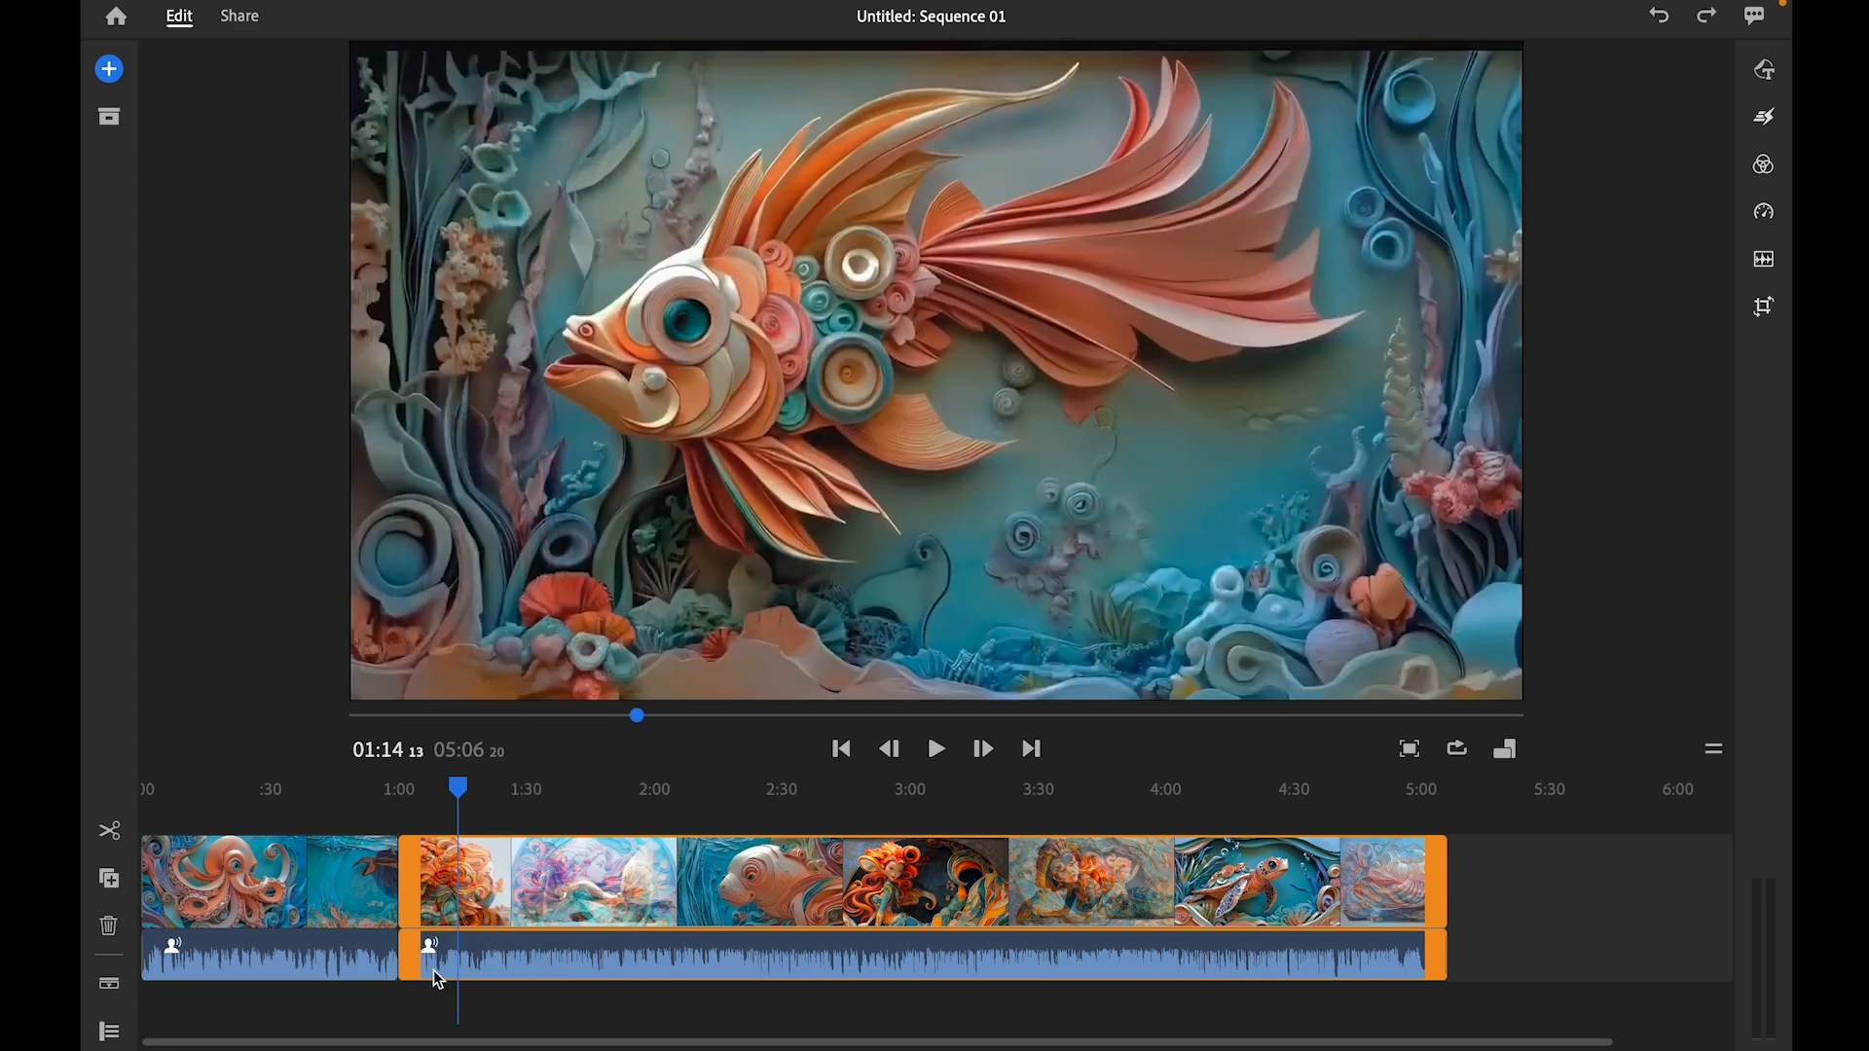
- Separate the second clip's audio onto its own track and delete that separated audio
{"action": "right_click", "coordinate": [683, 913]}
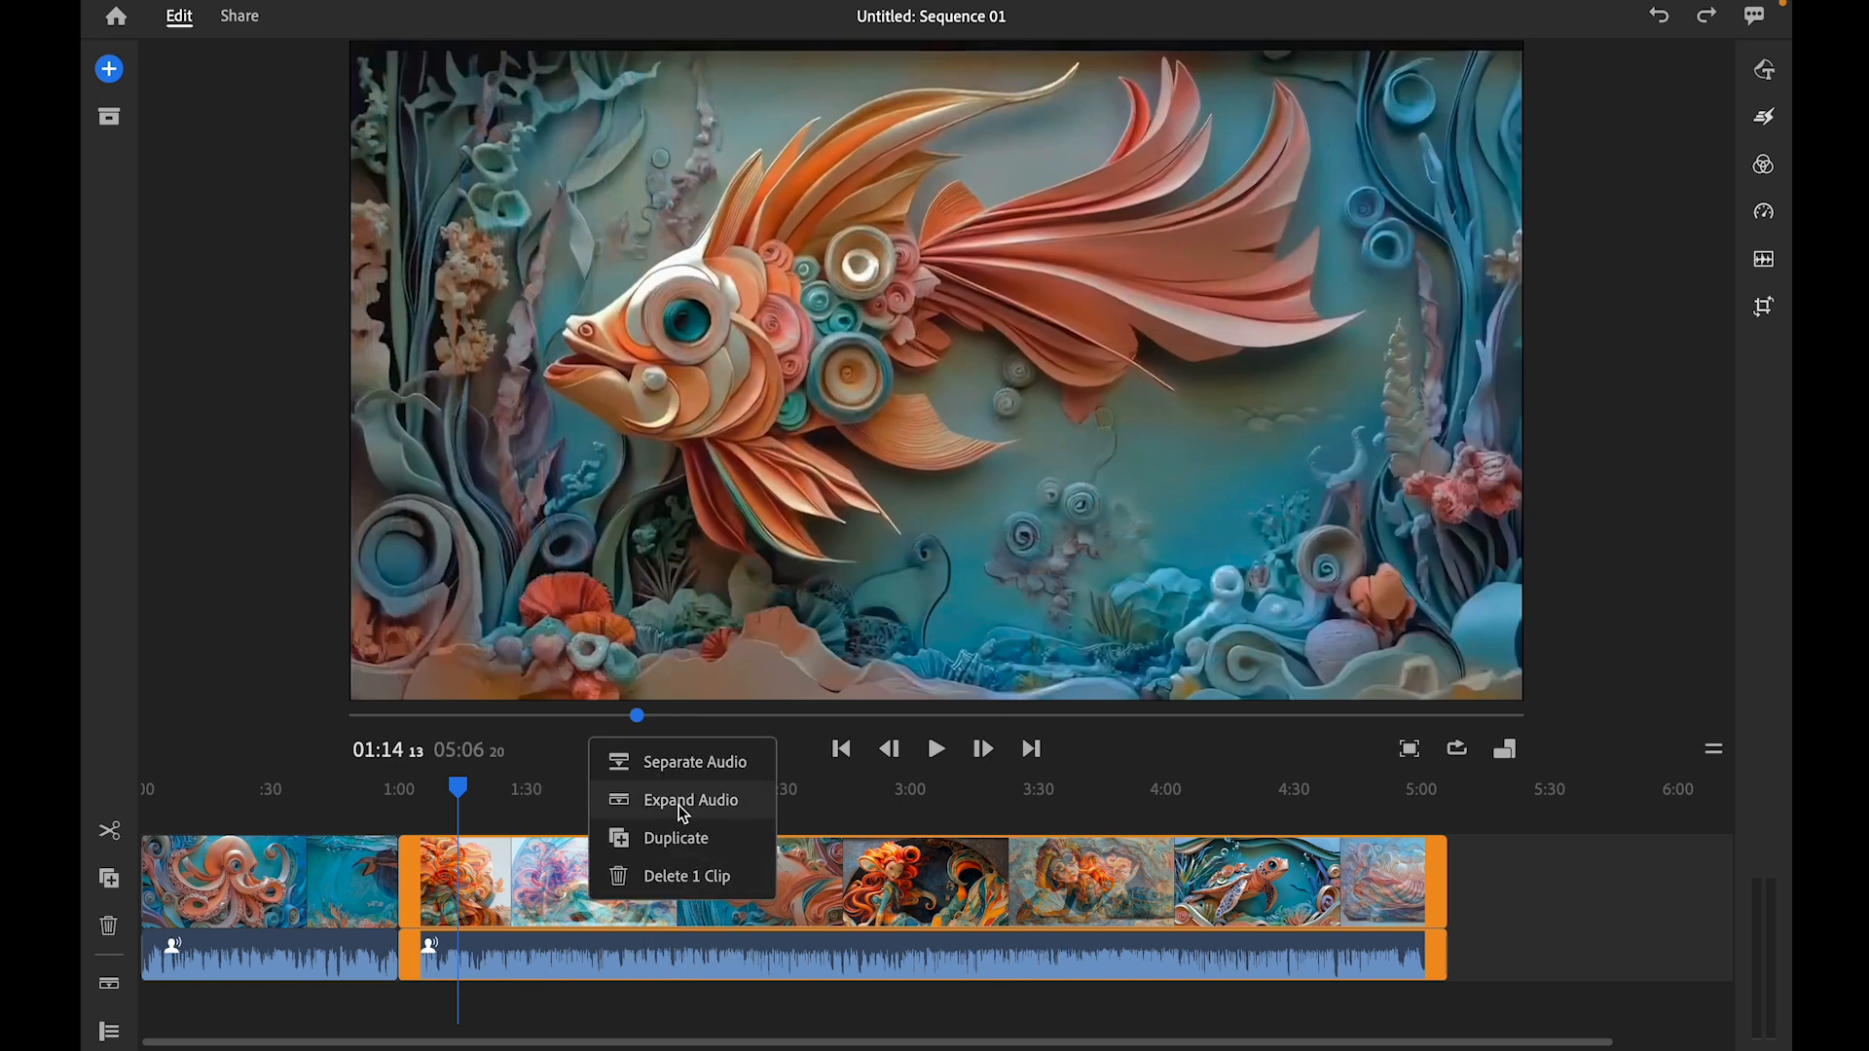
{"action": "left_click", "coordinate": [675, 772]}
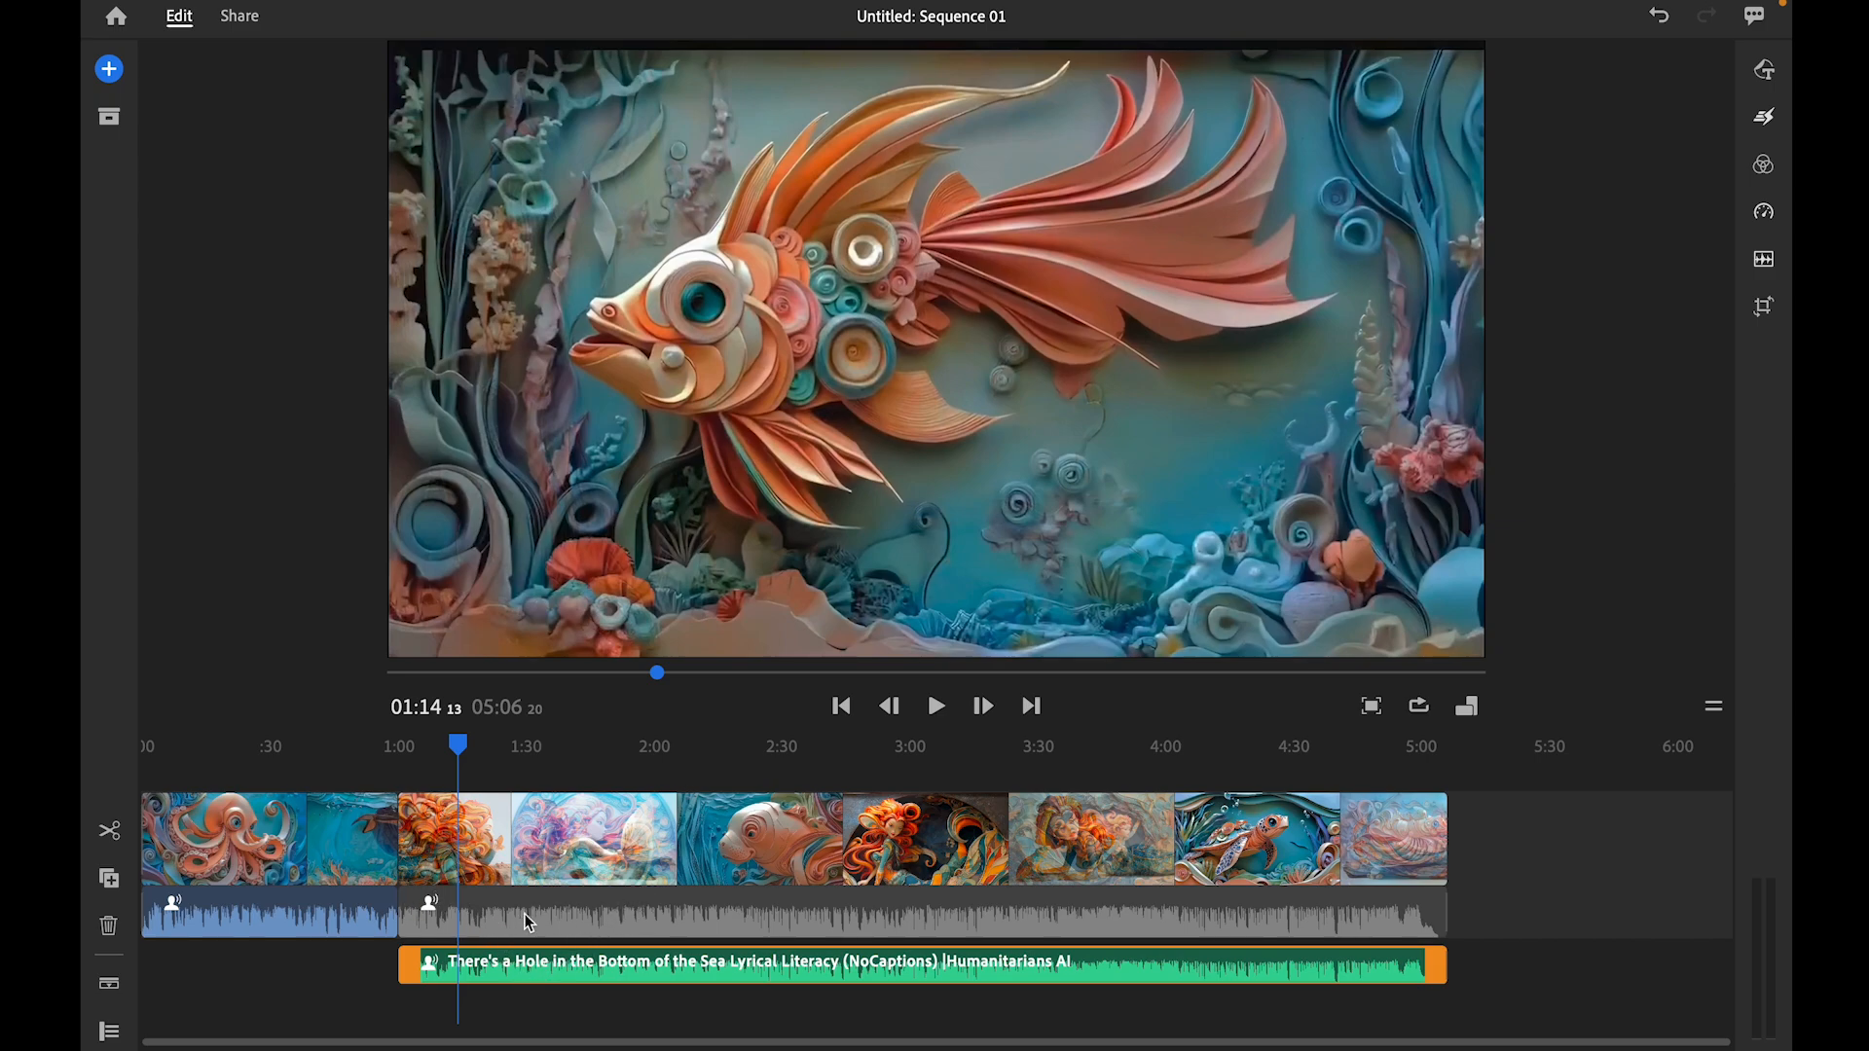
{"action": "left_click", "coordinate": [623, 971]}
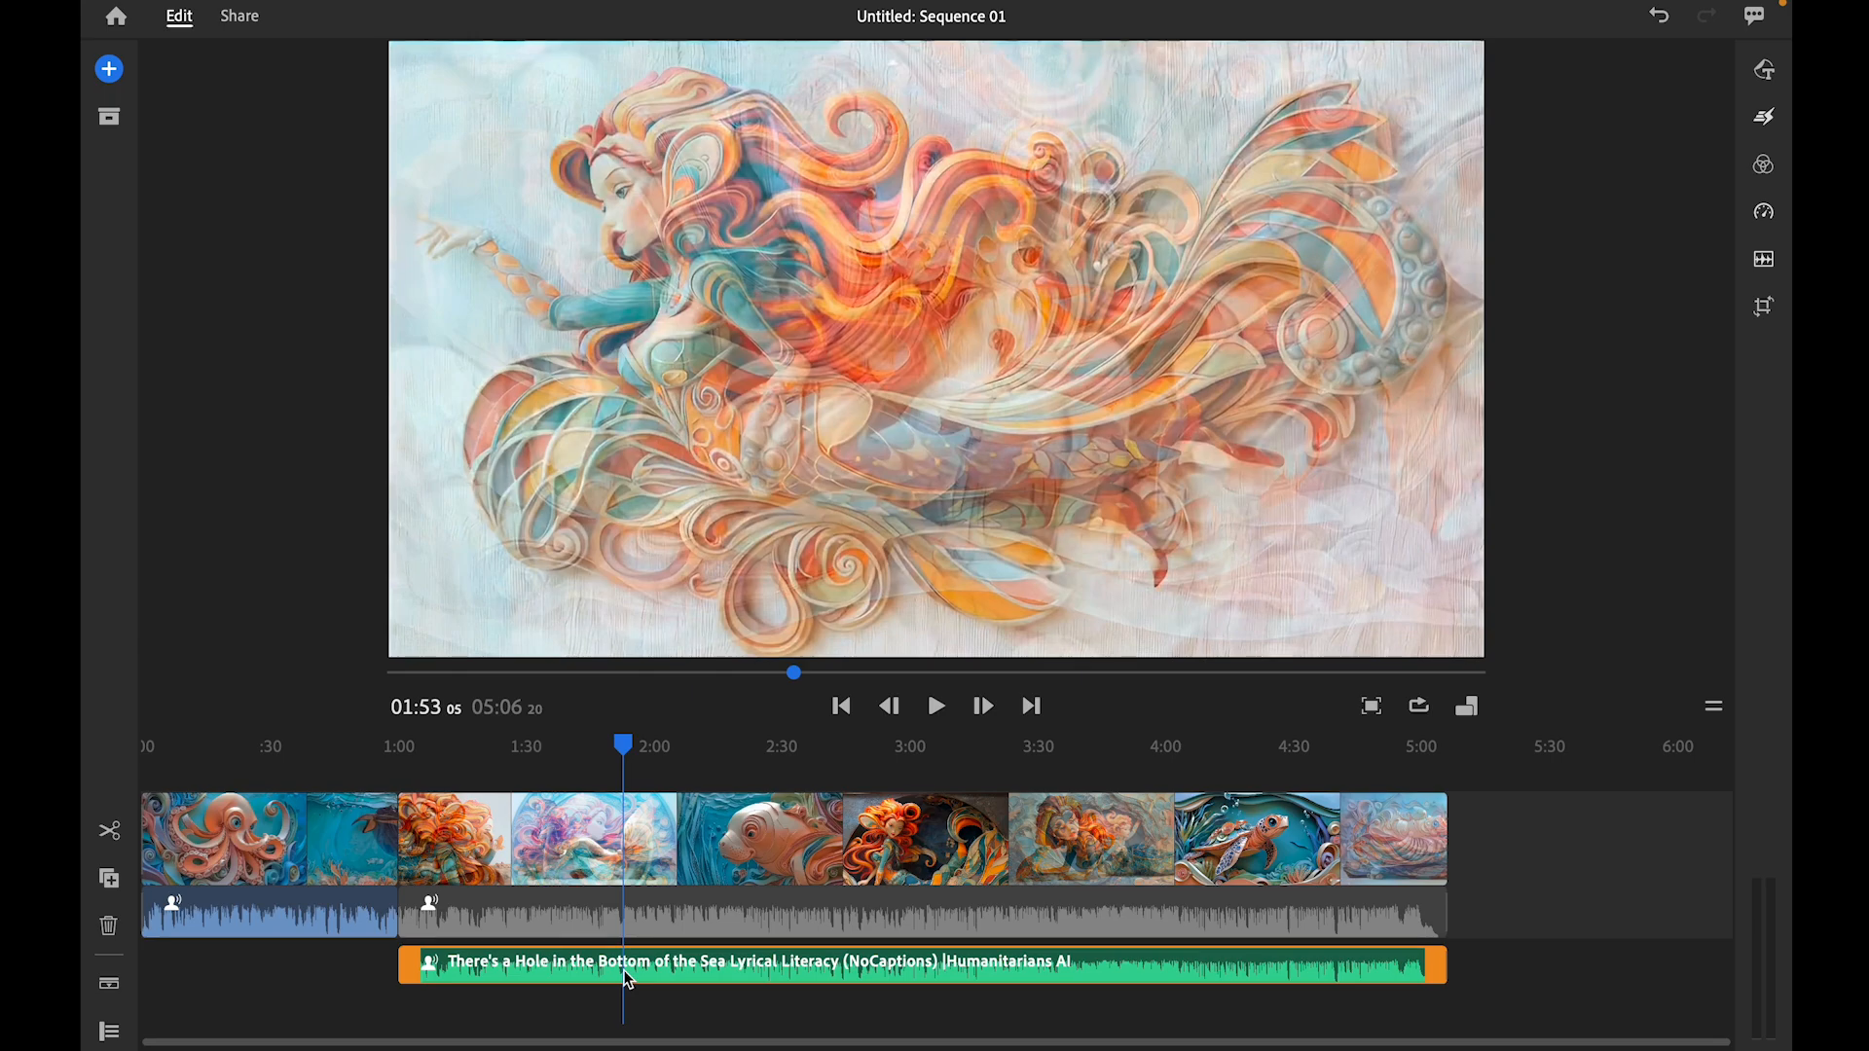
{"action": "key", "text": "Delete"}
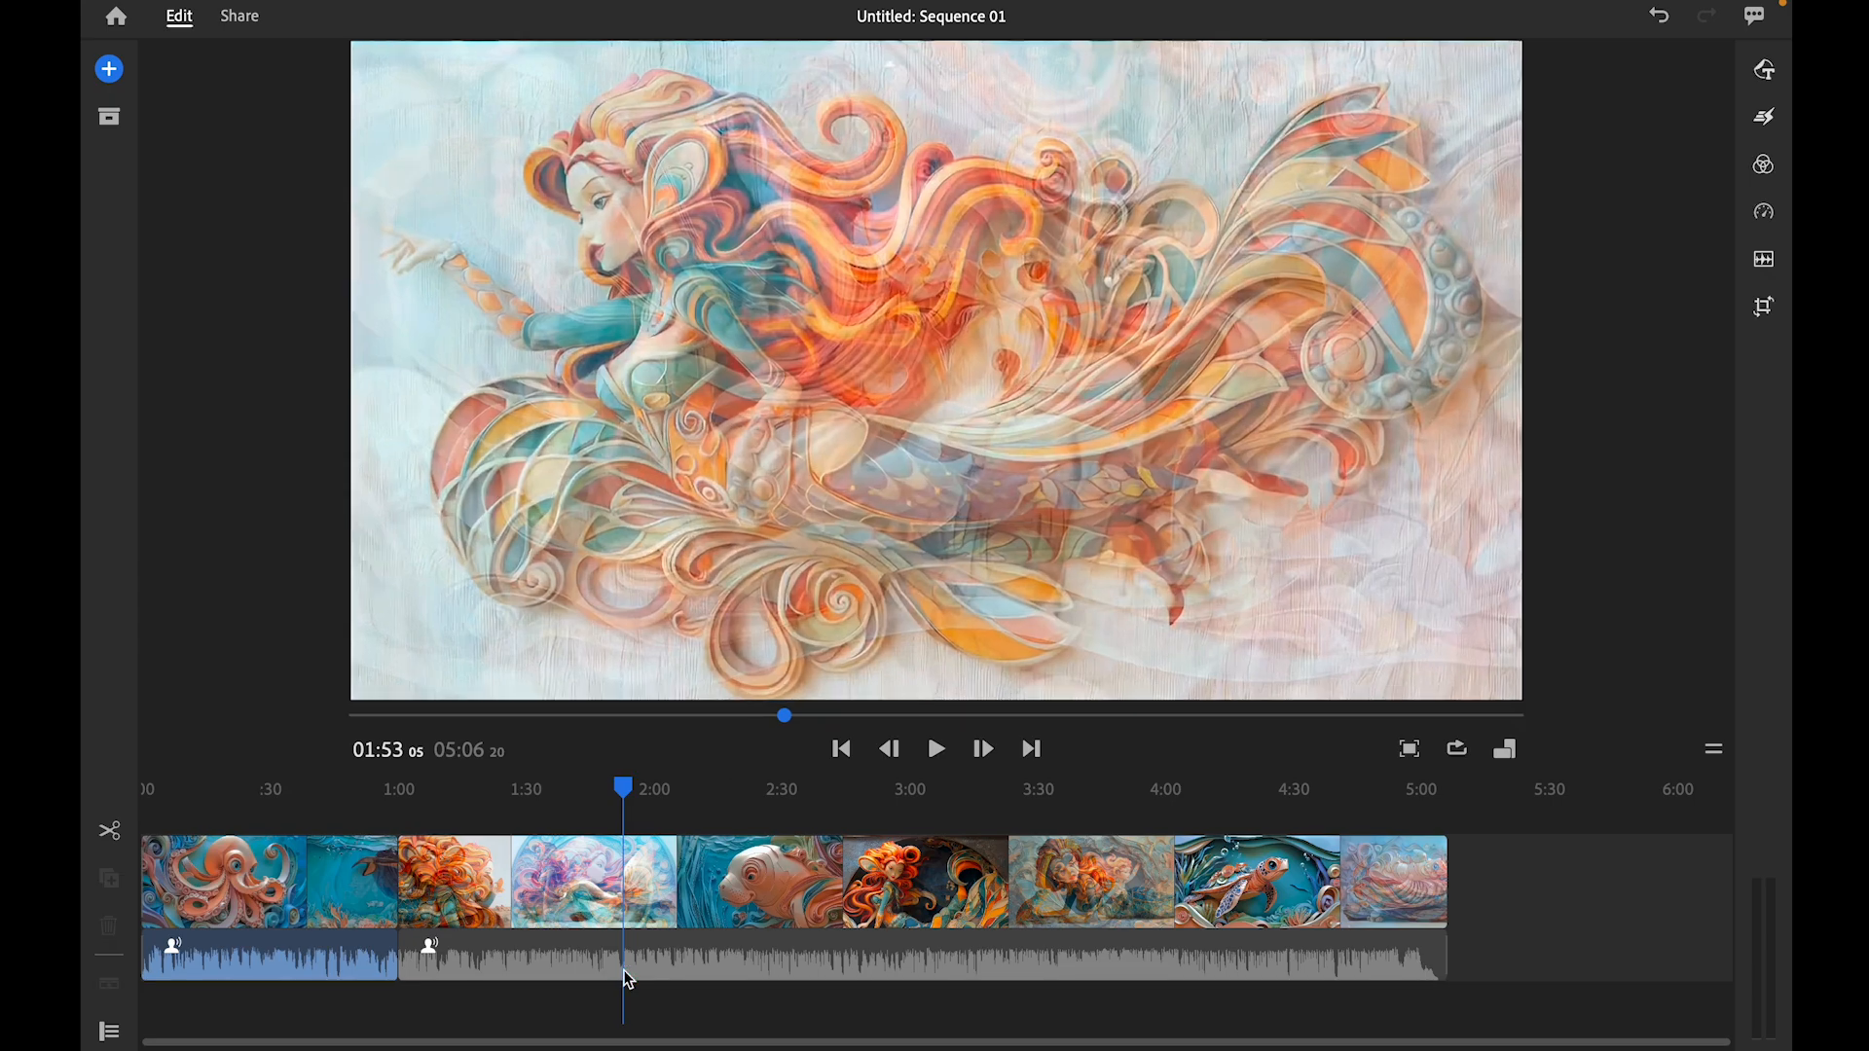
- Play the sequence from shortly before the cut into the second clip to check its sound
{"action": "left_click", "coordinate": [342, 878]}
{"action": "left_click", "coordinate": [361, 796]}
{"action": "left_click", "coordinate": [936, 750]}
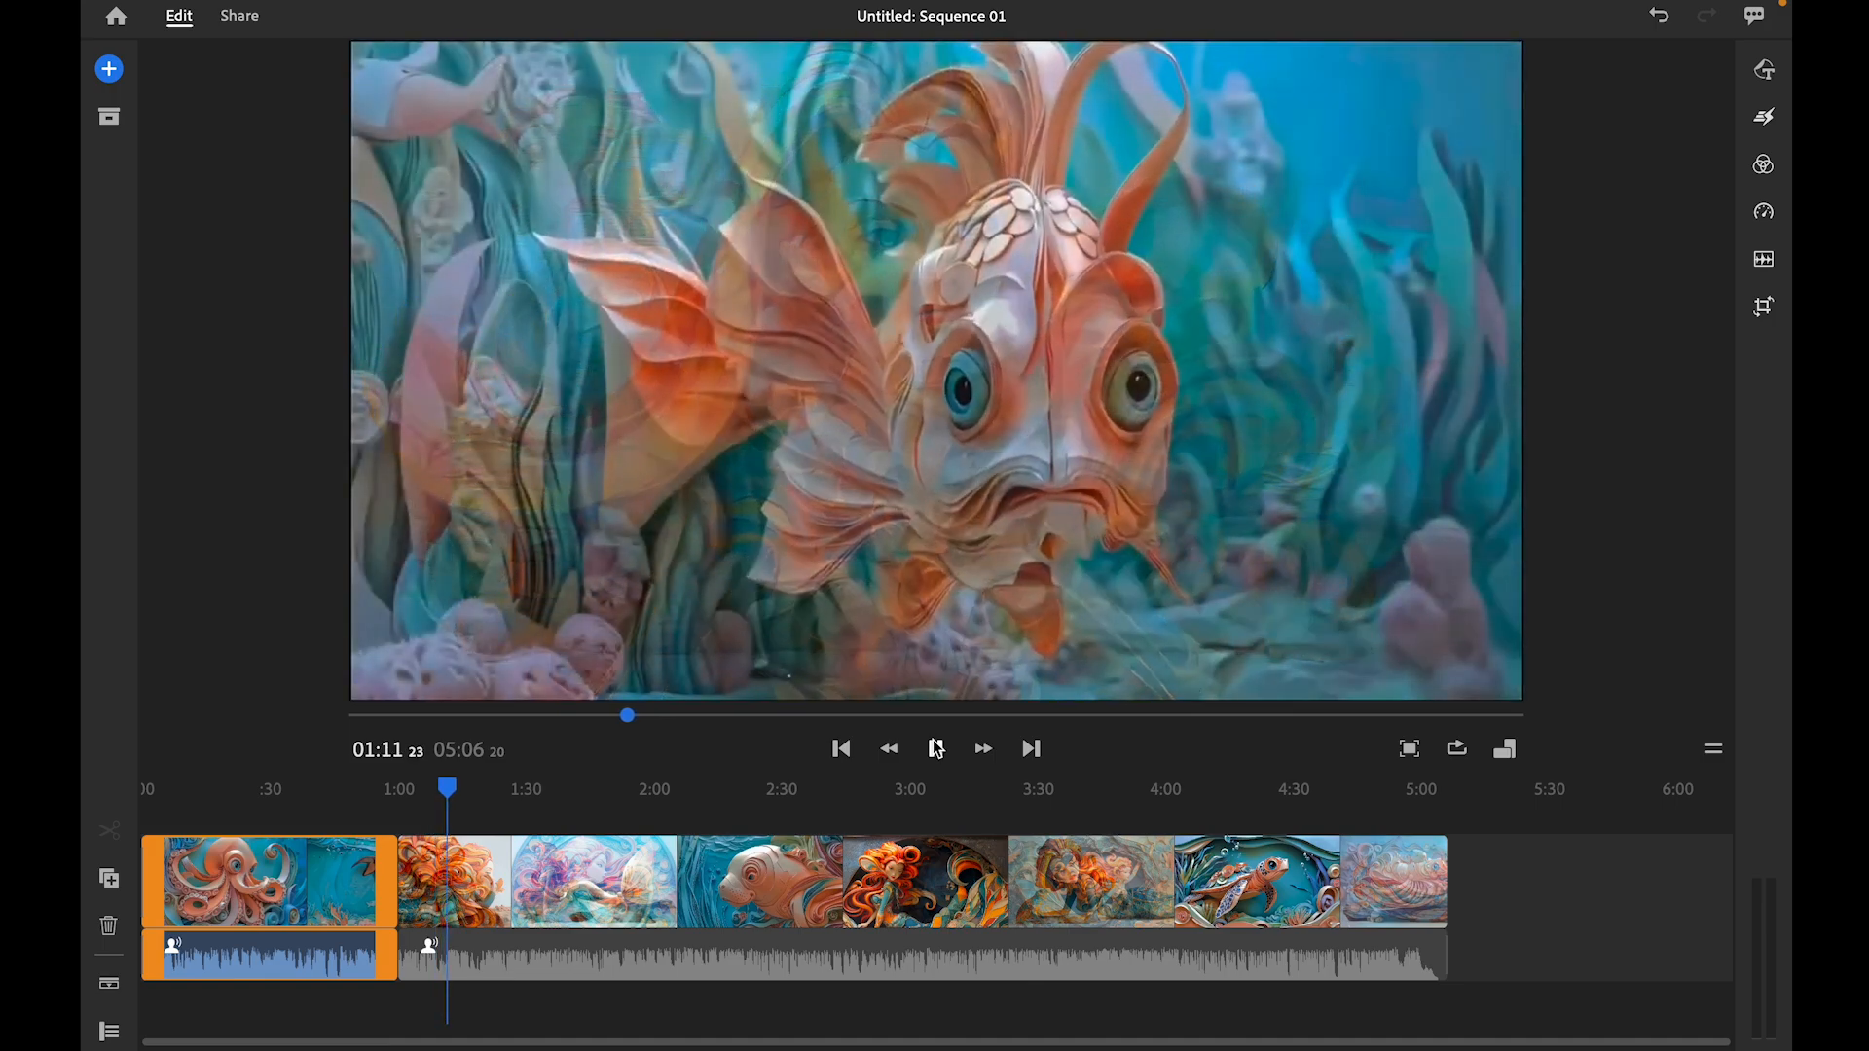
{"action": "left_click", "coordinate": [937, 749]}
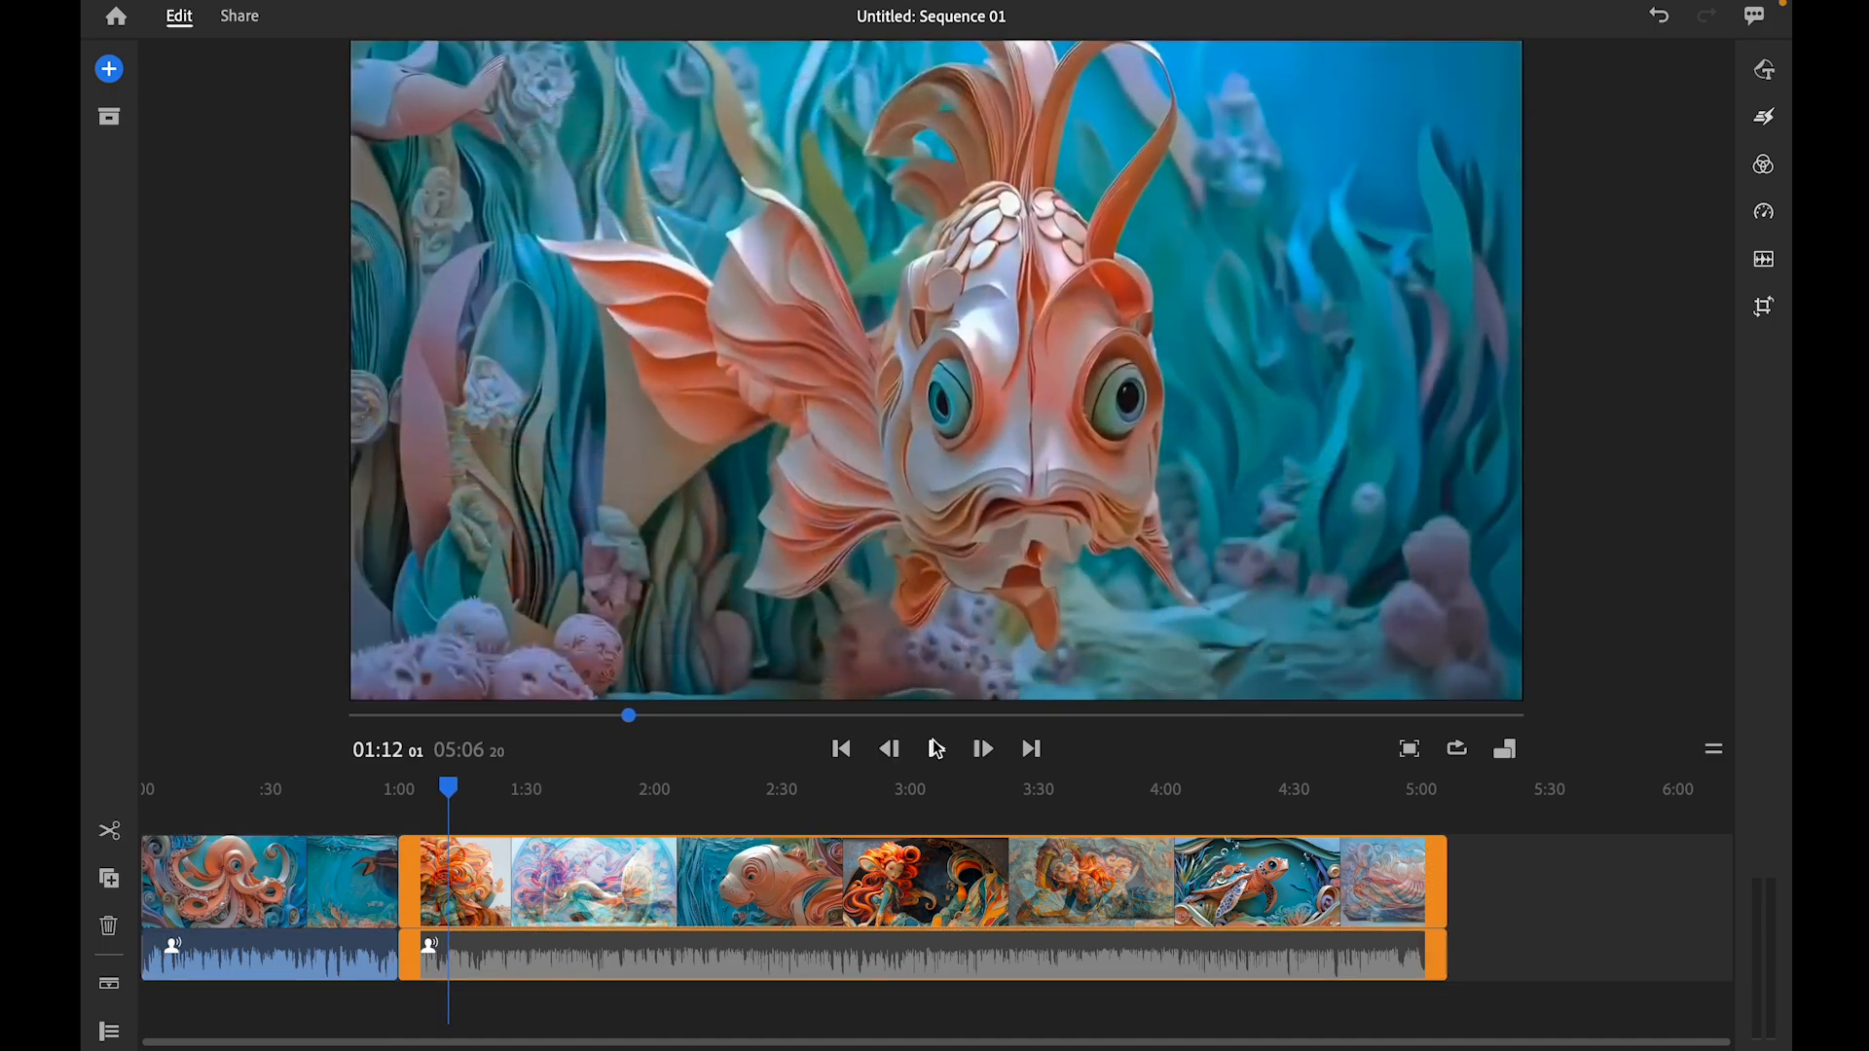
- Open the second clip's audio settings and browse the library of soundtracks, sound effects and loops
{"action": "left_click", "coordinate": [1765, 263]}
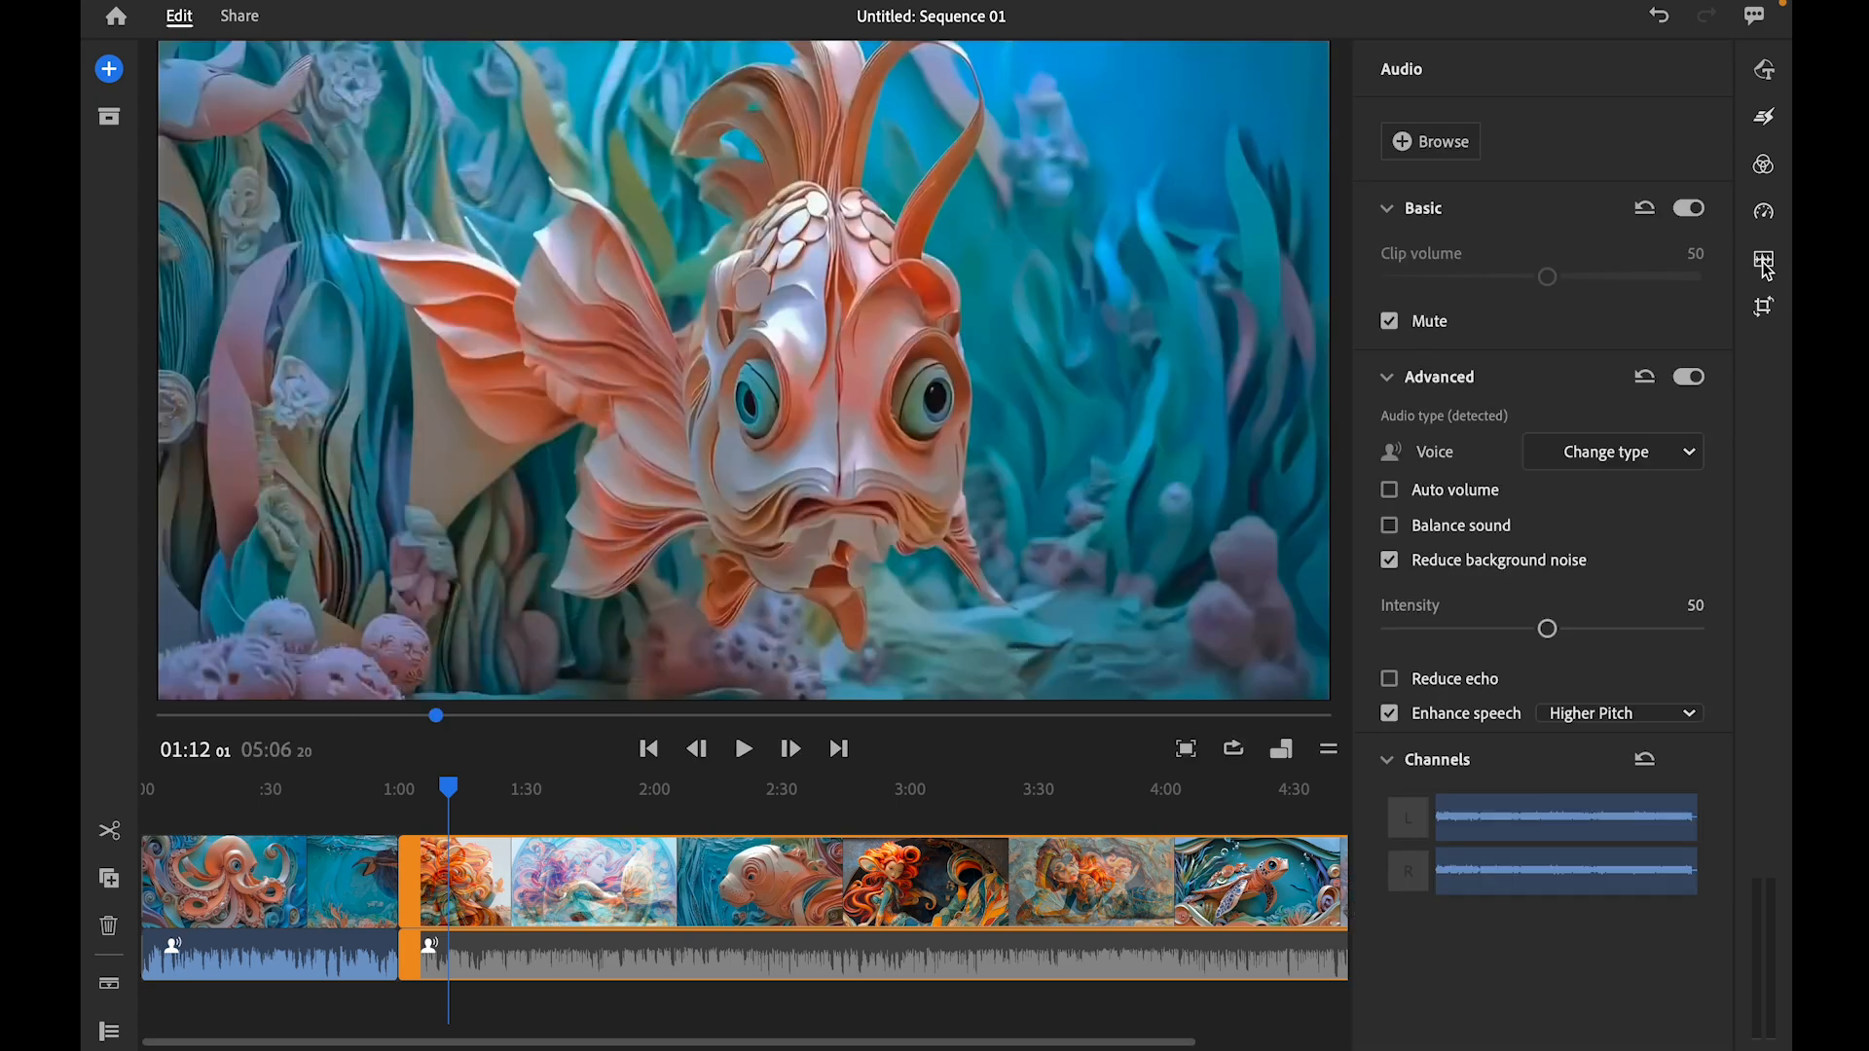
{"action": "left_click", "coordinate": [1452, 146]}
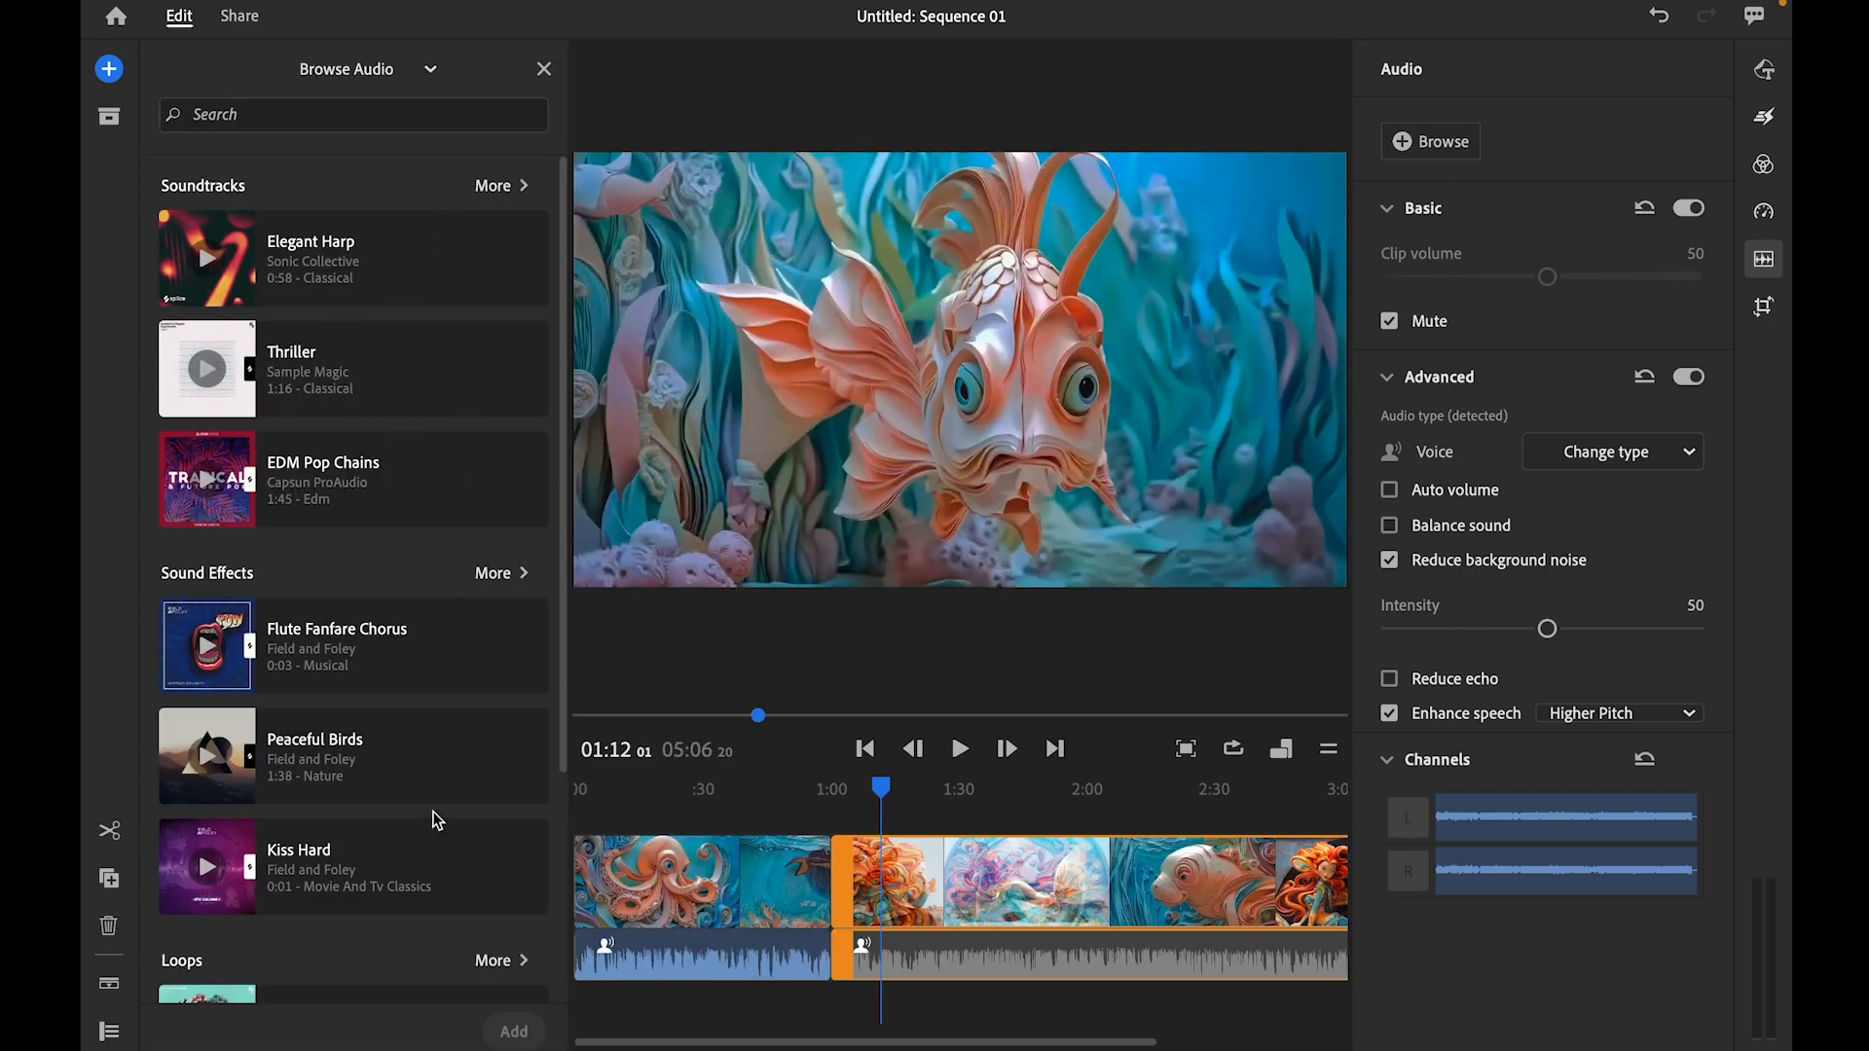
{"action": "scroll", "coordinate": [358, 709], "scroll_direction": "down", "scroll_amount": 3}
{"action": "scroll", "coordinate": [358, 709], "scroll_direction": "up", "scroll_amount": 3}
{"action": "left_click", "coordinate": [543, 69]}
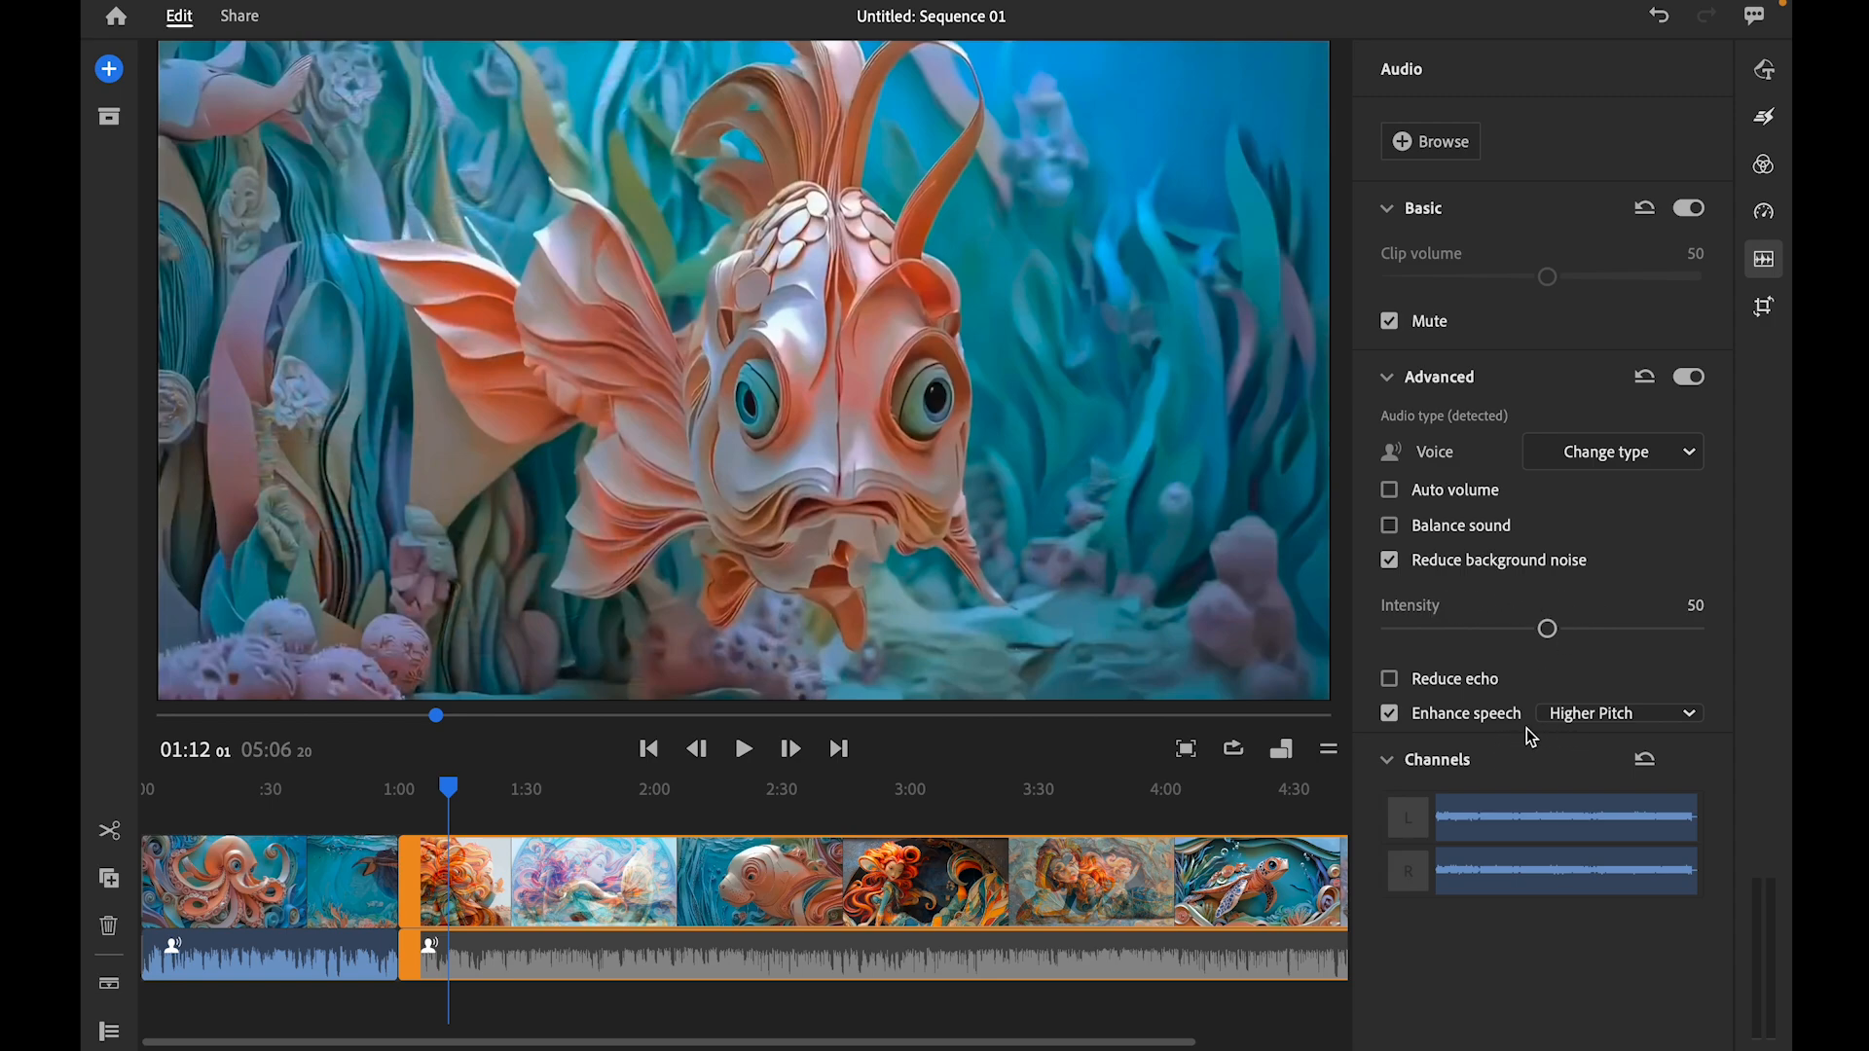
- Check the pitch options of Enhance speech for the second clip and close its audio settings
{"action": "left_click", "coordinate": [1637, 717]}
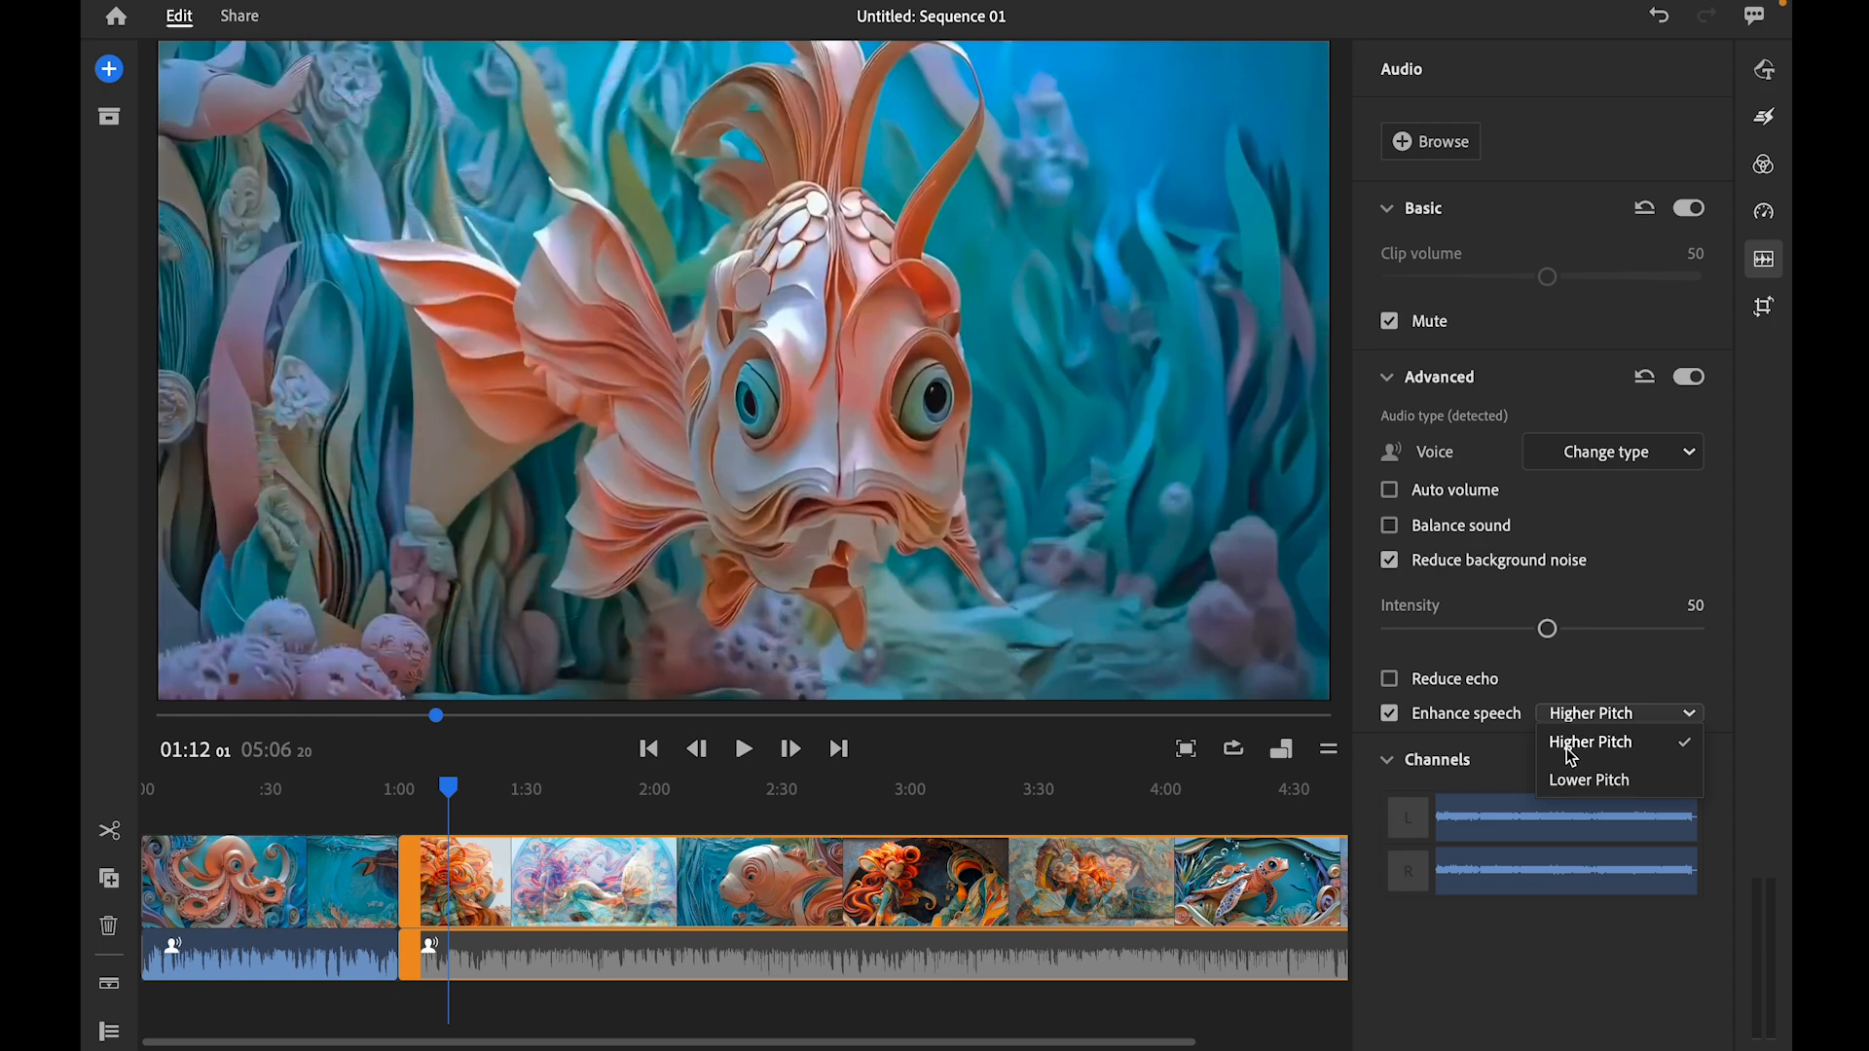
{"action": "left_click", "coordinate": [1692, 721]}
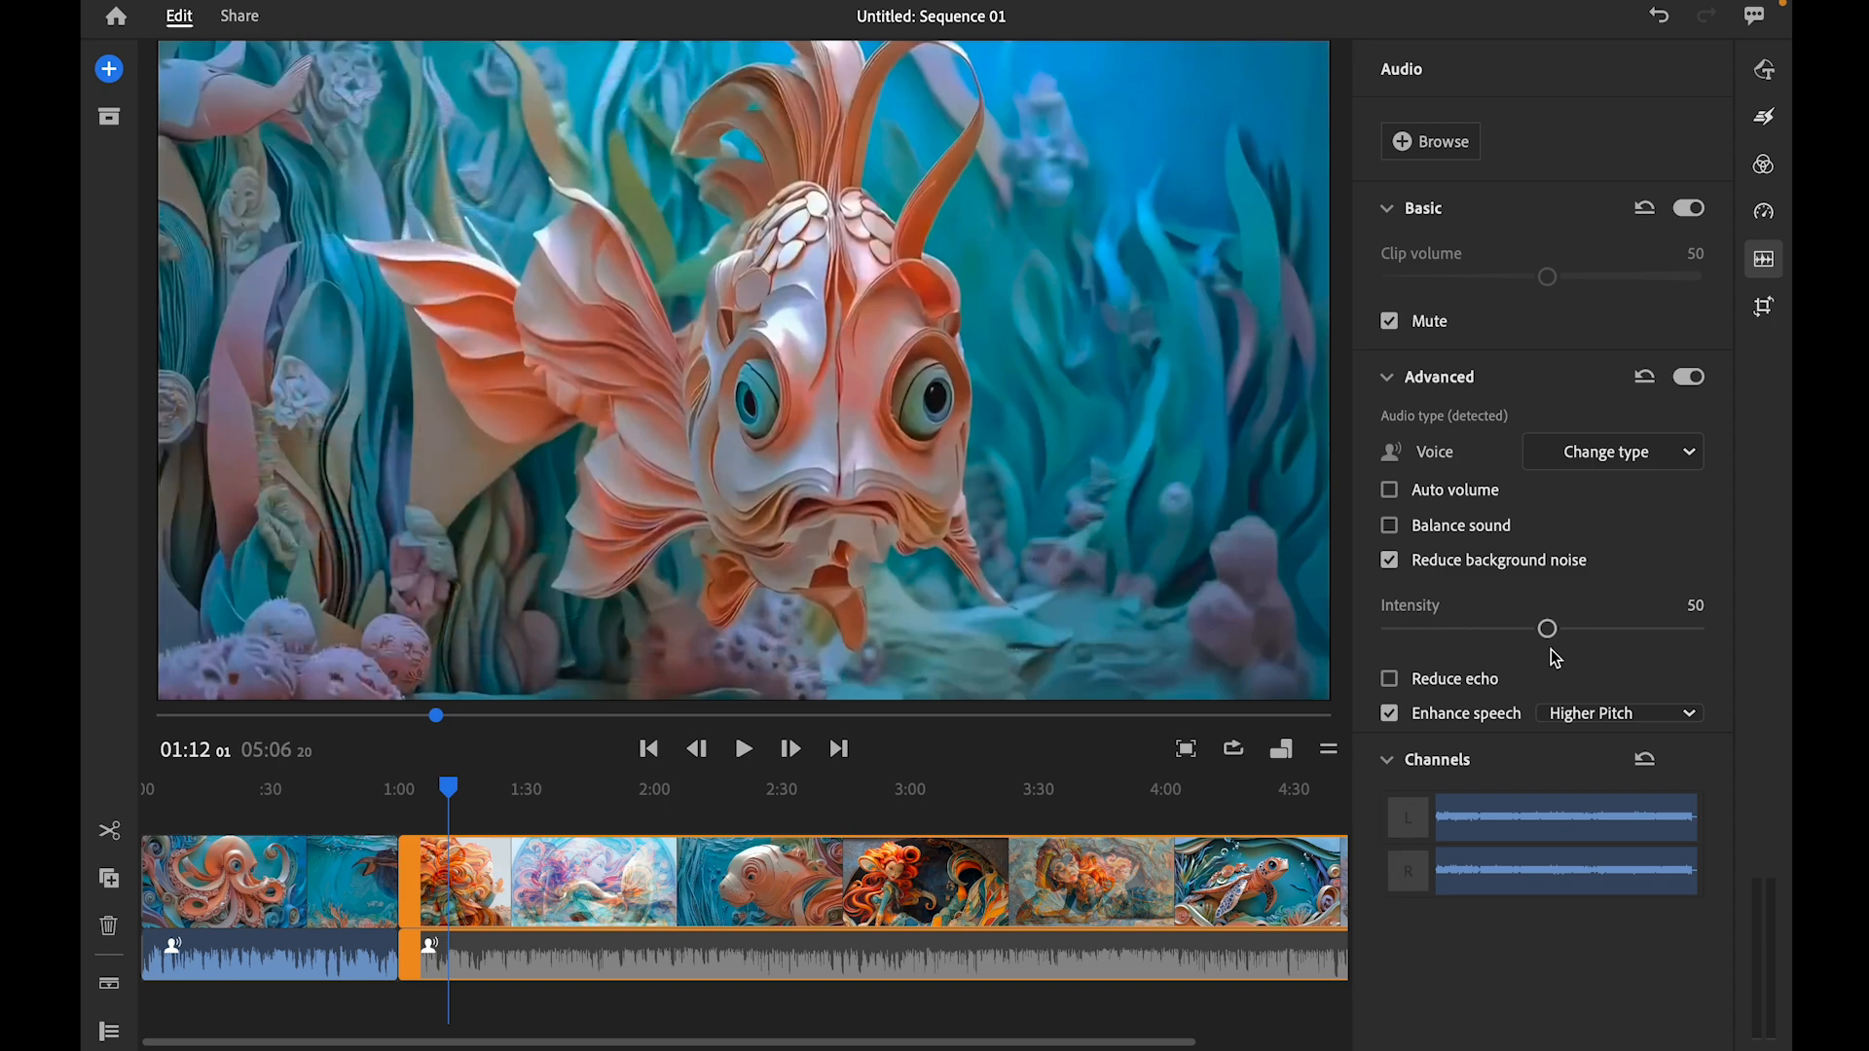
{"action": "left_click", "coordinate": [1750, 264]}
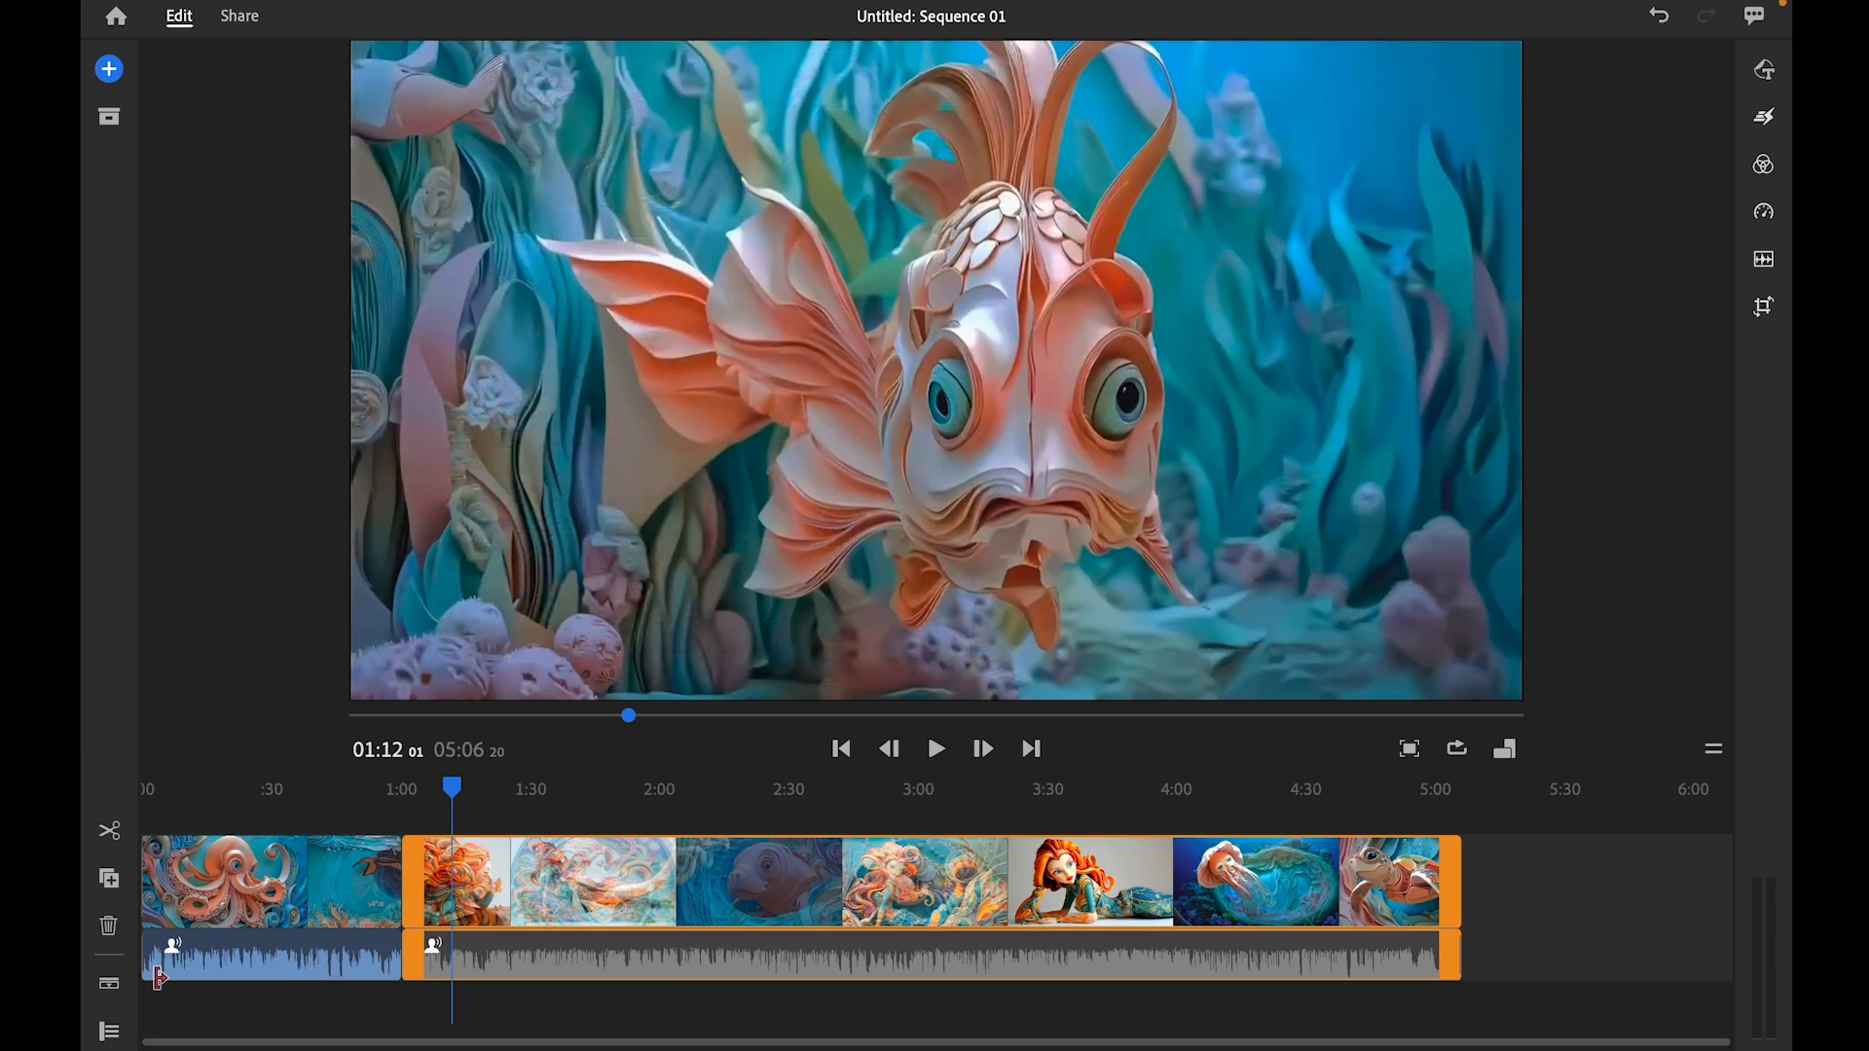
- With the track controls shown, split the second clip at about 01:26 and move its first part onto the track above
{"action": "left_click", "coordinate": [110, 1033]}
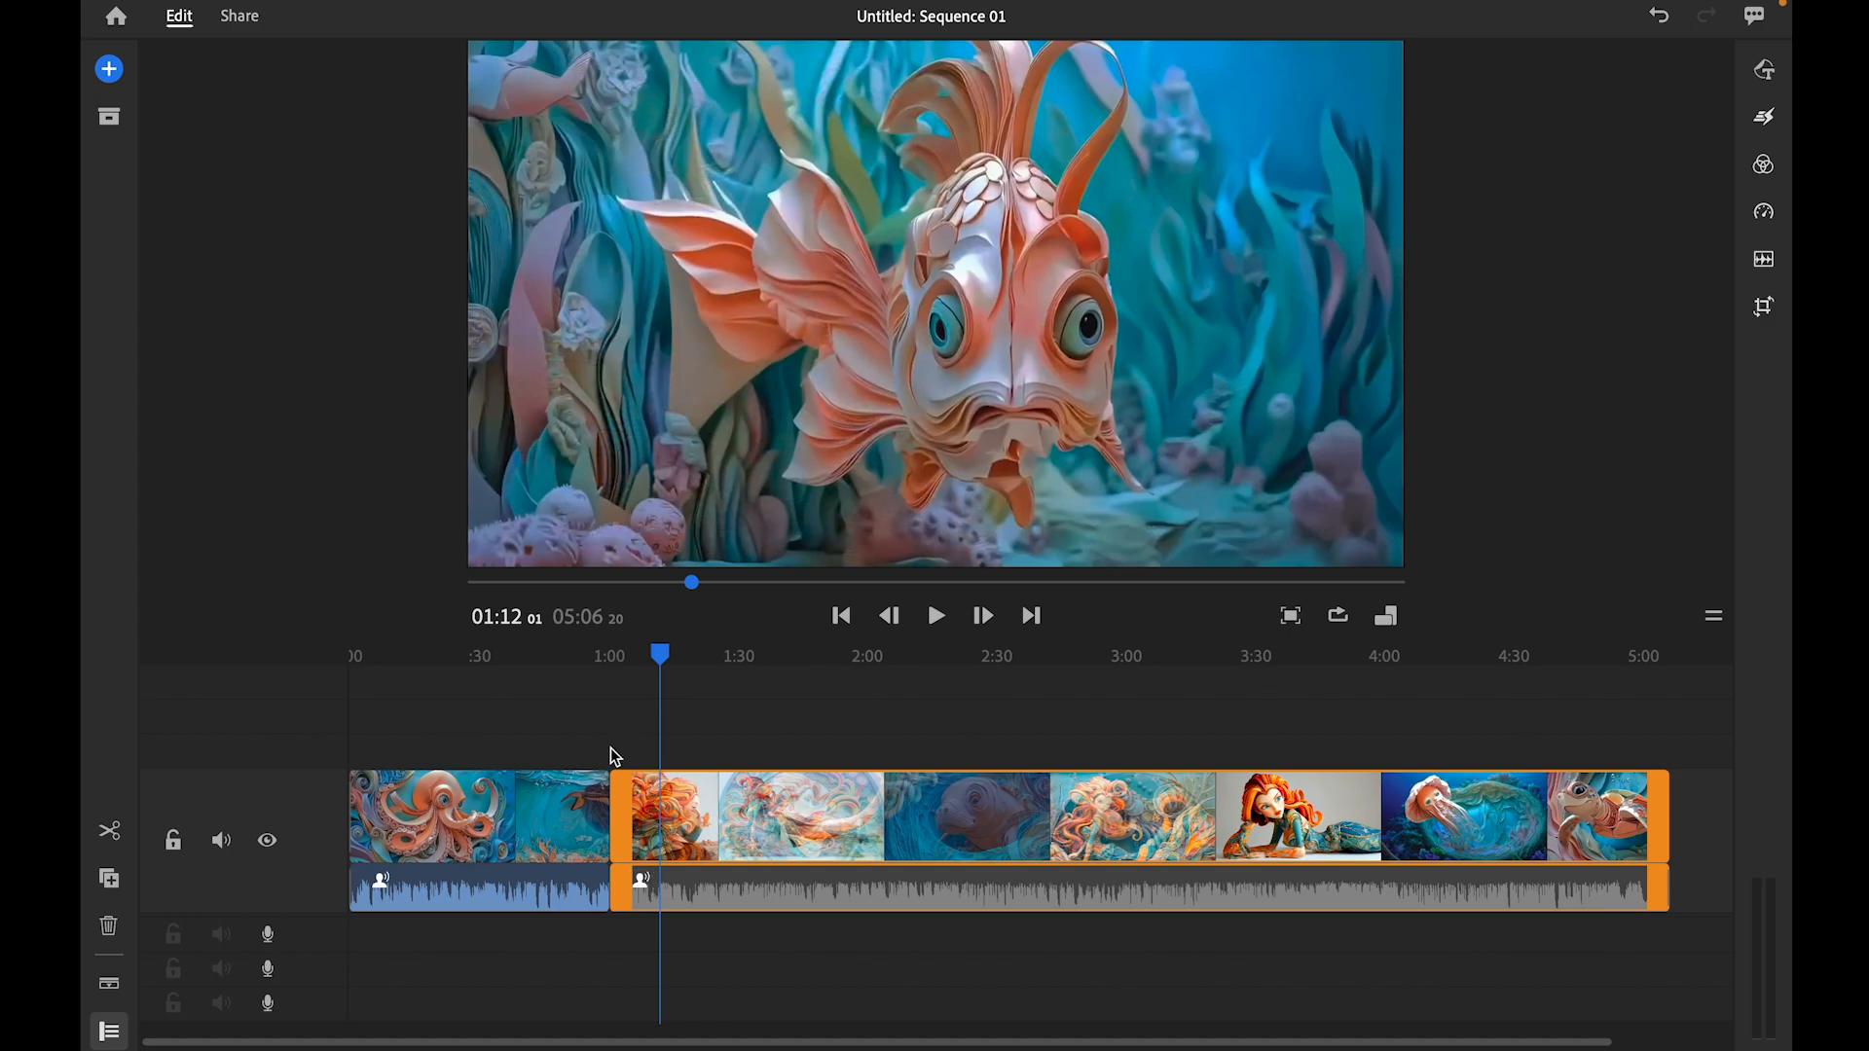
{"action": "left_click", "coordinate": [692, 826]}
{"action": "left_click", "coordinate": [722, 828]}
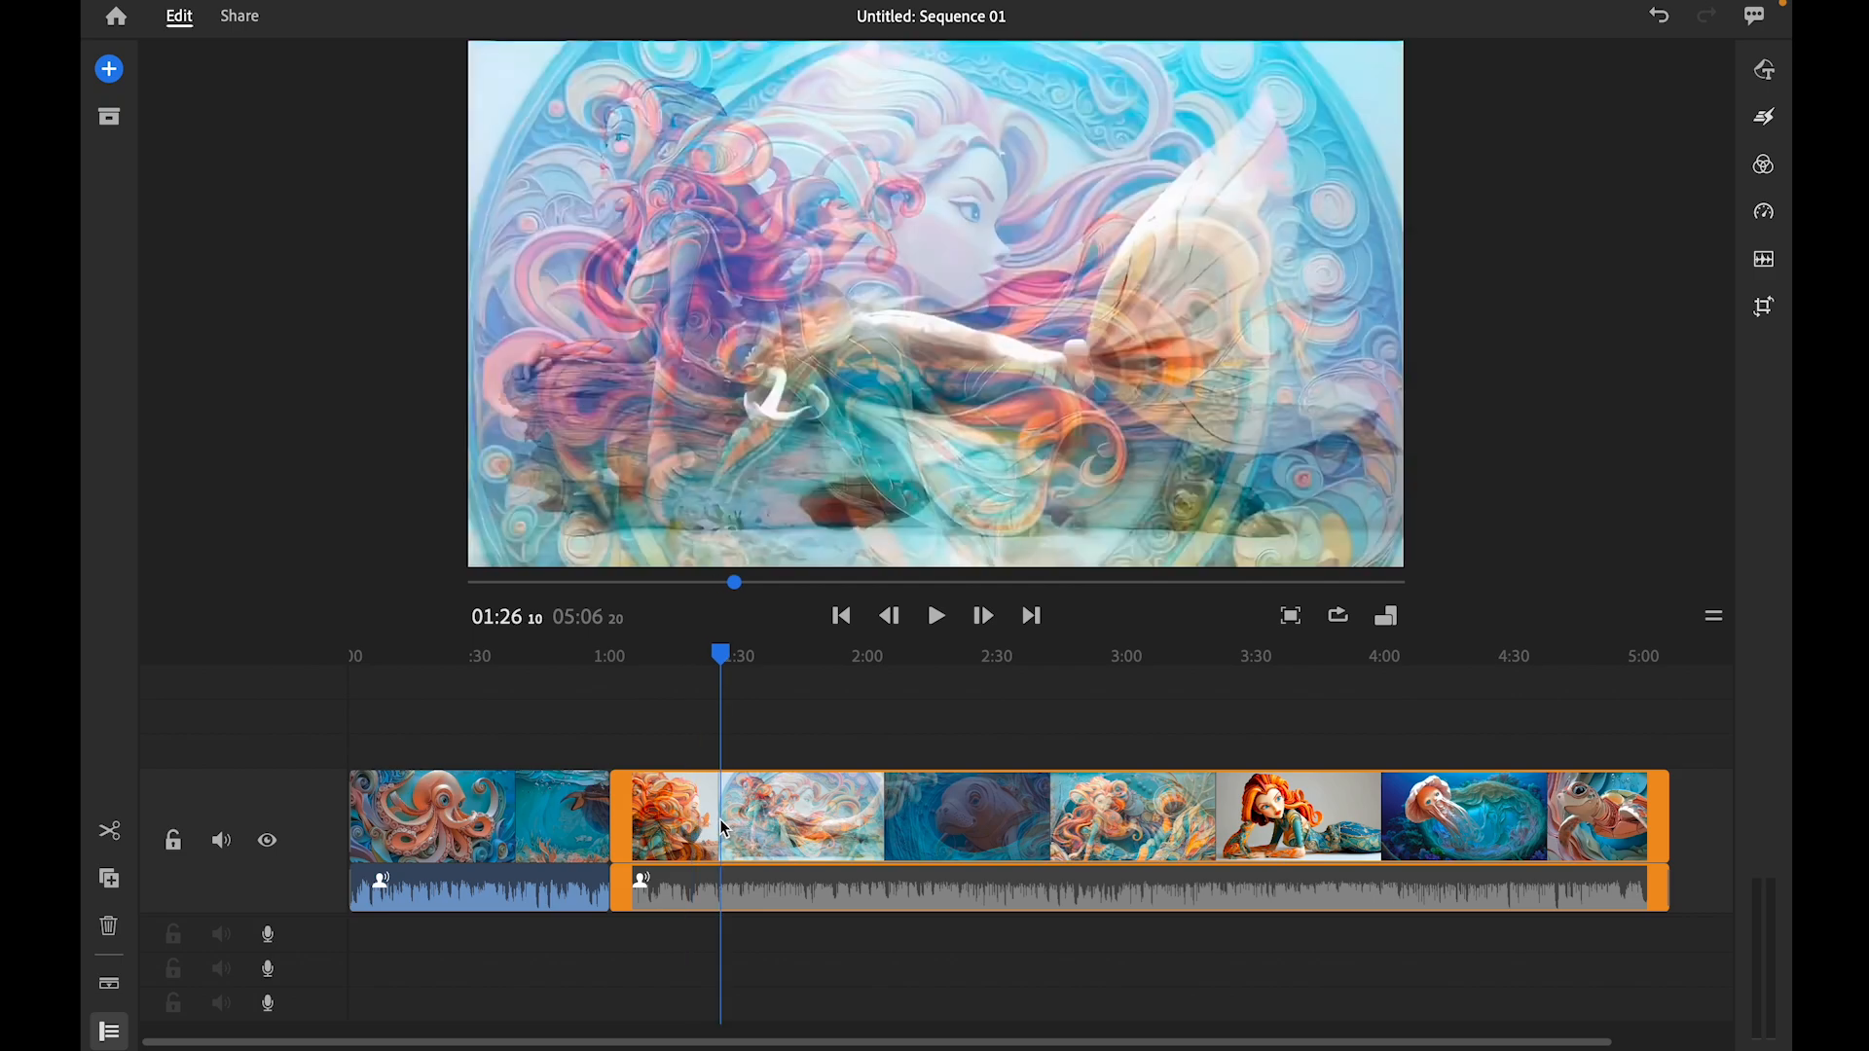
{"action": "left_click", "coordinate": [658, 808]}
{"action": "left_click_drag", "start_coordinate": [662, 767], "coordinate": [664, 757]}
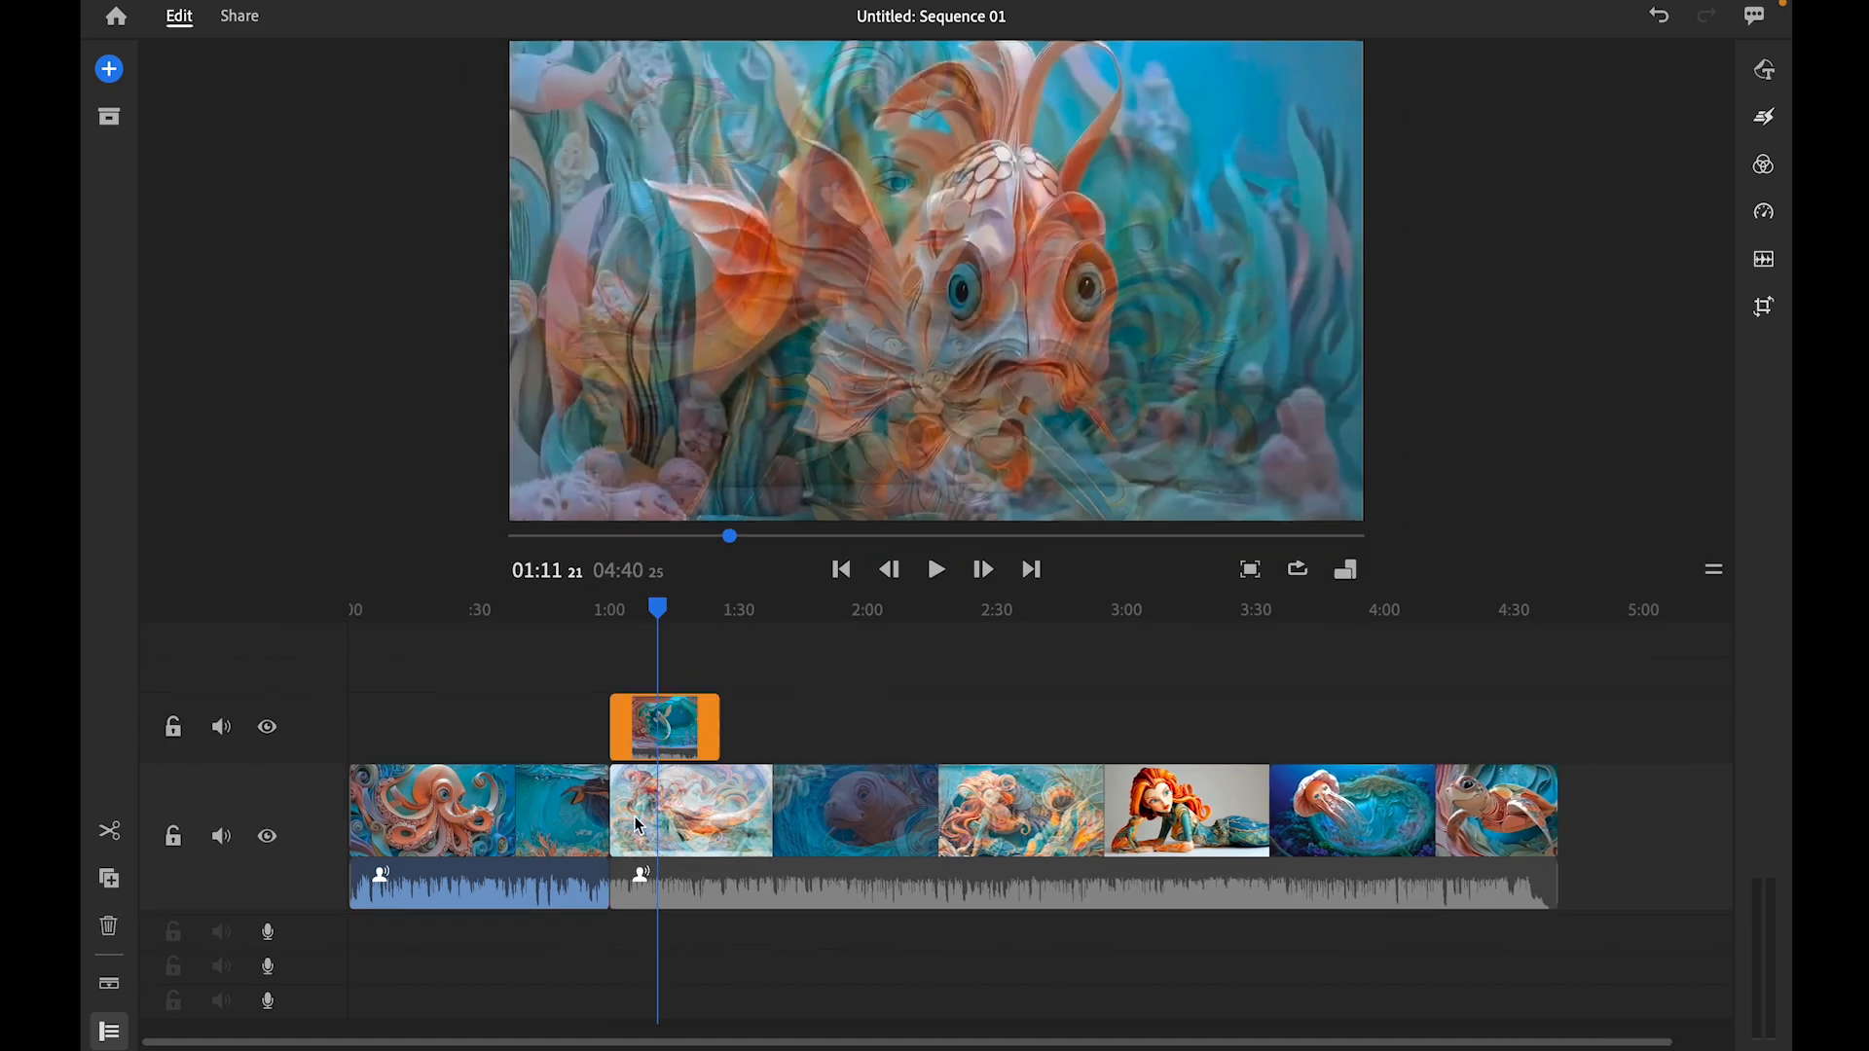
- Play the sequence from about 00:55 into the raised clip to check how it covers the main track
{"action": "left_click", "coordinate": [587, 828]}
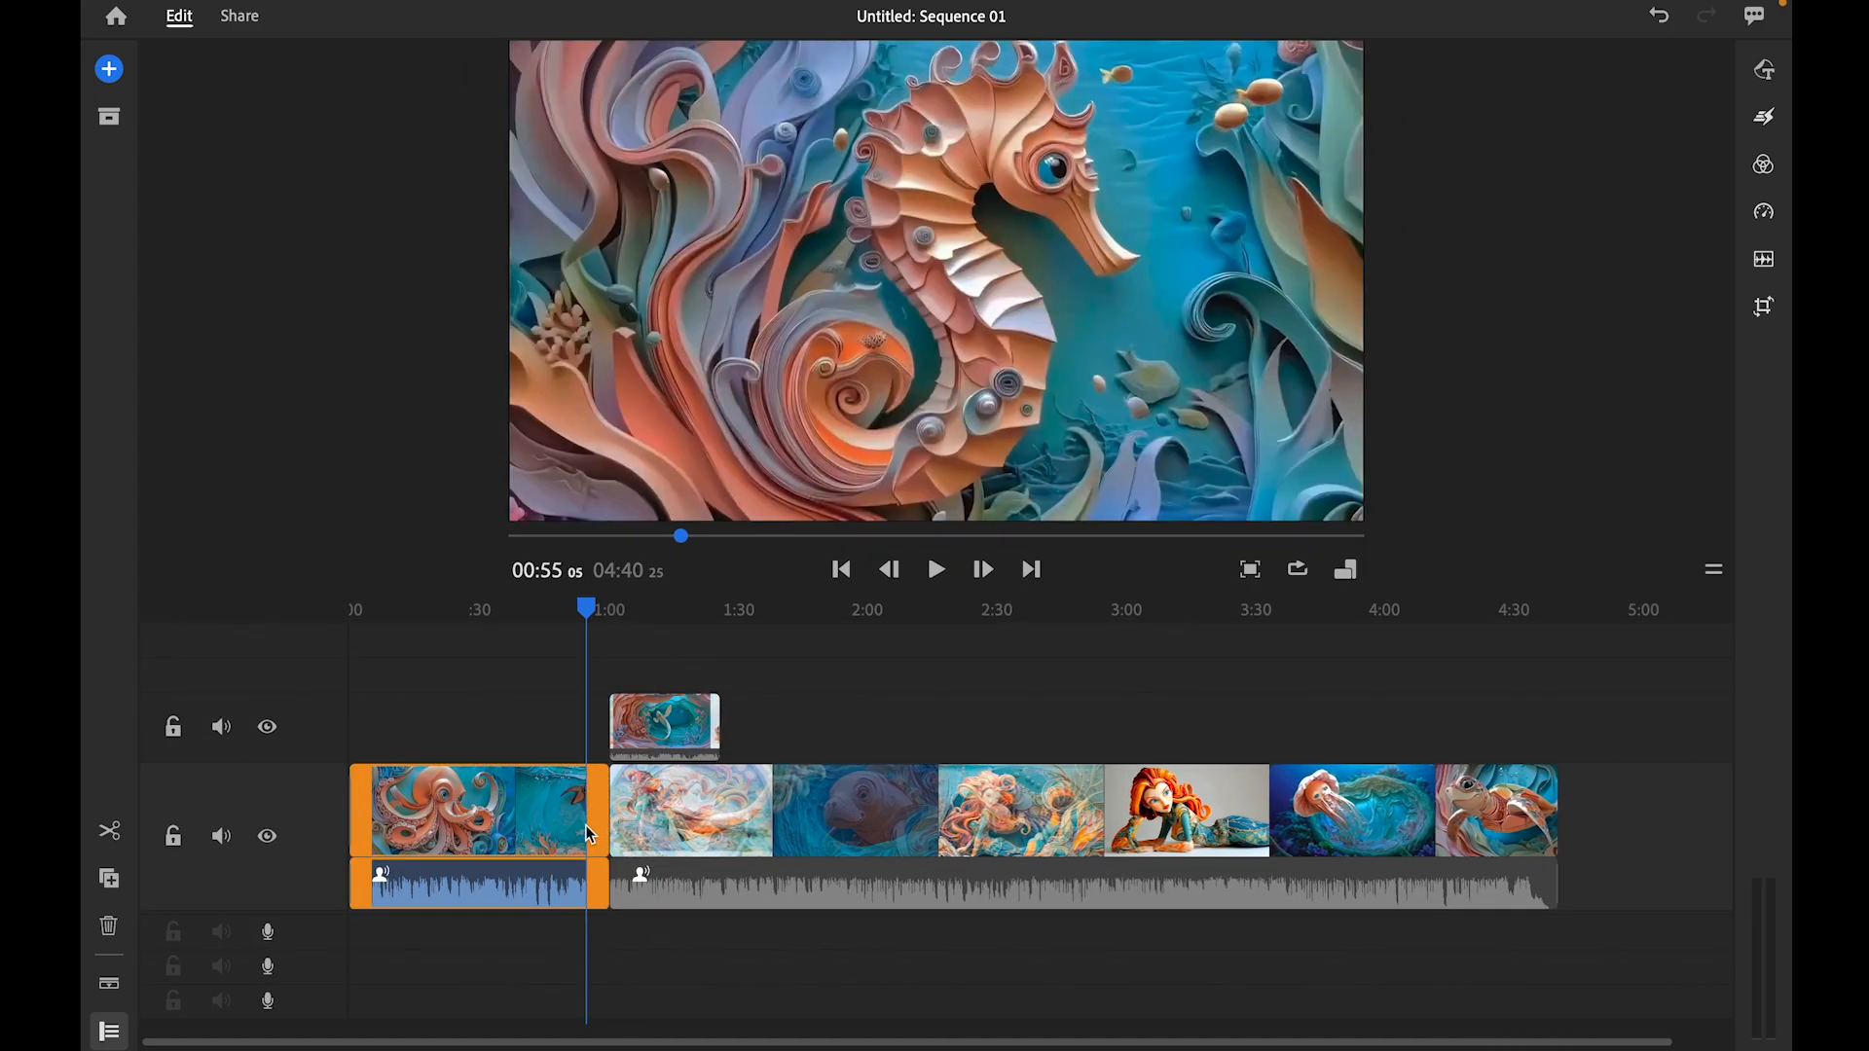
{"action": "left_click", "coordinate": [936, 573]}
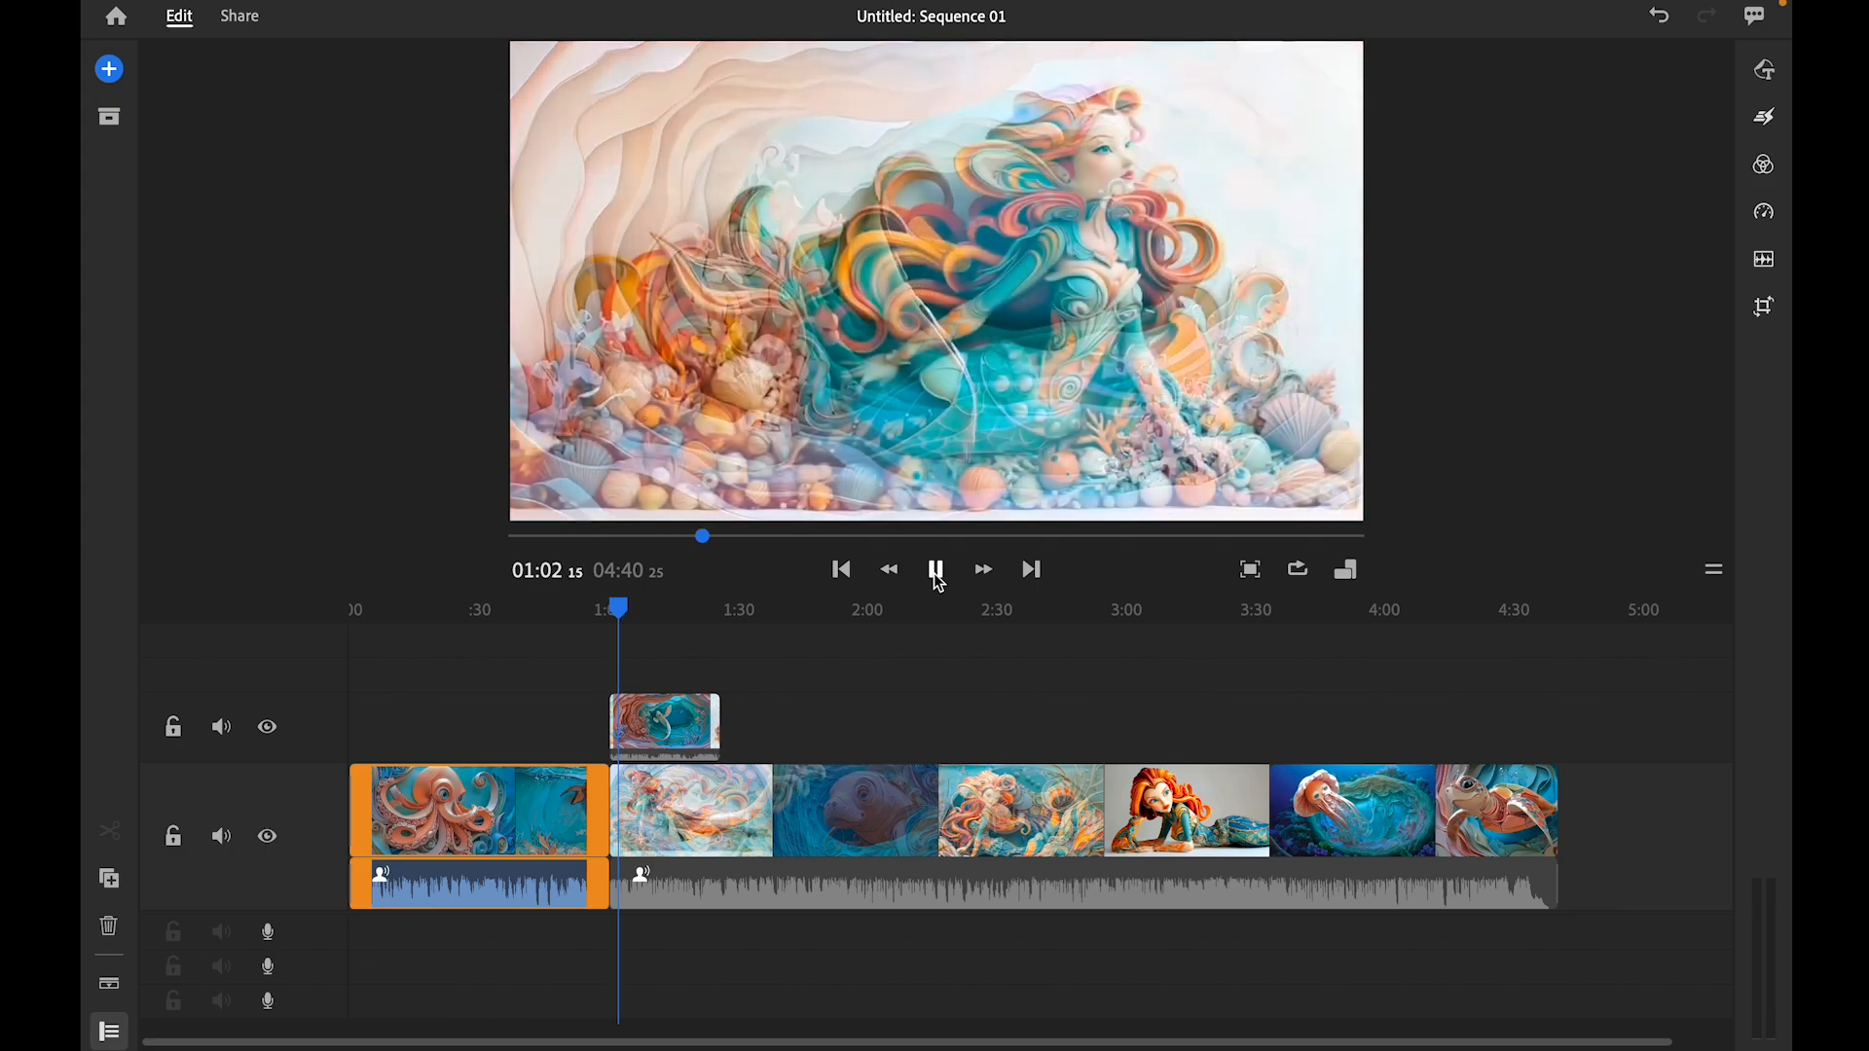
{"action": "left_click", "coordinate": [789, 888]}
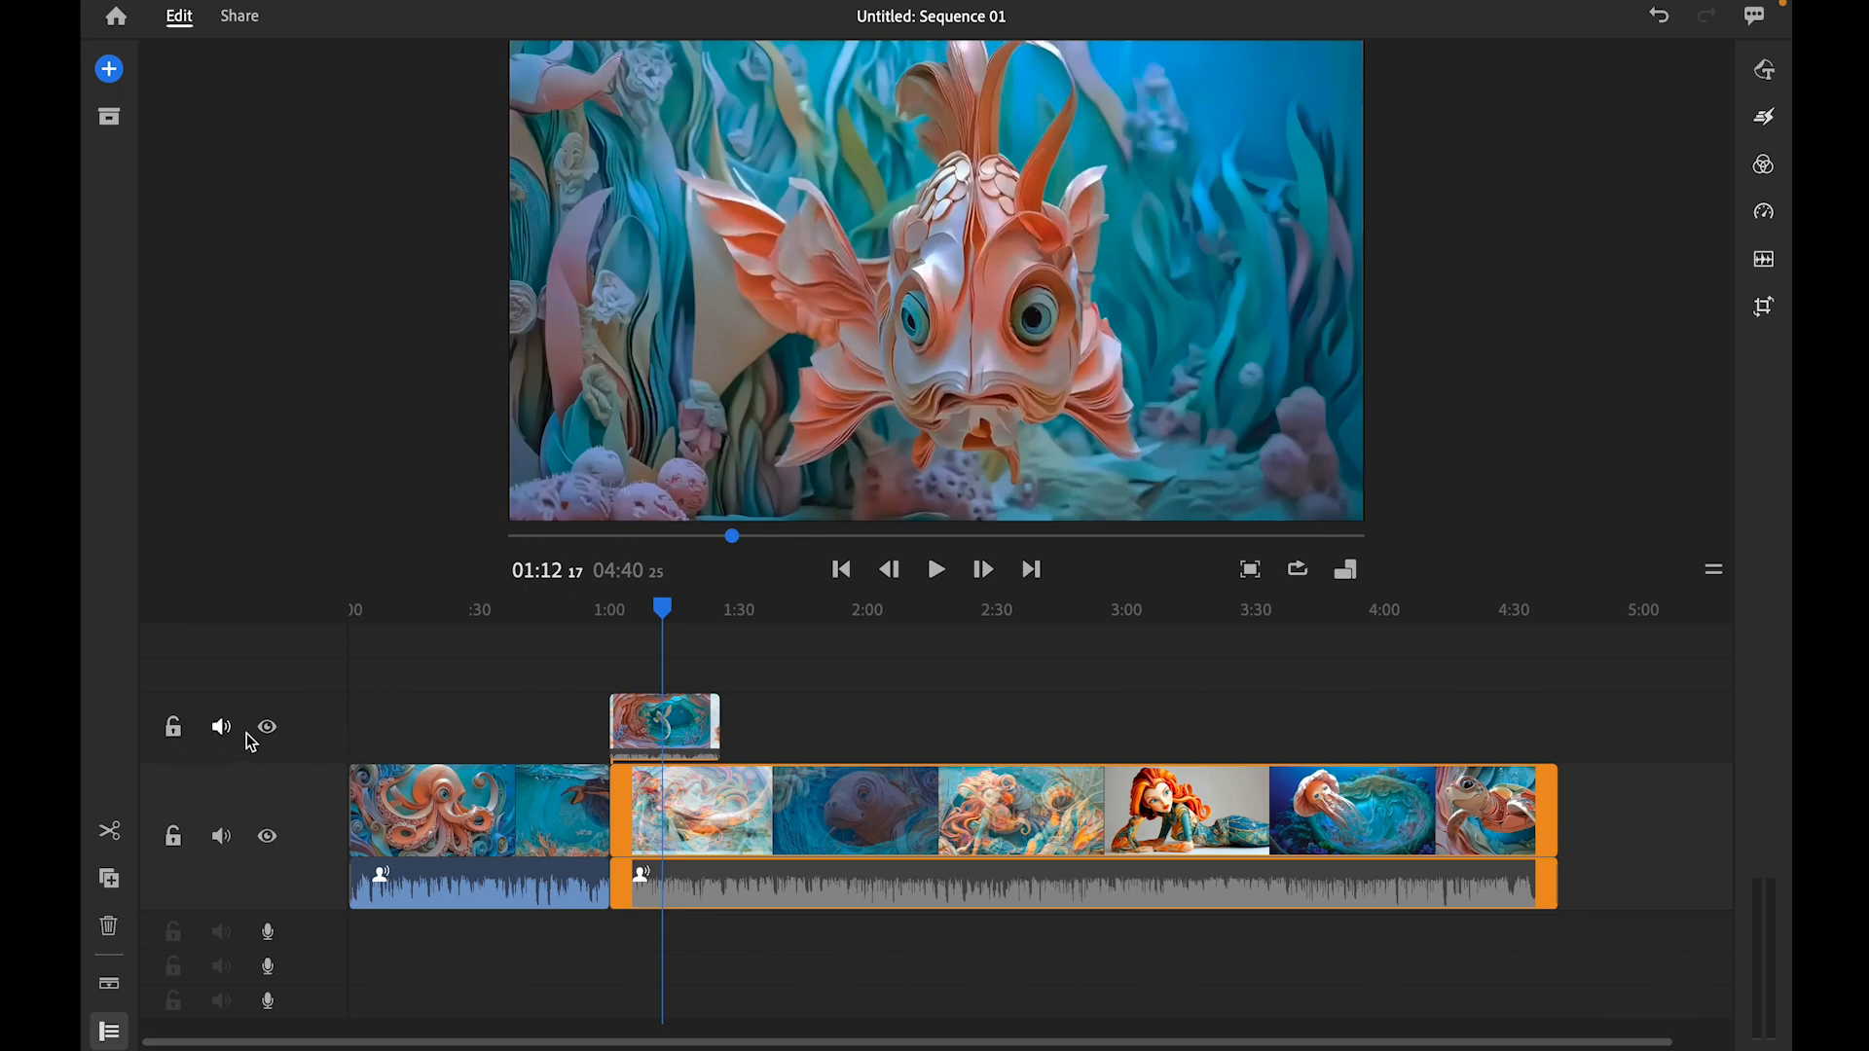
- Lock the upper video track and unlock it again
{"action": "left_click", "coordinate": [175, 735]}
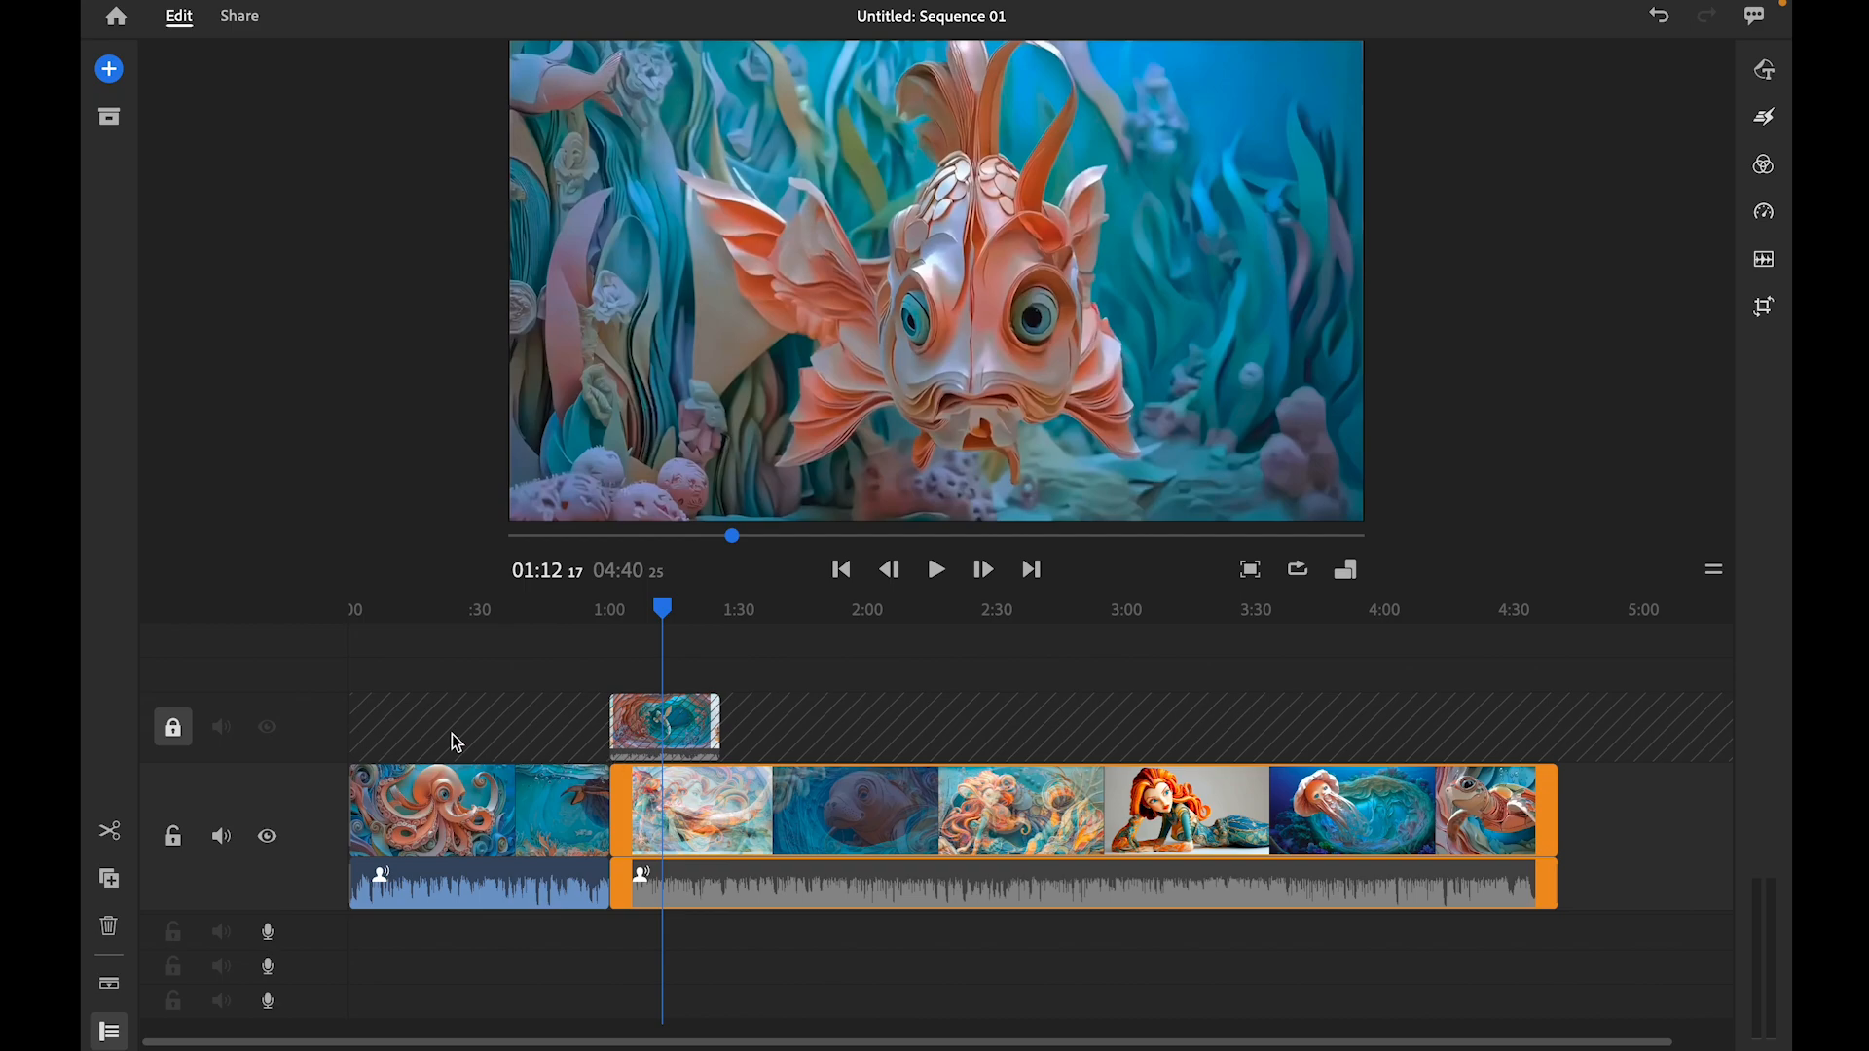
{"action": "left_click", "coordinate": [176, 731]}
{"action": "left_click", "coordinate": [177, 730]}
{"action": "left_click", "coordinate": [173, 728]}
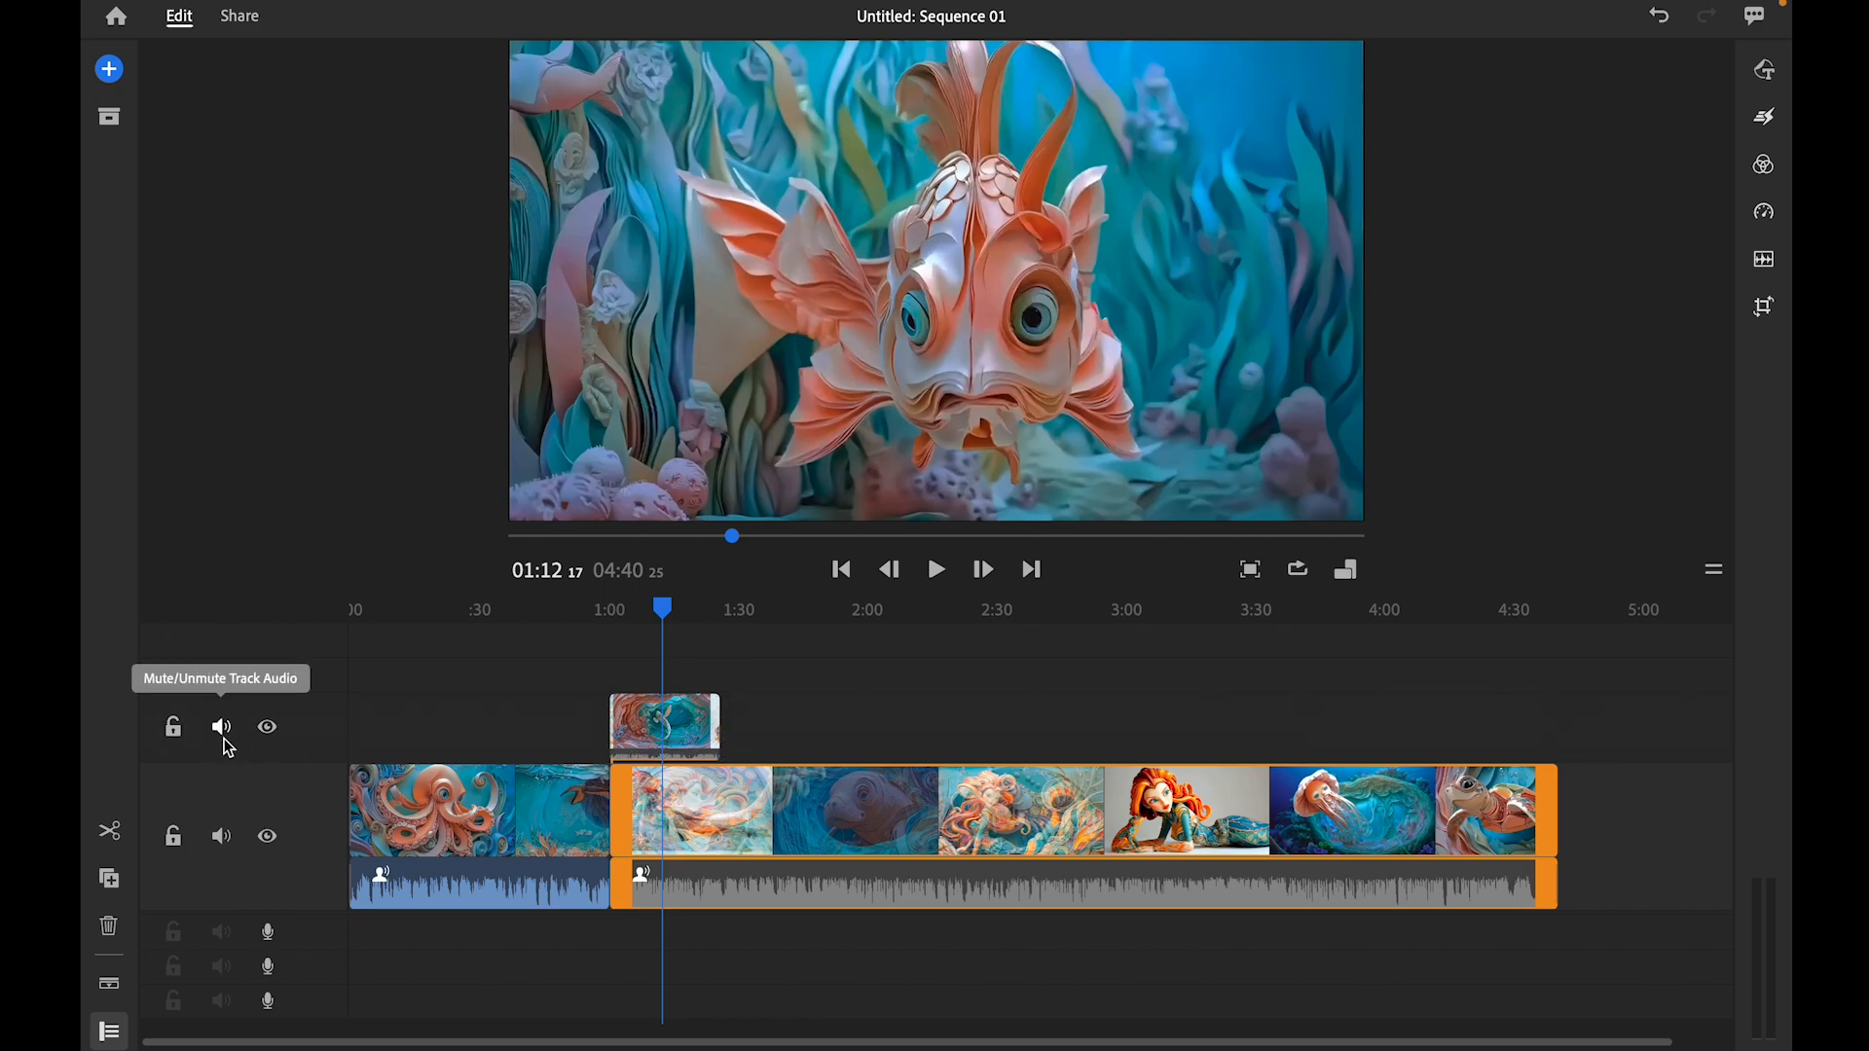
- Mute the main track's audio and unmute it again
{"action": "left_click", "coordinate": [655, 746]}
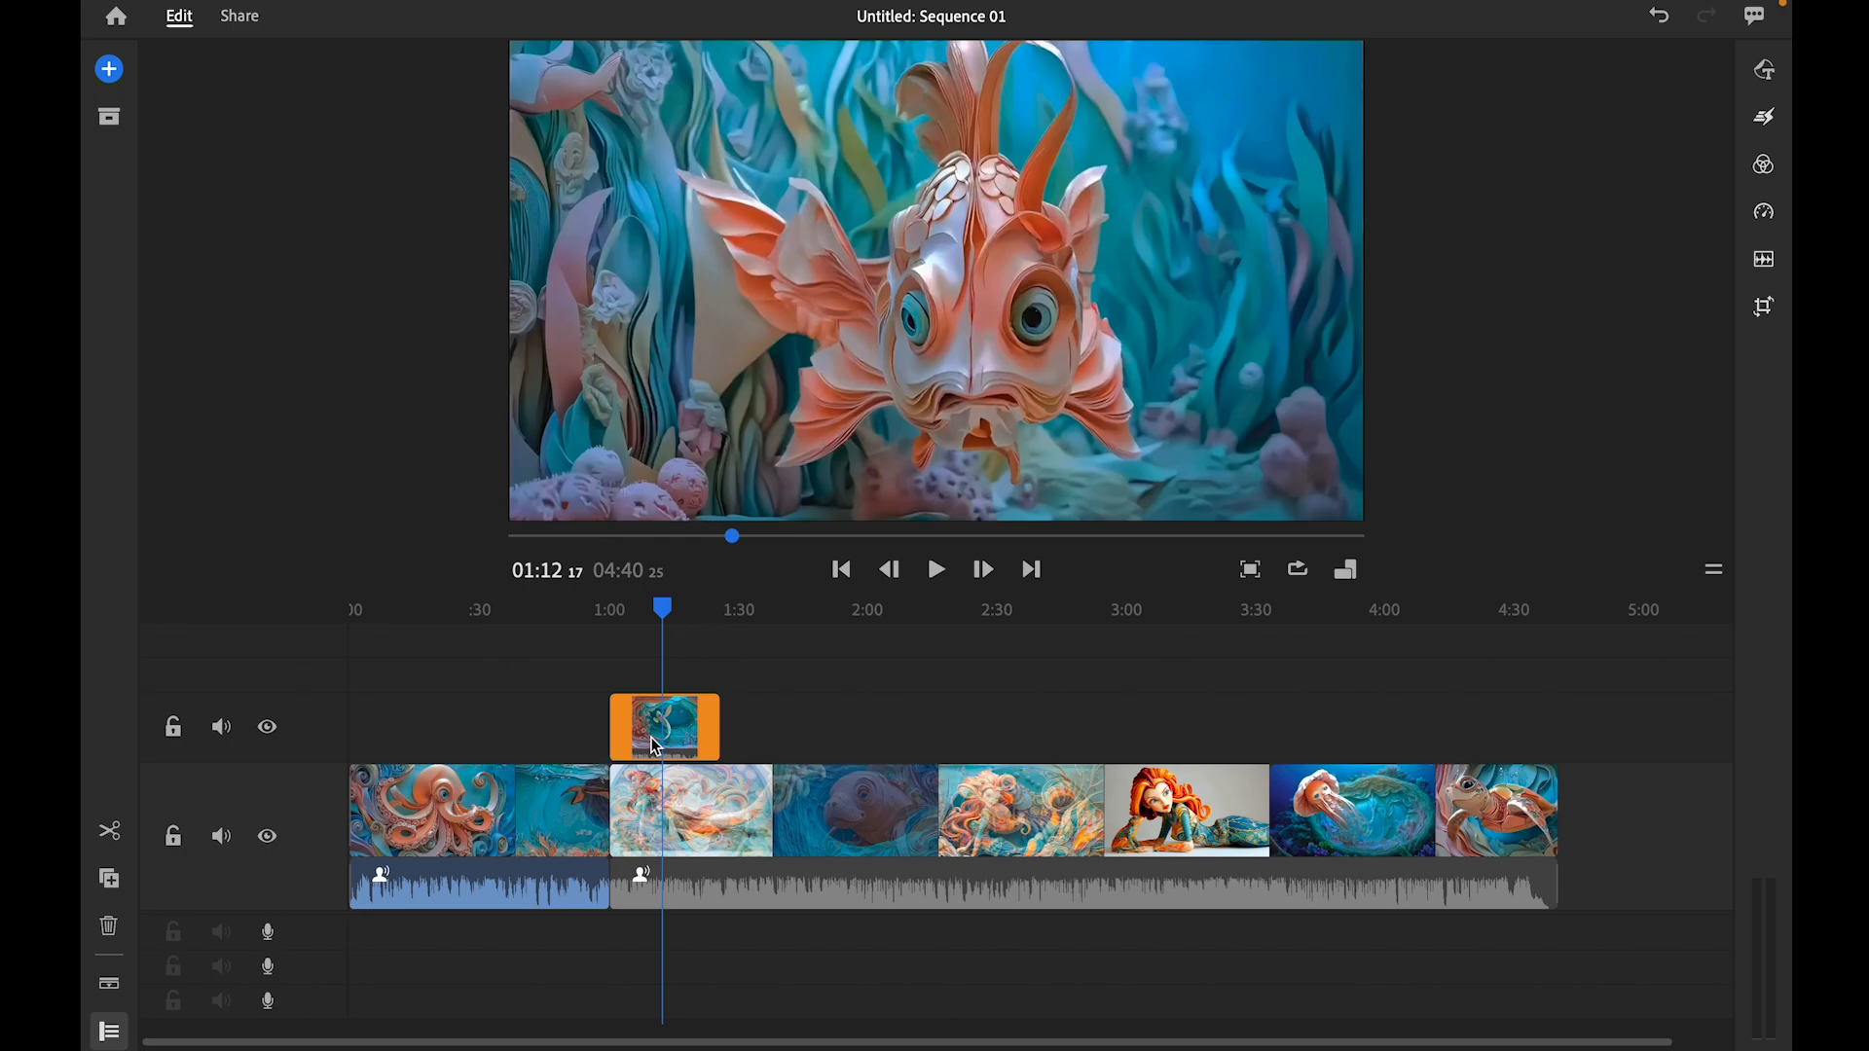
{"action": "left_click", "coordinate": [482, 837]}
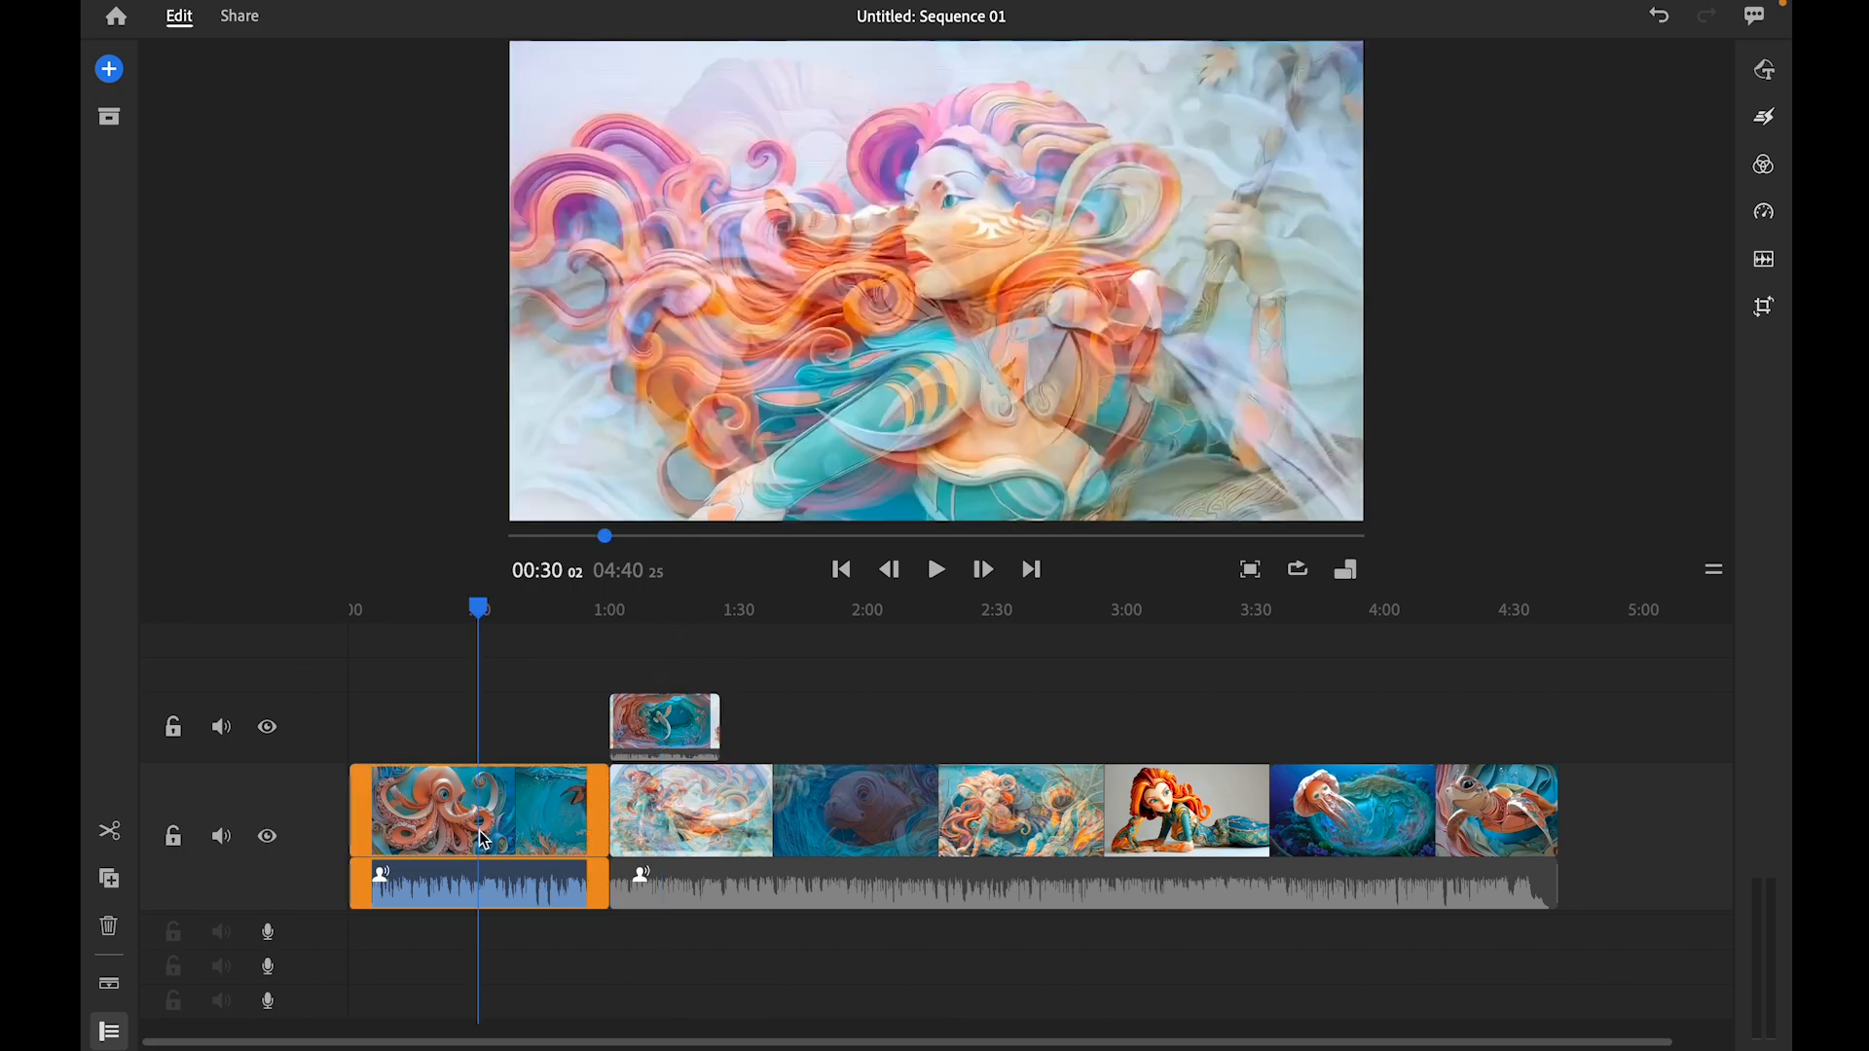
{"action": "left_click", "coordinate": [223, 838]}
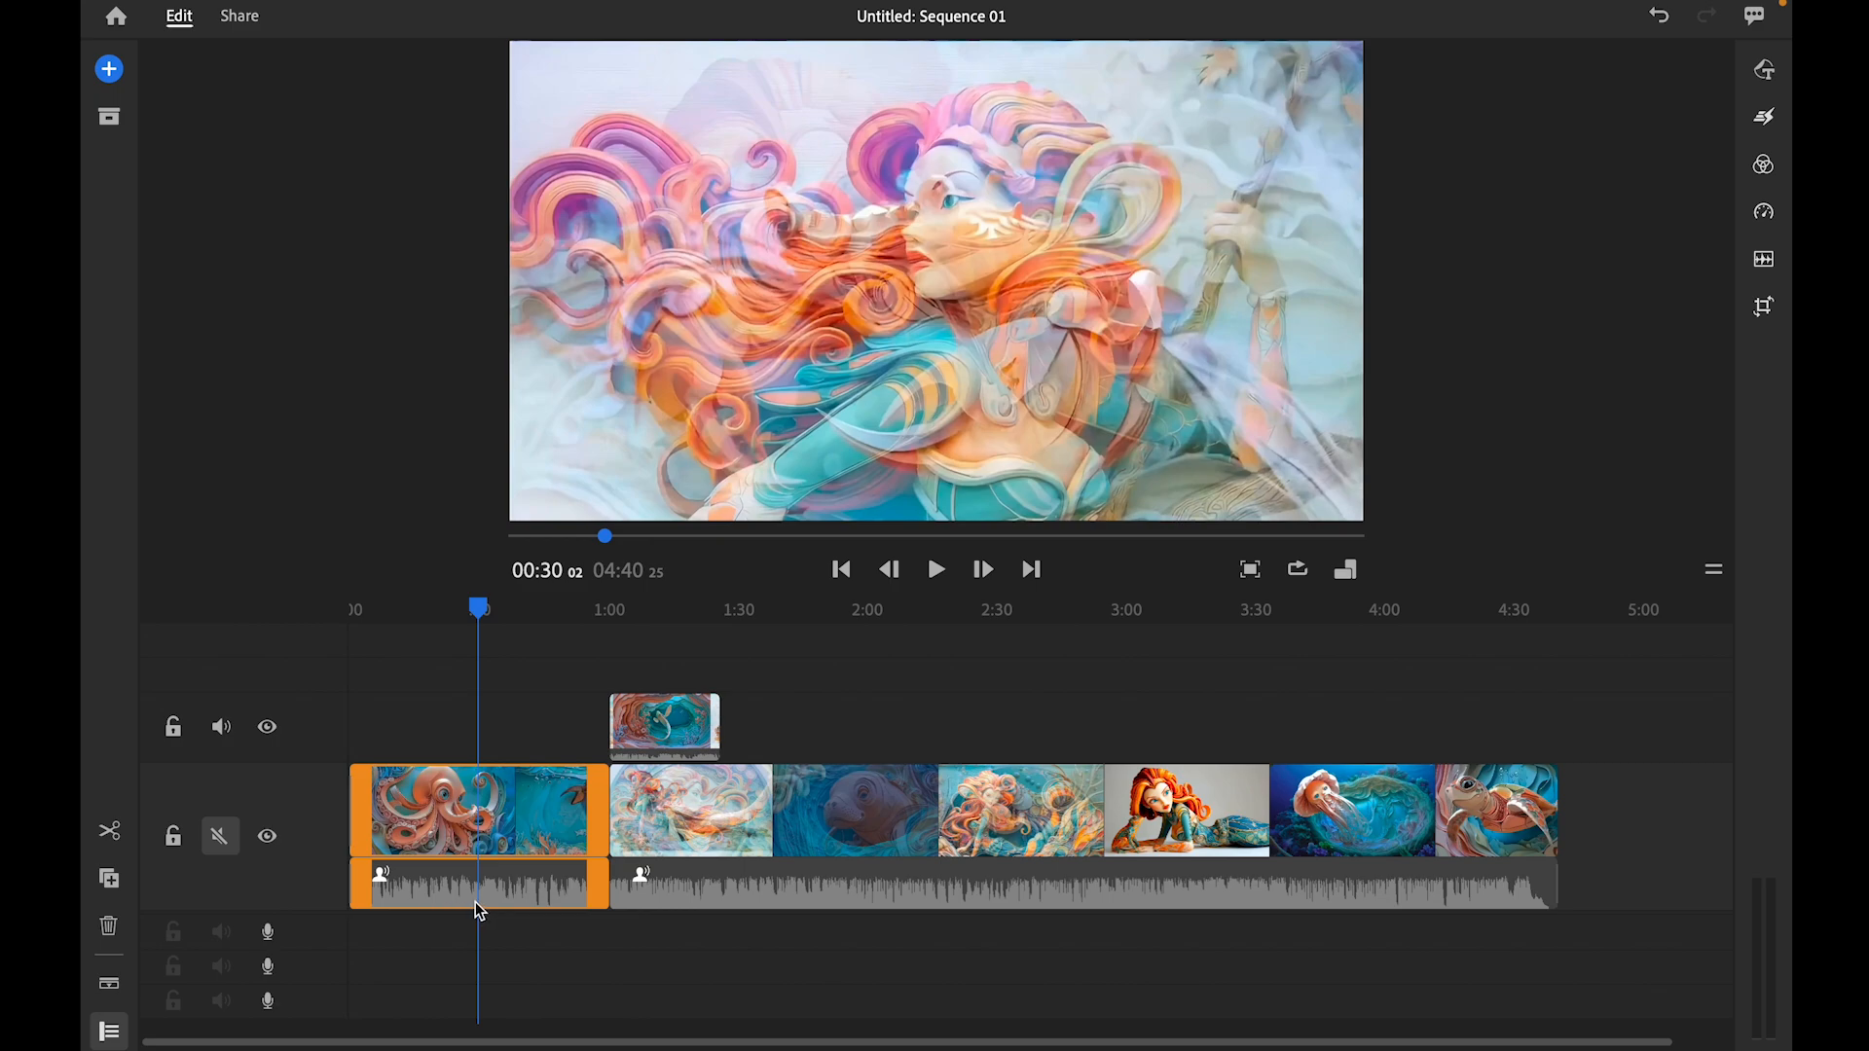
{"action": "left_click", "coordinate": [221, 837]}
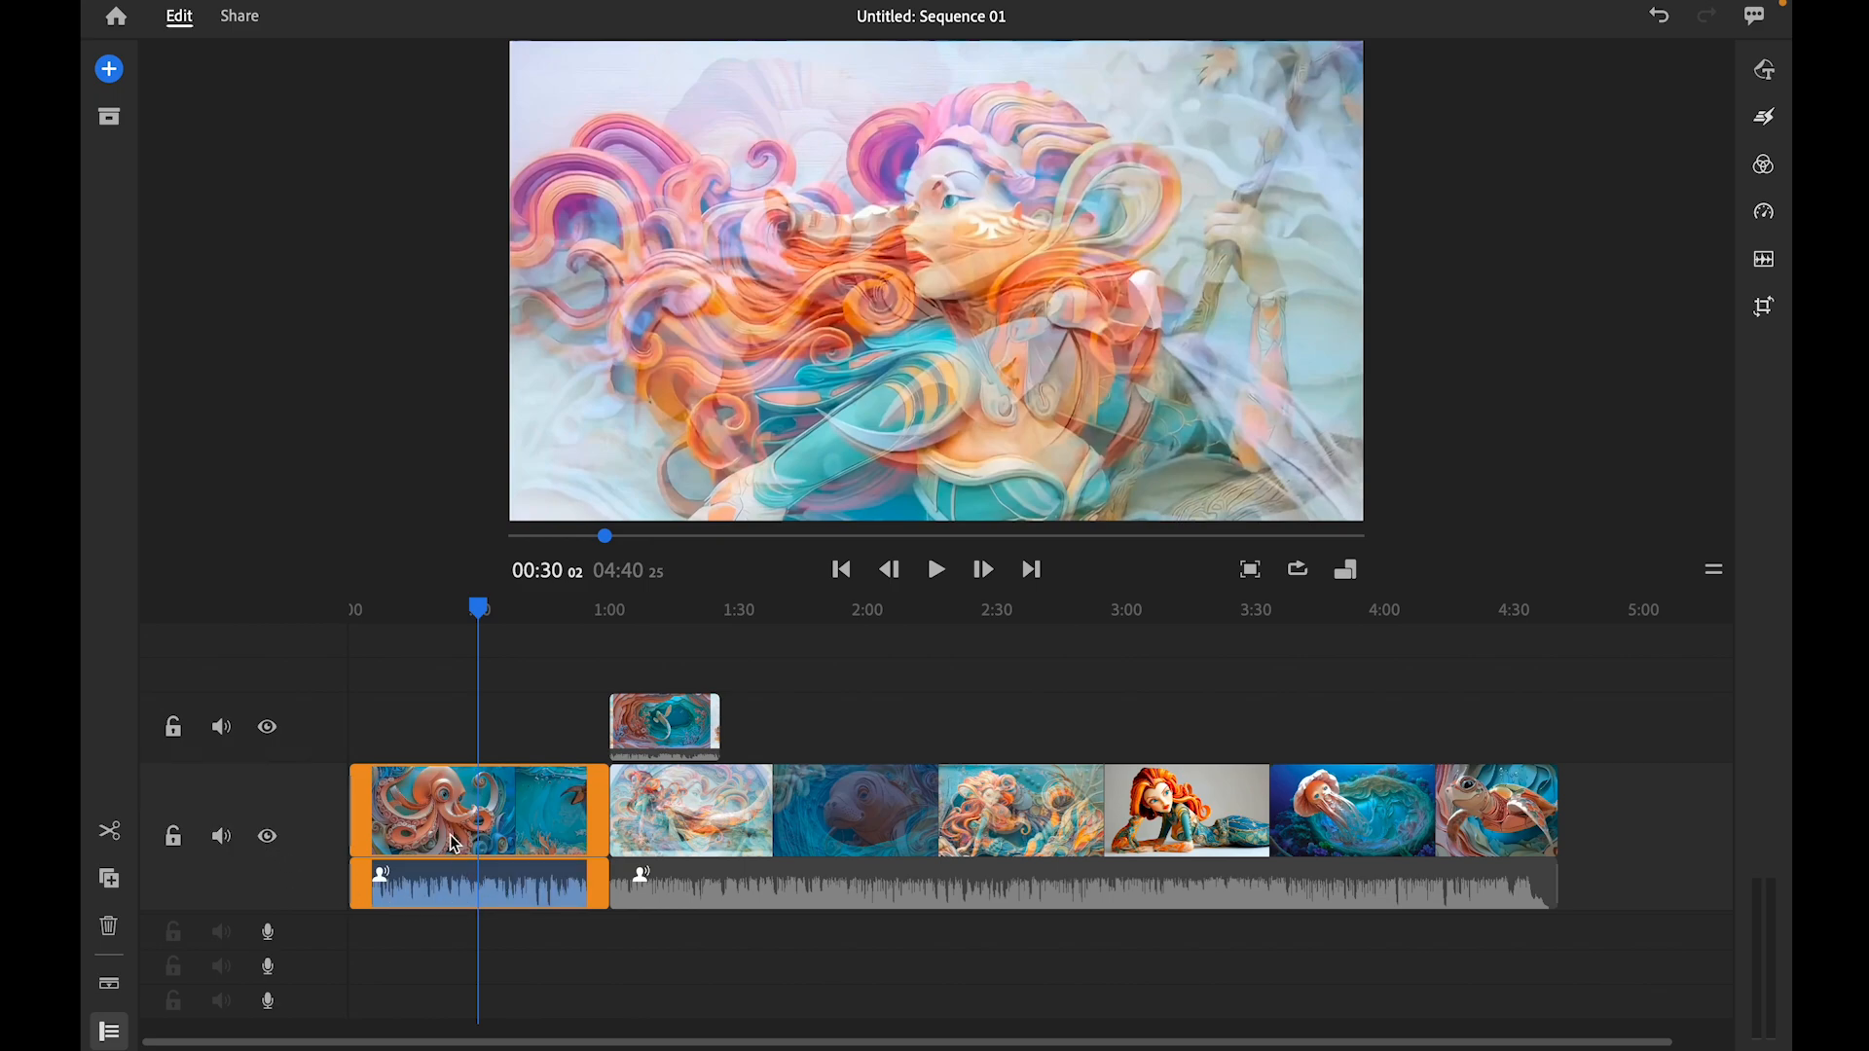
- Browse the graphics library of titles, transition graphics and overlays, and close it without adding anything
{"action": "left_click", "coordinate": [1765, 74]}
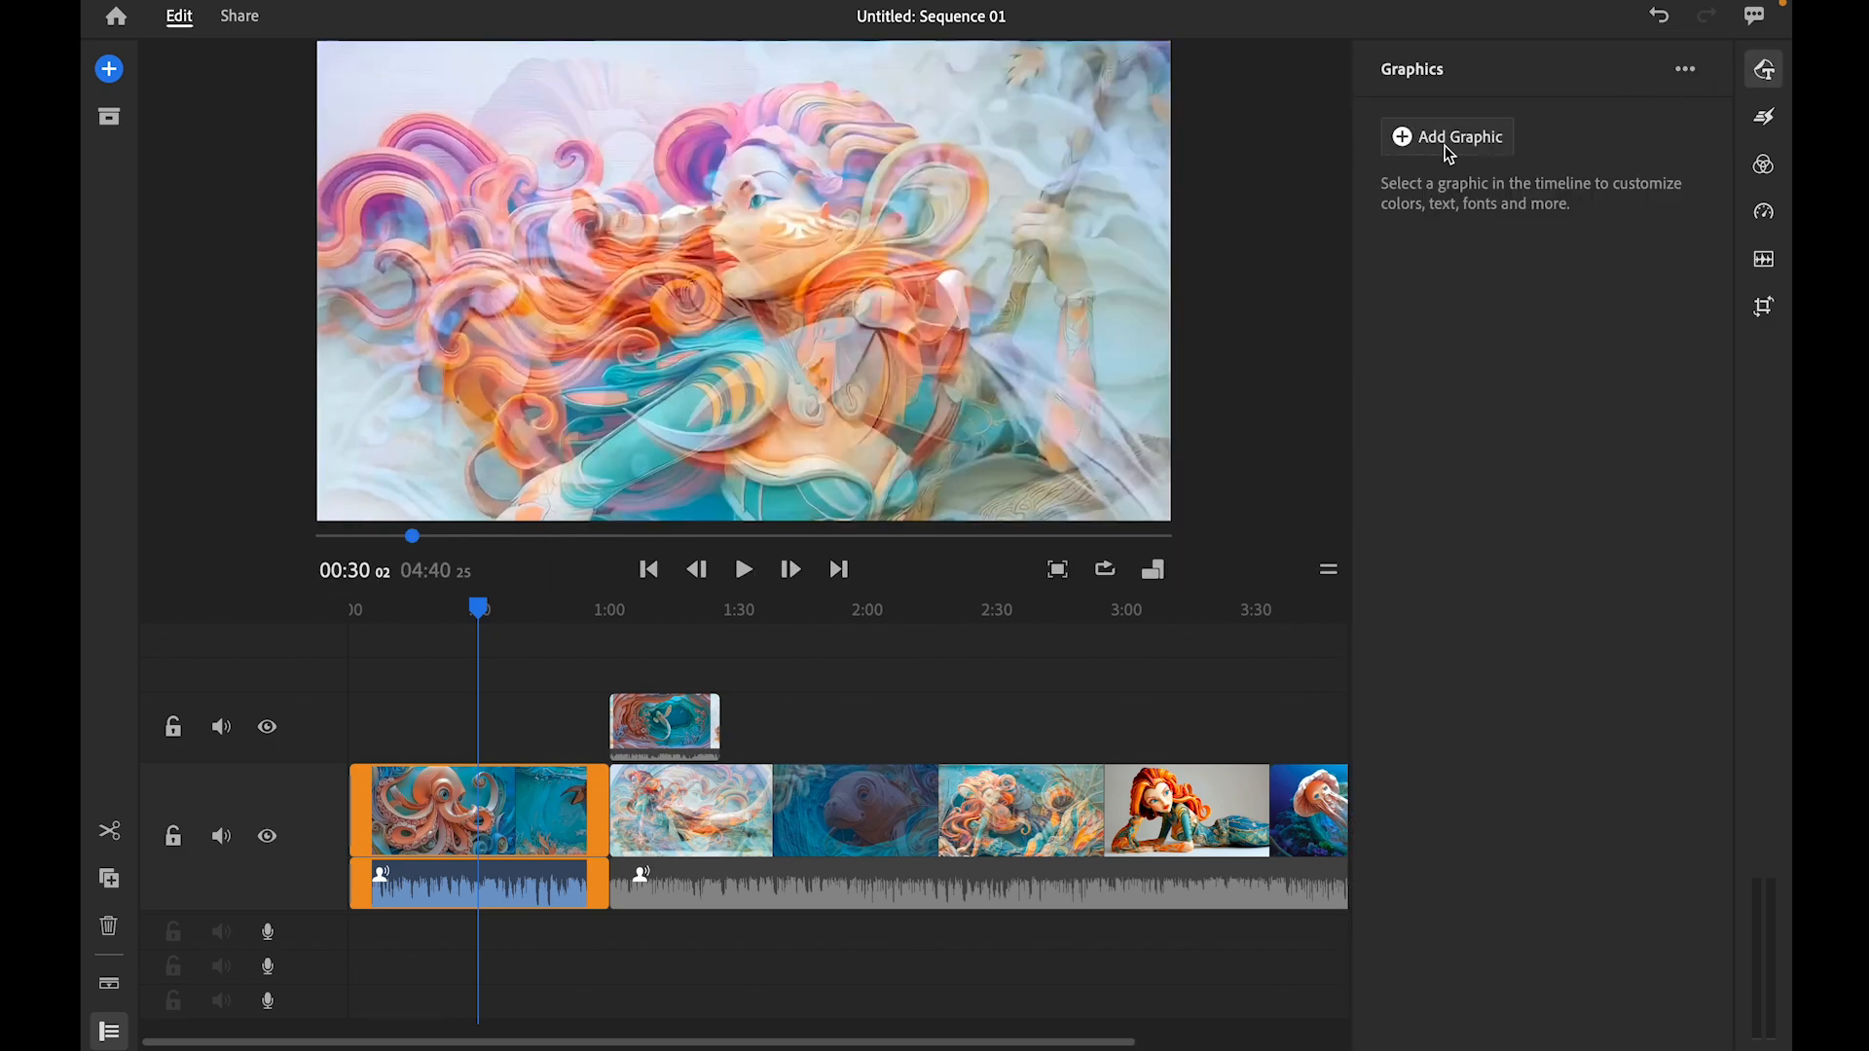
{"action": "left_click", "coordinate": [104, 81]}
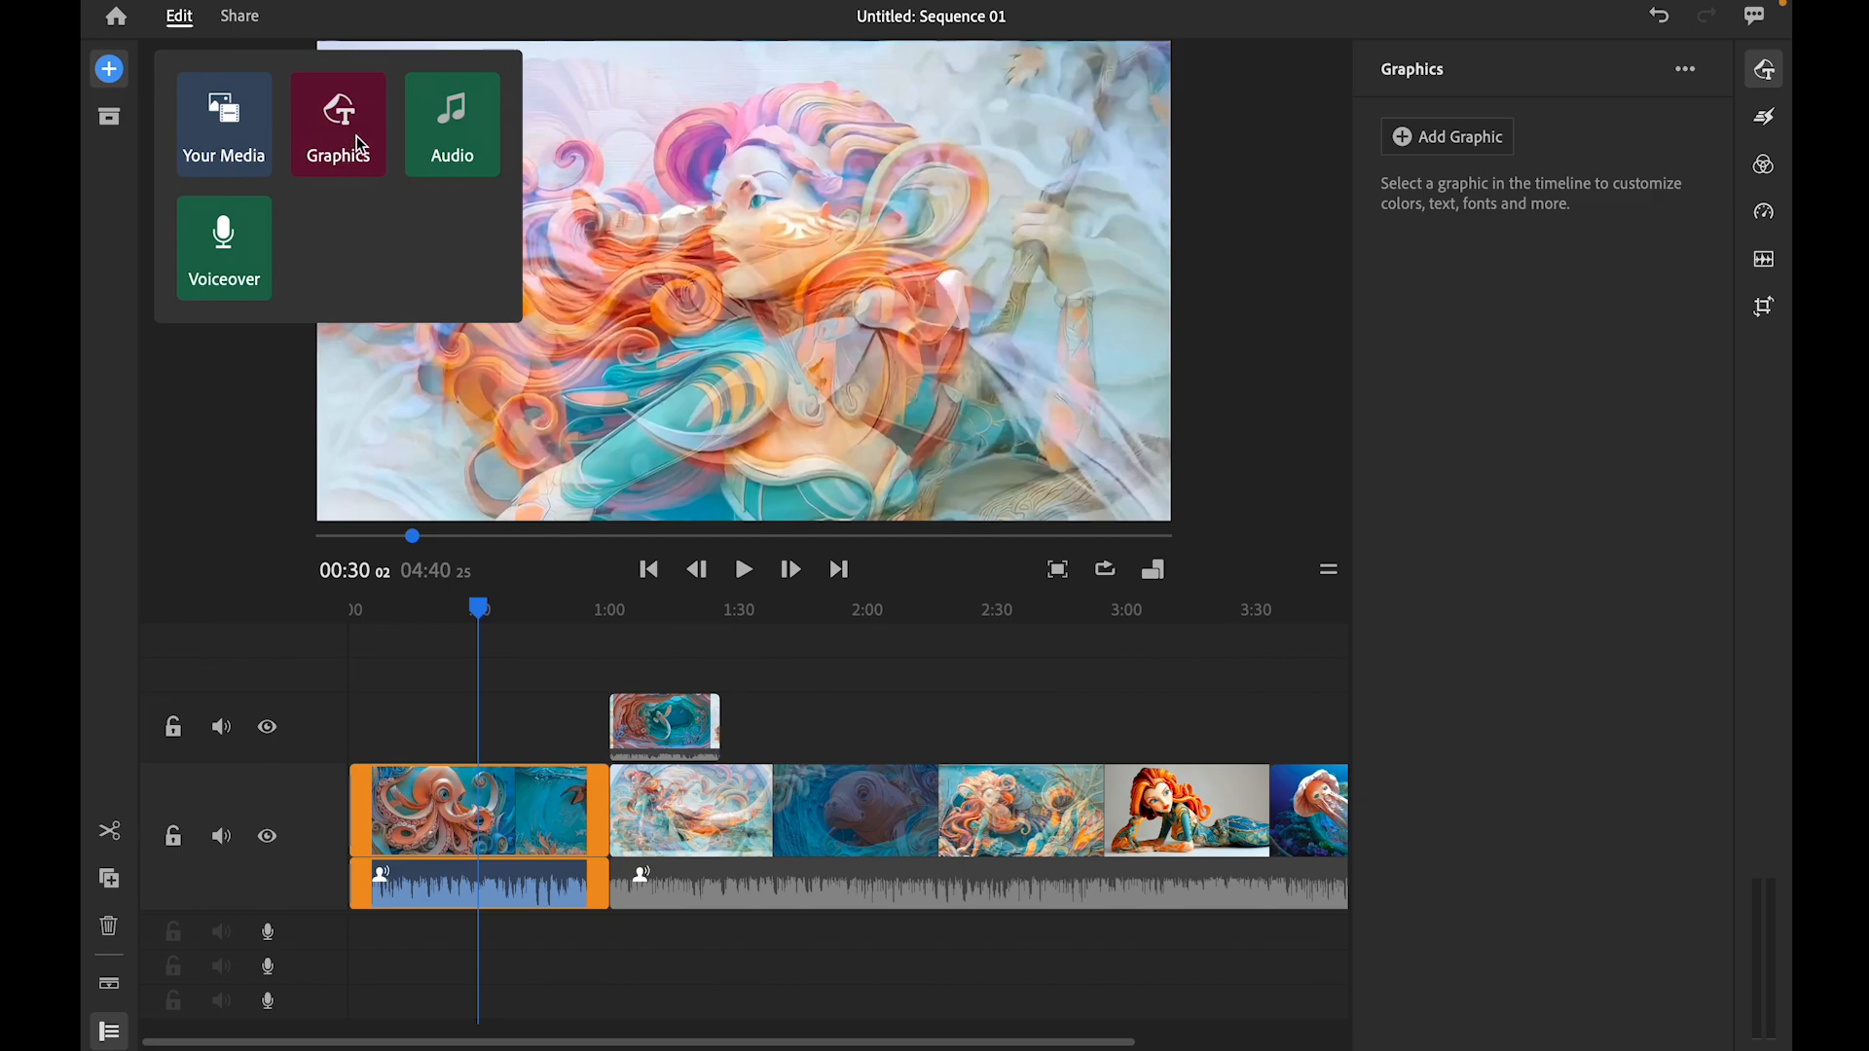
{"action": "left_click", "coordinate": [1495, 149]}
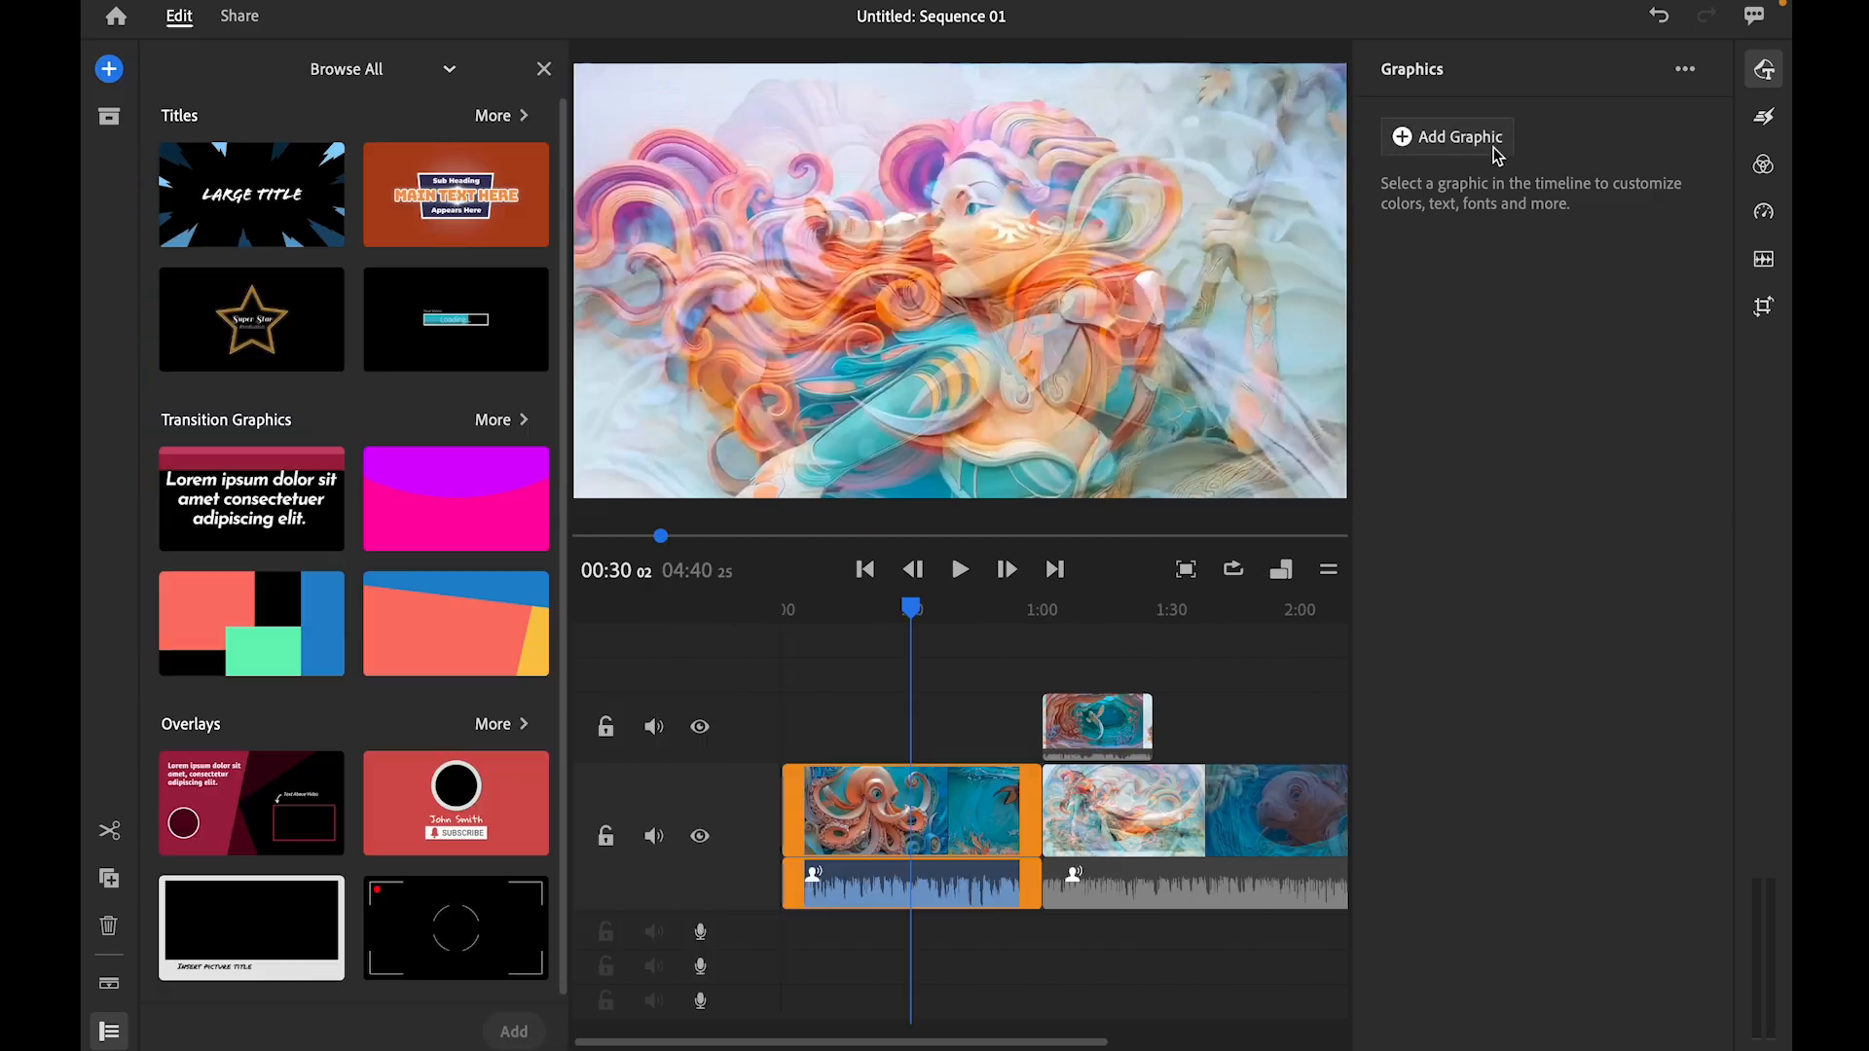
{"action": "scroll", "coordinate": [324, 592], "scroll_direction": "down", "scroll_amount": 1}
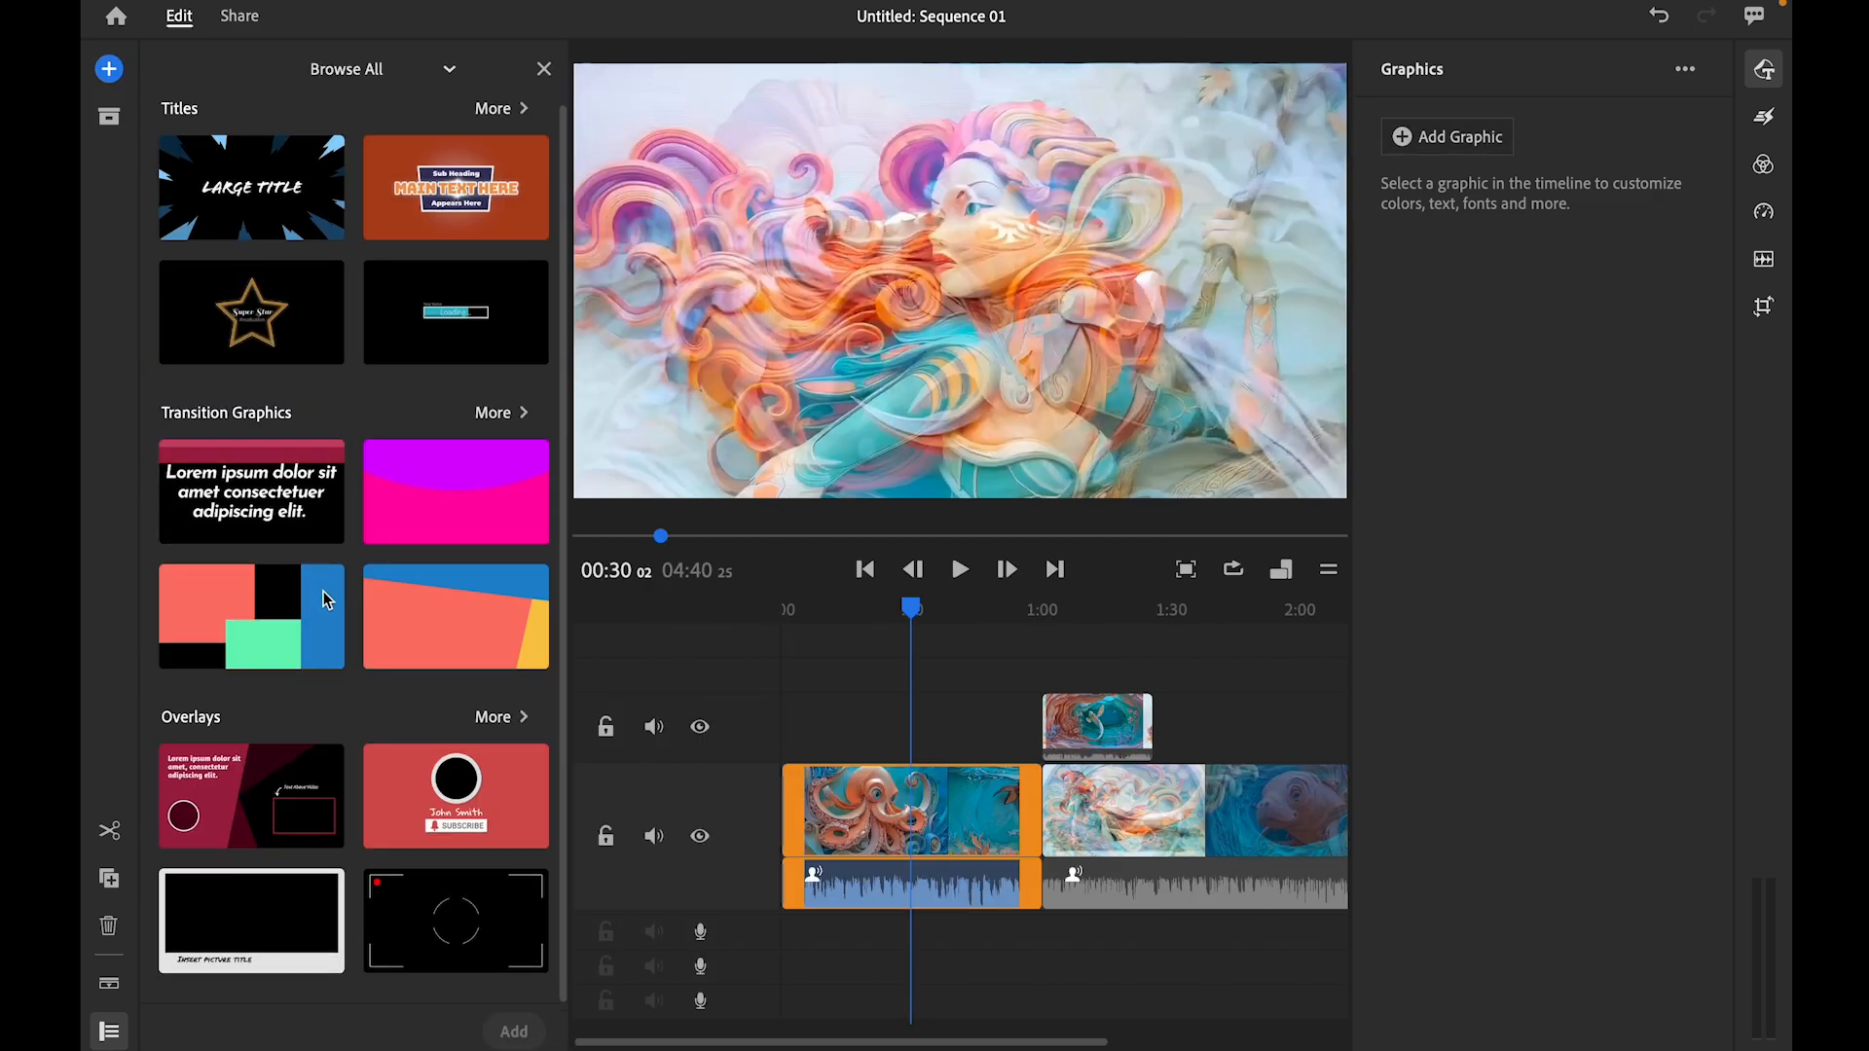
{"action": "scroll", "coordinate": [323, 592], "scroll_direction": "up", "scroll_amount": 1}
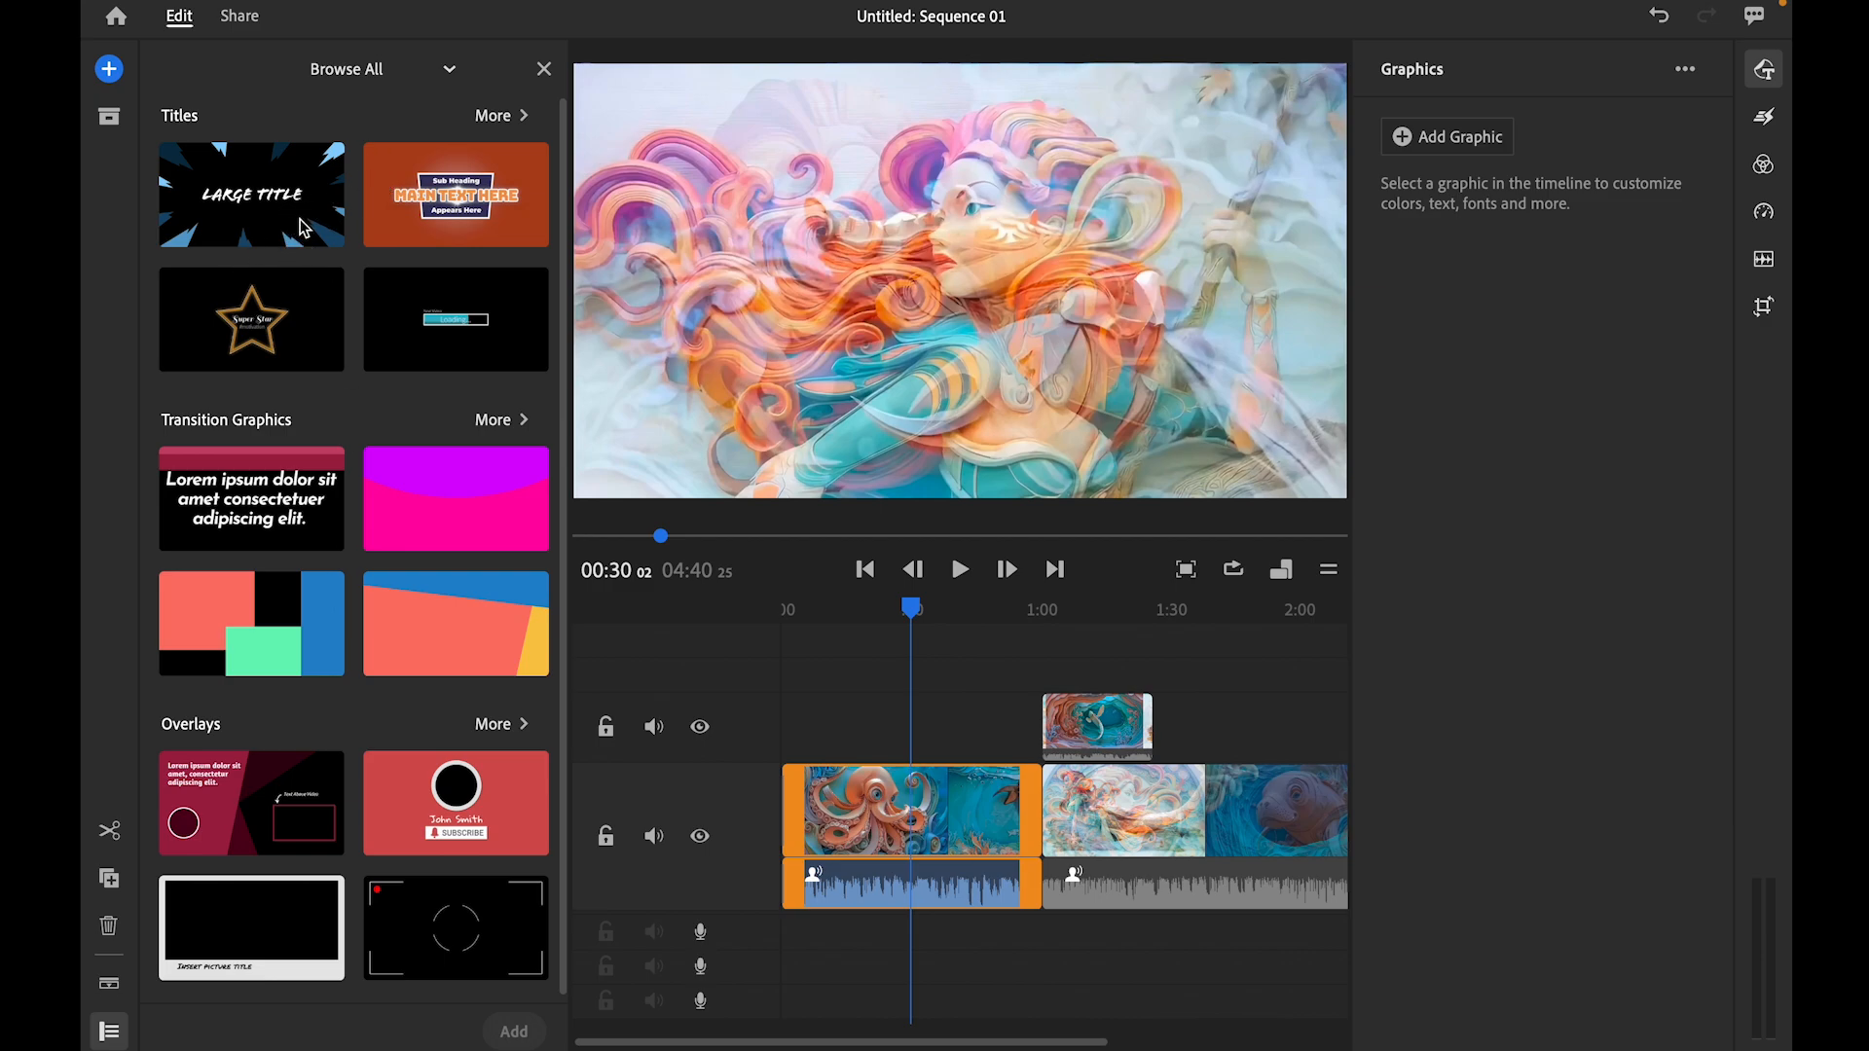
{"action": "scroll", "coordinate": [360, 487], "scroll_direction": "down", "scroll_amount": 1}
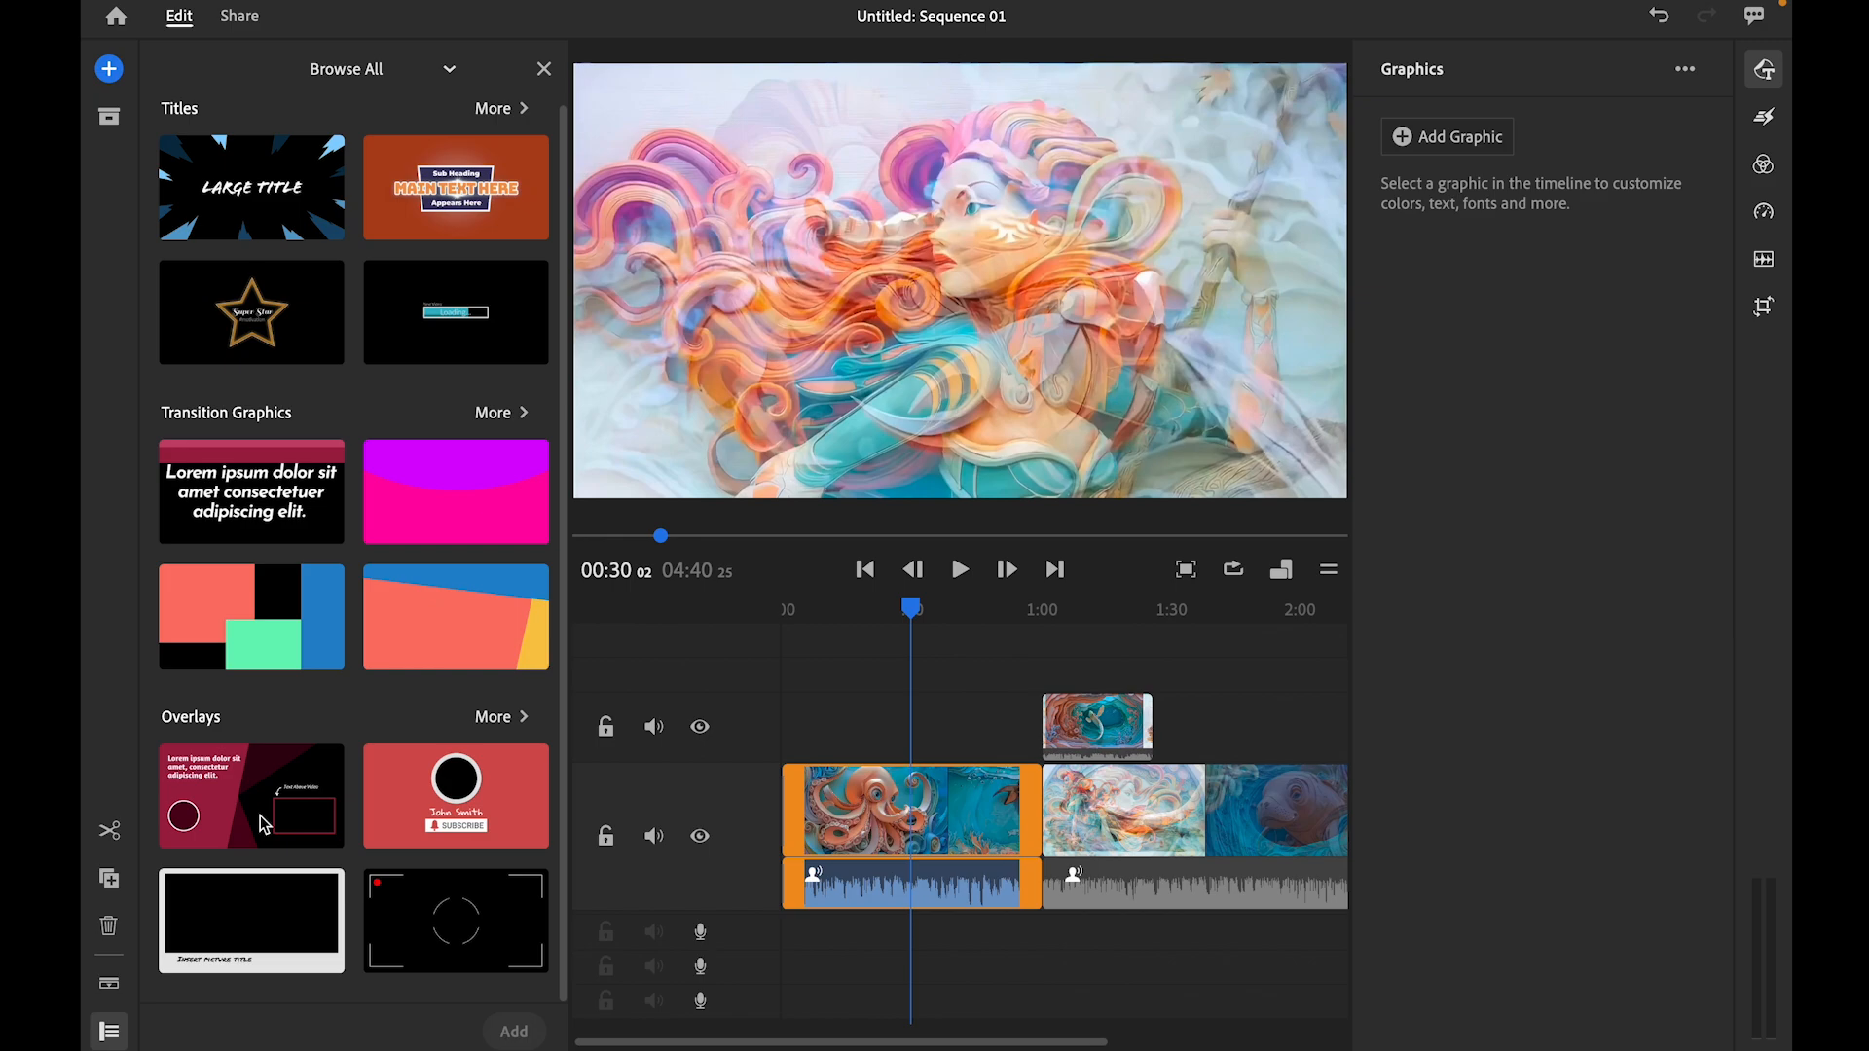
{"action": "left_click", "coordinate": [543, 70]}
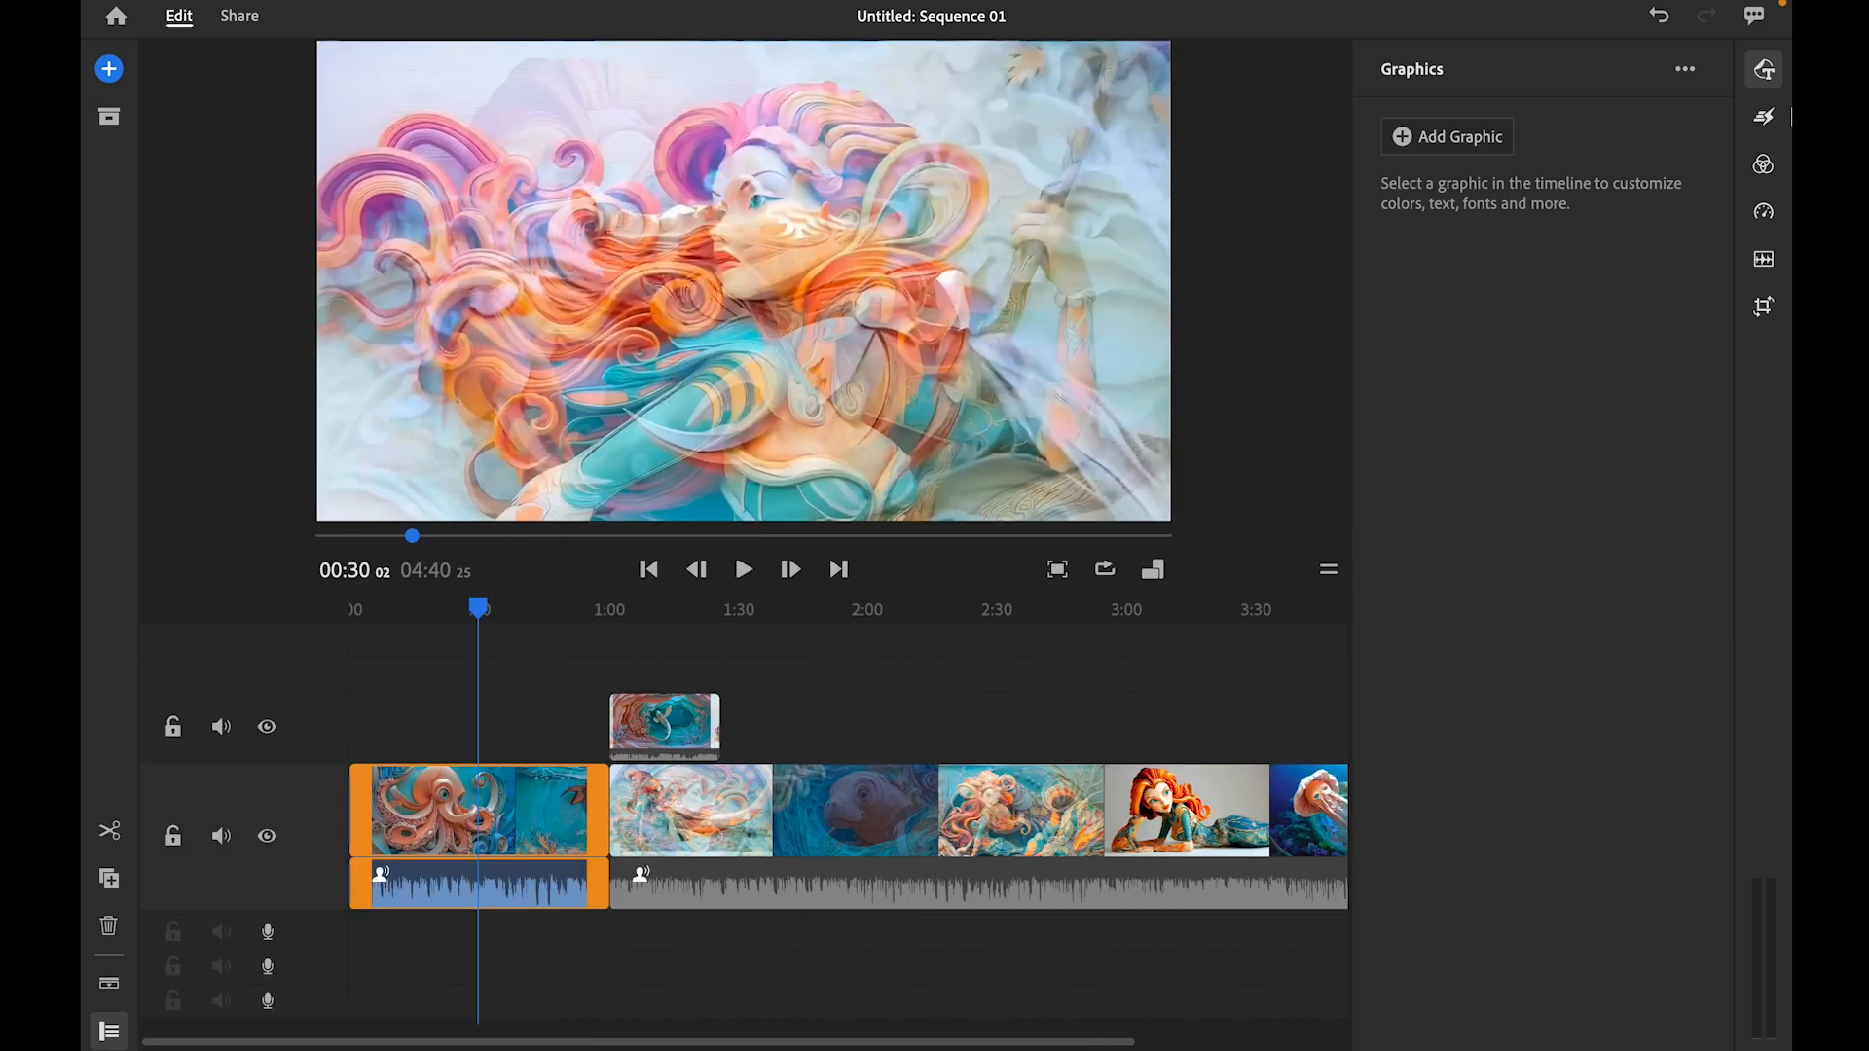
- Try the Wipe Right transition on the first clip and switch it to Dissolve
{"action": "left_click", "coordinate": [1764, 126]}
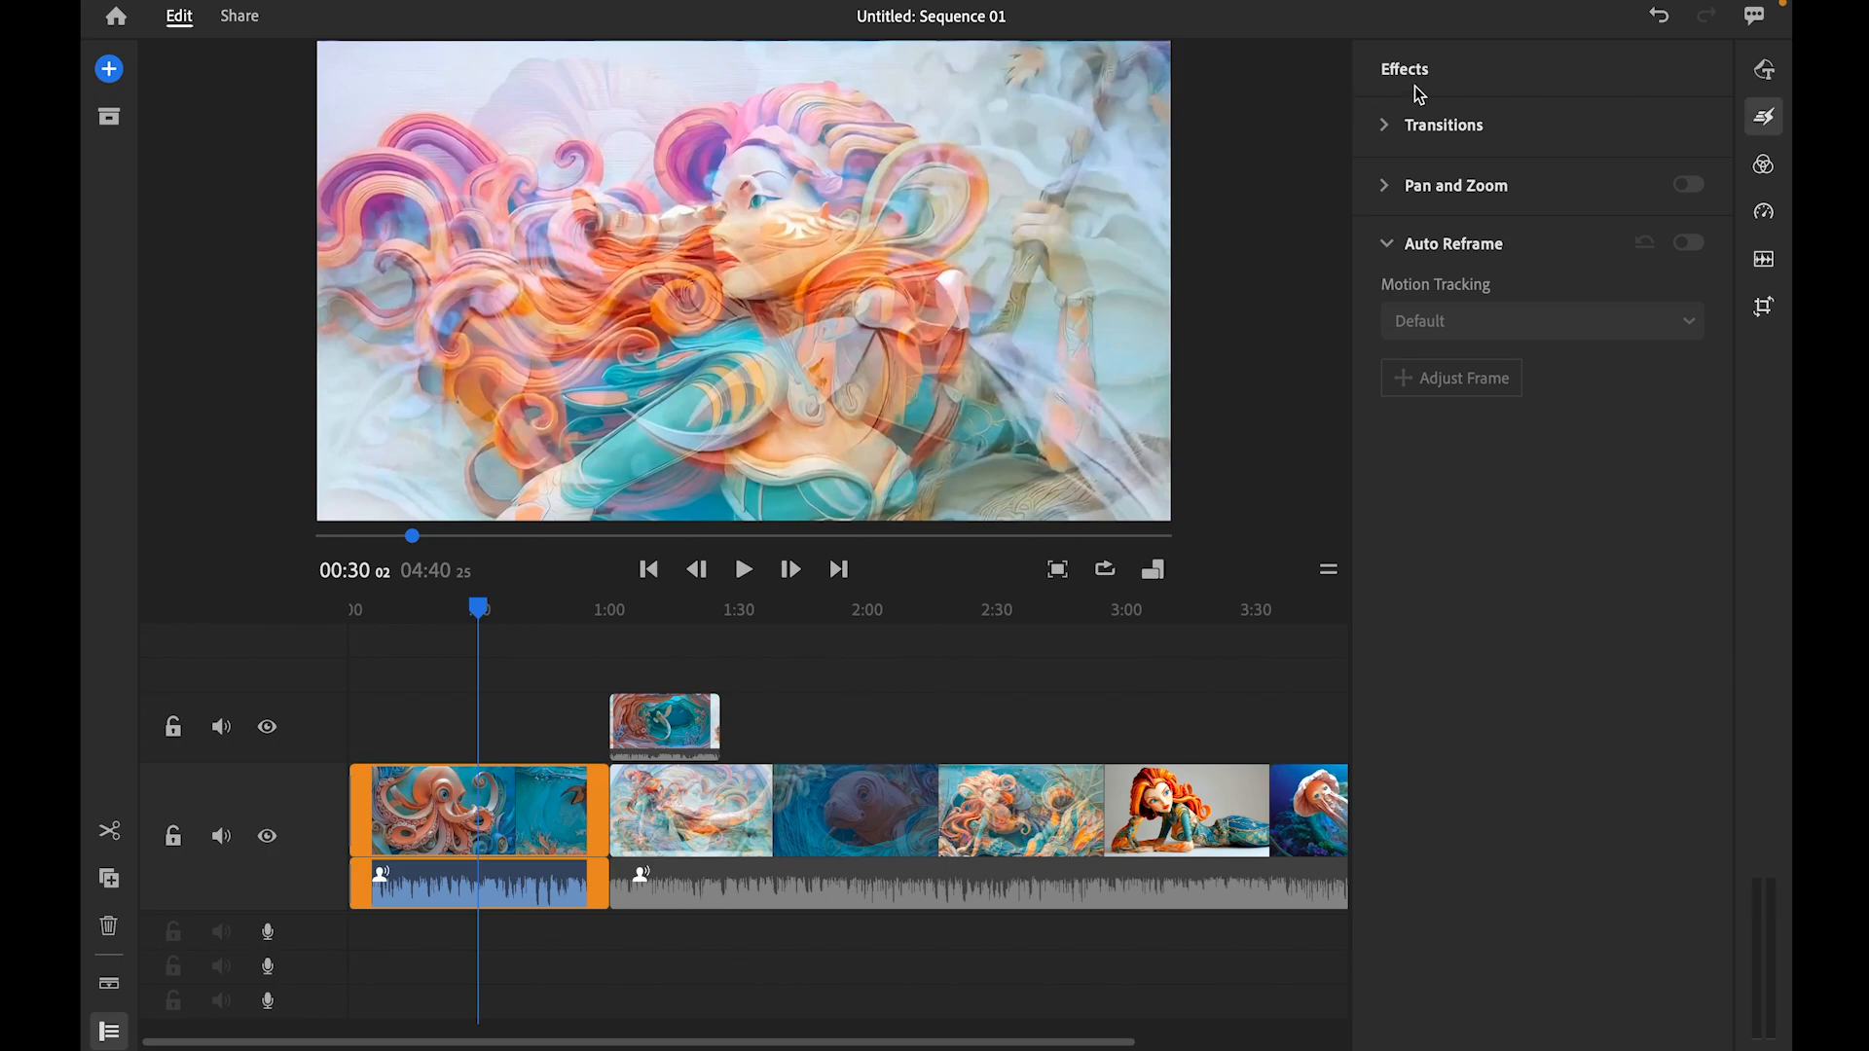
{"action": "left_click", "coordinate": [1418, 136]}
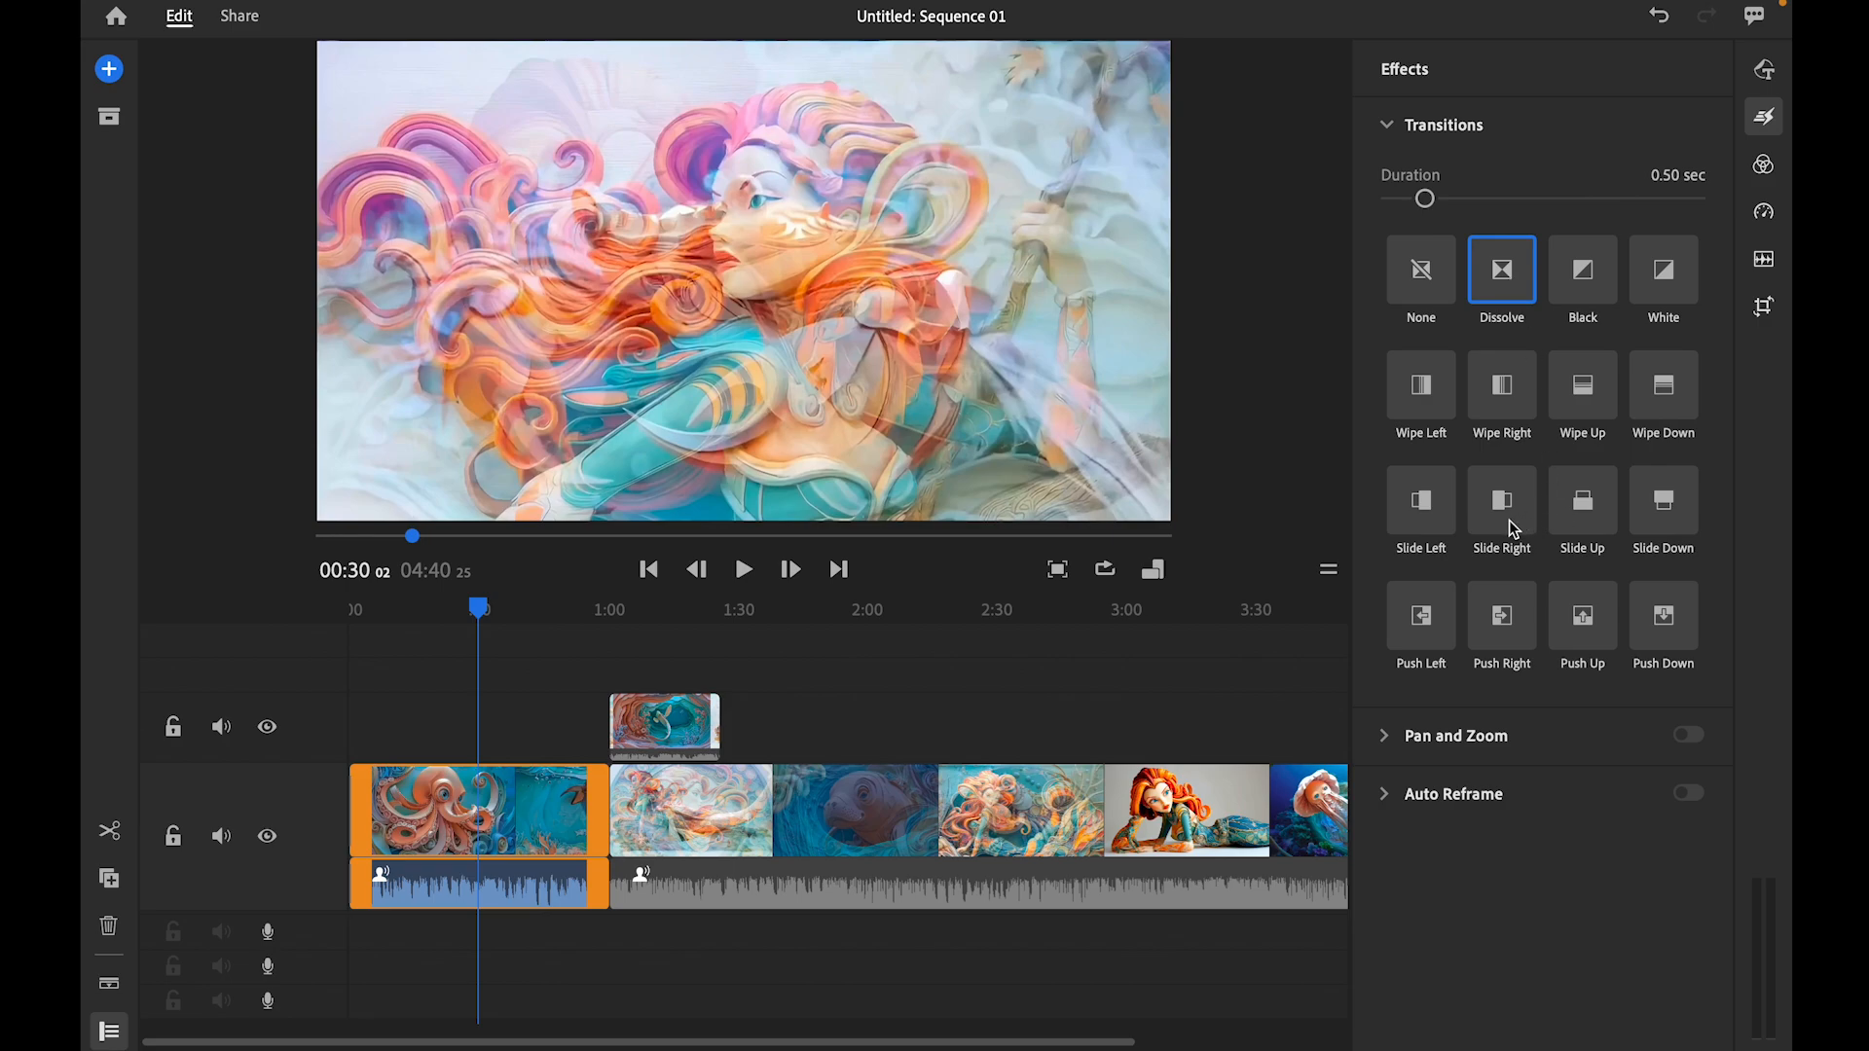
{"action": "left_click", "coordinate": [1487, 381]}
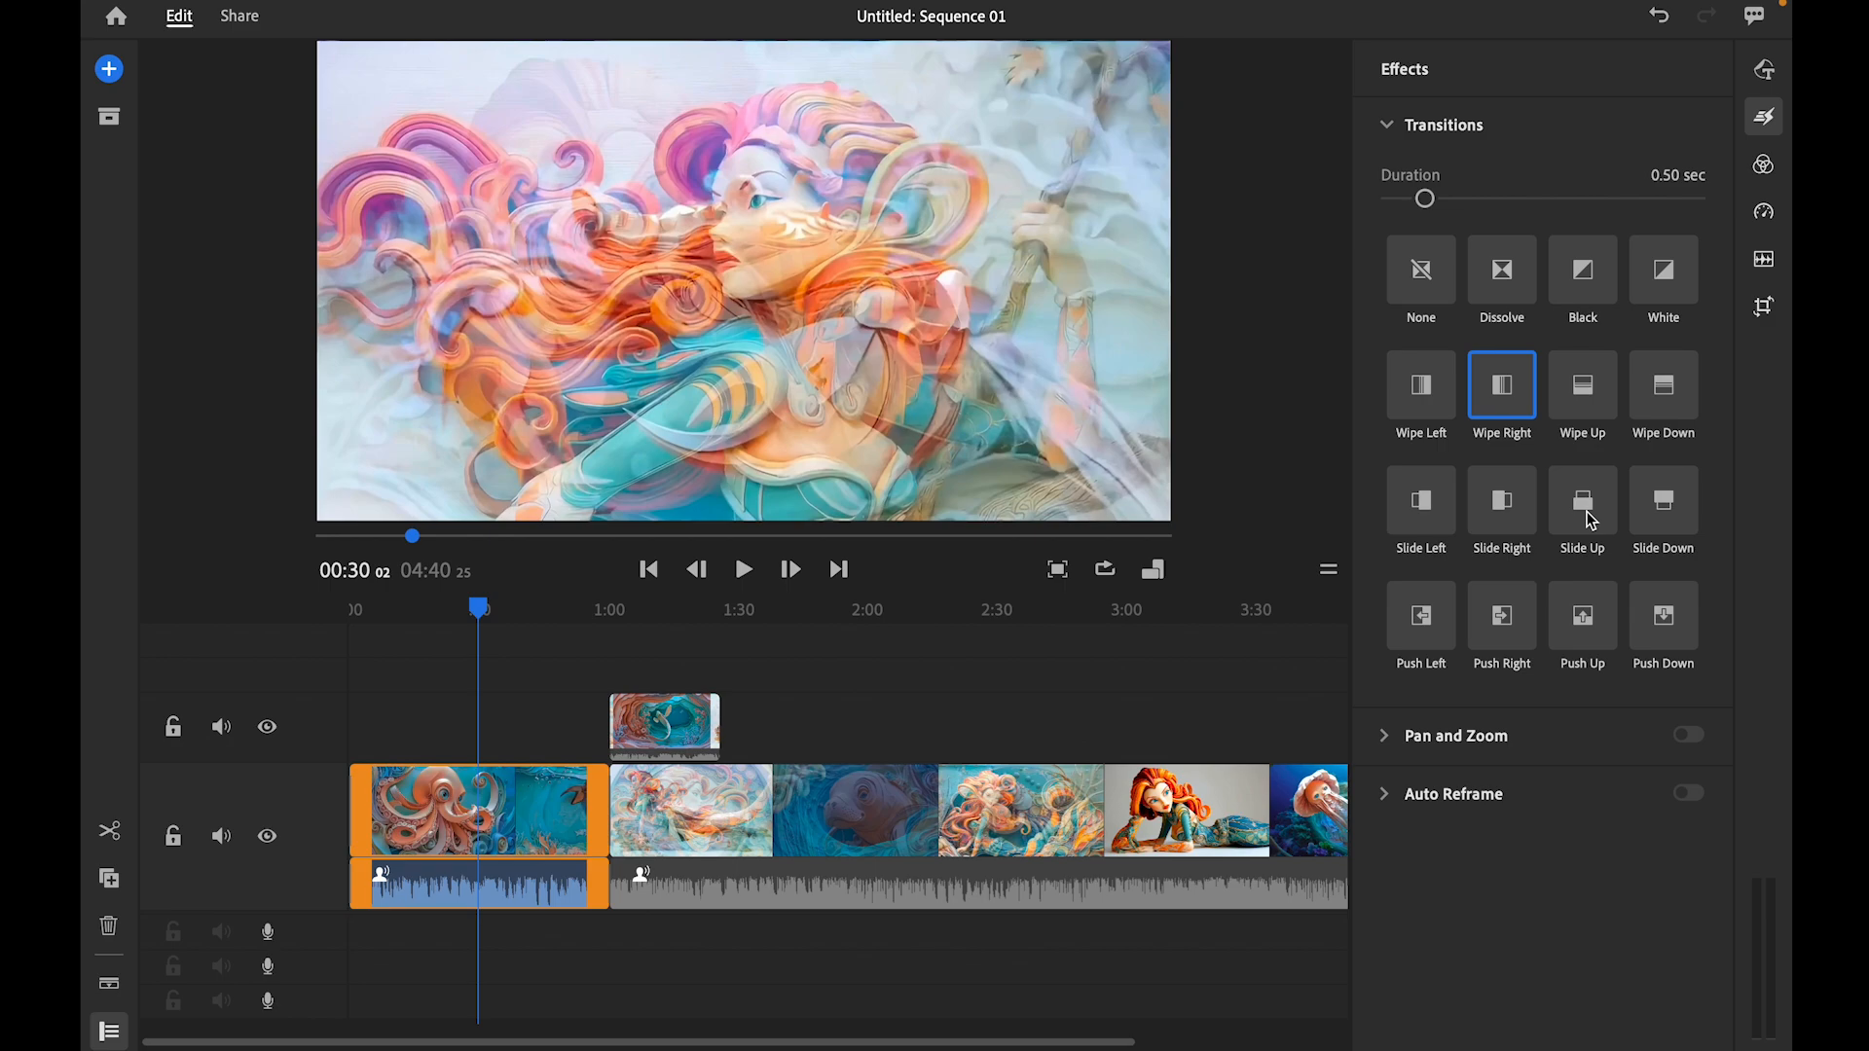
{"action": "left_click", "coordinate": [1504, 275]}
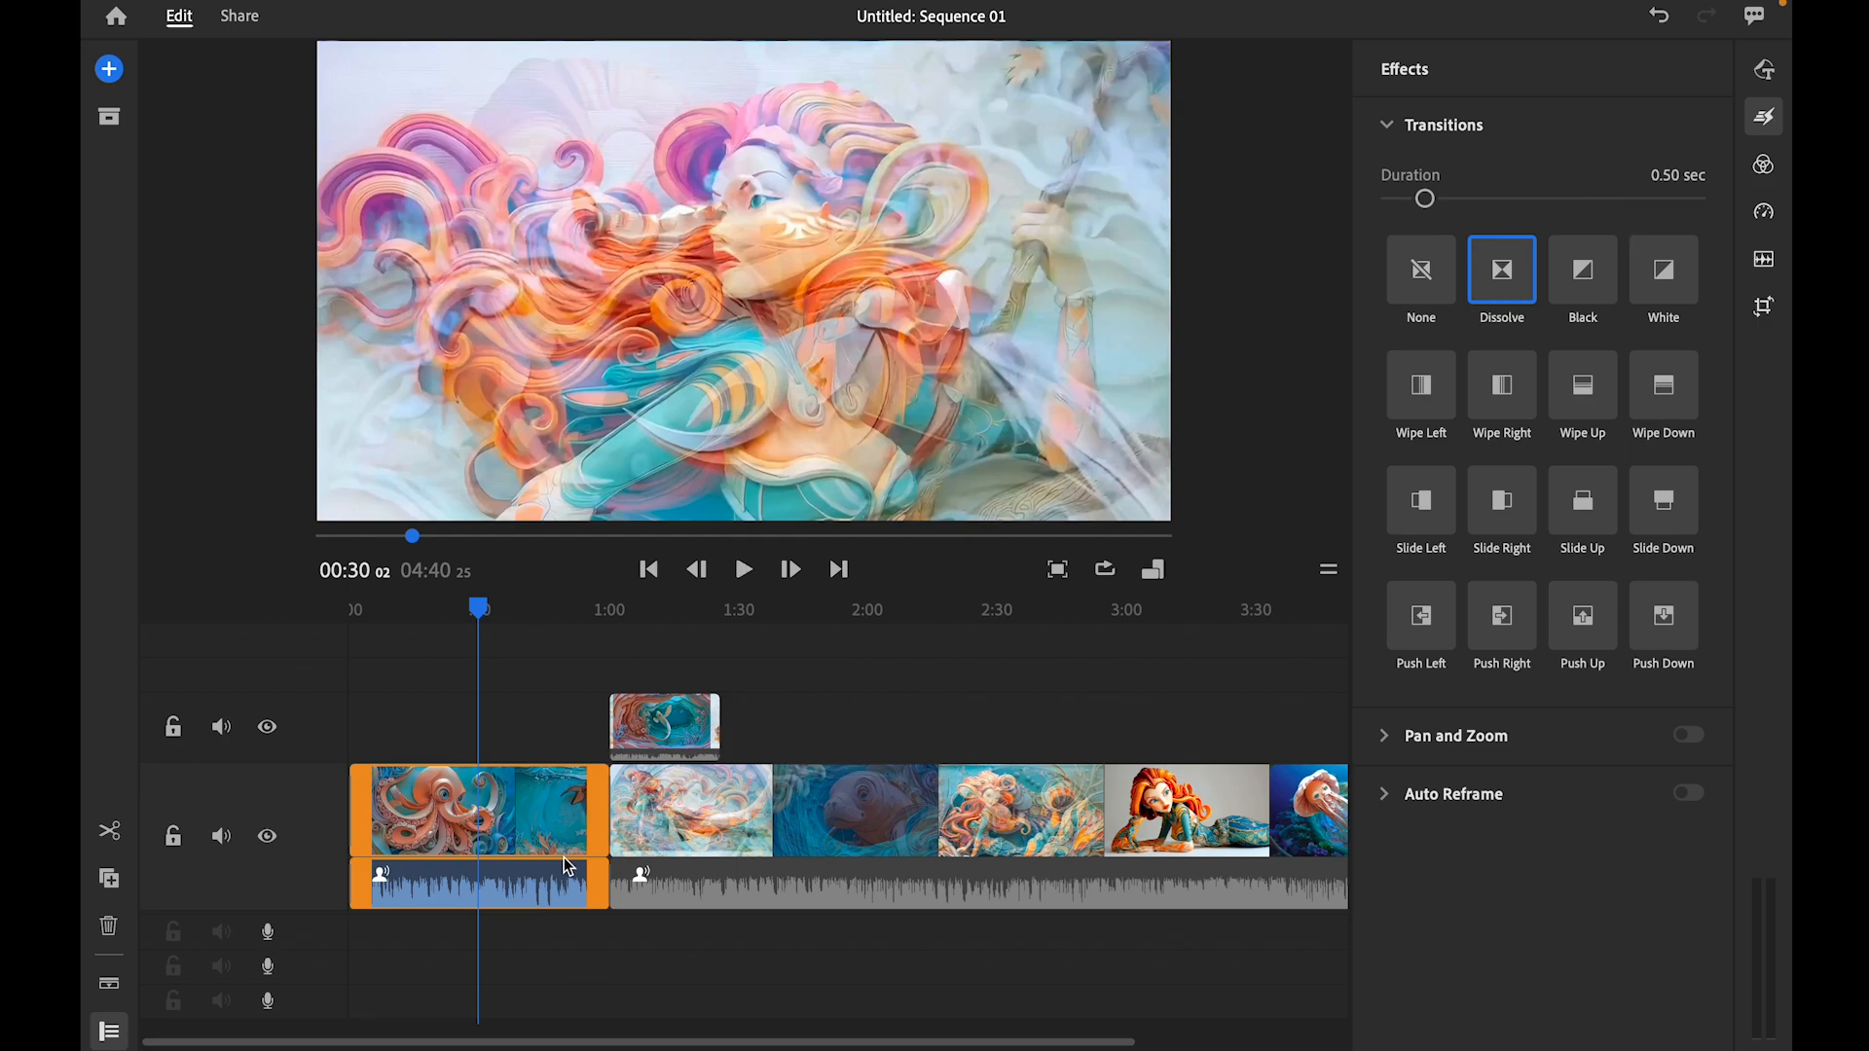
- Delete the audio transition at the start of the first clip and undo the deletion
{"action": "left_click_drag", "start_coordinate": [478, 609], "coordinate": [363, 620]}
{"action": "scroll", "coordinate": [386, 854], "scroll_direction": "up", "scroll_amount": 5}
{"action": "scroll", "coordinate": [386, 854], "scroll_direction": "down", "scroll_amount": 6}
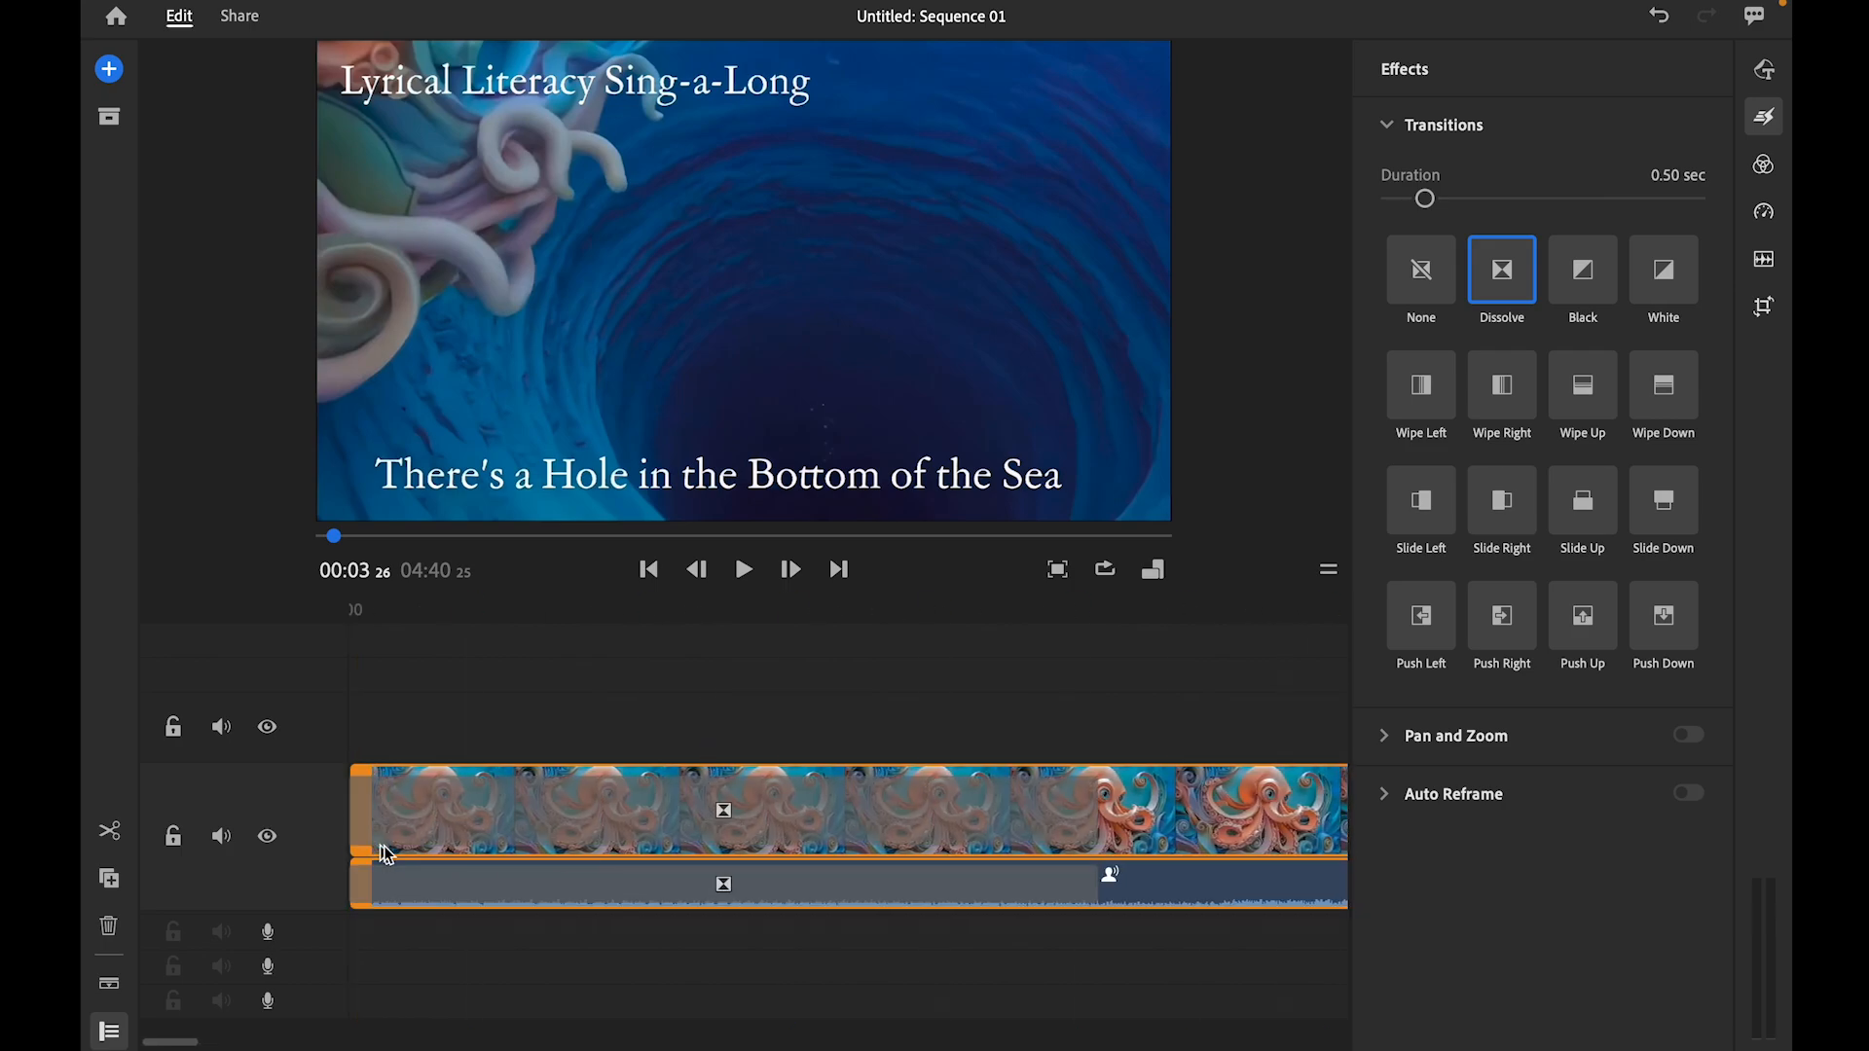
{"action": "left_click", "coordinate": [873, 818]}
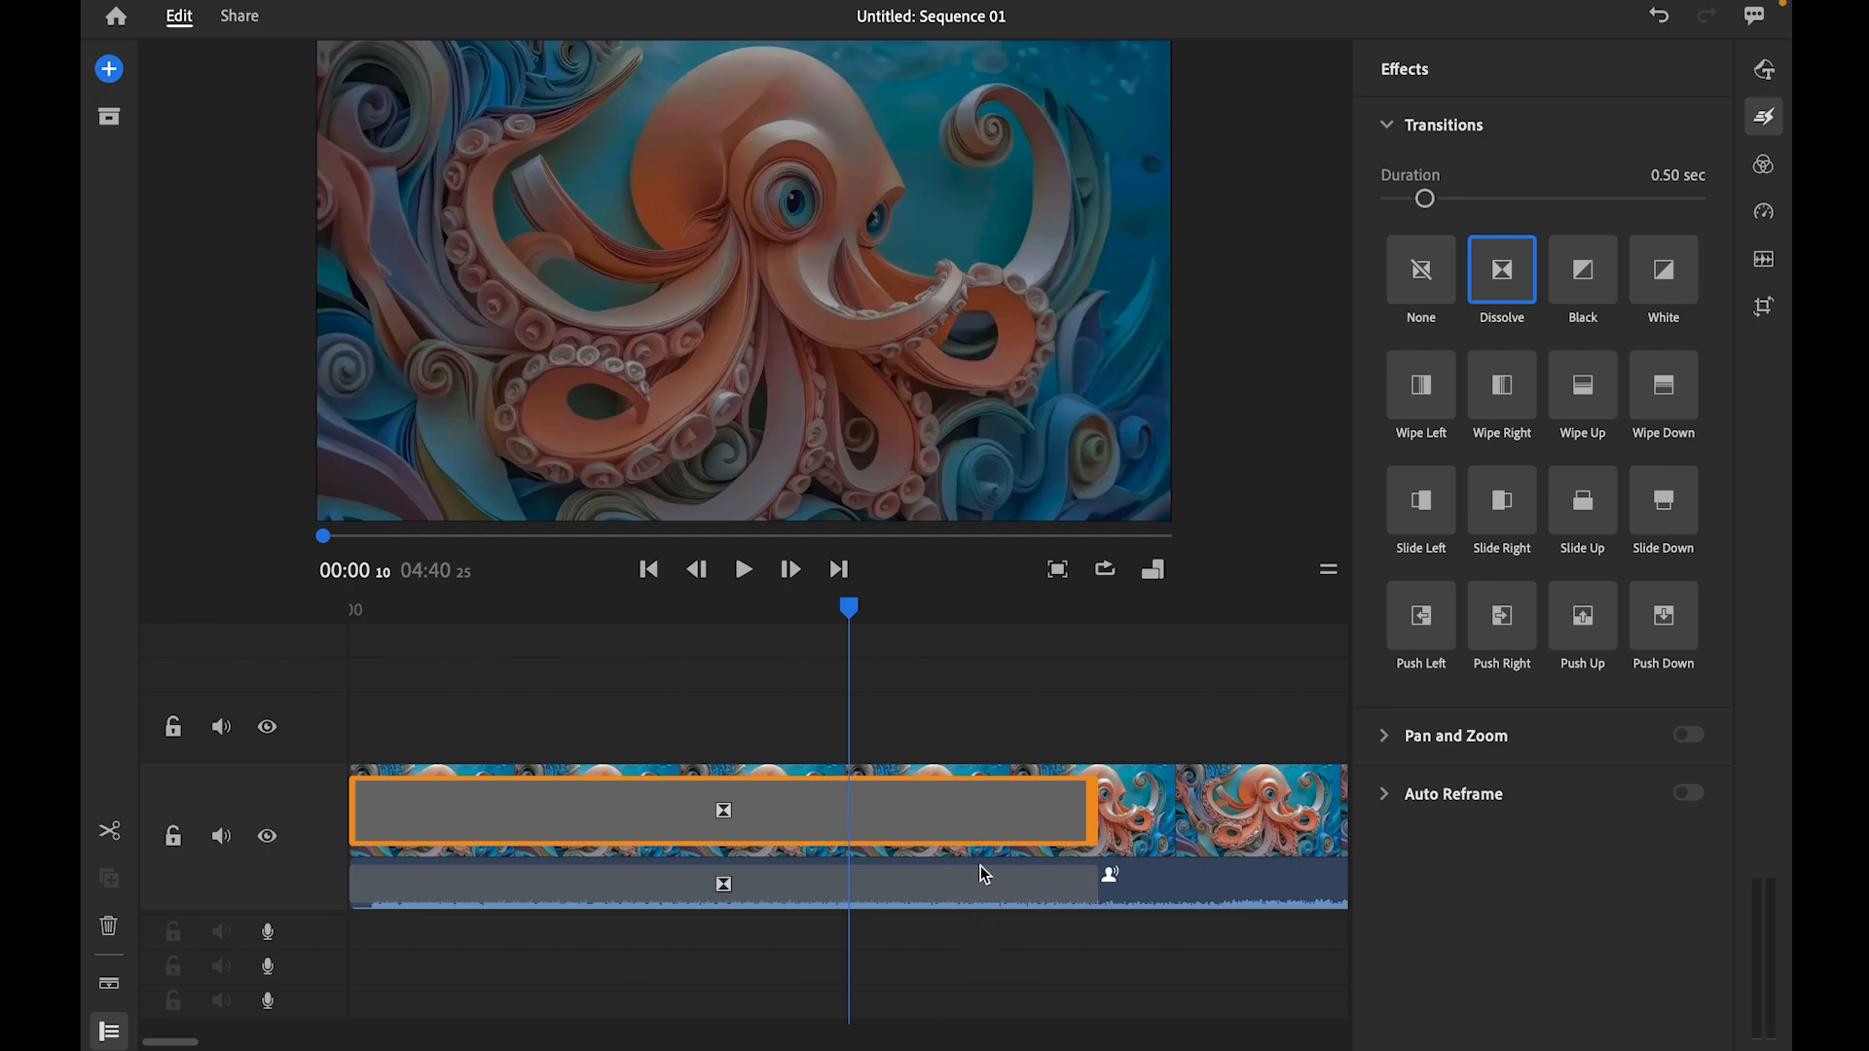
{"action": "left_click", "coordinate": [982, 894]}
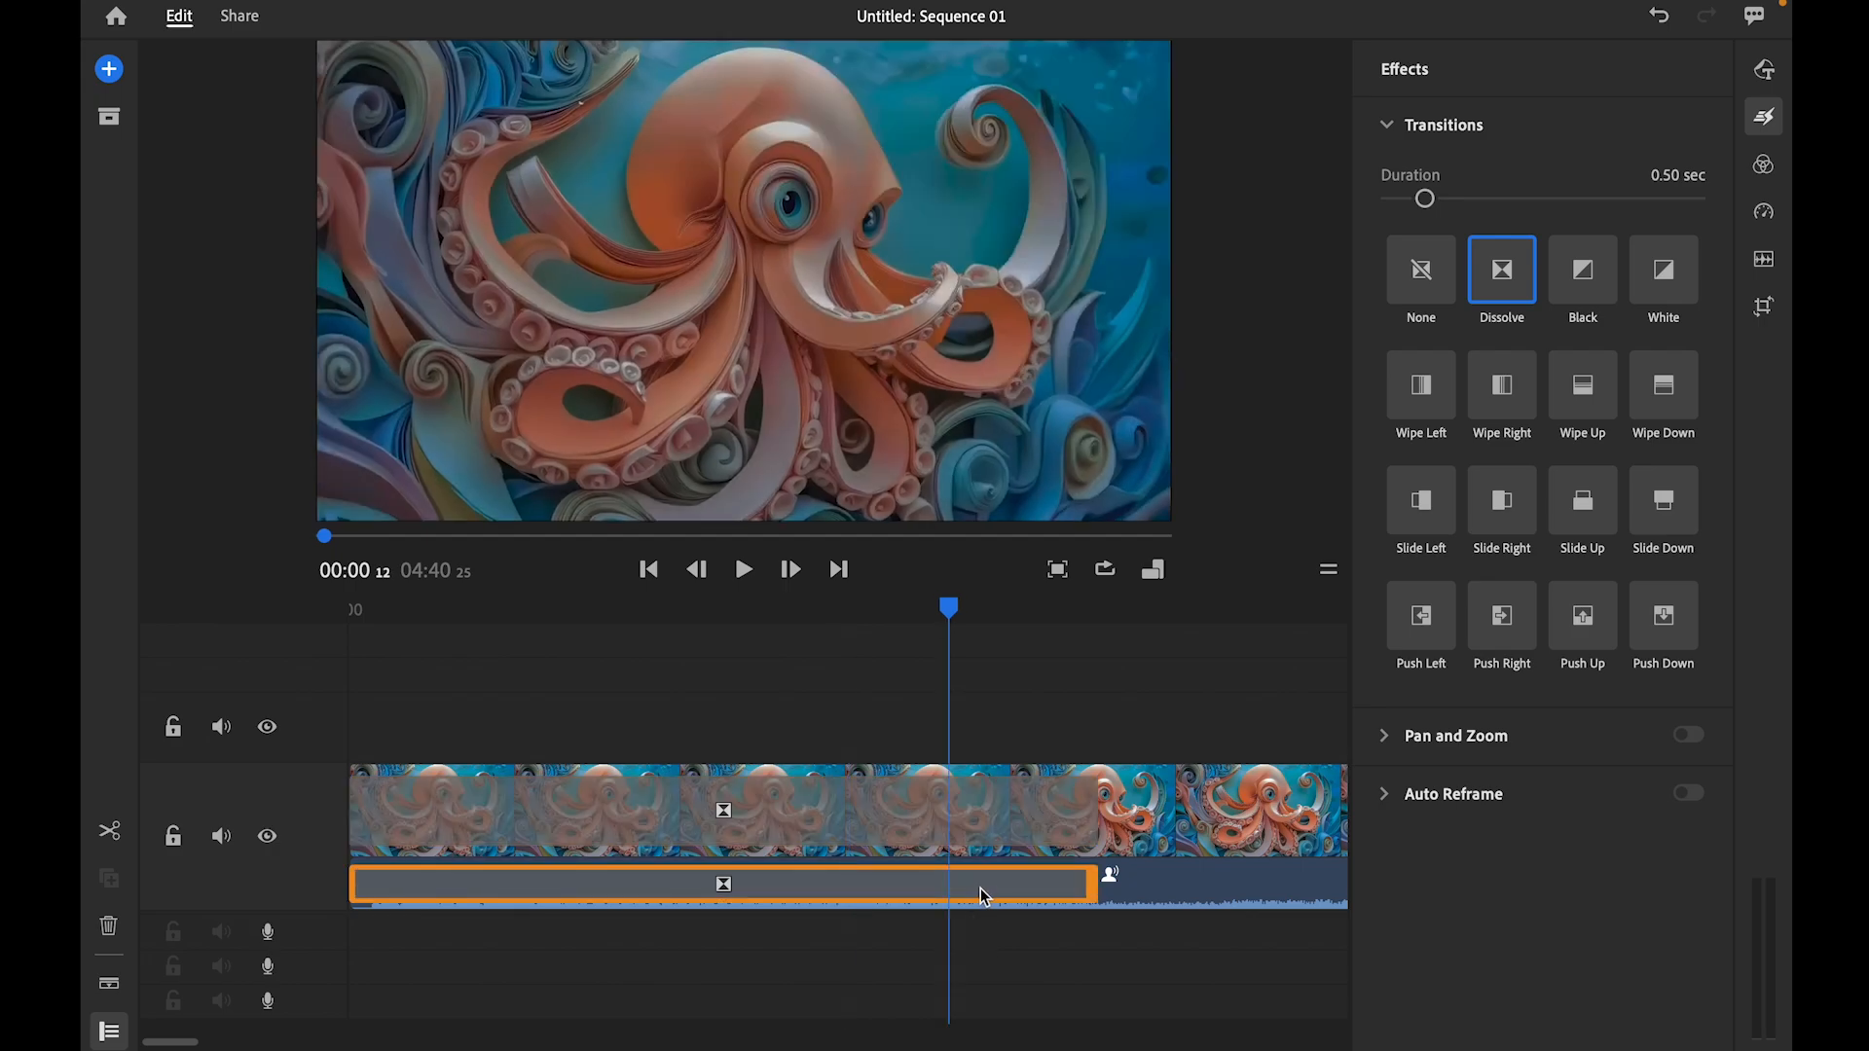
{"action": "key", "text": "Delete"}
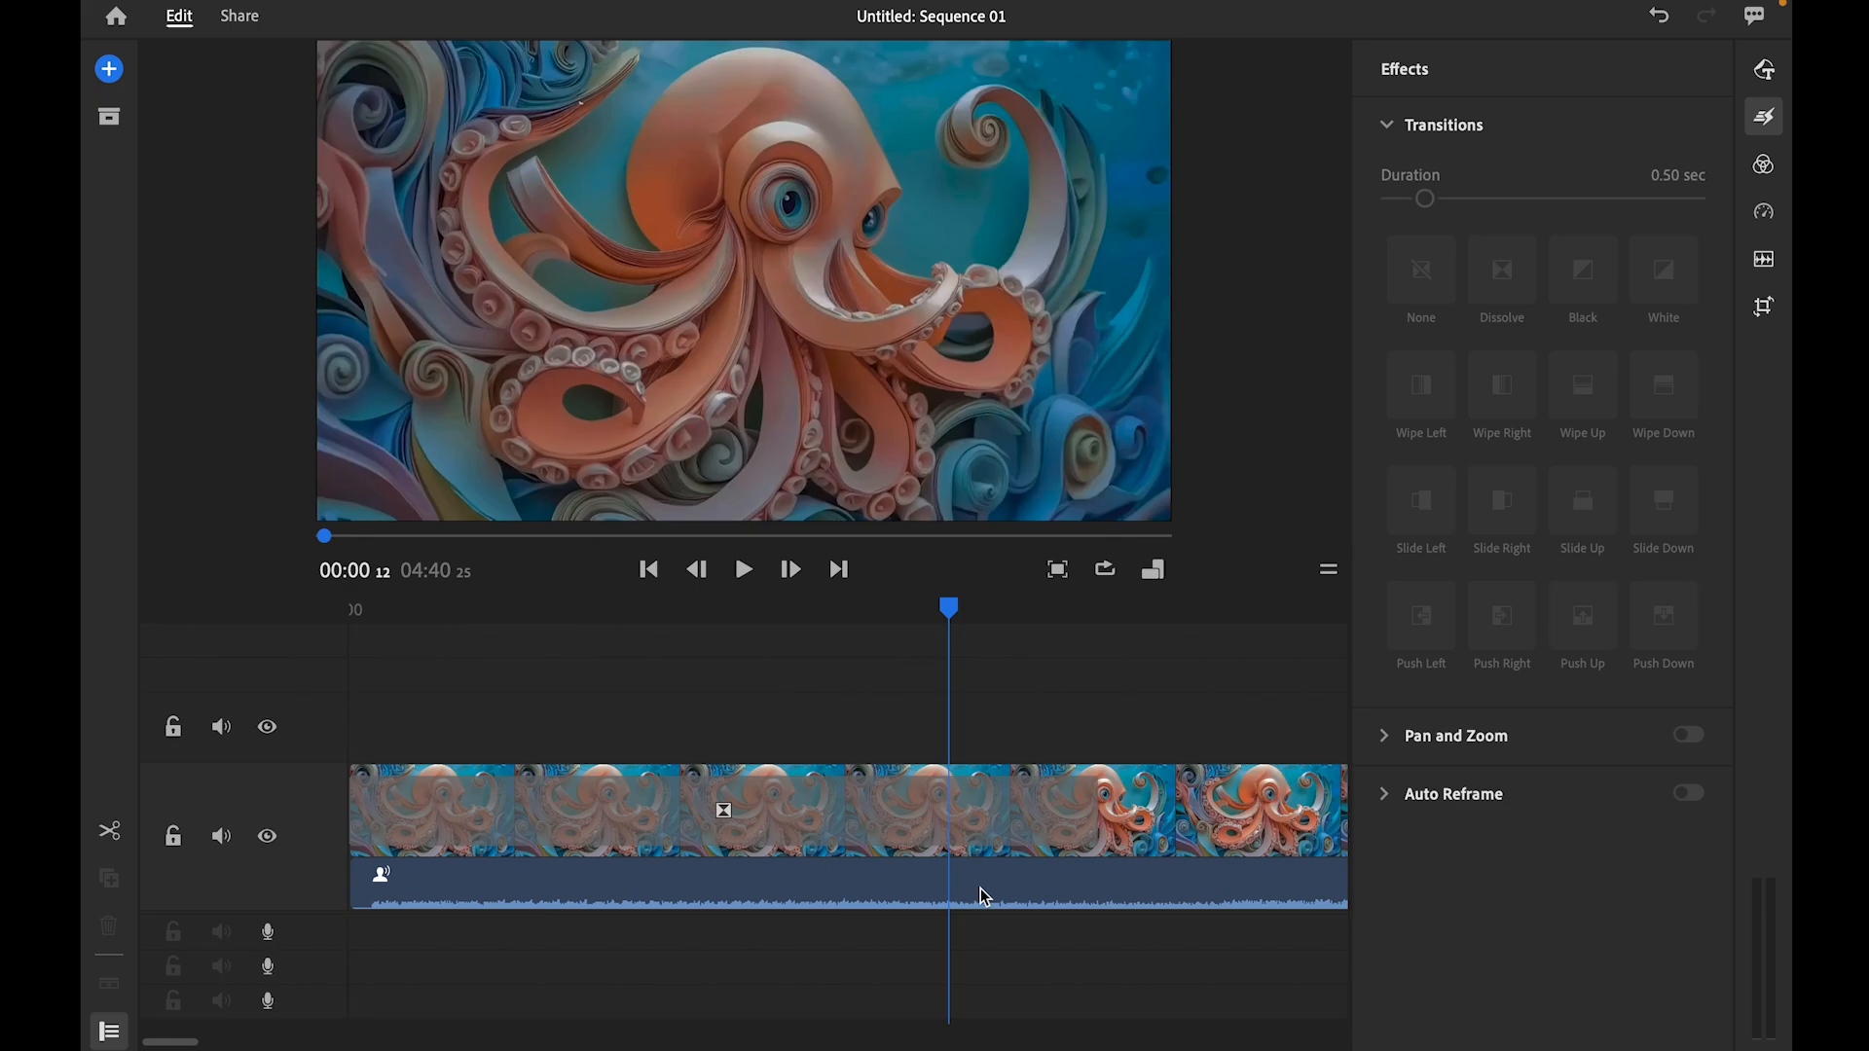
{"action": "key", "text": "ctrl+z"}
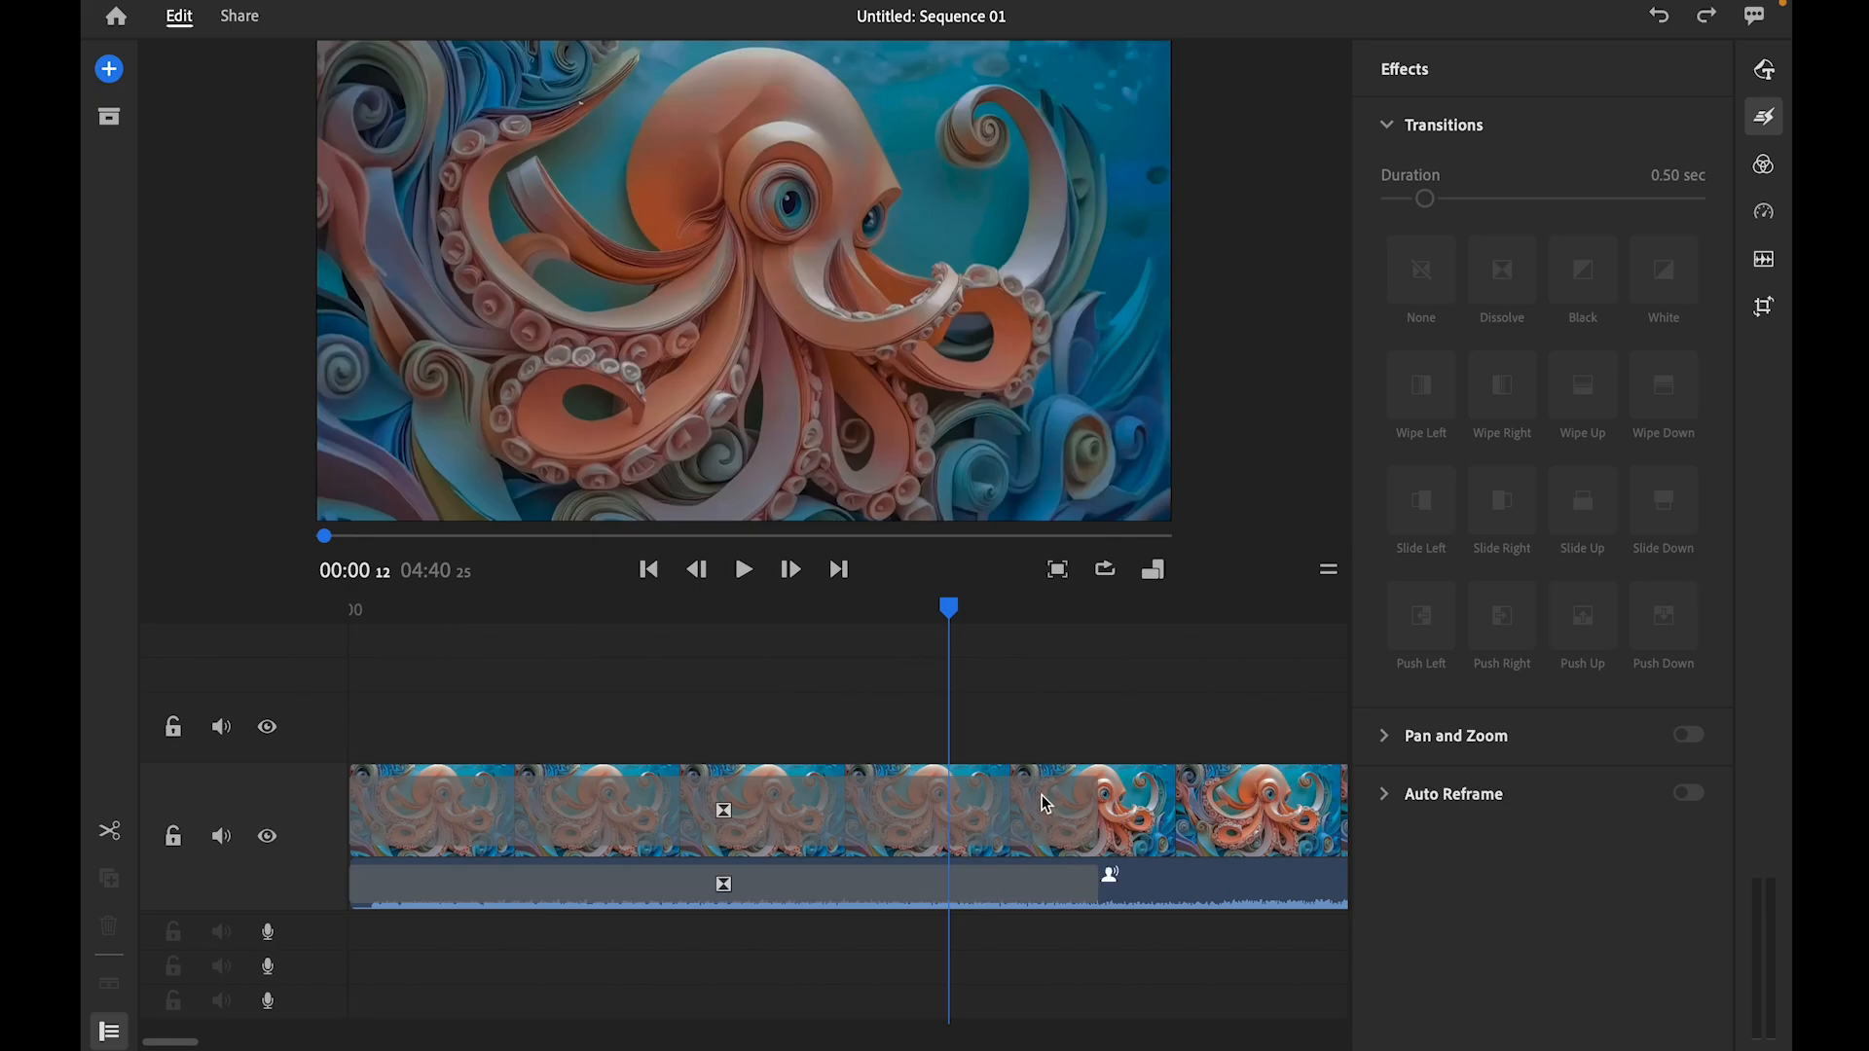
- Shorten the video Dissolve at the start of the first clip to 0.47 sec
{"action": "left_click", "coordinate": [1043, 803]}
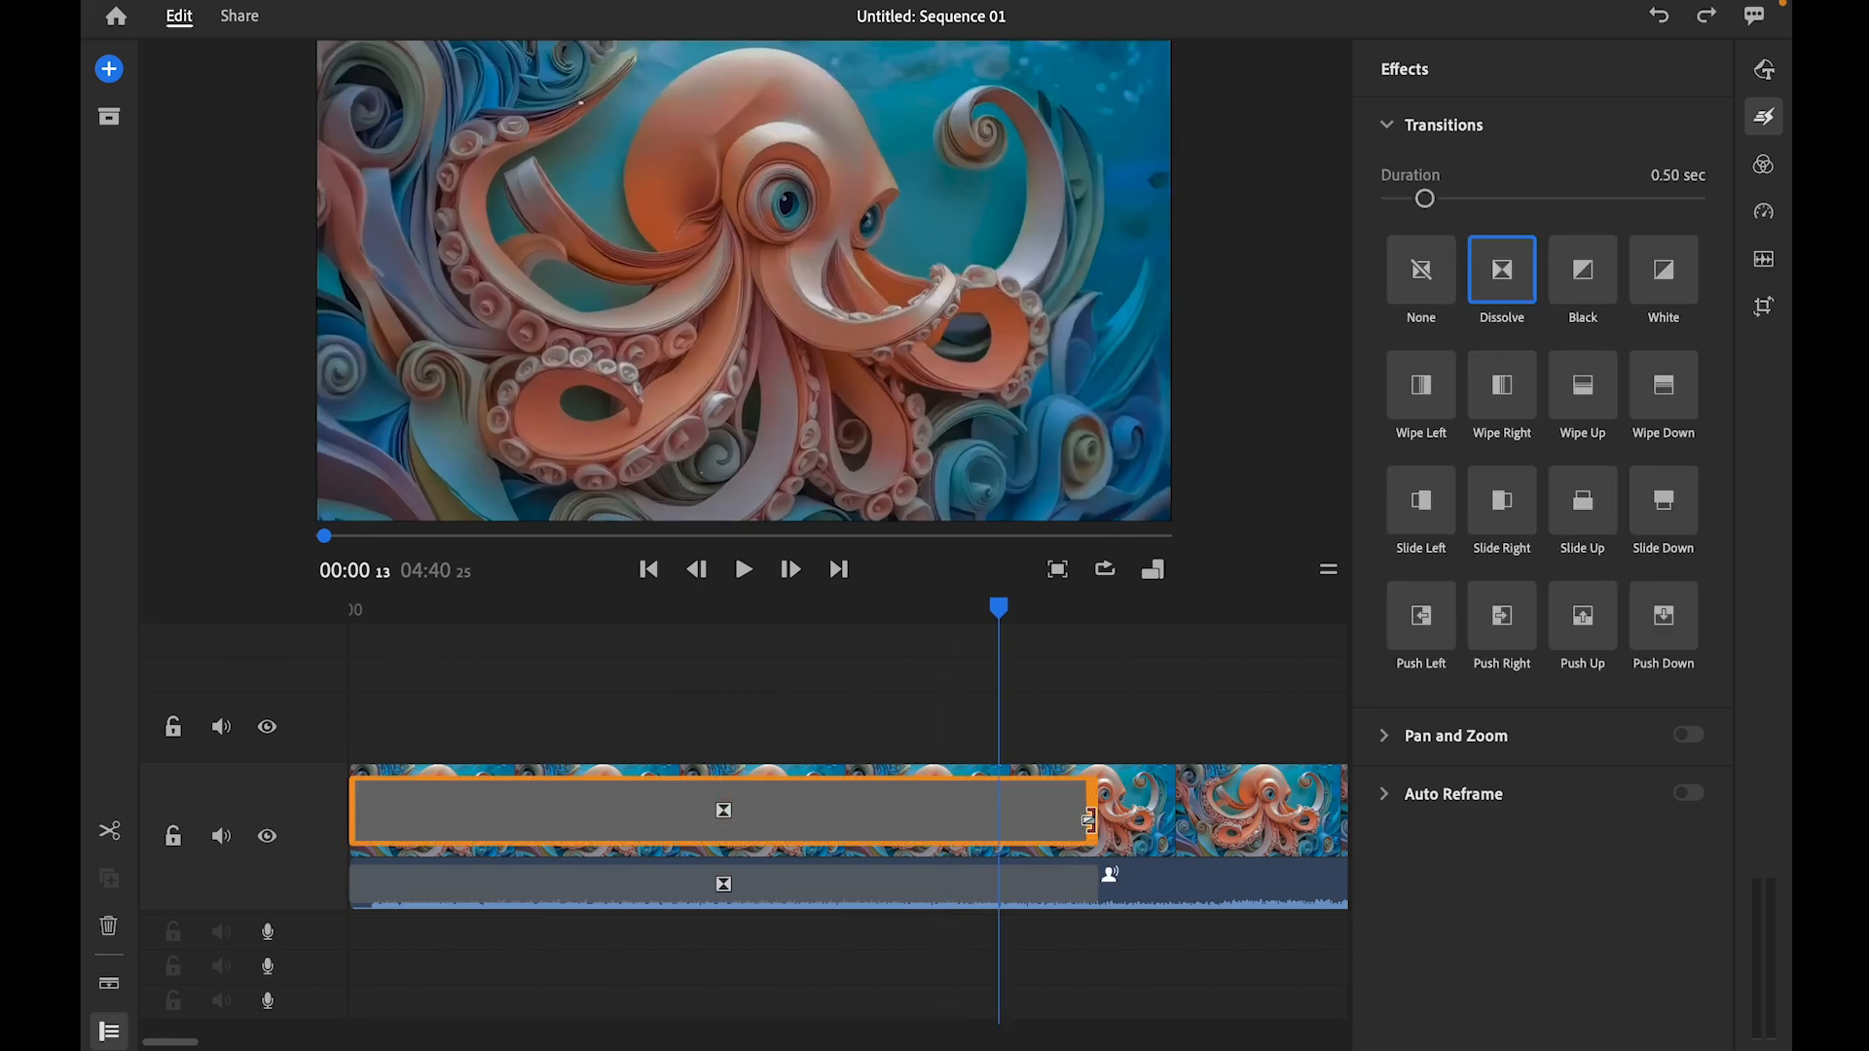
{"action": "mouse_move", "coordinate": [966, 835]}
{"action": "left_mouse_down"}
{"action": "mouse_move", "coordinate": [670, 858]}
{"action": "mouse_move", "coordinate": [1027, 818]}
{"action": "left_mouse_up"}
- Select the Dissolve transition between the first and second clips on the main video track, near 1:00
{"action": "scroll", "coordinate": [1027, 818], "scroll_direction": "right", "scroll_amount": 20}
{"action": "key", "text": "minus"}
{"action": "scroll", "coordinate": [1008, 818], "scroll_direction": "right", "scroll_amount": 20}
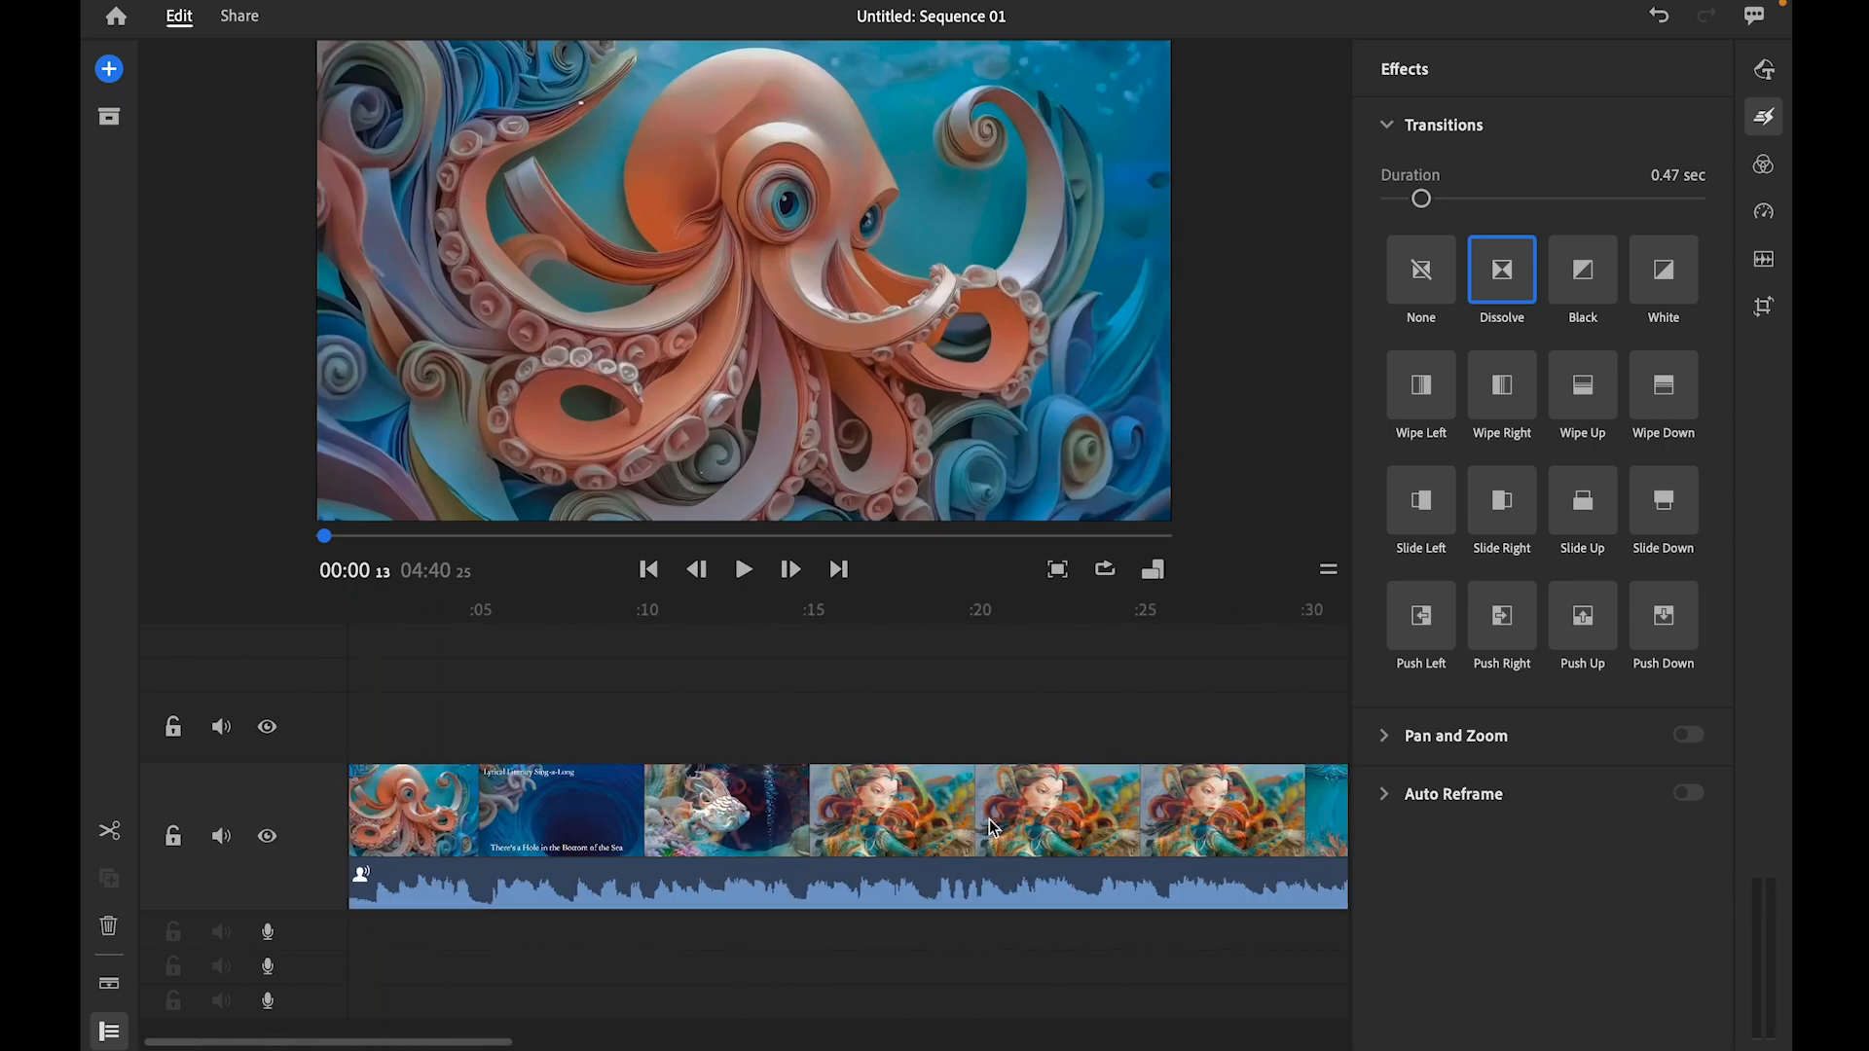
{"action": "scroll", "coordinate": [993, 828], "scroll_direction": "left", "scroll_amount": 15}
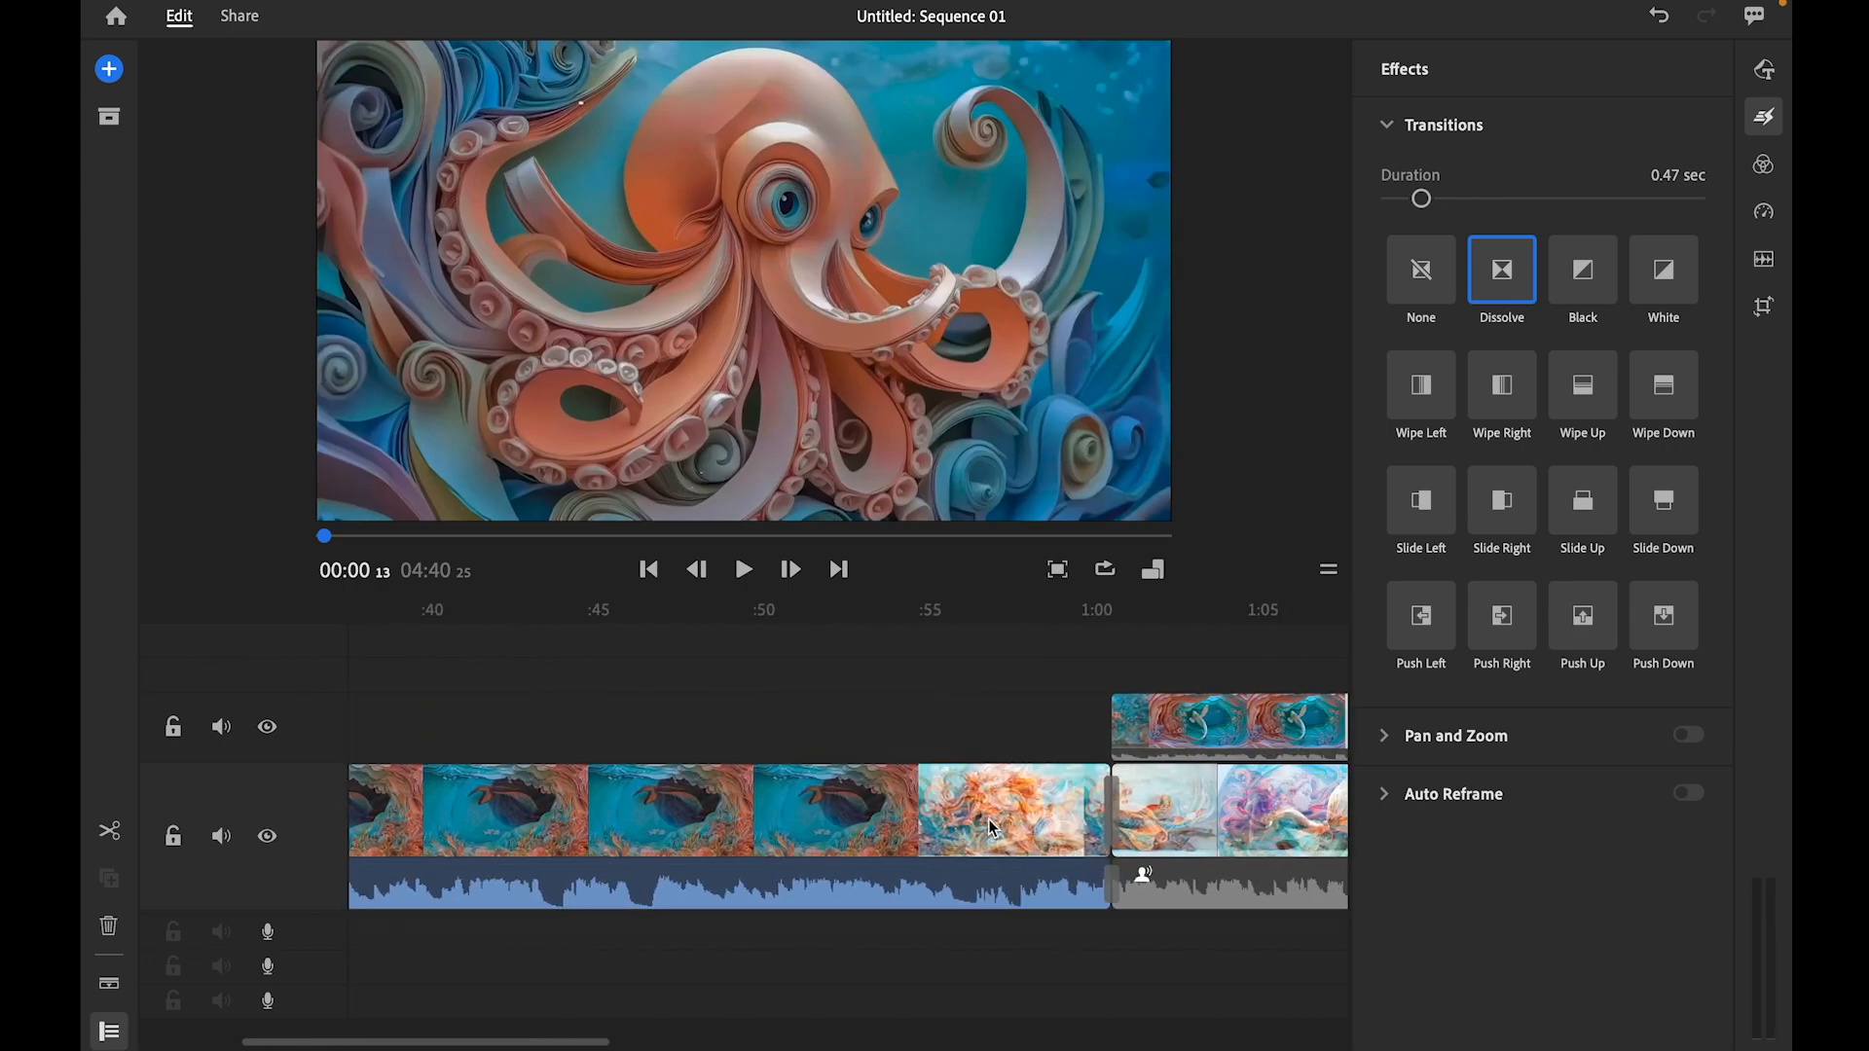
{"action": "scroll", "coordinate": [845, 822], "scroll_direction": "up", "scroll_amount": 2}
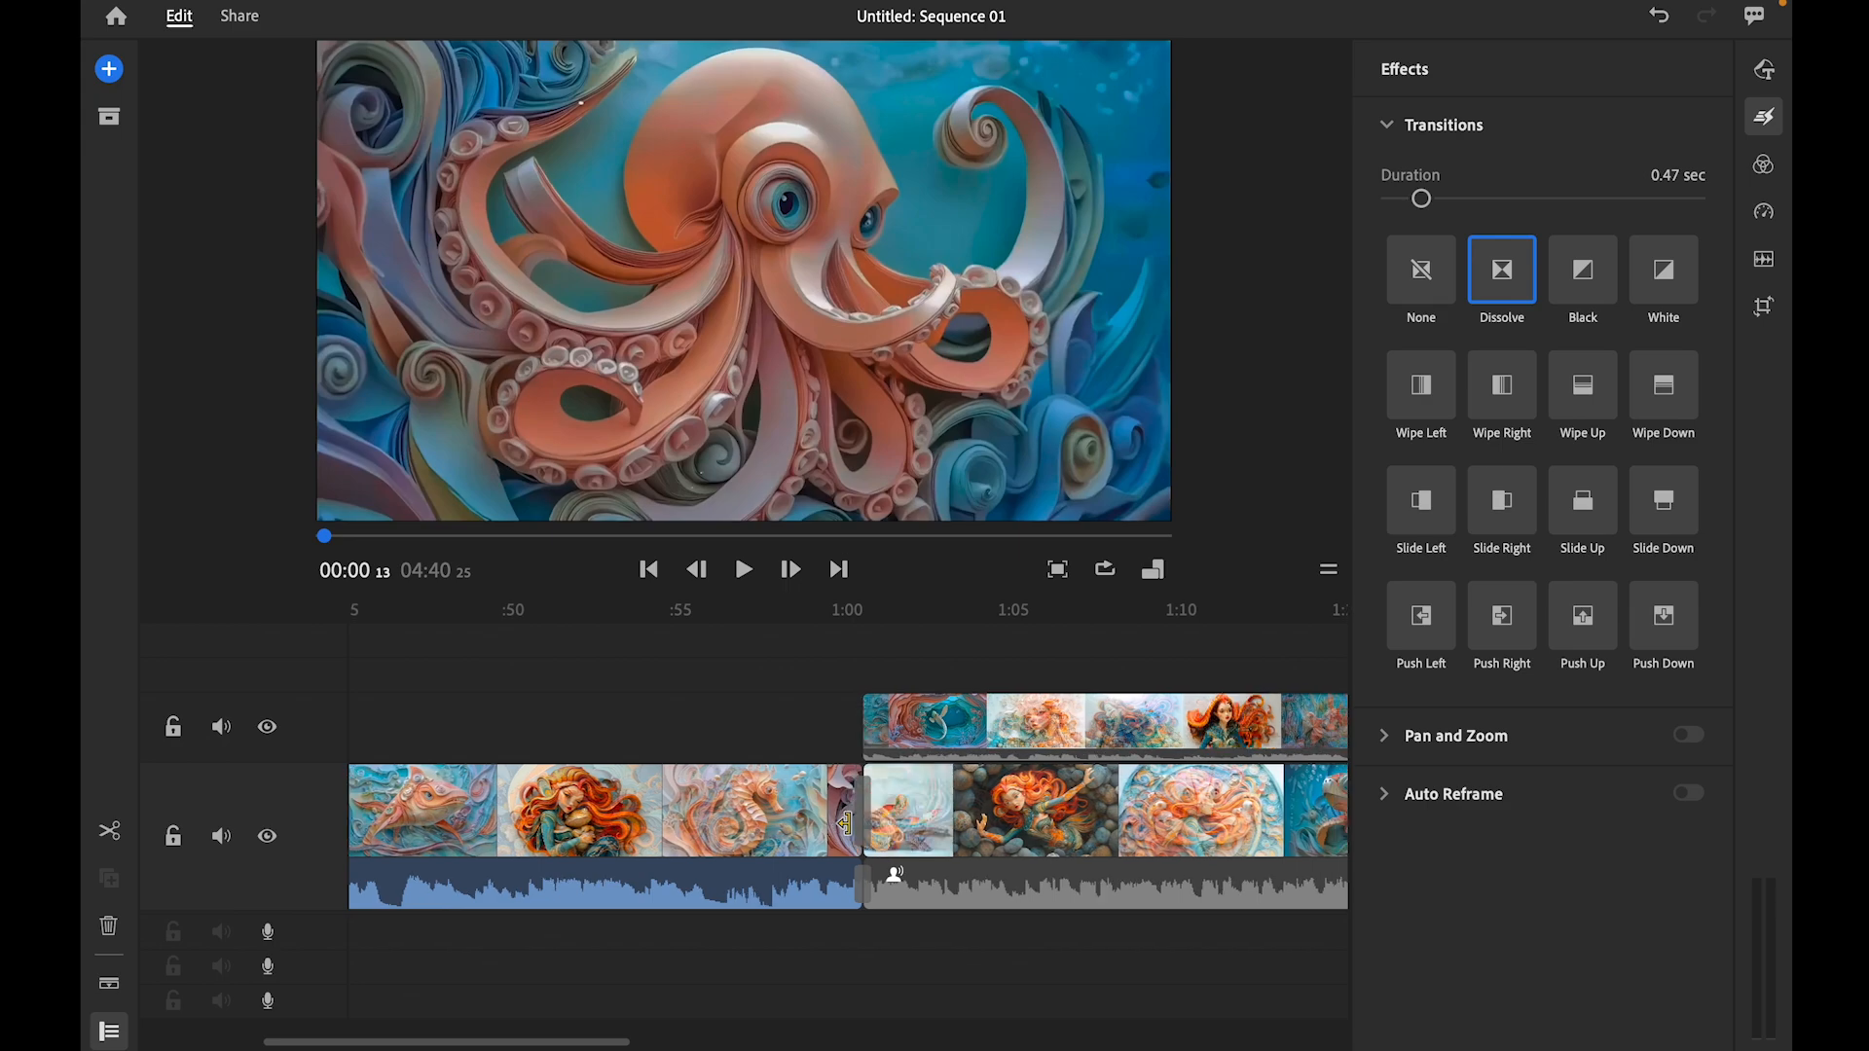
{"action": "scroll", "coordinate": [845, 822], "scroll_direction": "up", "scroll_amount": 4}
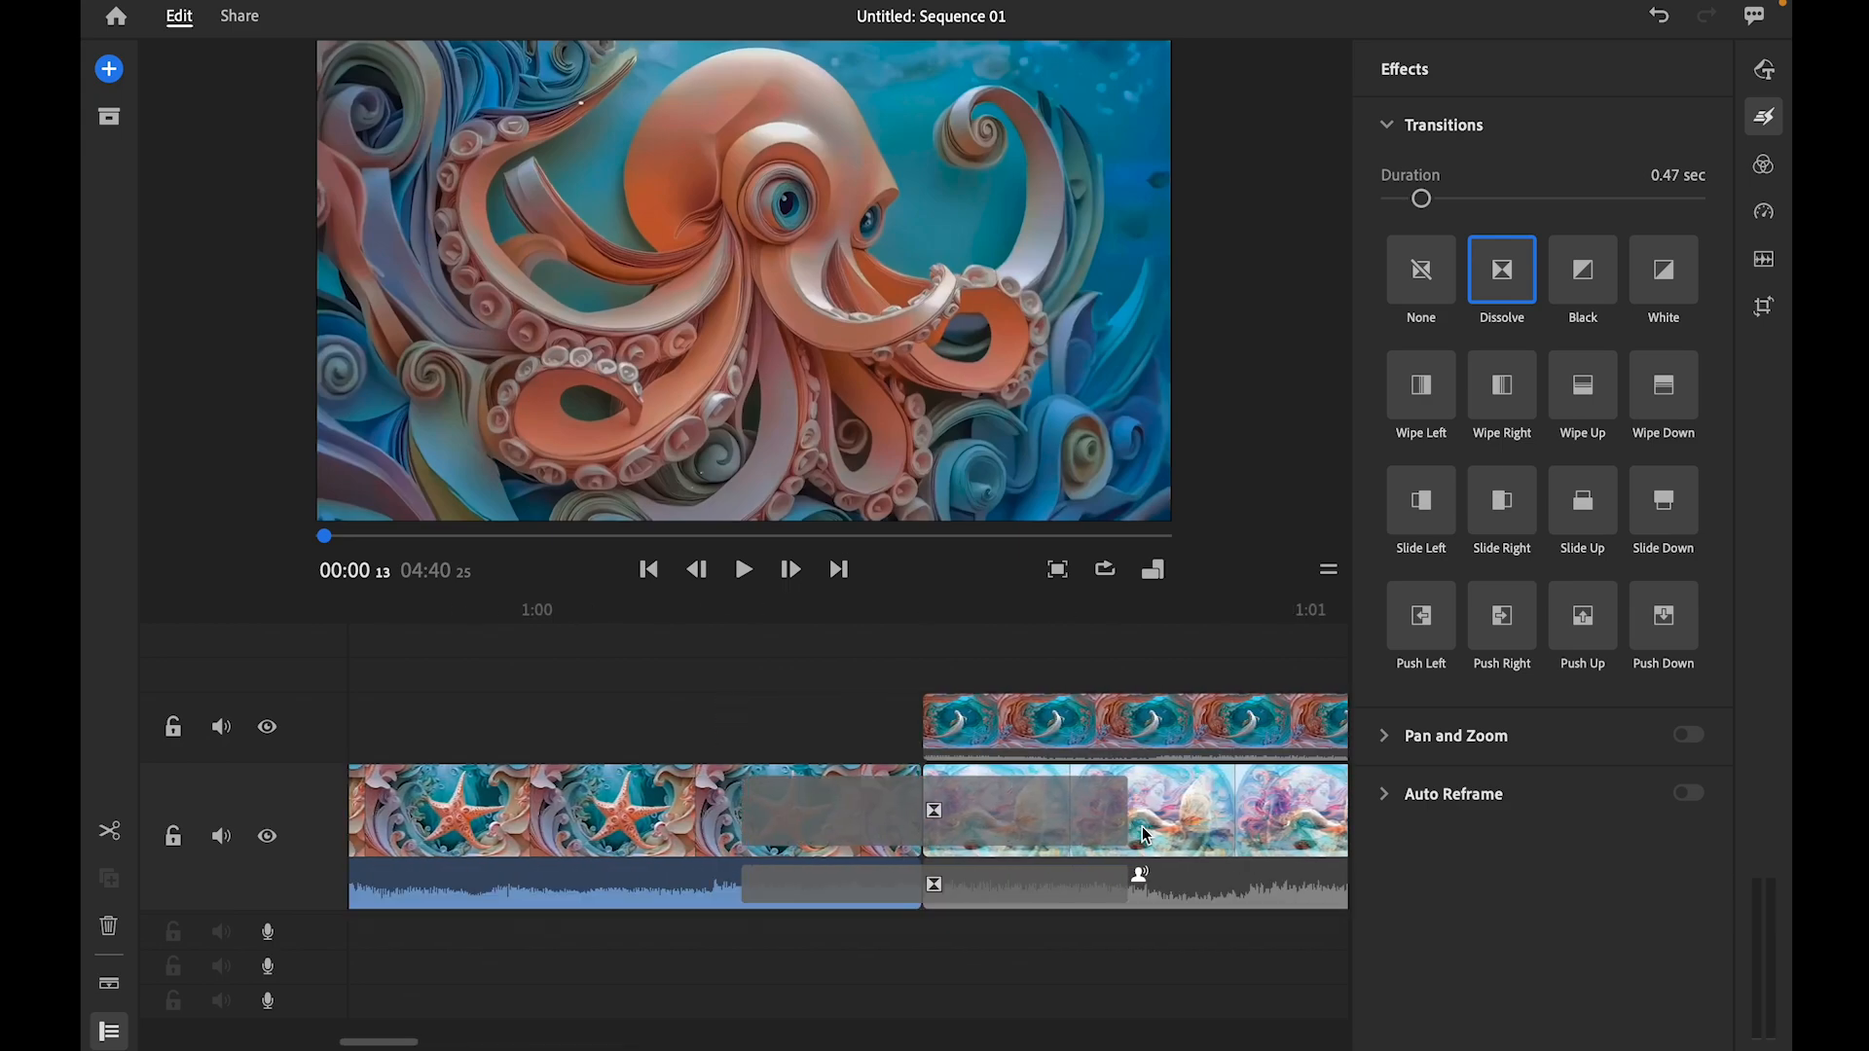
{"action": "left_click", "coordinate": [863, 818]}
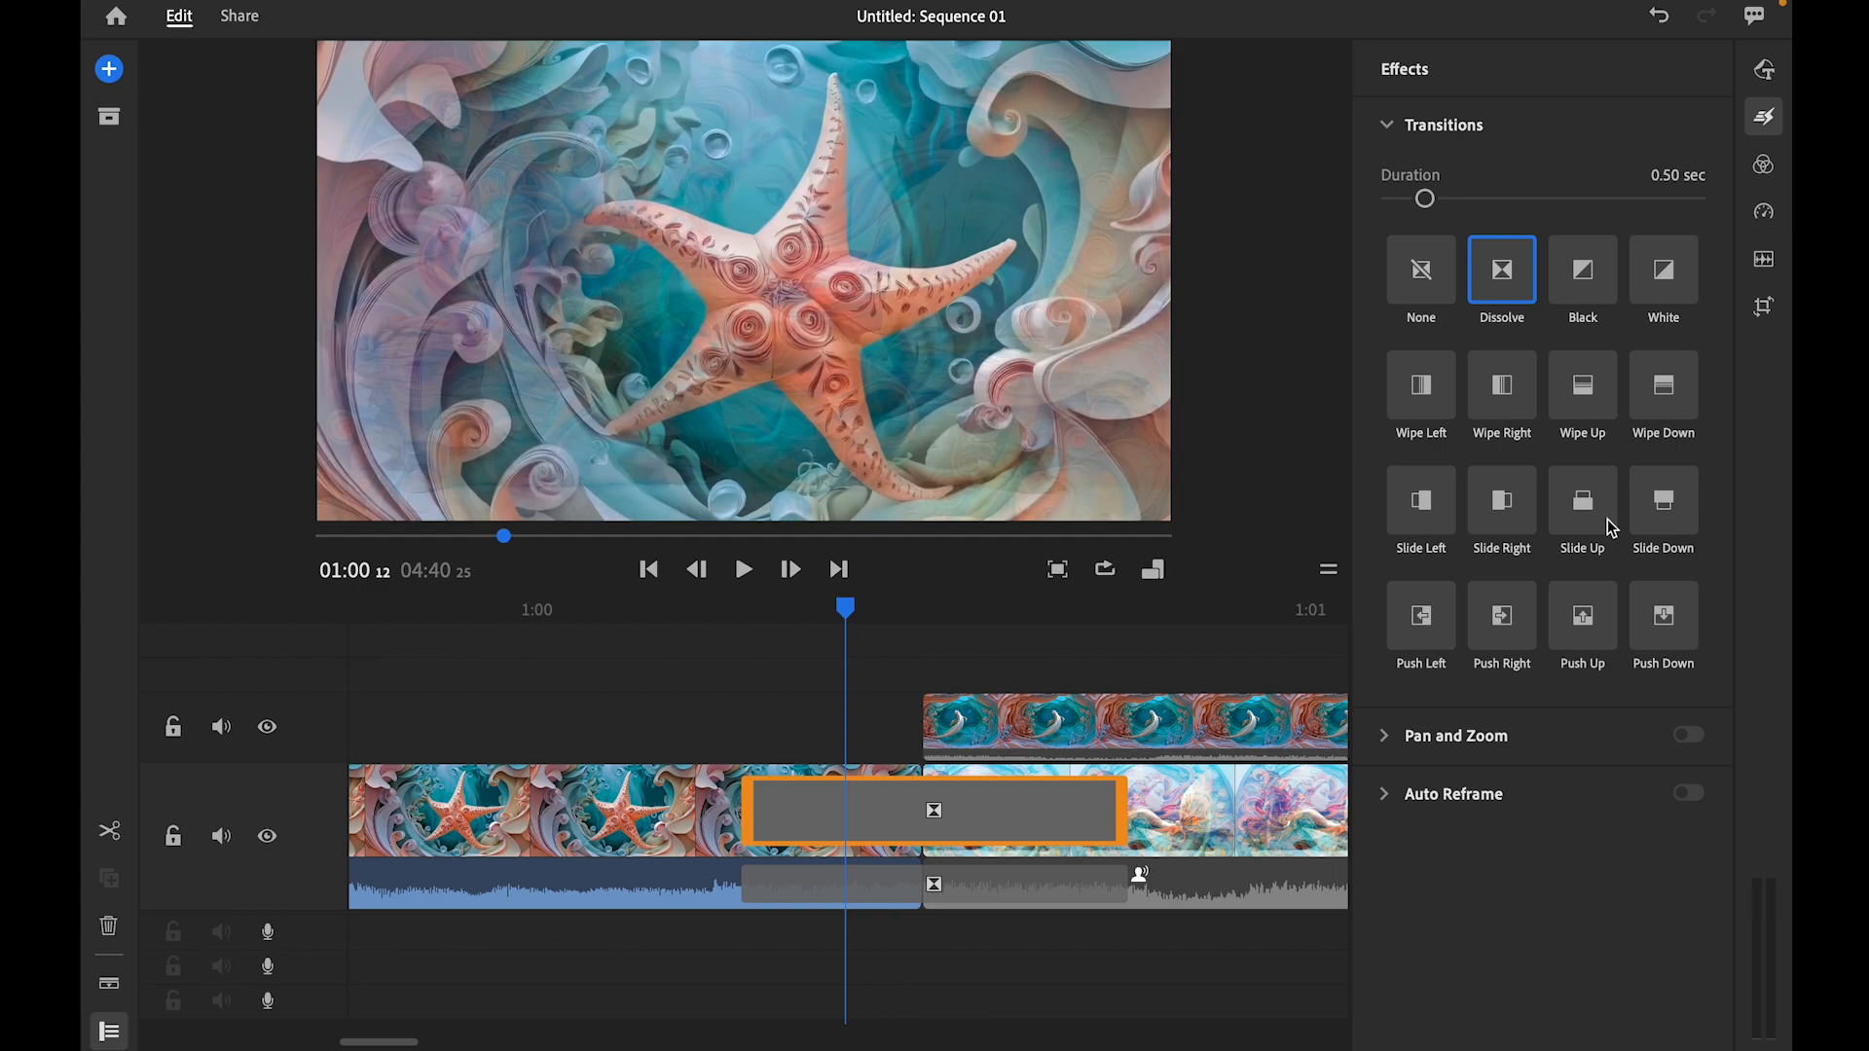
- Change the sequence's aspect ratio to 9:16 and turn on Auto Reframe for the first clip
{"action": "mouse_move", "coordinate": [1440, 804]}
{"action": "left_click", "coordinate": [1152, 570]}
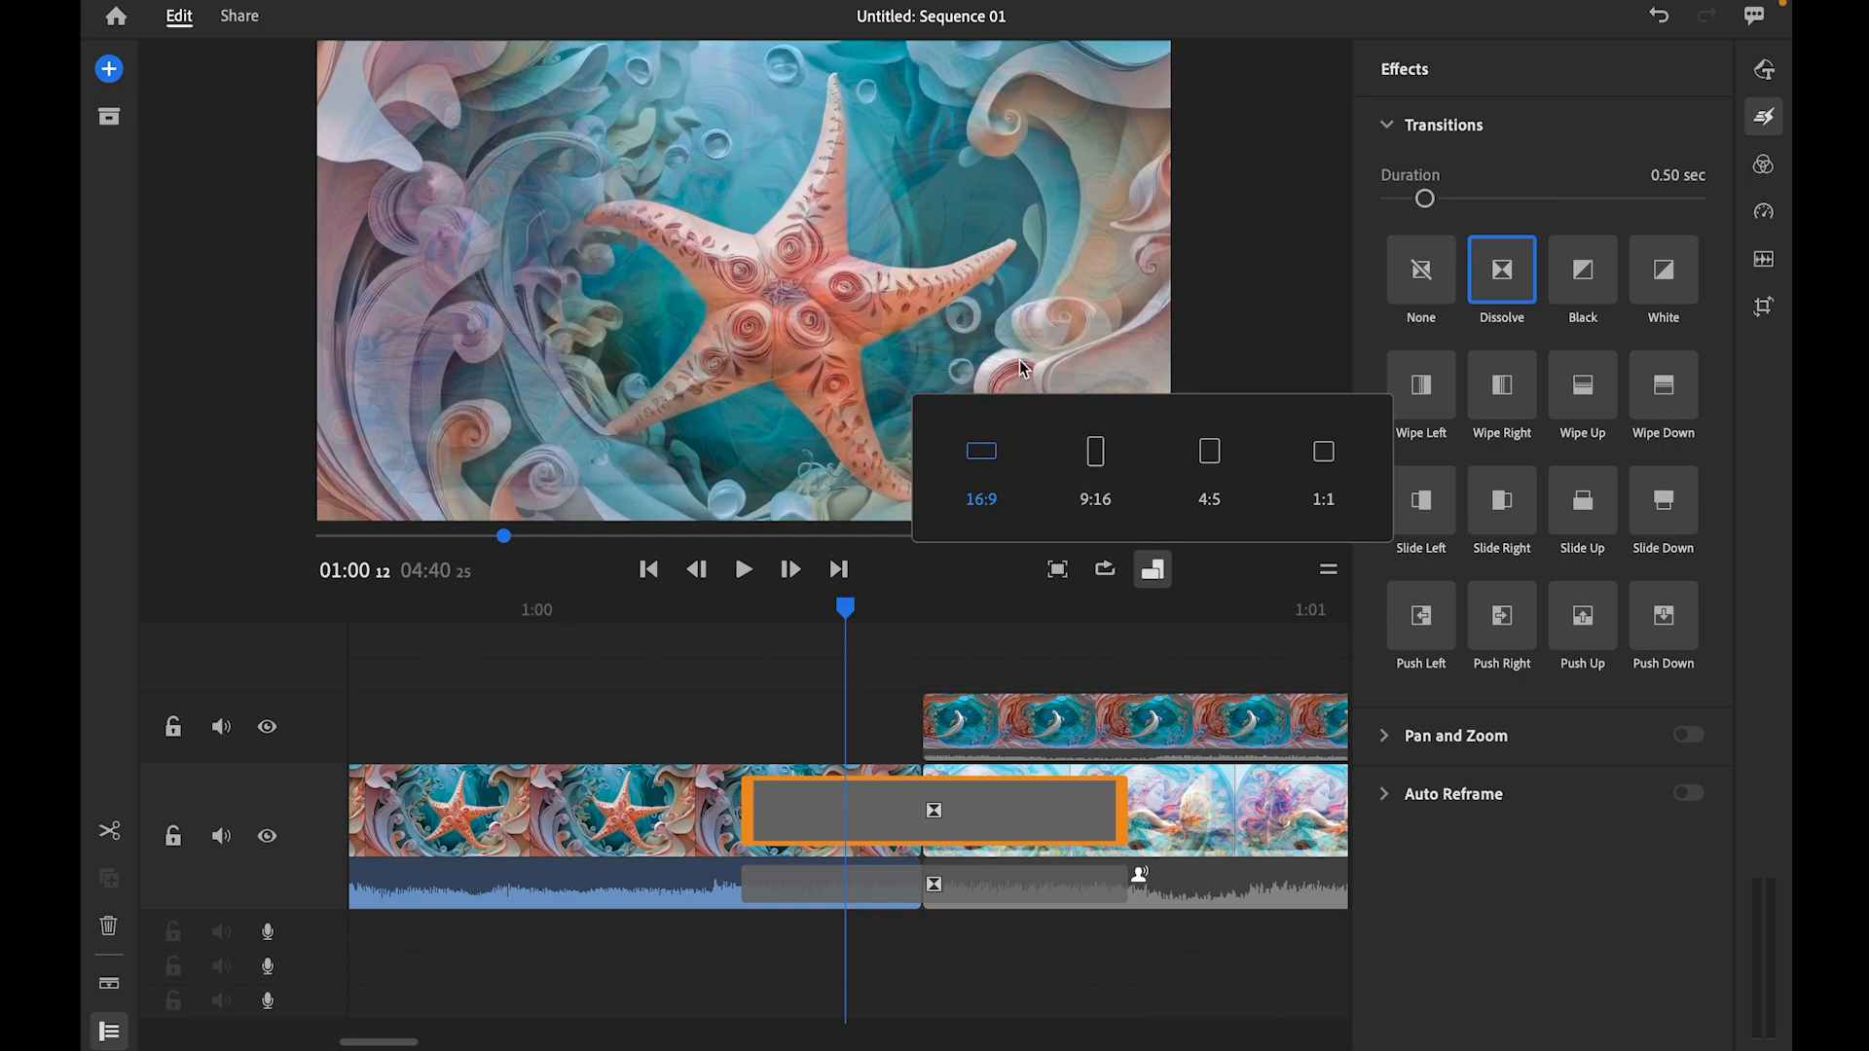
{"action": "left_click", "coordinate": [1098, 455]}
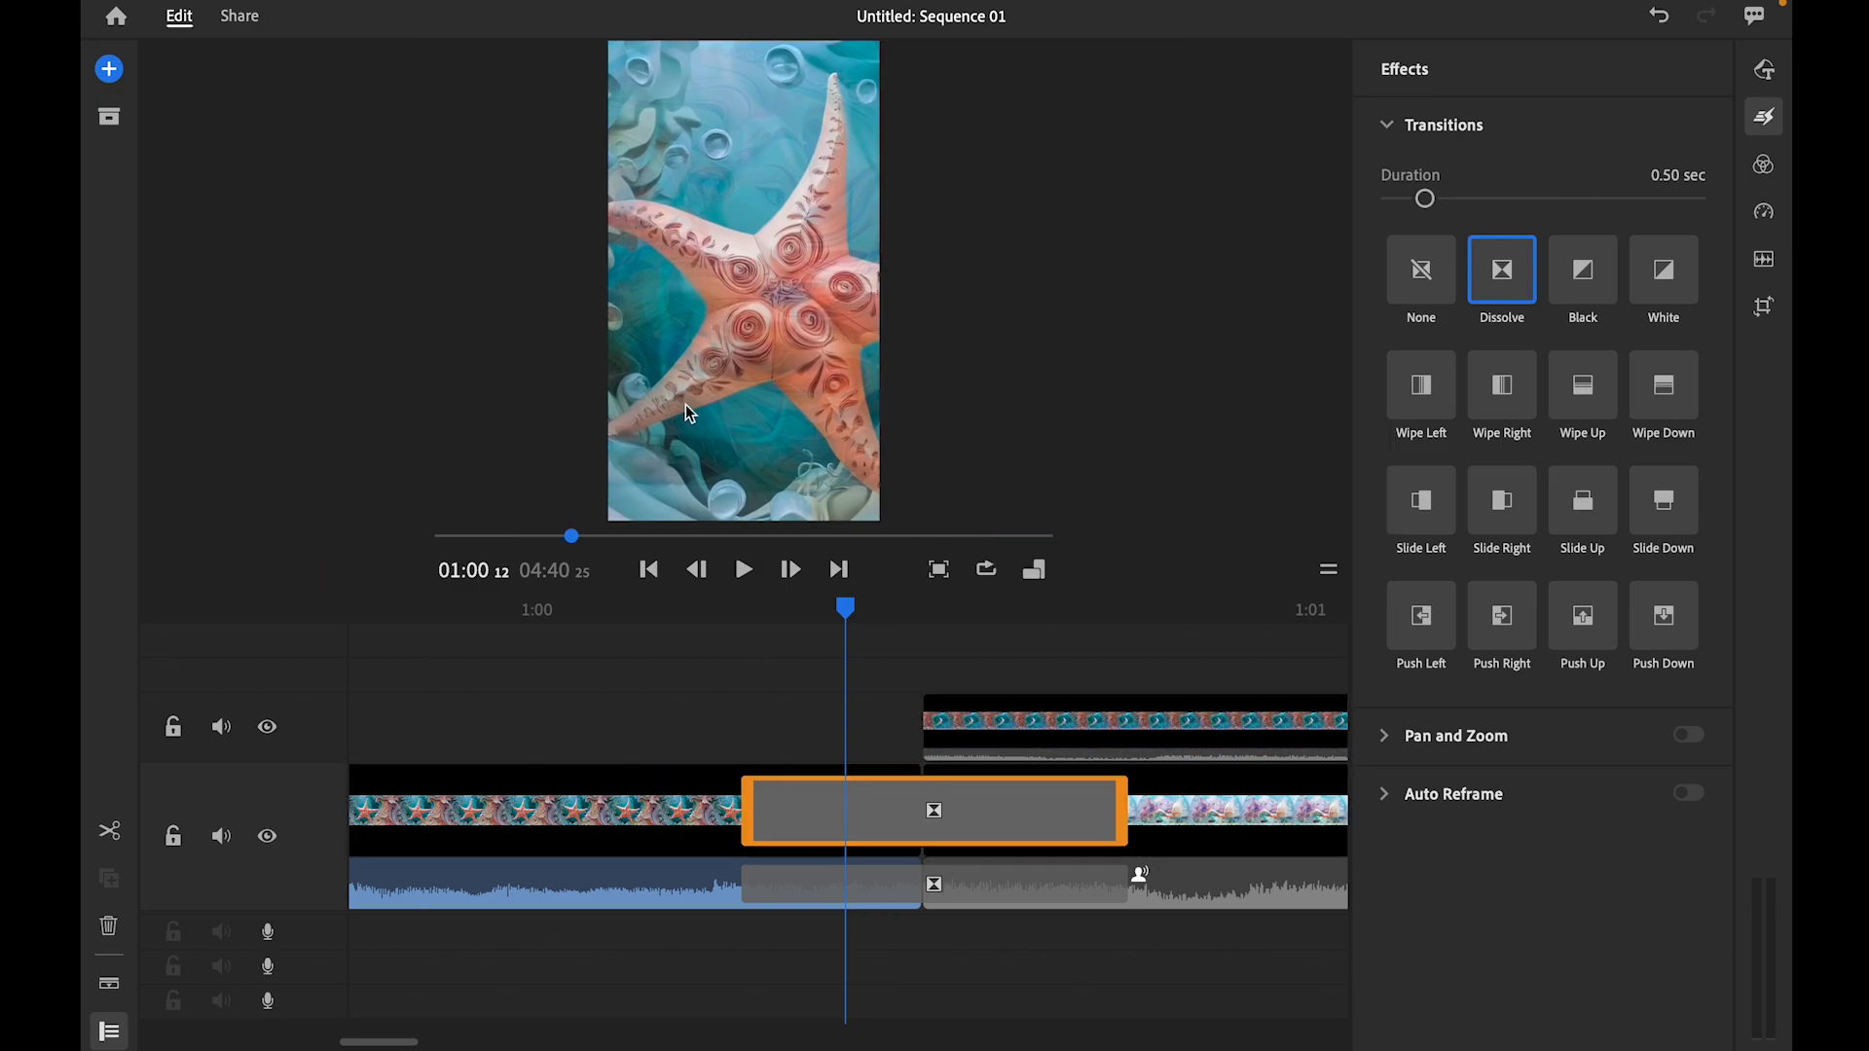
{"action": "left_click", "coordinate": [485, 813]}
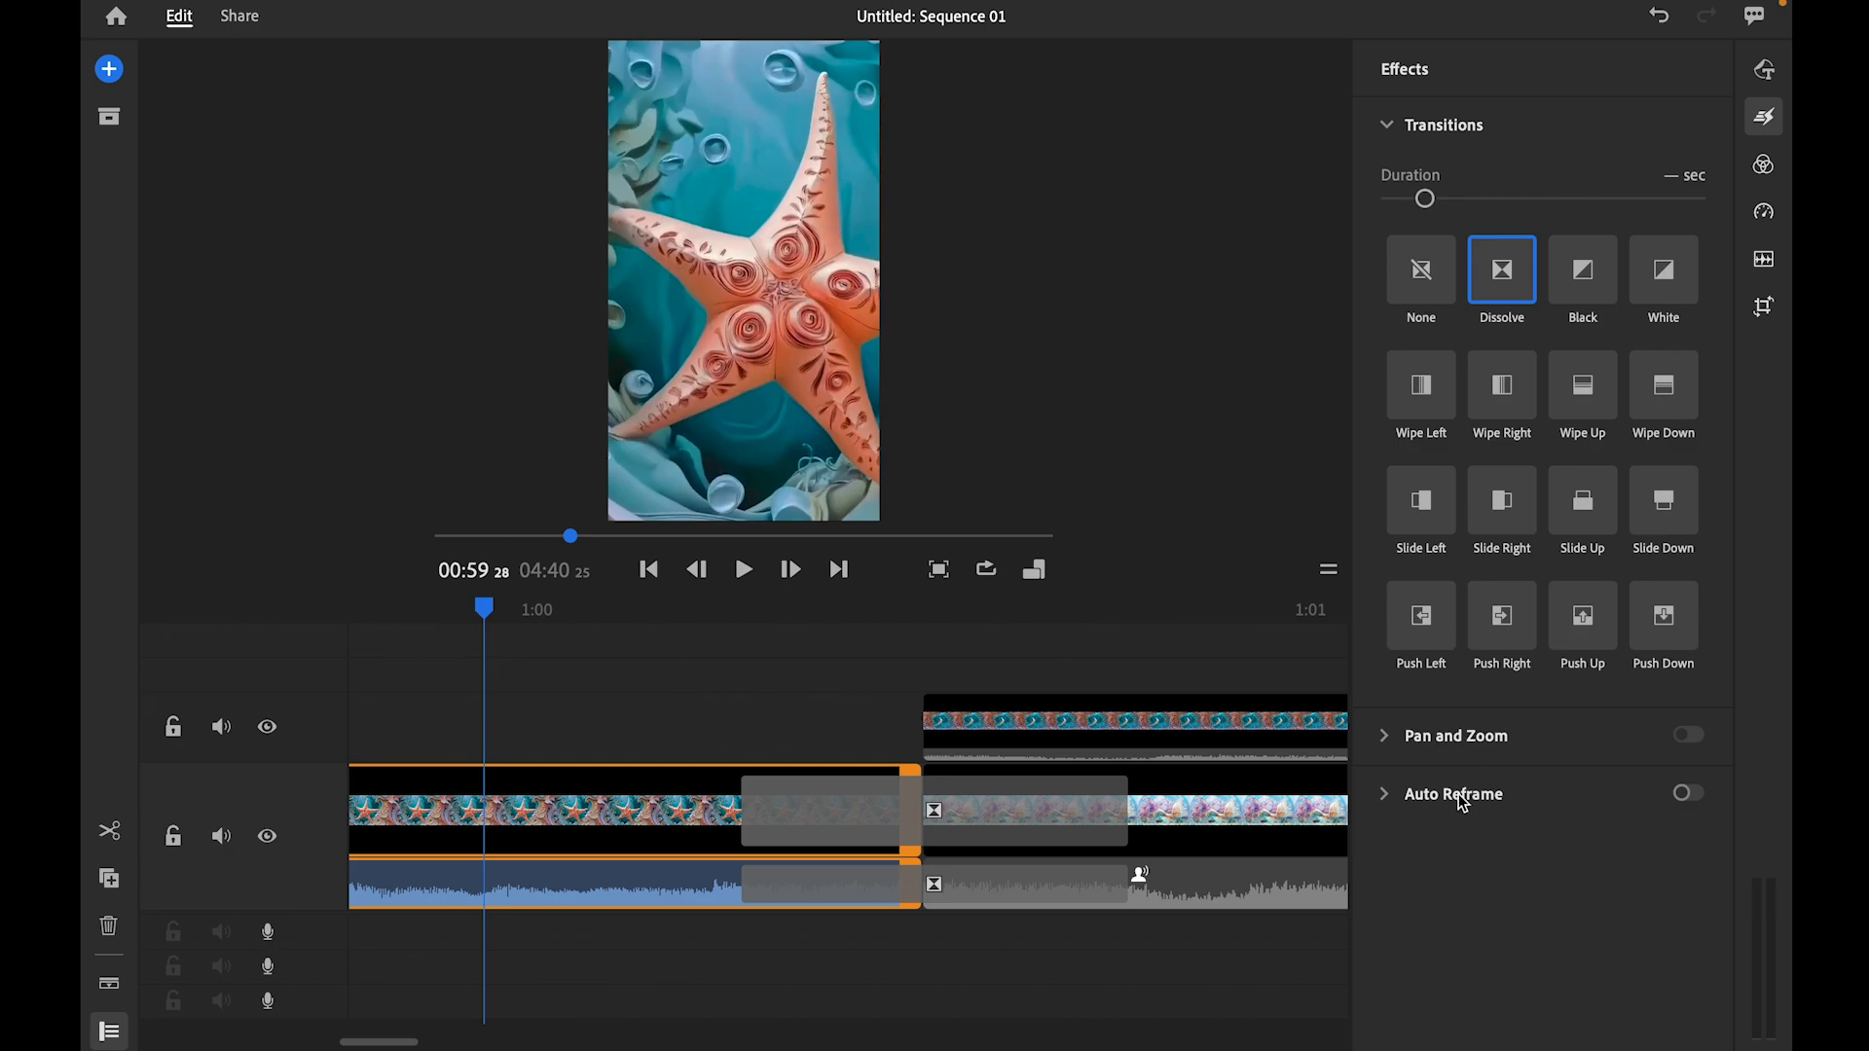
{"action": "left_click", "coordinate": [1687, 793]}
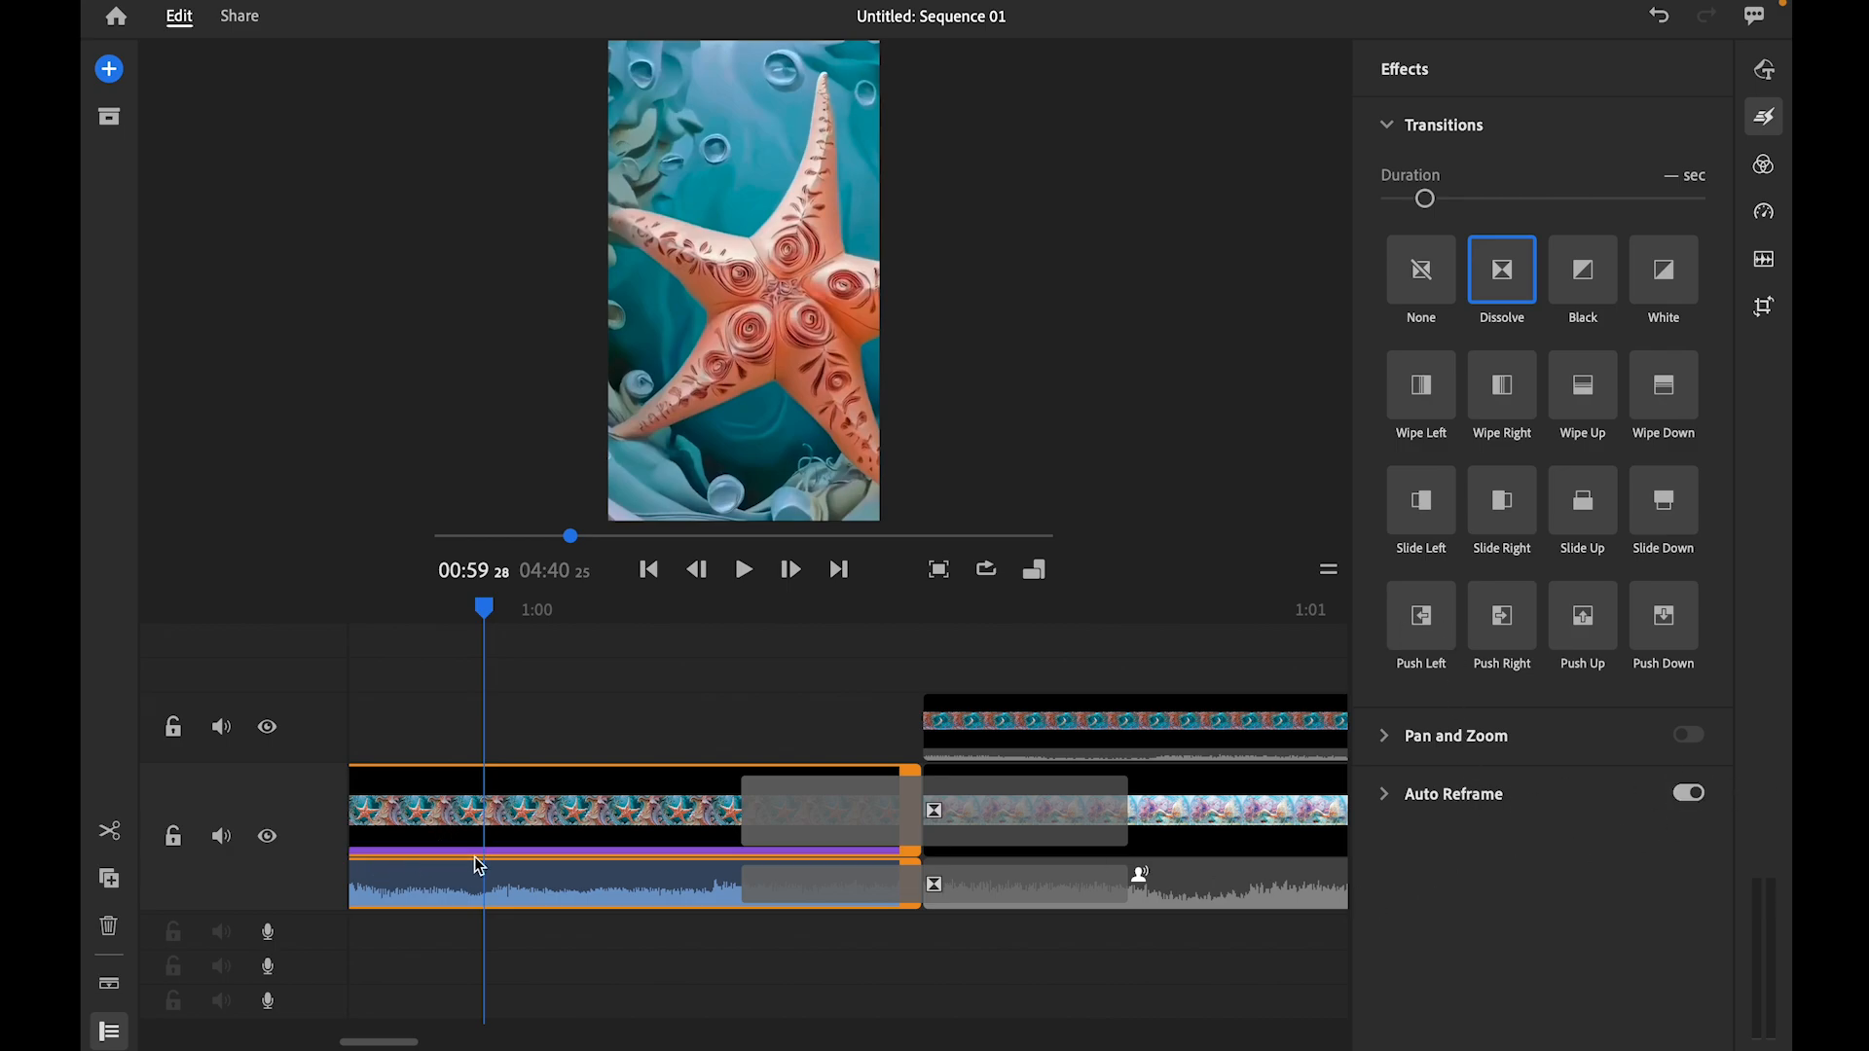
- Play the first clip from near its beginning to check the automatic reframing, stopping at the fish scene
{"action": "scroll", "coordinate": [839, 855], "scroll_direction": "left", "scroll_amount": 10}
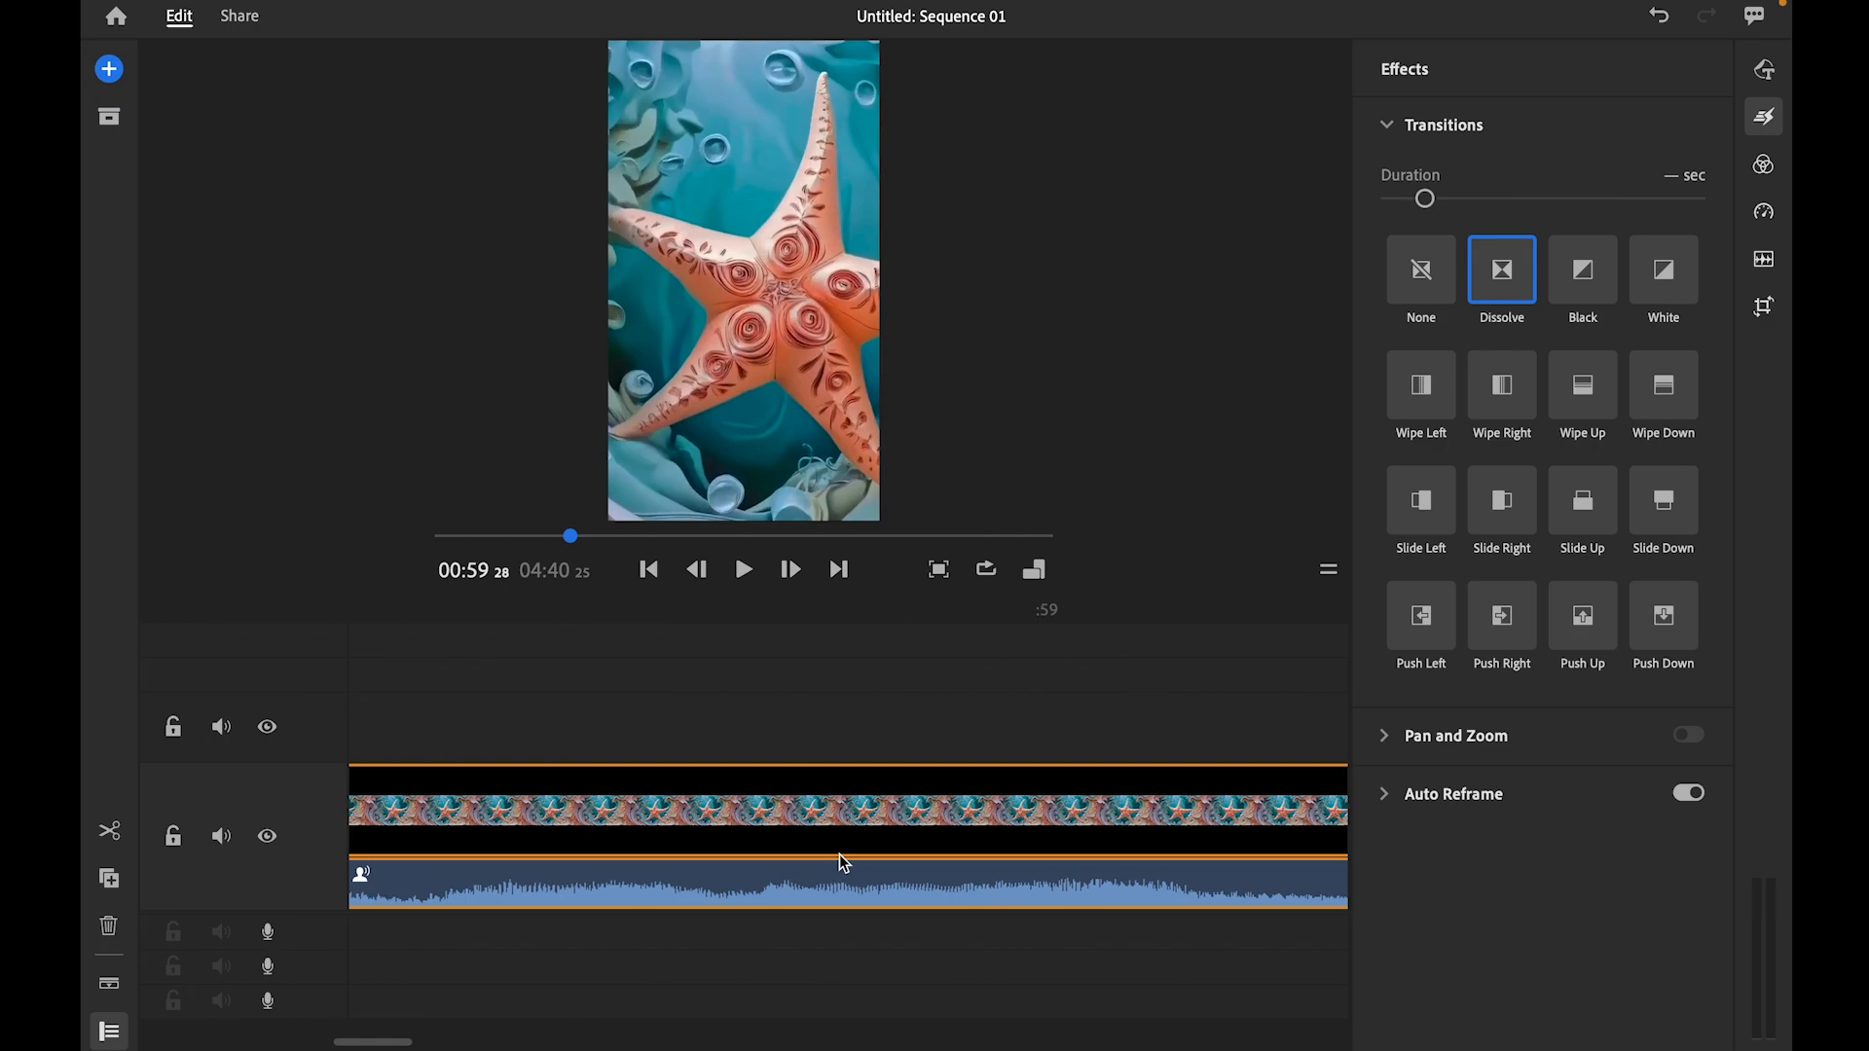
{"action": "scroll", "coordinate": [839, 854], "scroll_direction": "down", "scroll_amount": 4}
{"action": "scroll", "coordinate": [839, 855], "scroll_direction": "down", "scroll_amount": 5}
{"action": "scroll", "coordinate": [680, 832], "scroll_direction": "left", "scroll_amount": 20}
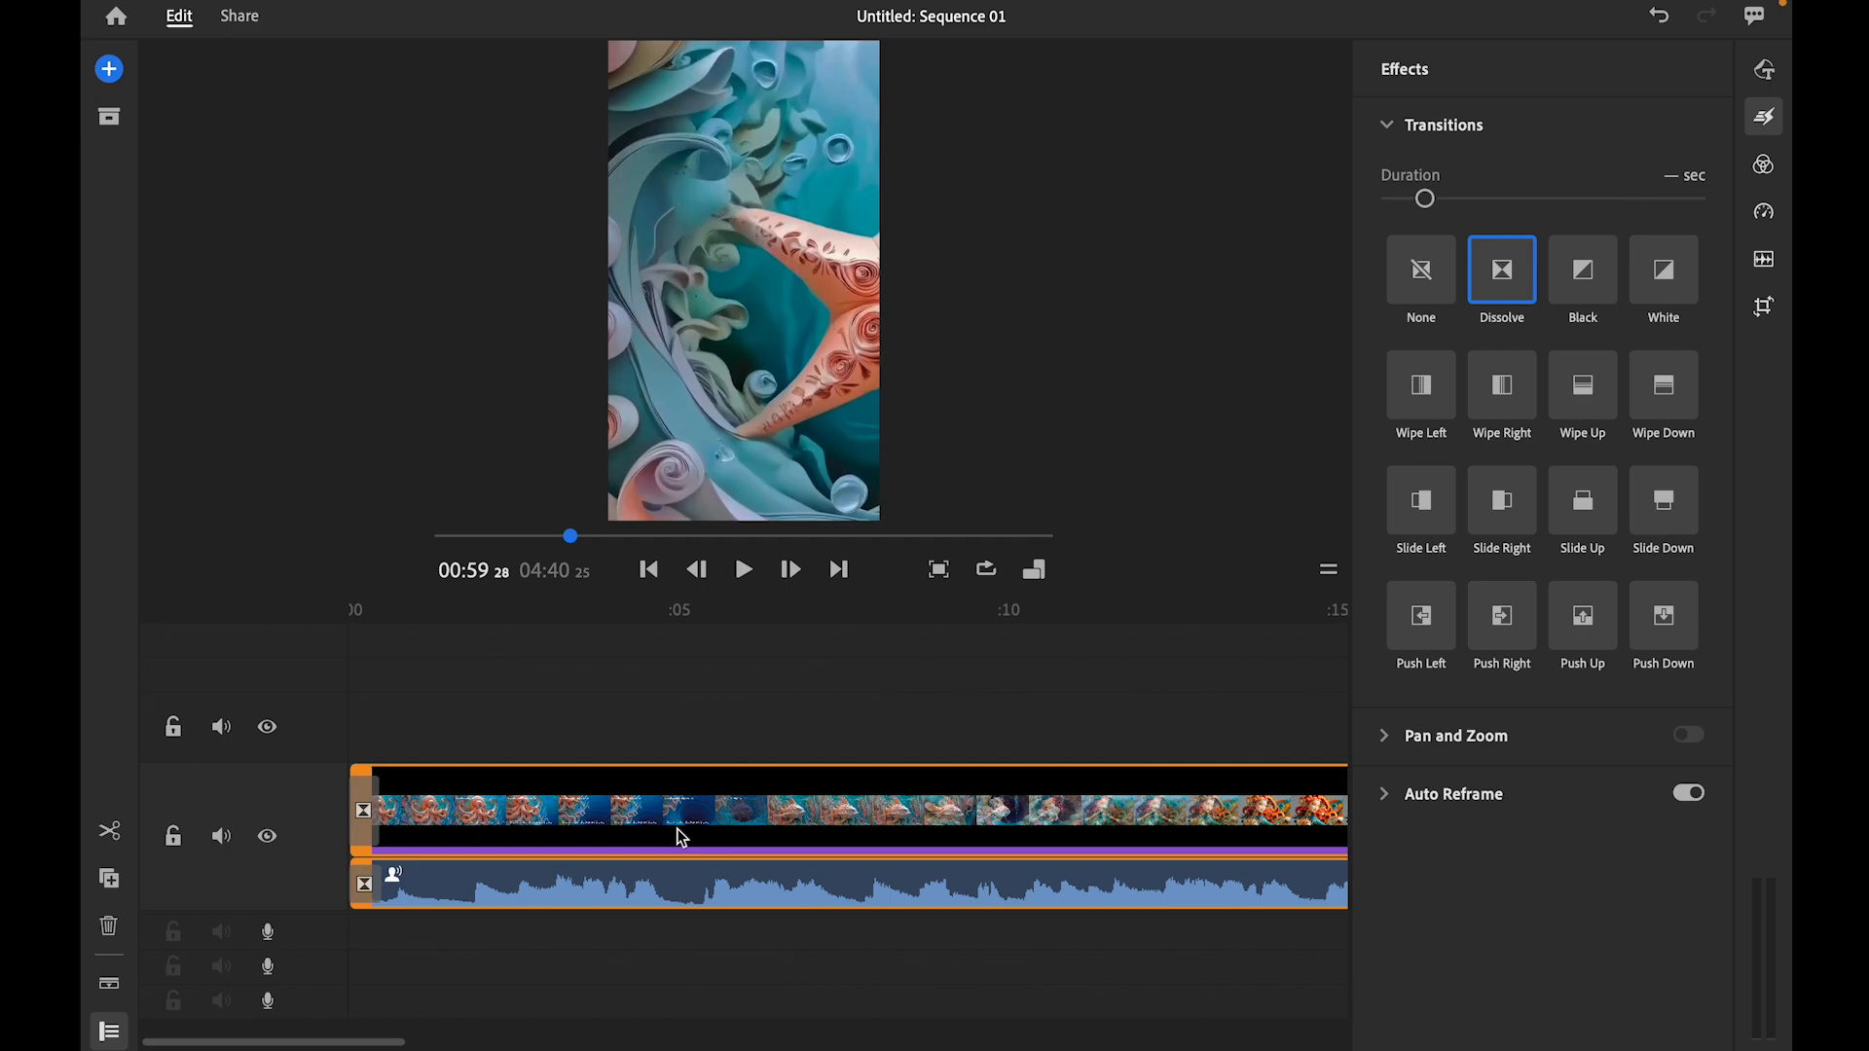
{"action": "left_click", "coordinate": [385, 814]}
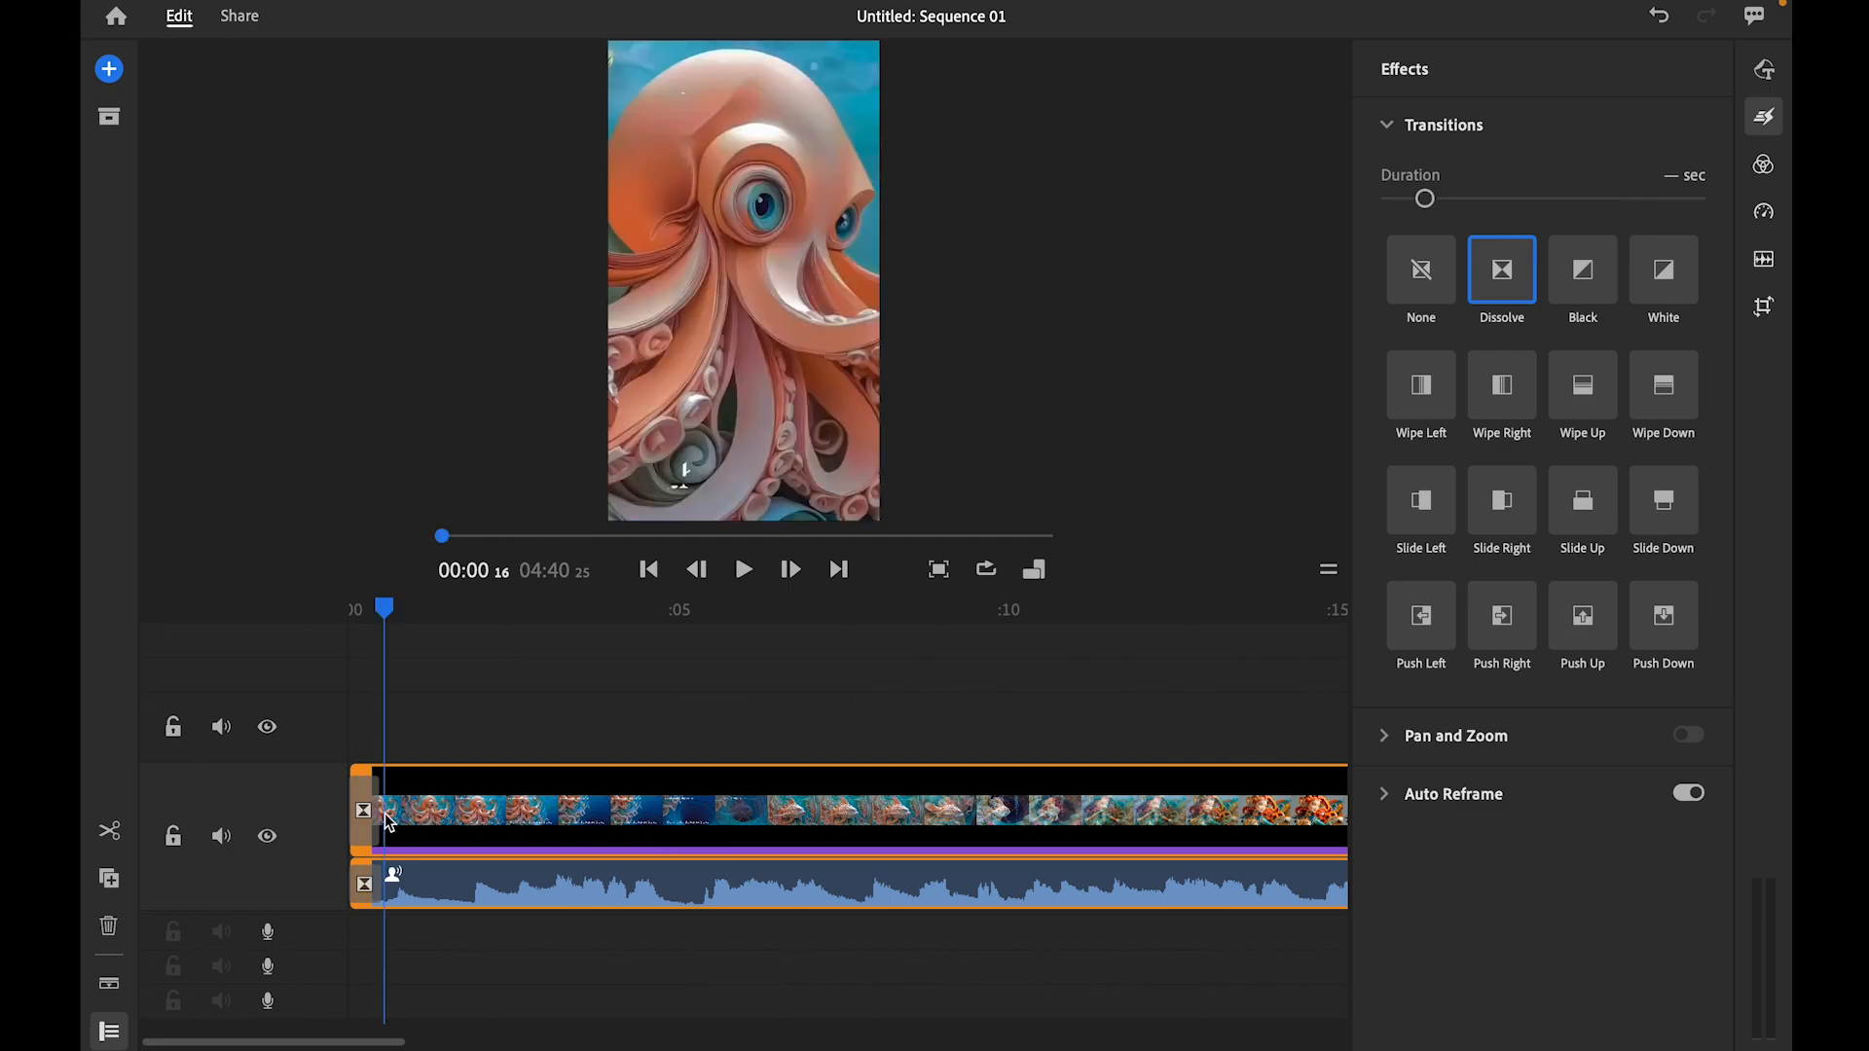
{"action": "left_click", "coordinate": [743, 572]}
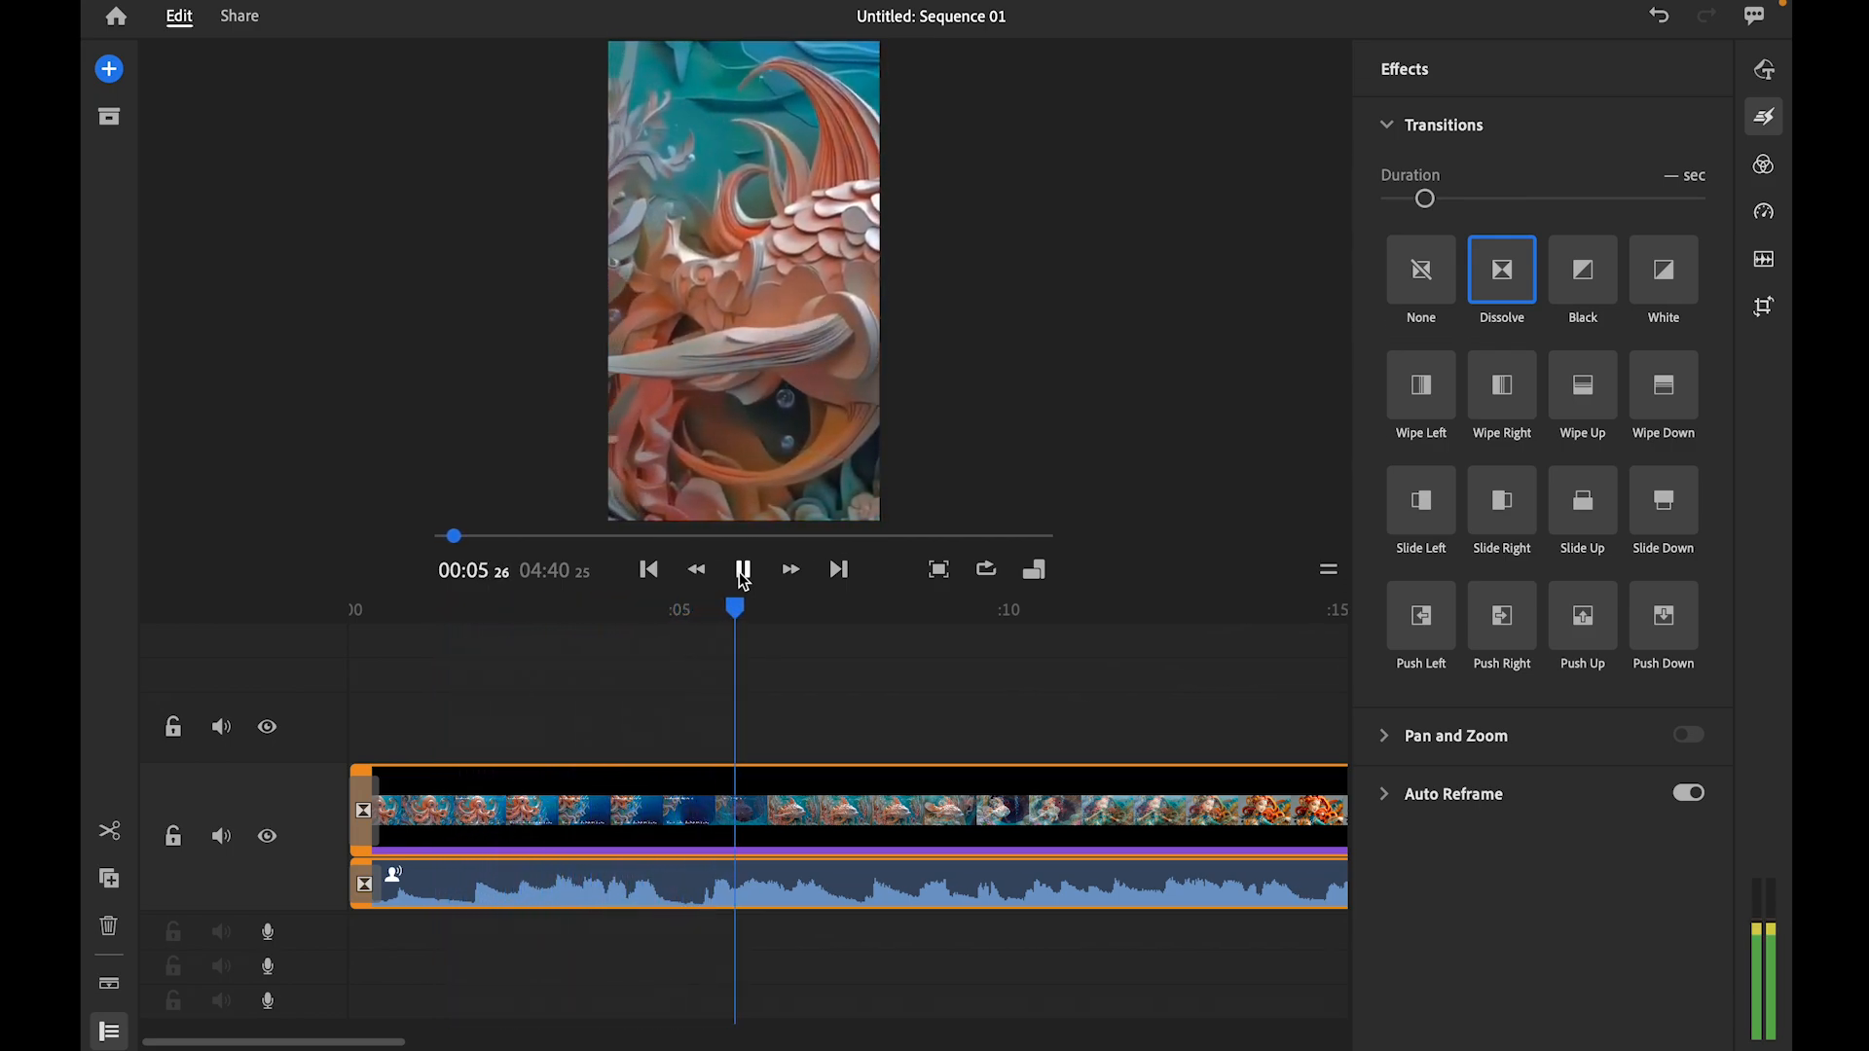
{"action": "left_click", "coordinate": [743, 571]}
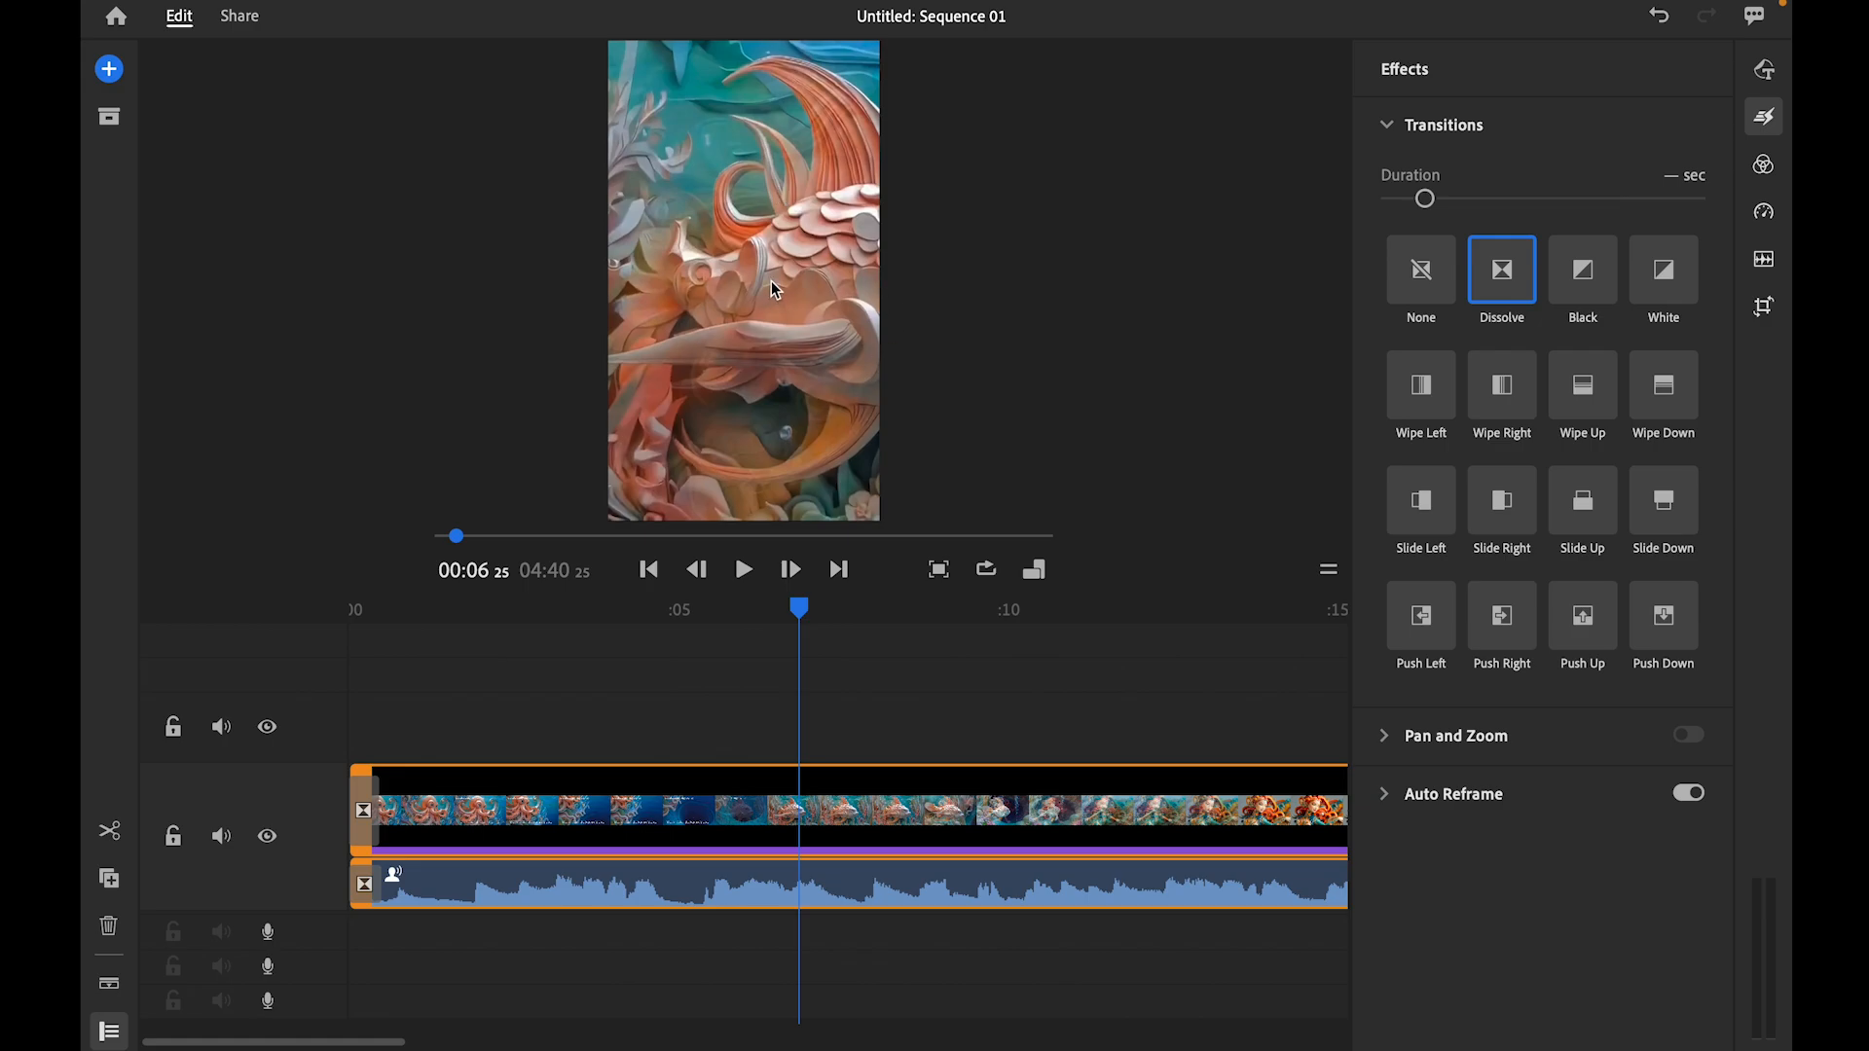
- Adjust the Auto Reframe framing of the first clip so the frame covers the fish's head, and apply it
{"action": "left_click", "coordinate": [1435, 799]}
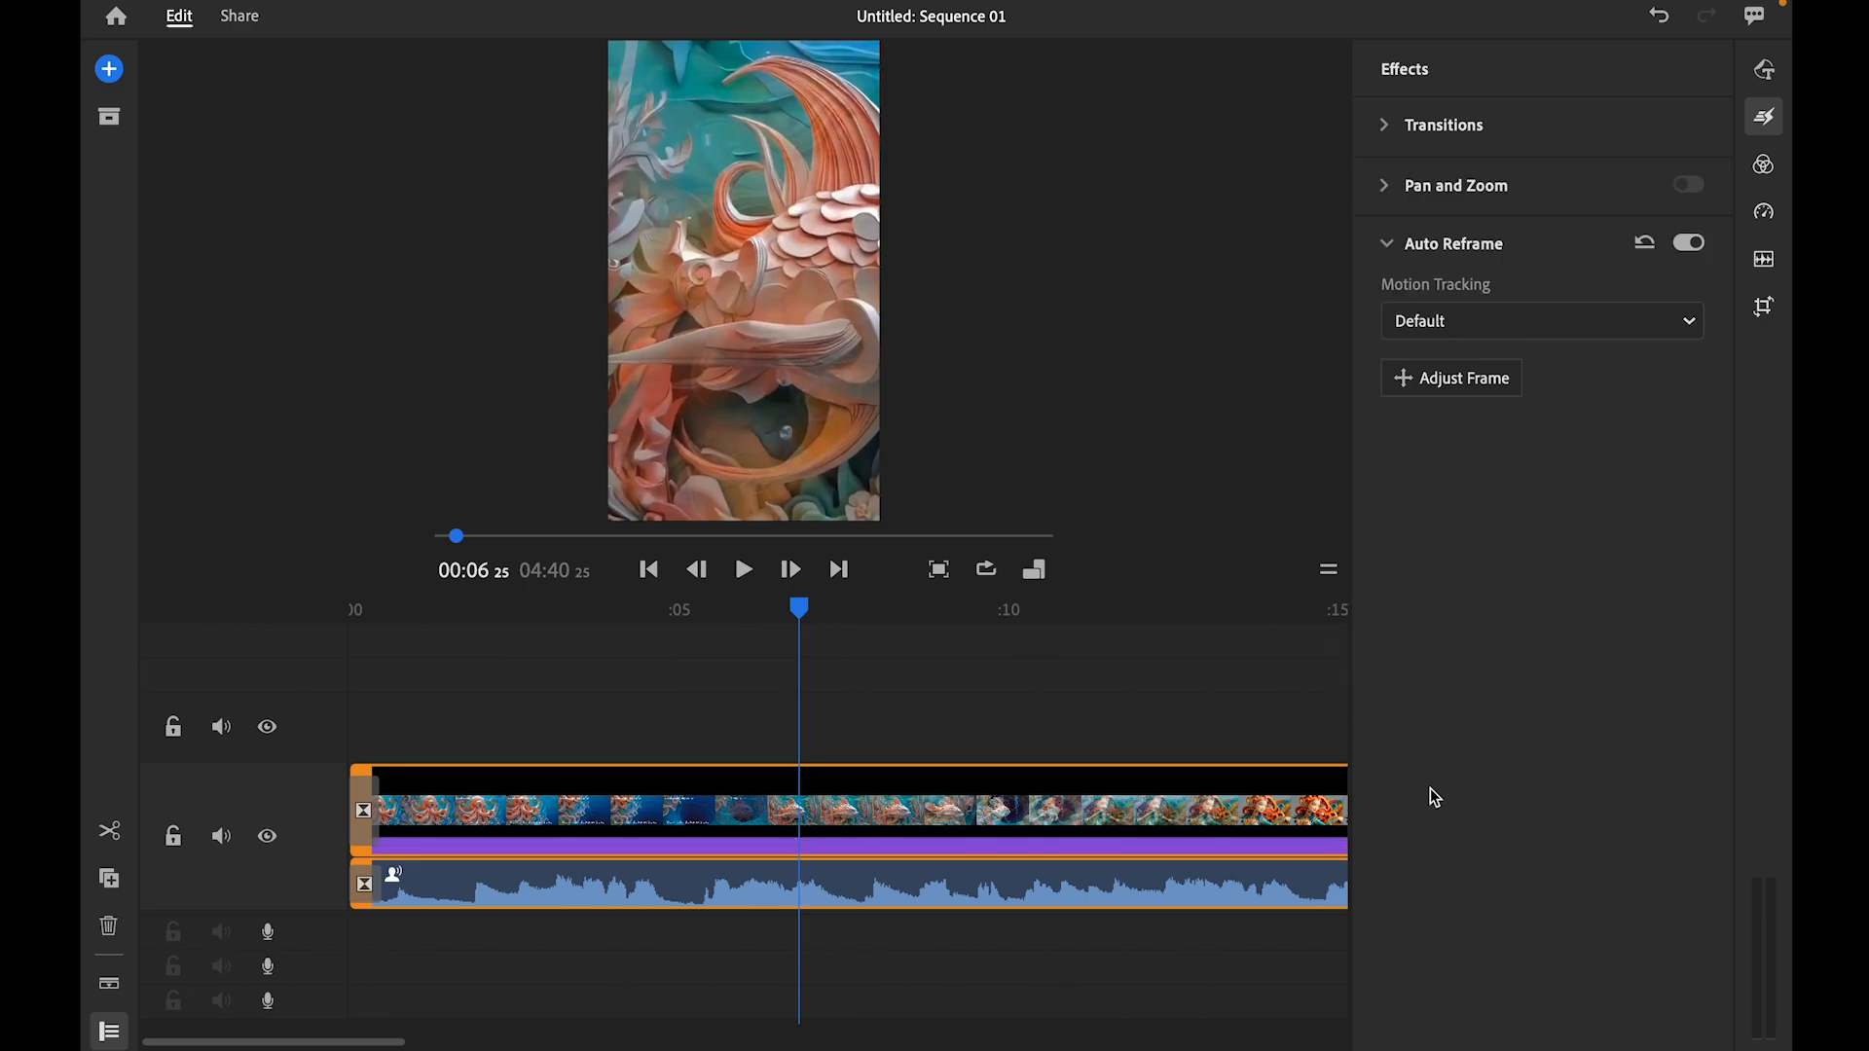
{"action": "left_click", "coordinate": [1470, 382]}
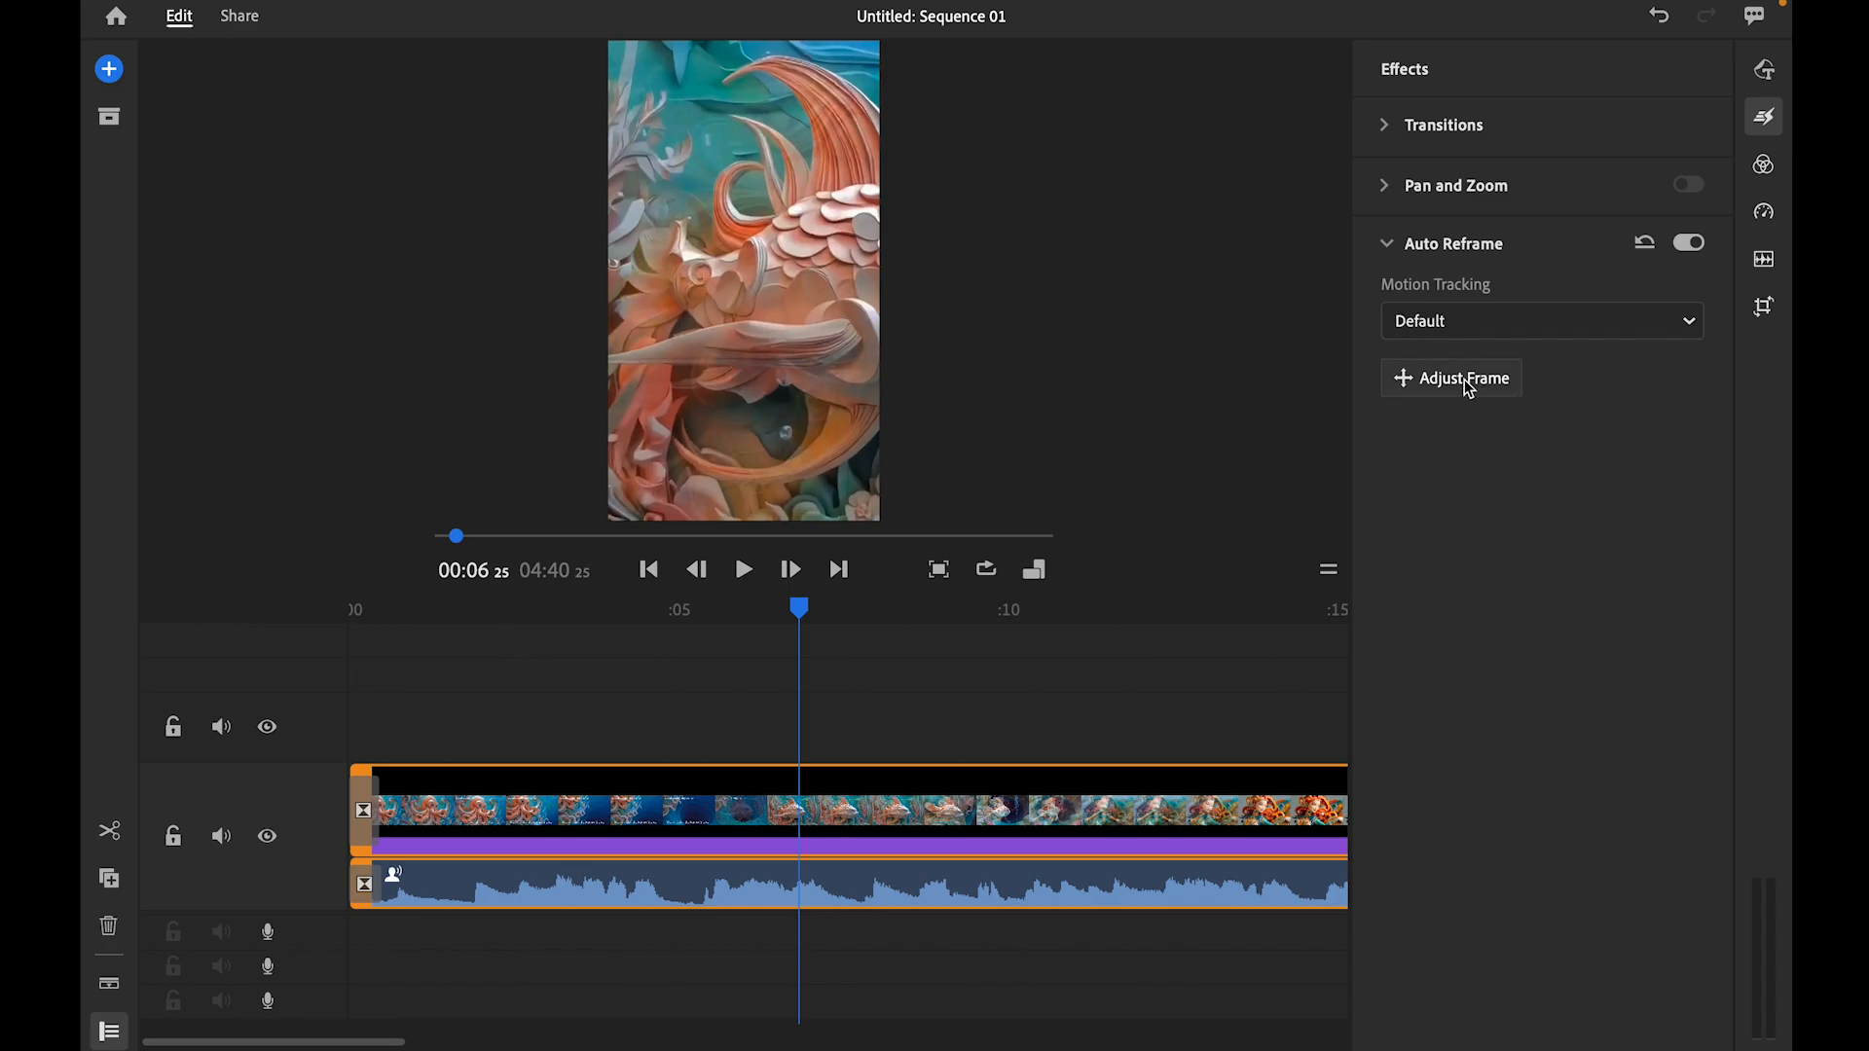
{"action": "left_click_drag", "start_coordinate": [858, 594], "coordinate": [975, 588]}
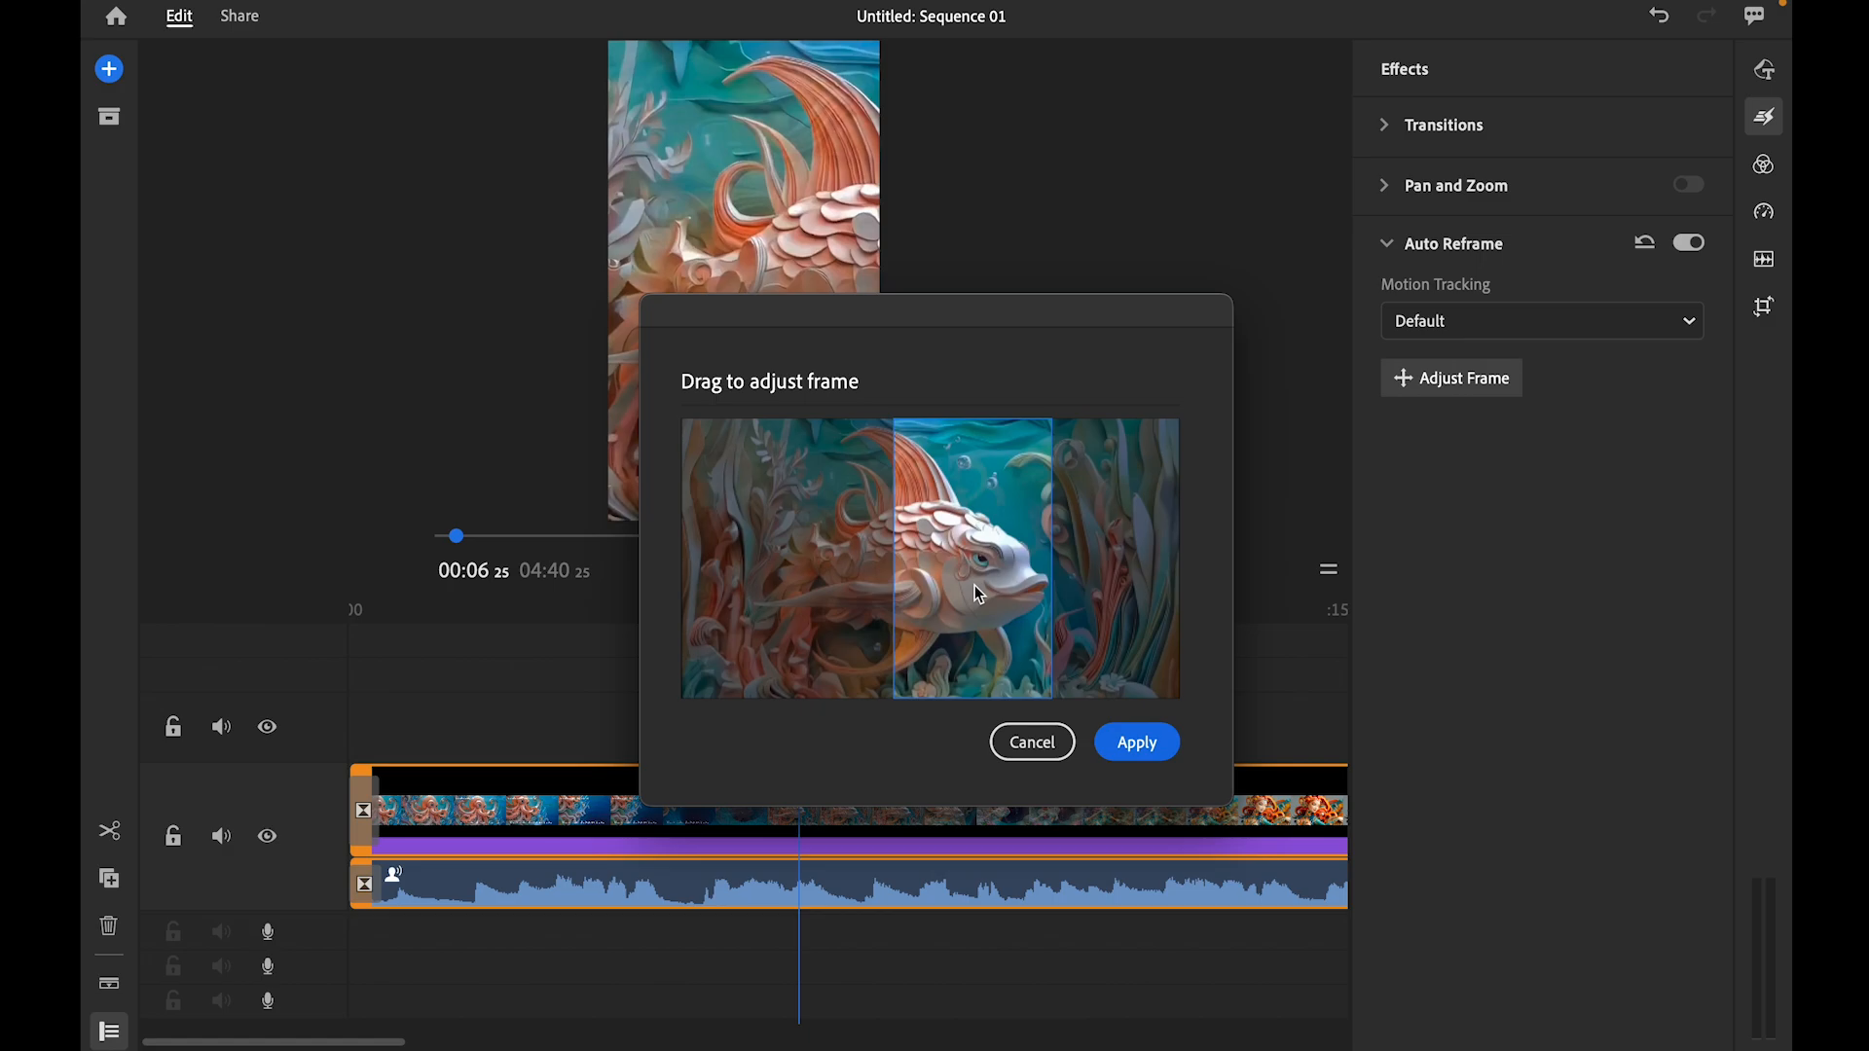
{"action": "left_click", "coordinate": [1143, 745]}
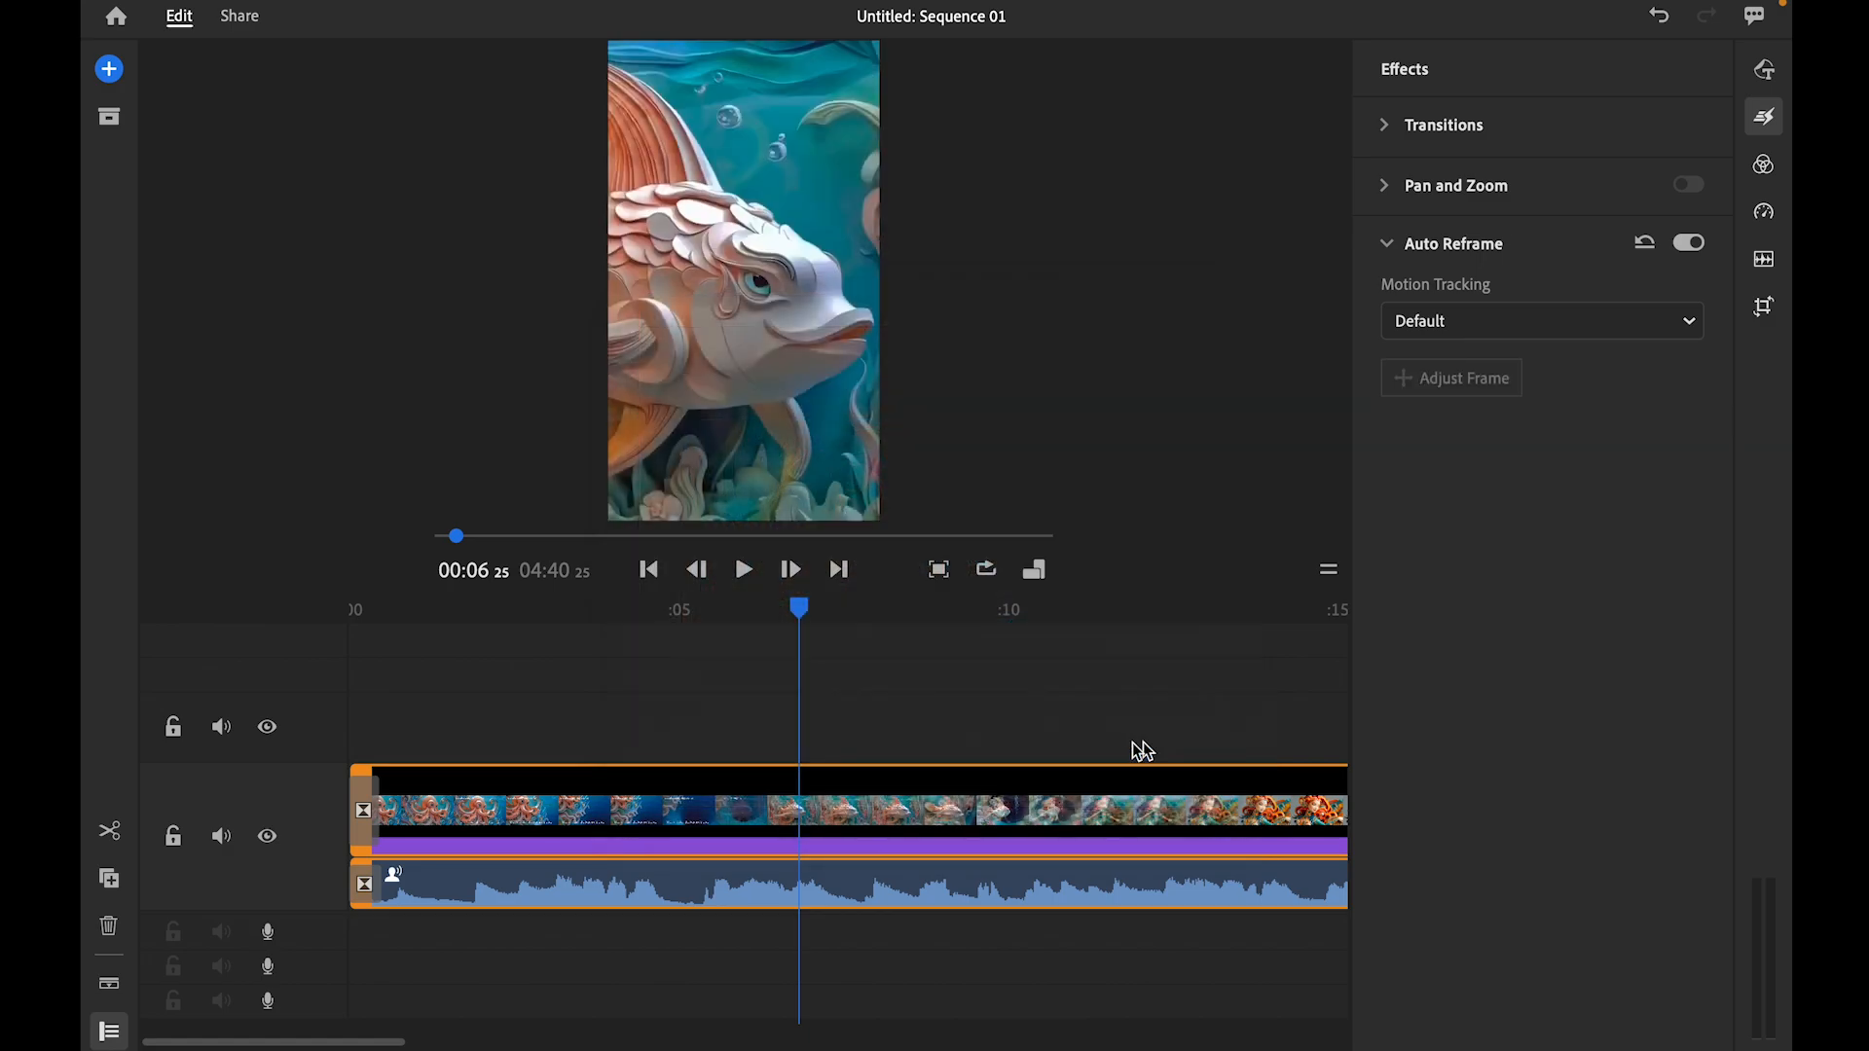
- Play the first clip from about 2 seconds through the fish scene to check the adjusted framing
{"action": "left_click", "coordinate": [501, 807]}
{"action": "left_click", "coordinate": [746, 575]}
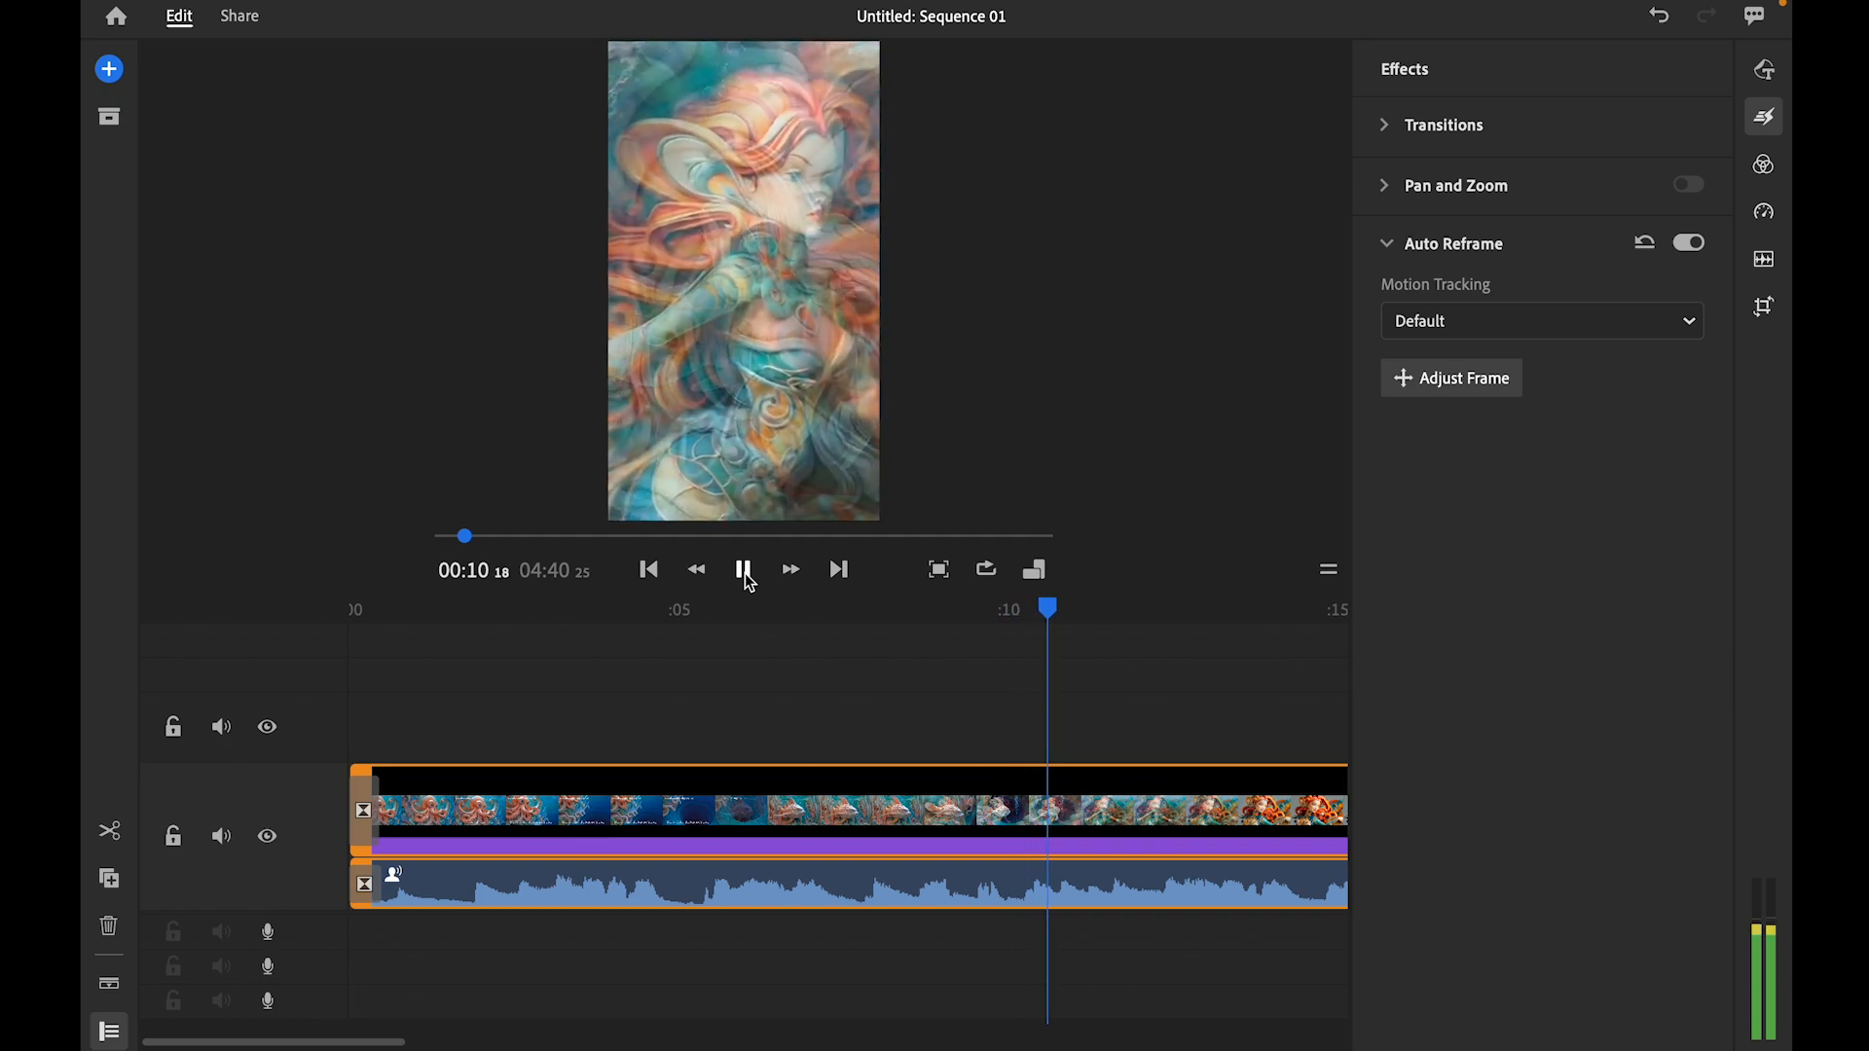
{"action": "left_click", "coordinate": [746, 578]}
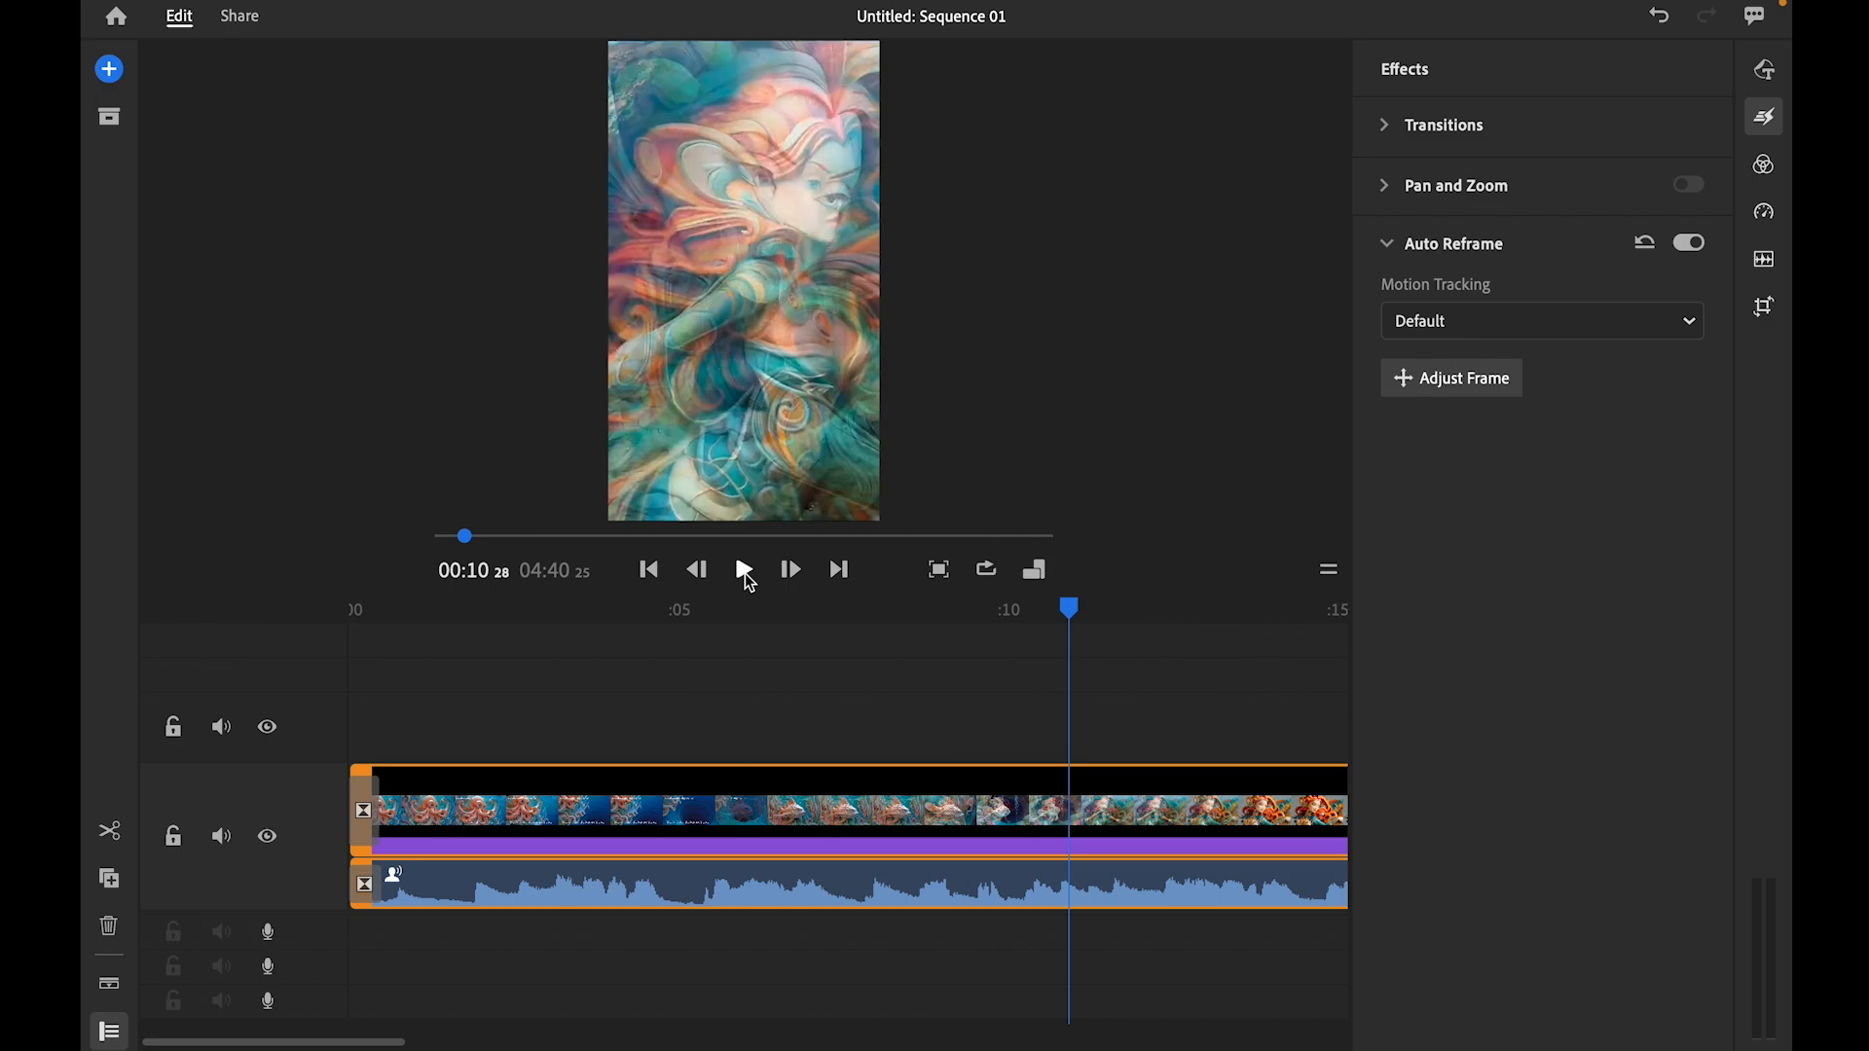
- Try the Airy, Cinematic and Cyan Tone color presets on the first clip and set the preset back to None
{"action": "left_click", "coordinate": [1764, 167]}
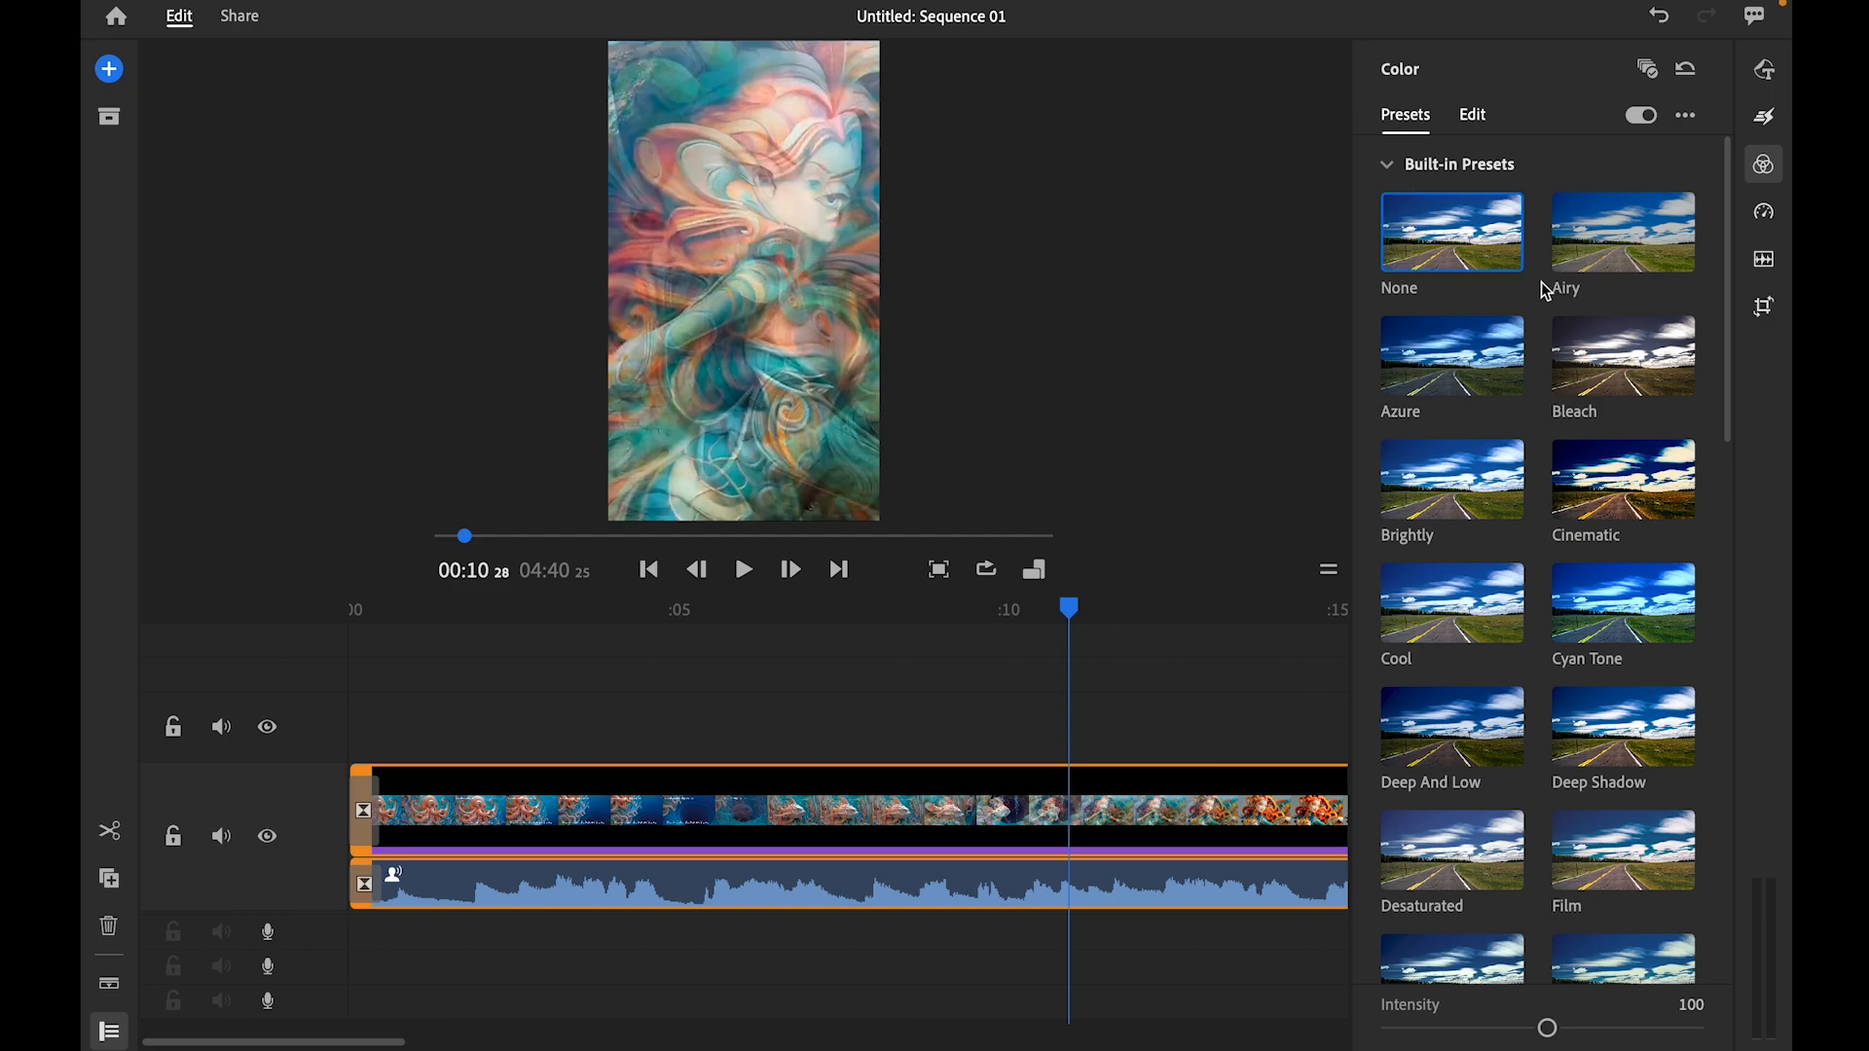
{"action": "left_click", "coordinate": [1602, 251]}
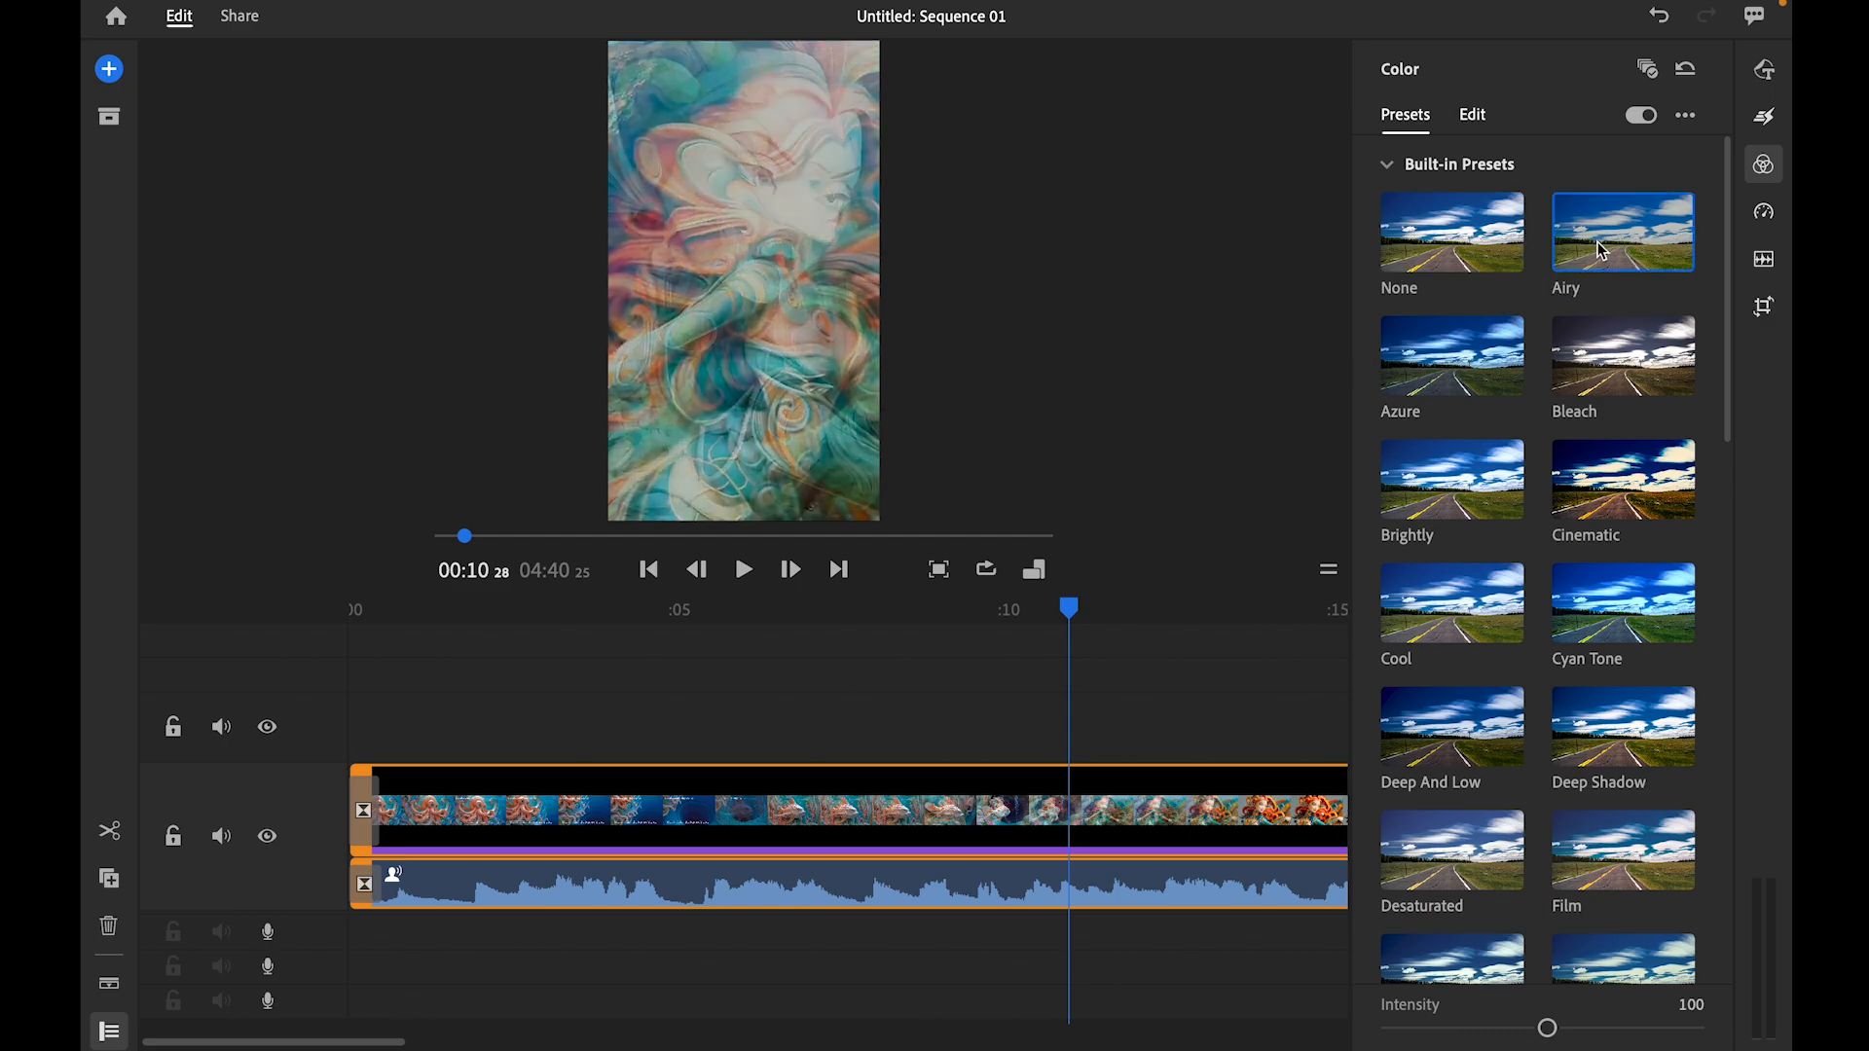
{"action": "left_click", "coordinate": [1626, 500]}
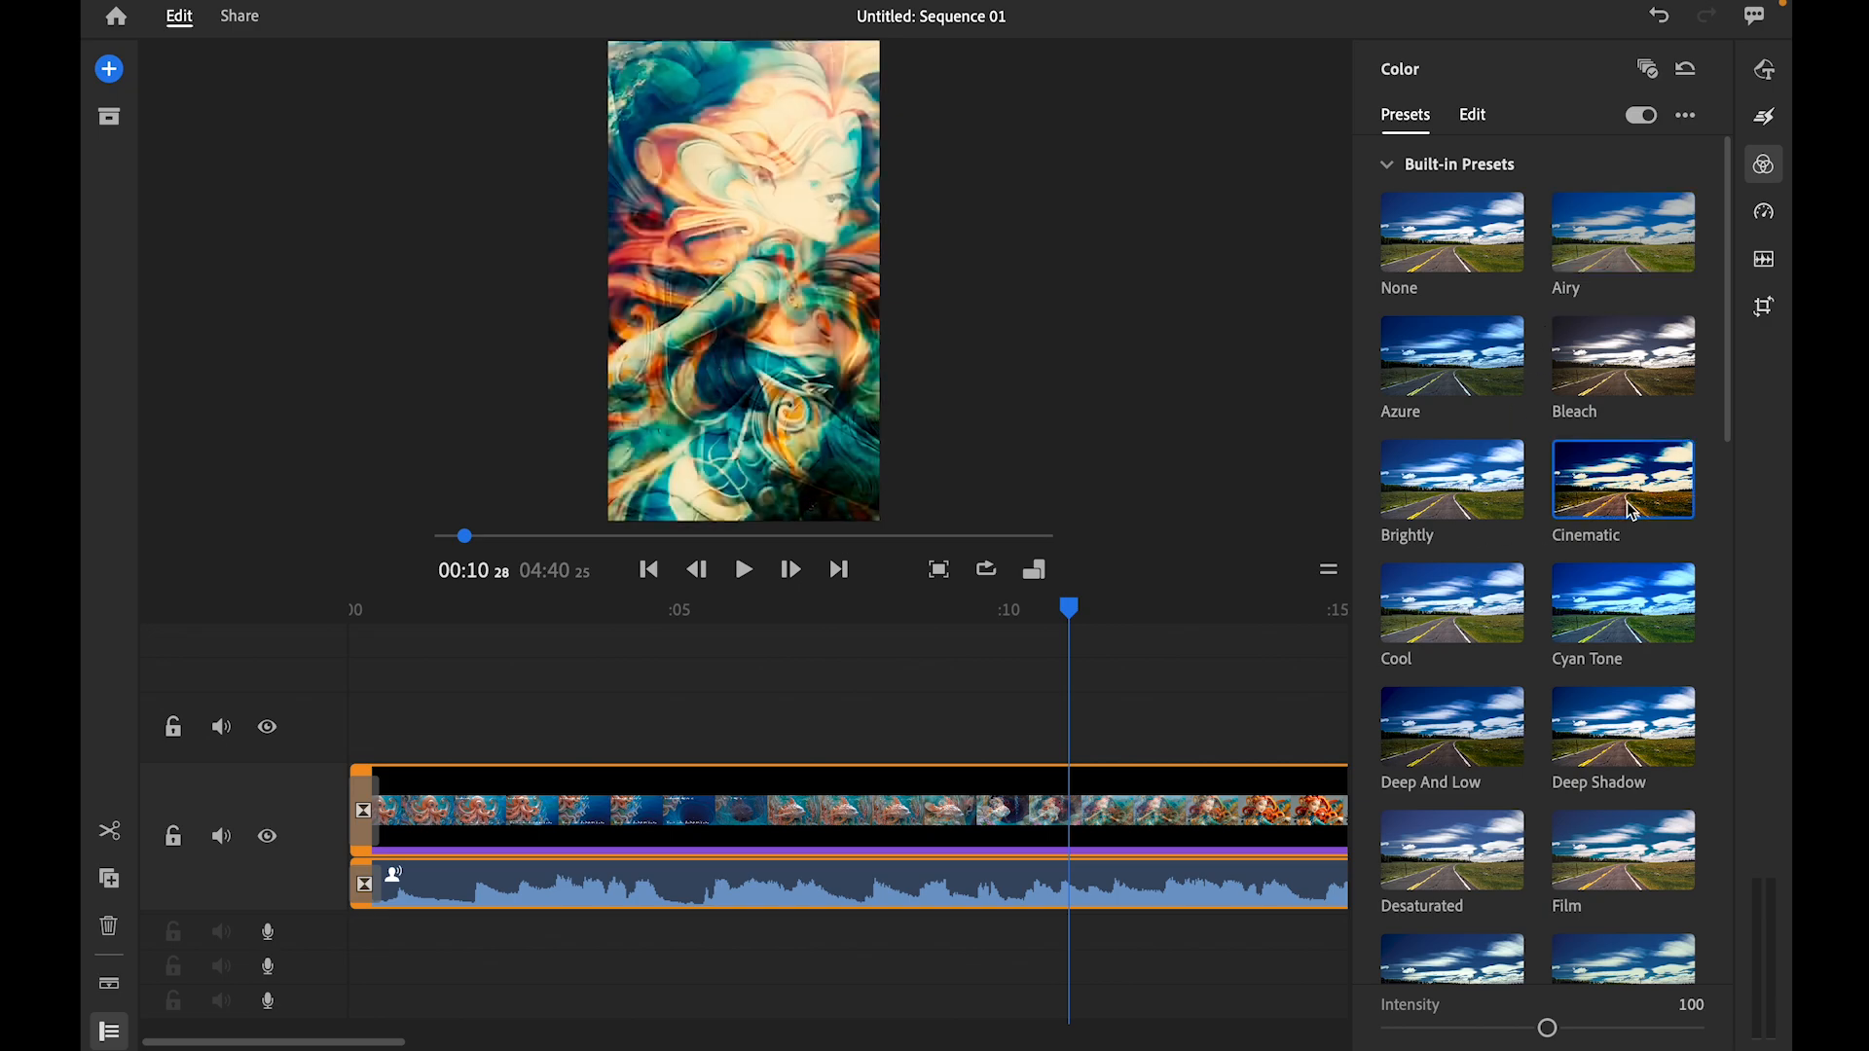
{"action": "left_click", "coordinate": [1620, 620]}
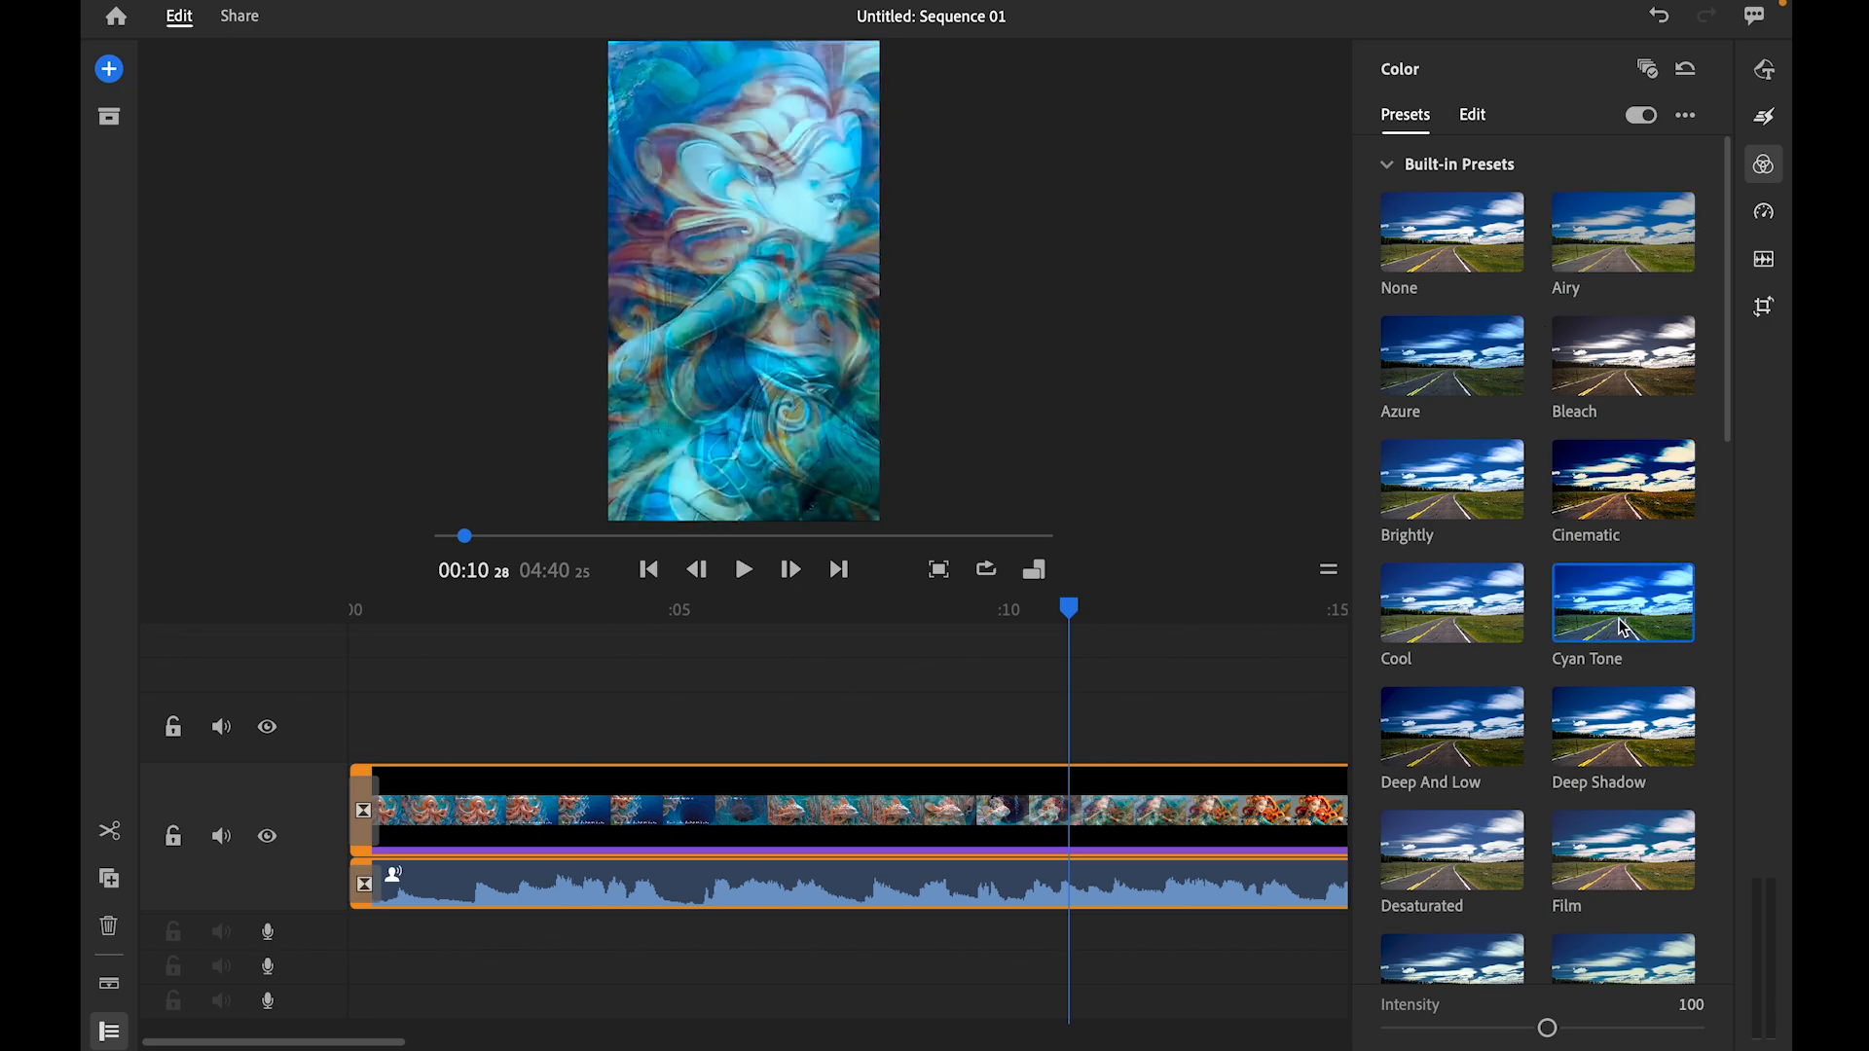
{"action": "left_click", "coordinate": [1466, 243]}
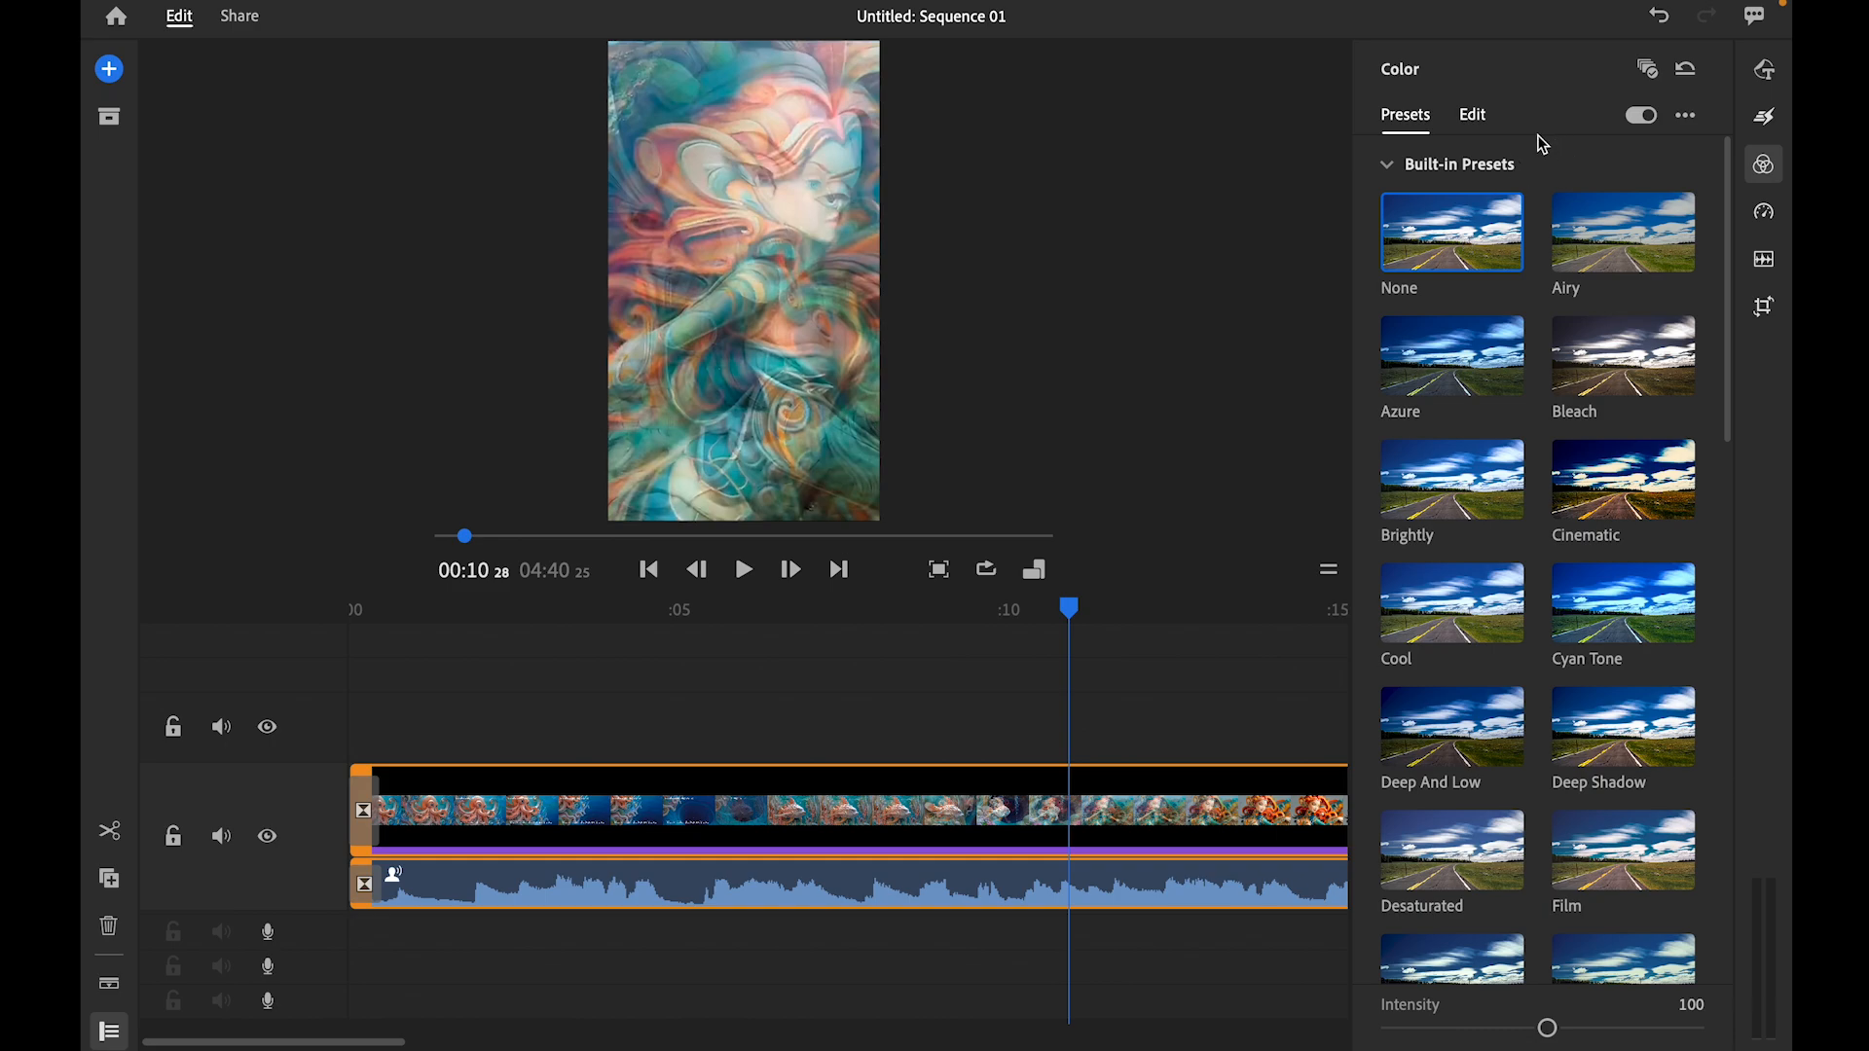
- Review the first clip's manual color adjustments, speed options and audio settings without changing anything
{"action": "left_click", "coordinate": [1474, 119]}
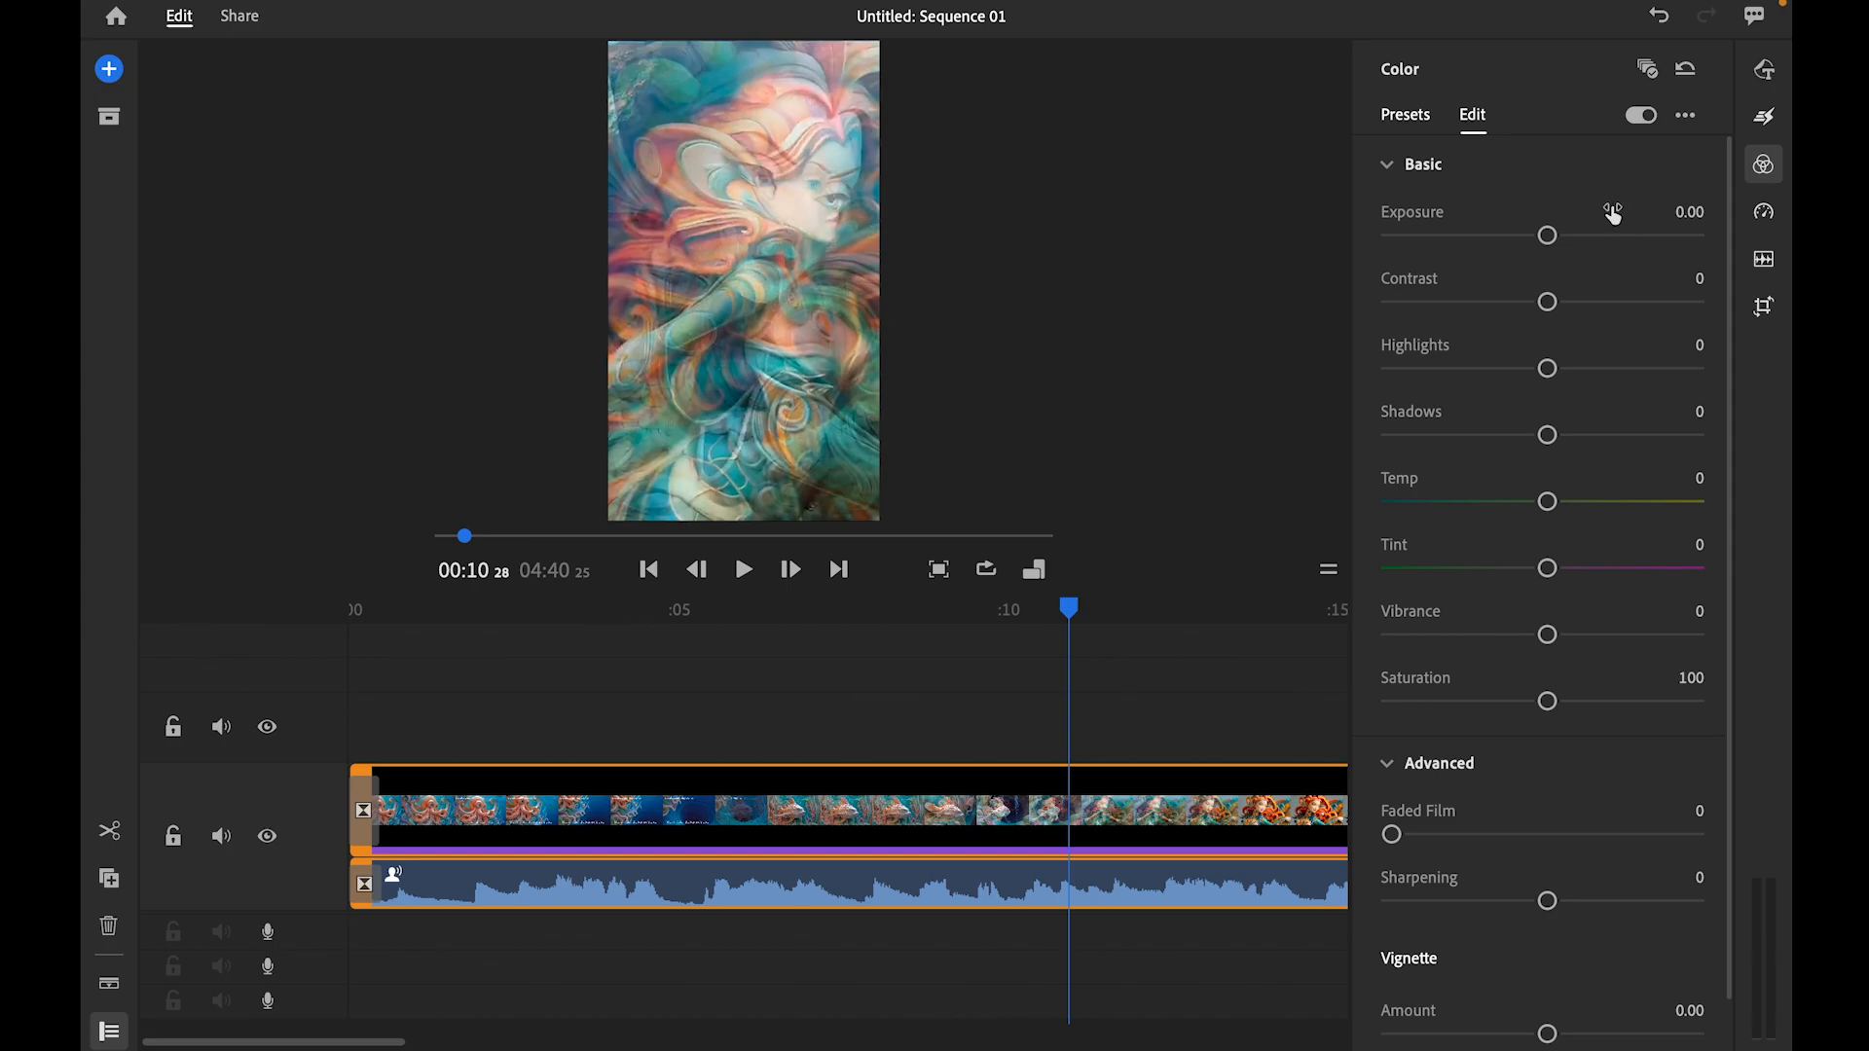
{"action": "left_click", "coordinate": [1771, 175]}
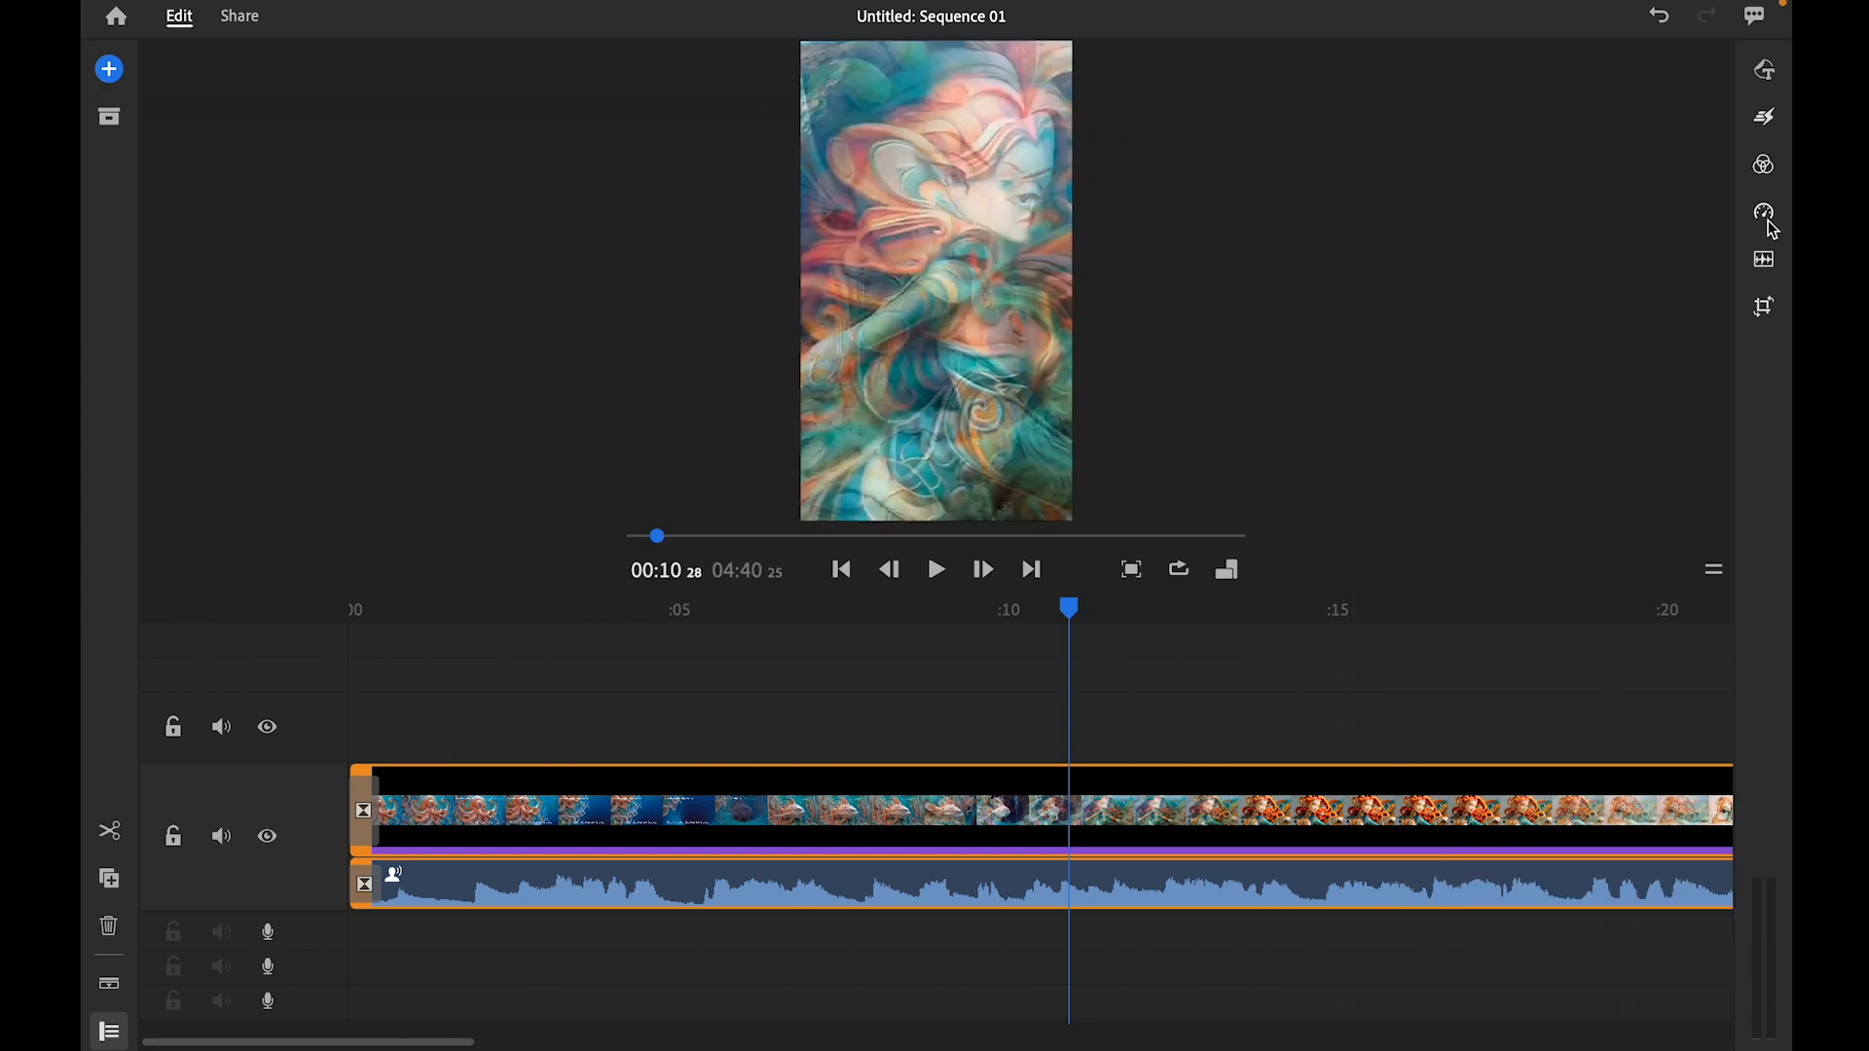
{"action": "left_click", "coordinate": [1767, 220]}
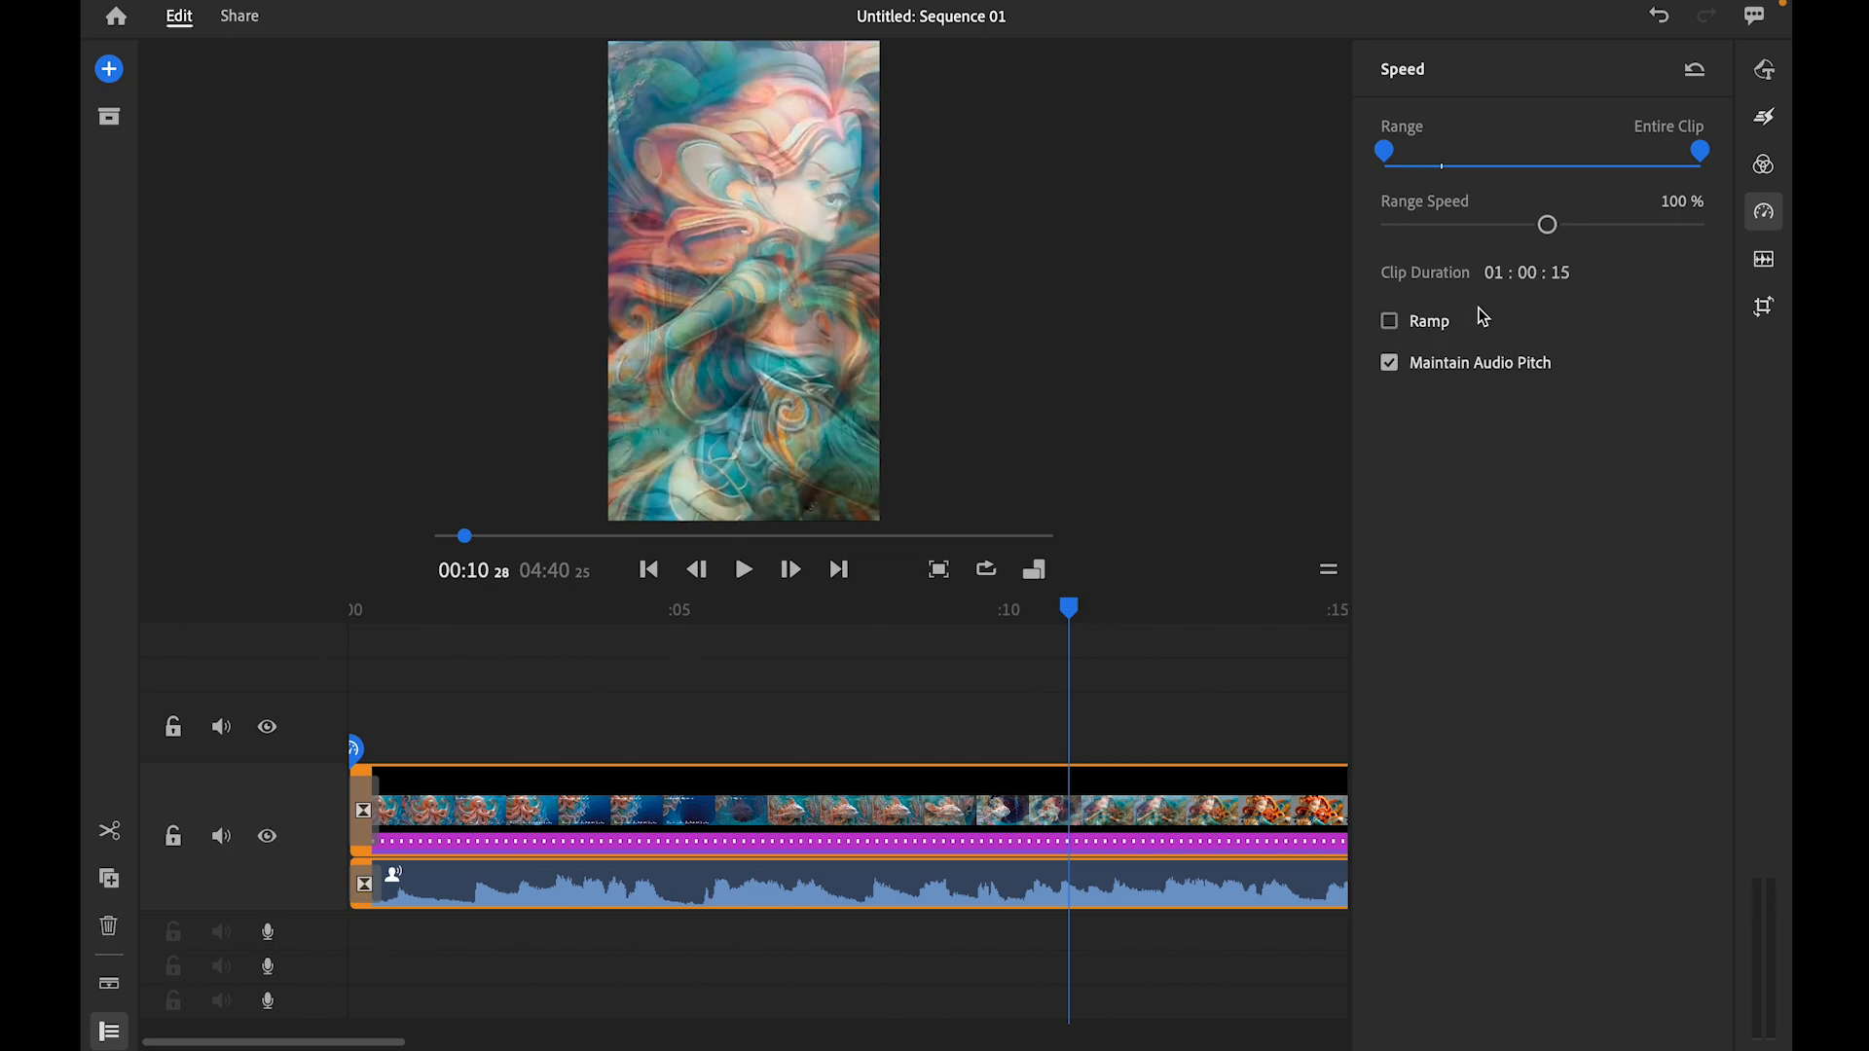
{"action": "left_click", "coordinate": [1763, 211]}
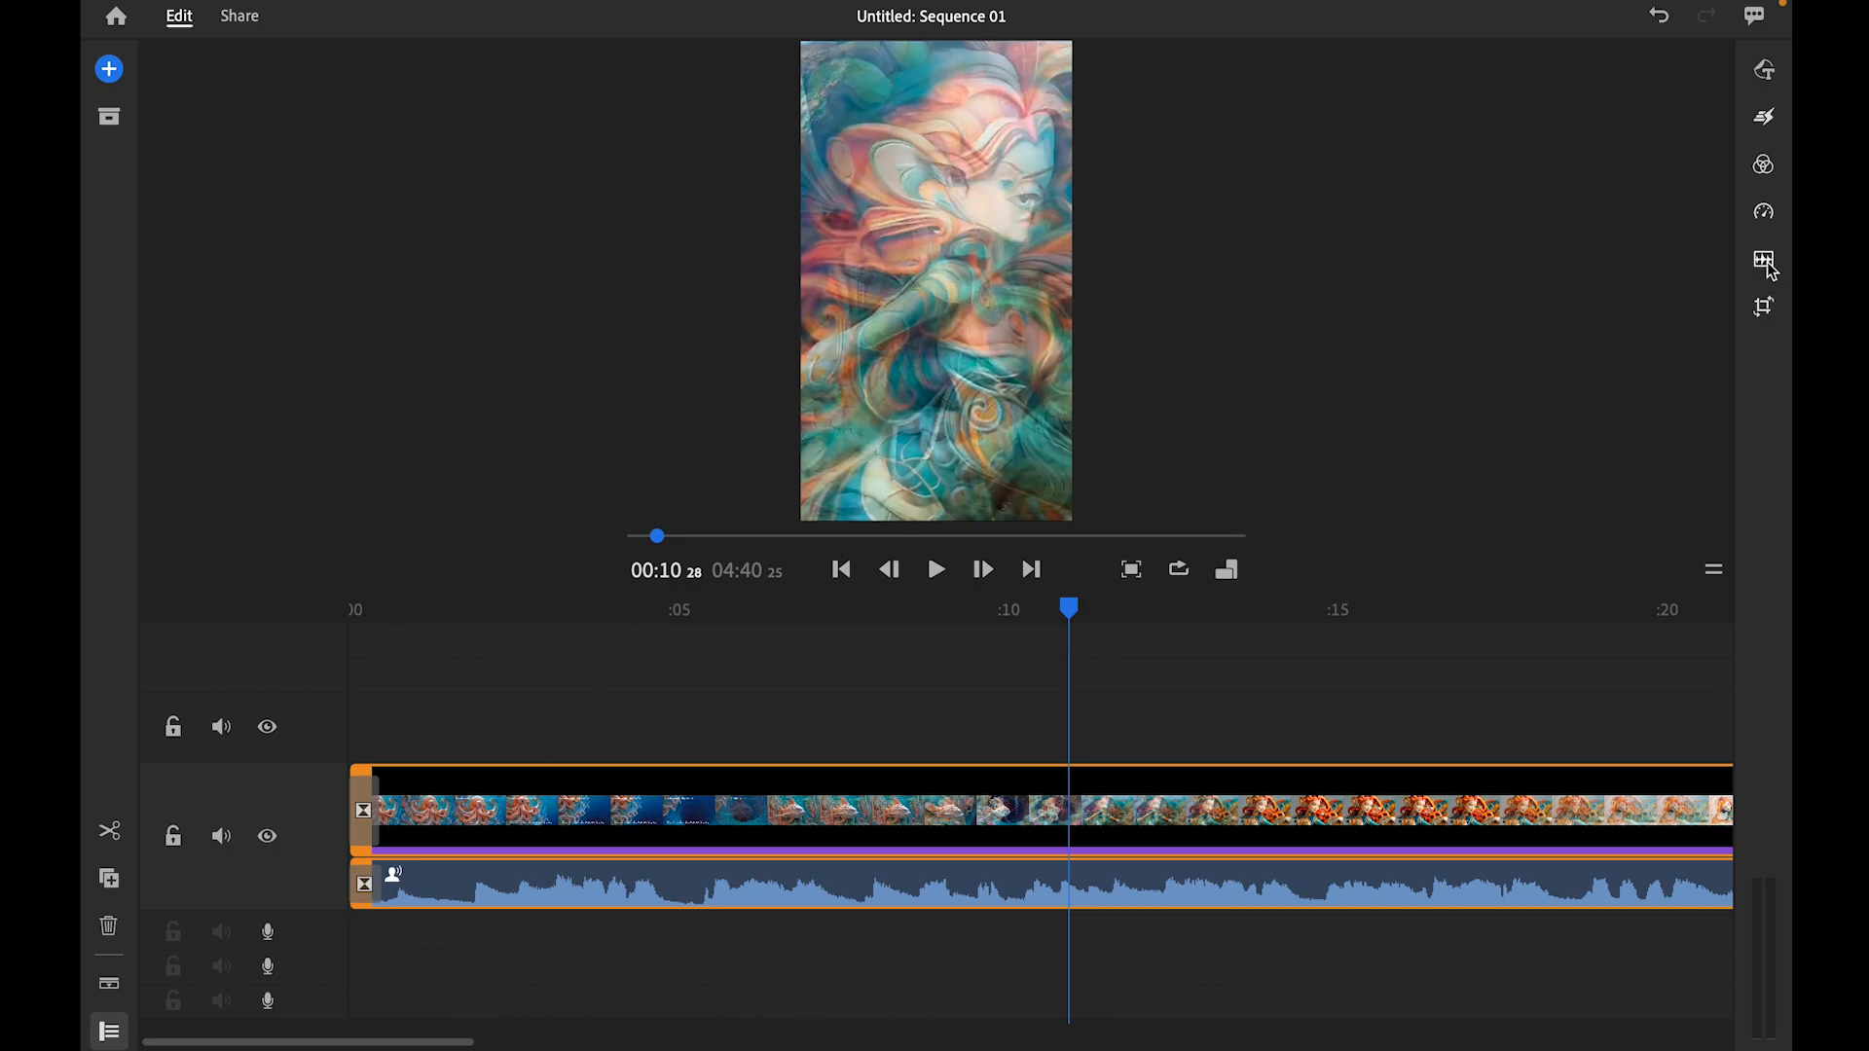
{"action": "left_click", "coordinate": [1764, 260]}
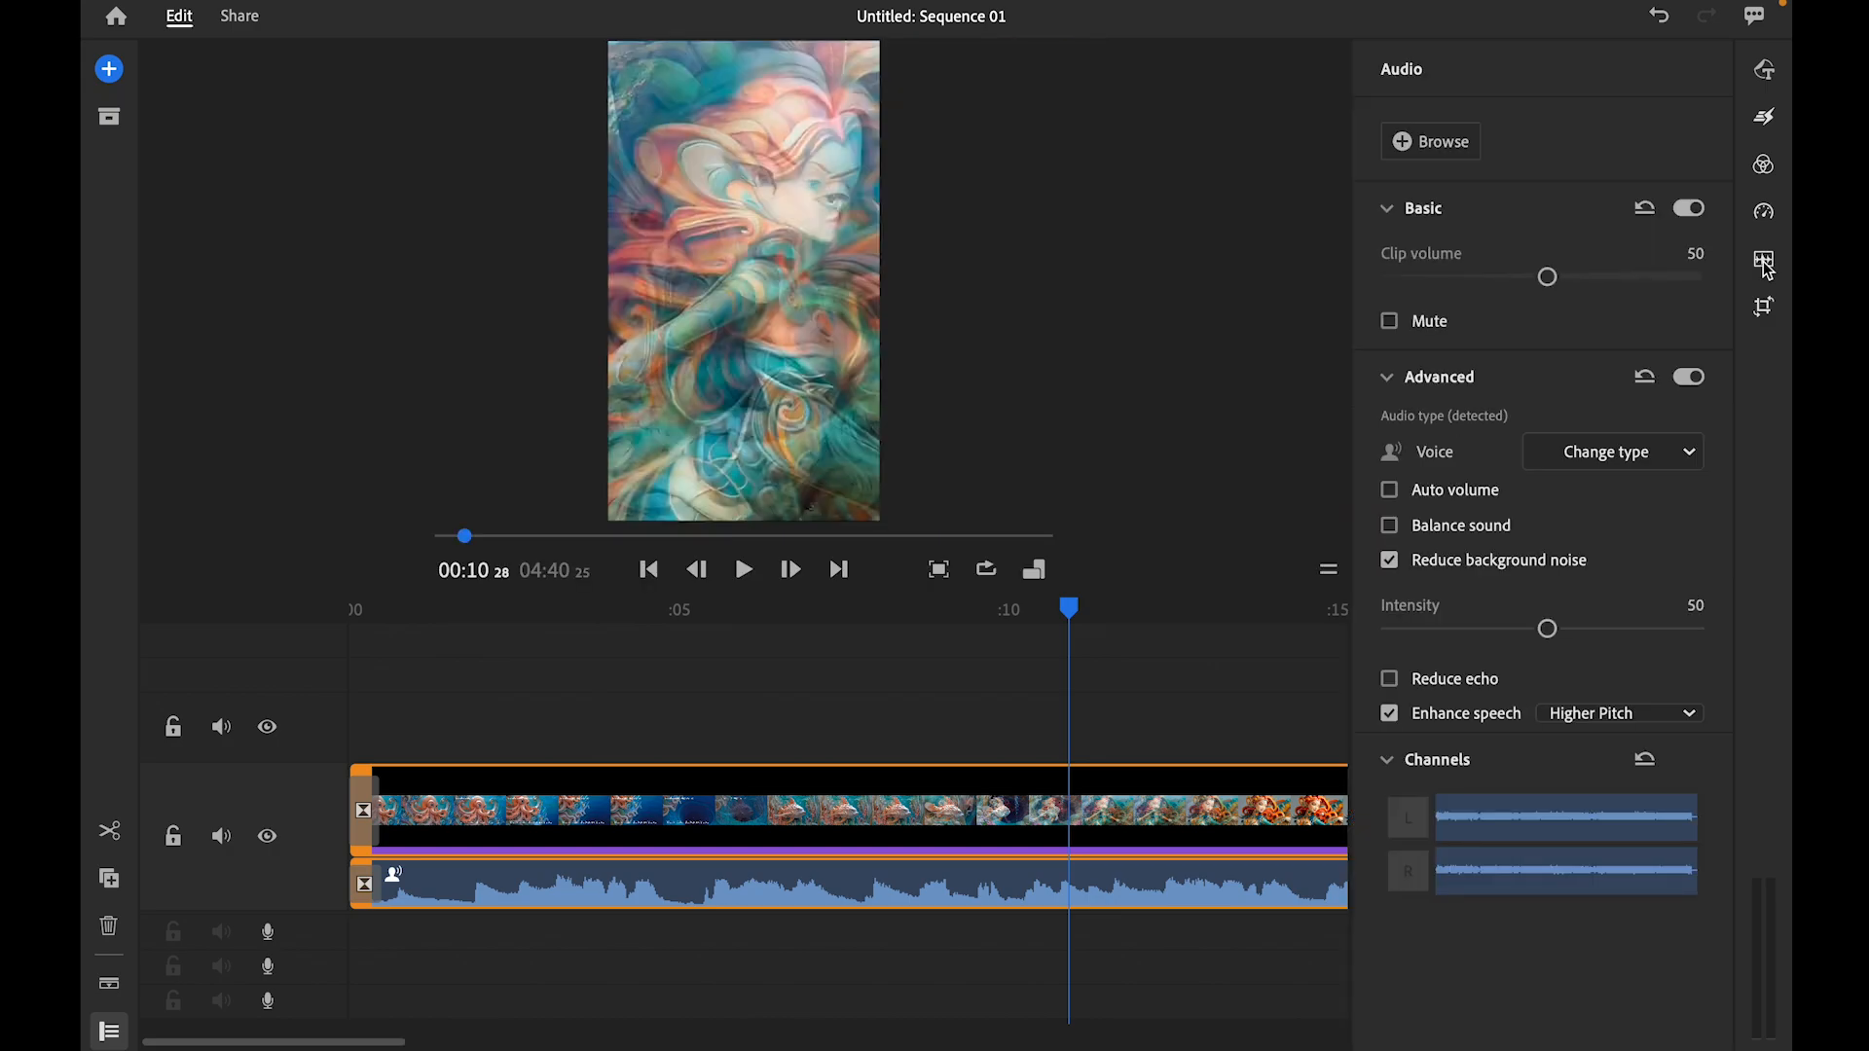
{"action": "left_click", "coordinate": [1765, 260]}
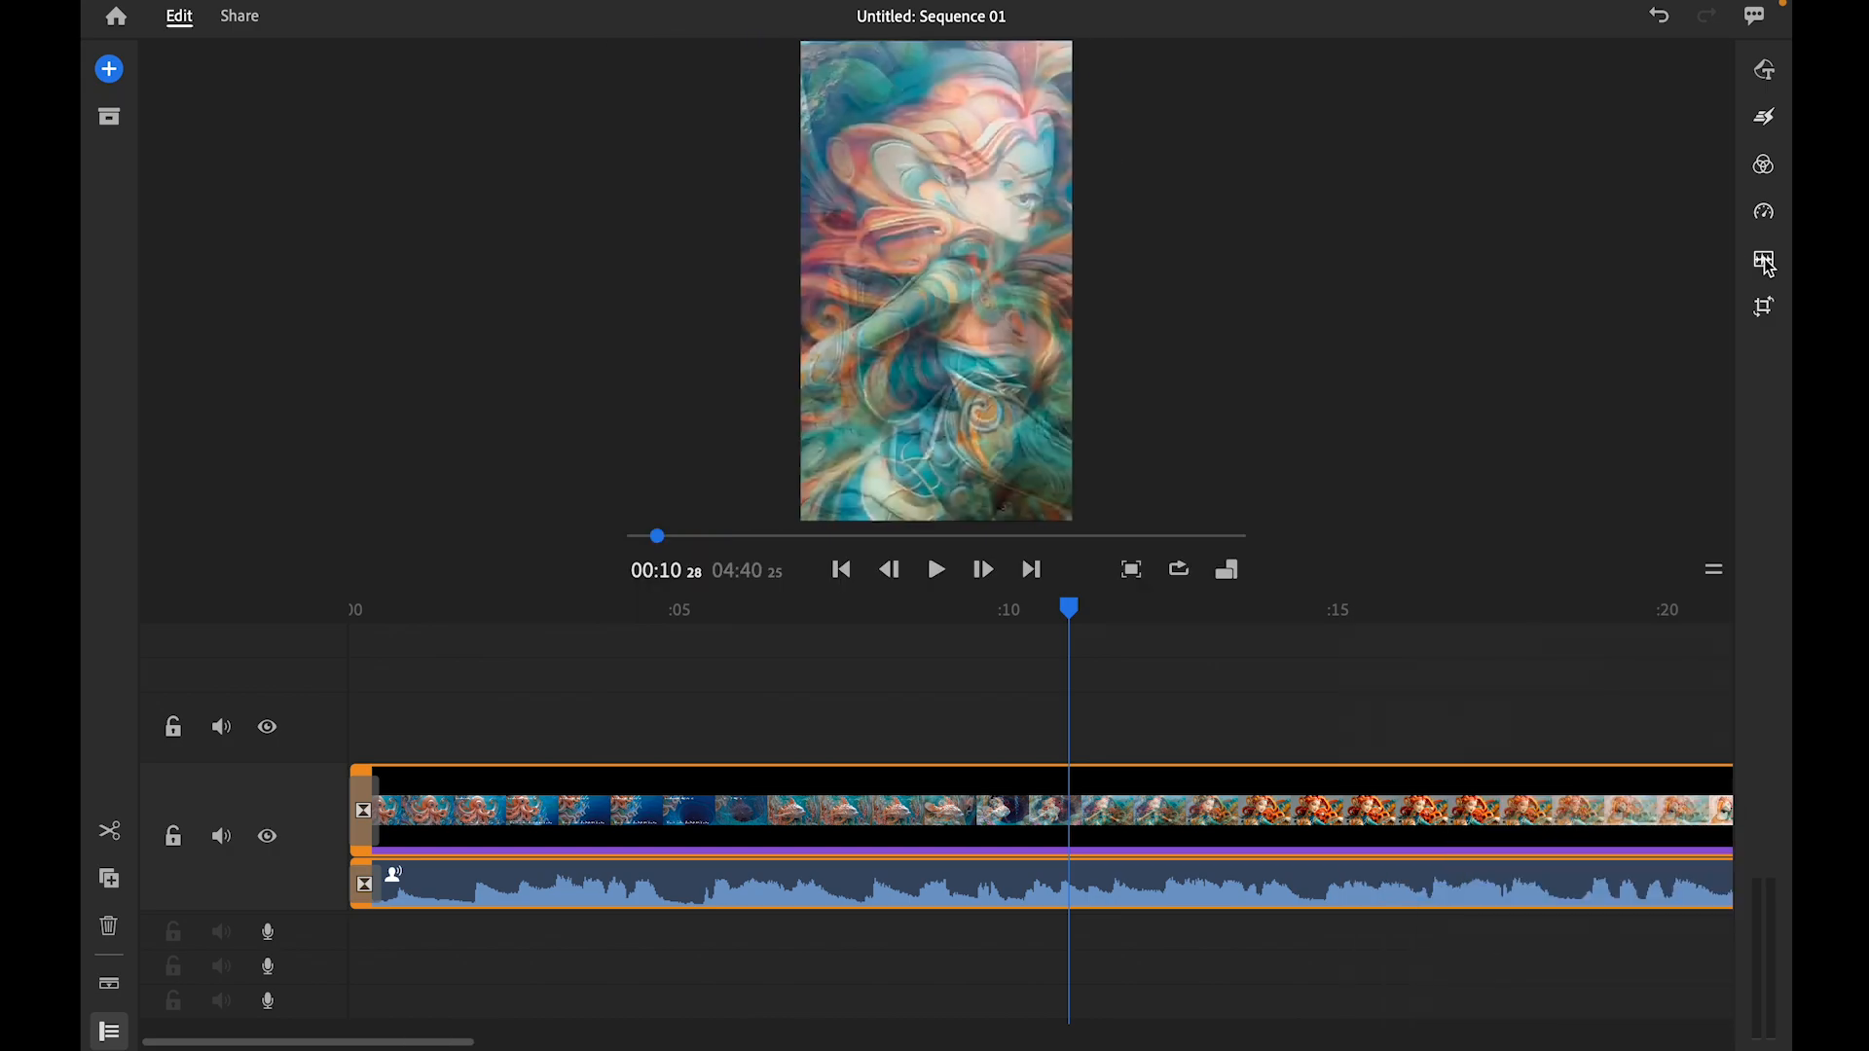
- Try a top crop on the first clip, return it to 0.0%, and feather the clip's edges by 6
{"action": "left_click", "coordinate": [1764, 306]}
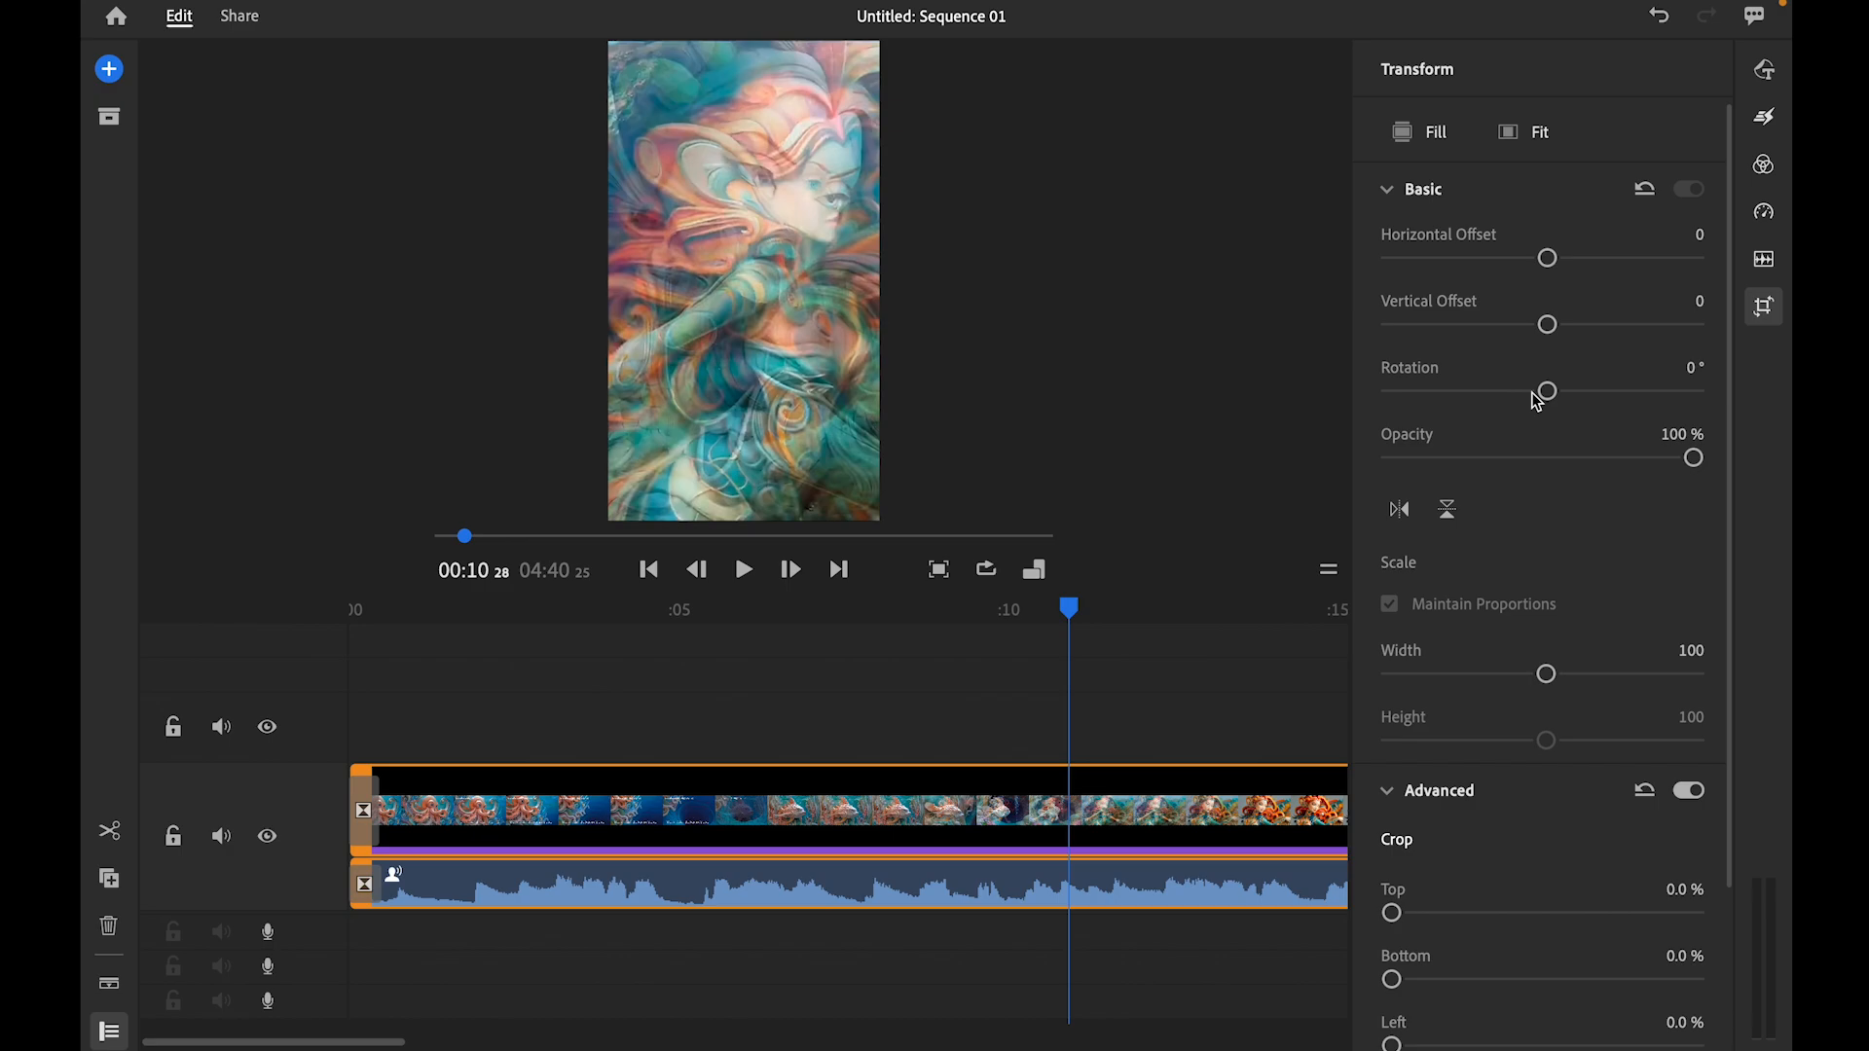
{"action": "scroll", "coordinate": [1521, 660], "scroll_direction": "down", "scroll_amount": 3}
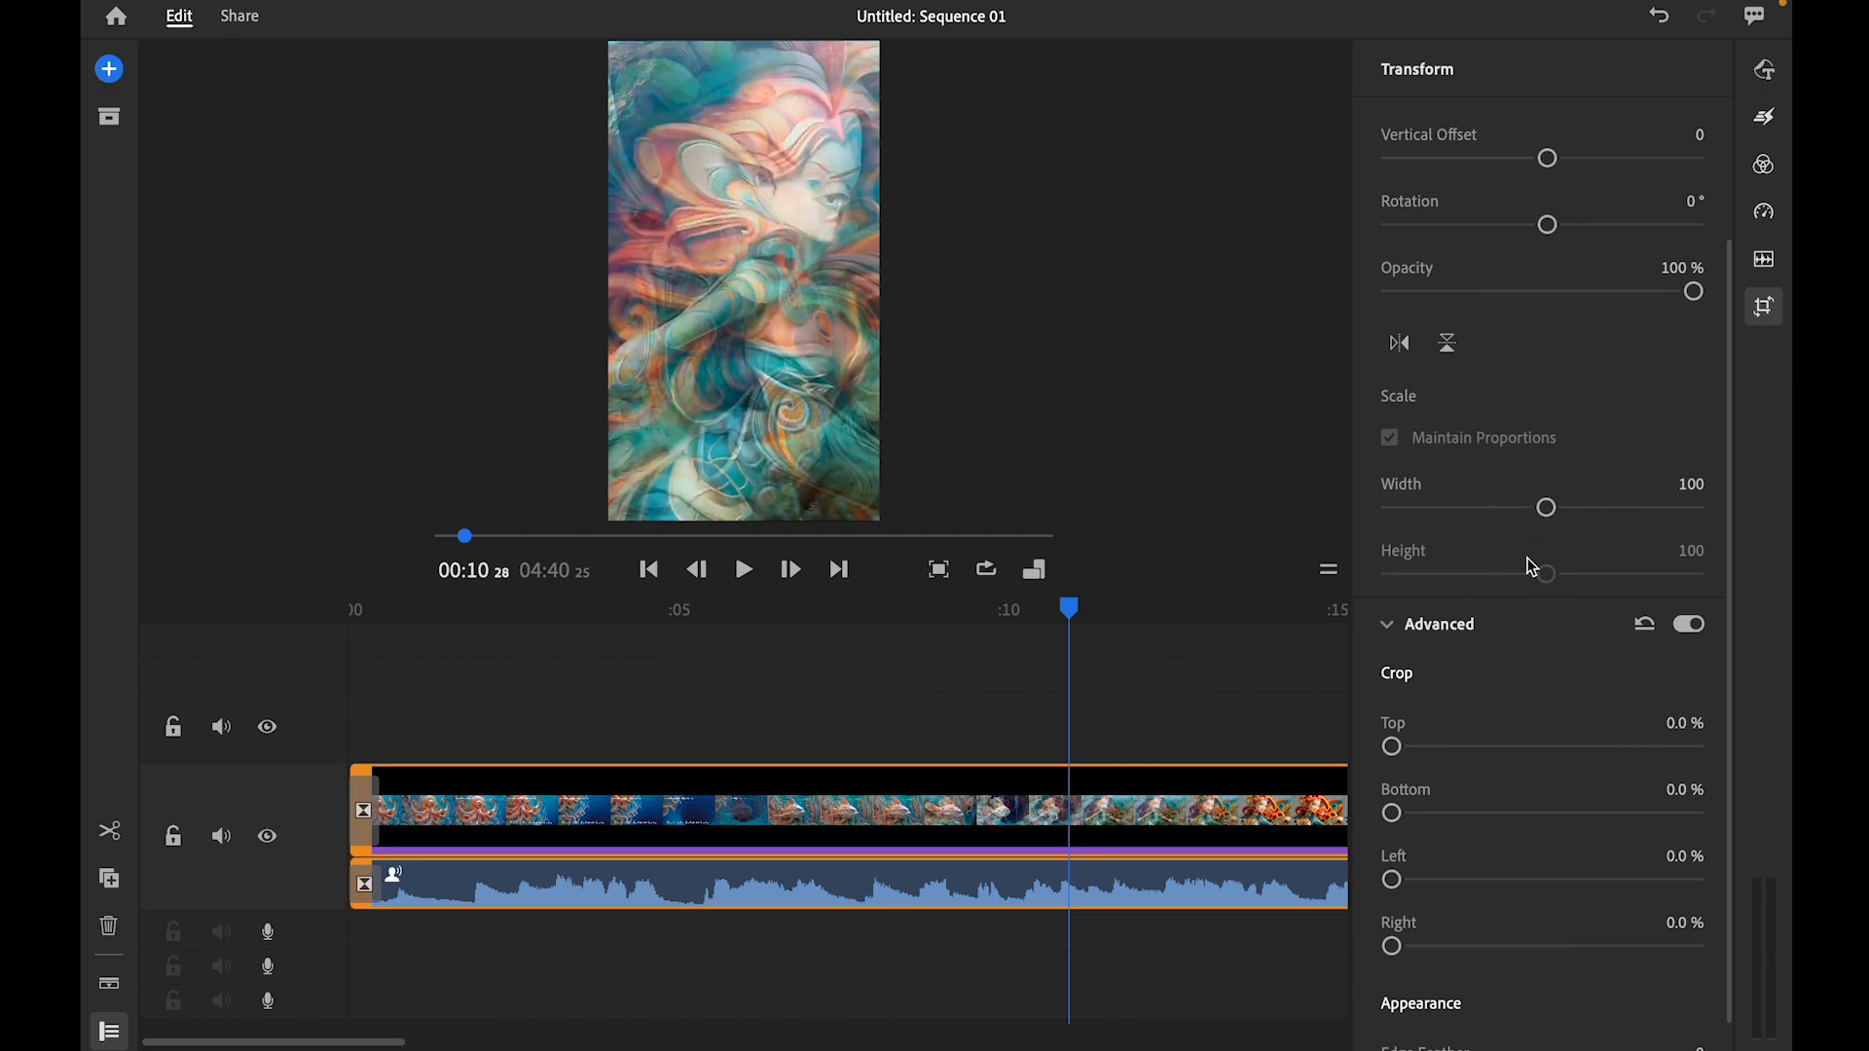
{"action": "scroll", "coordinate": [1529, 715], "scroll_direction": "down", "scroll_amount": 1}
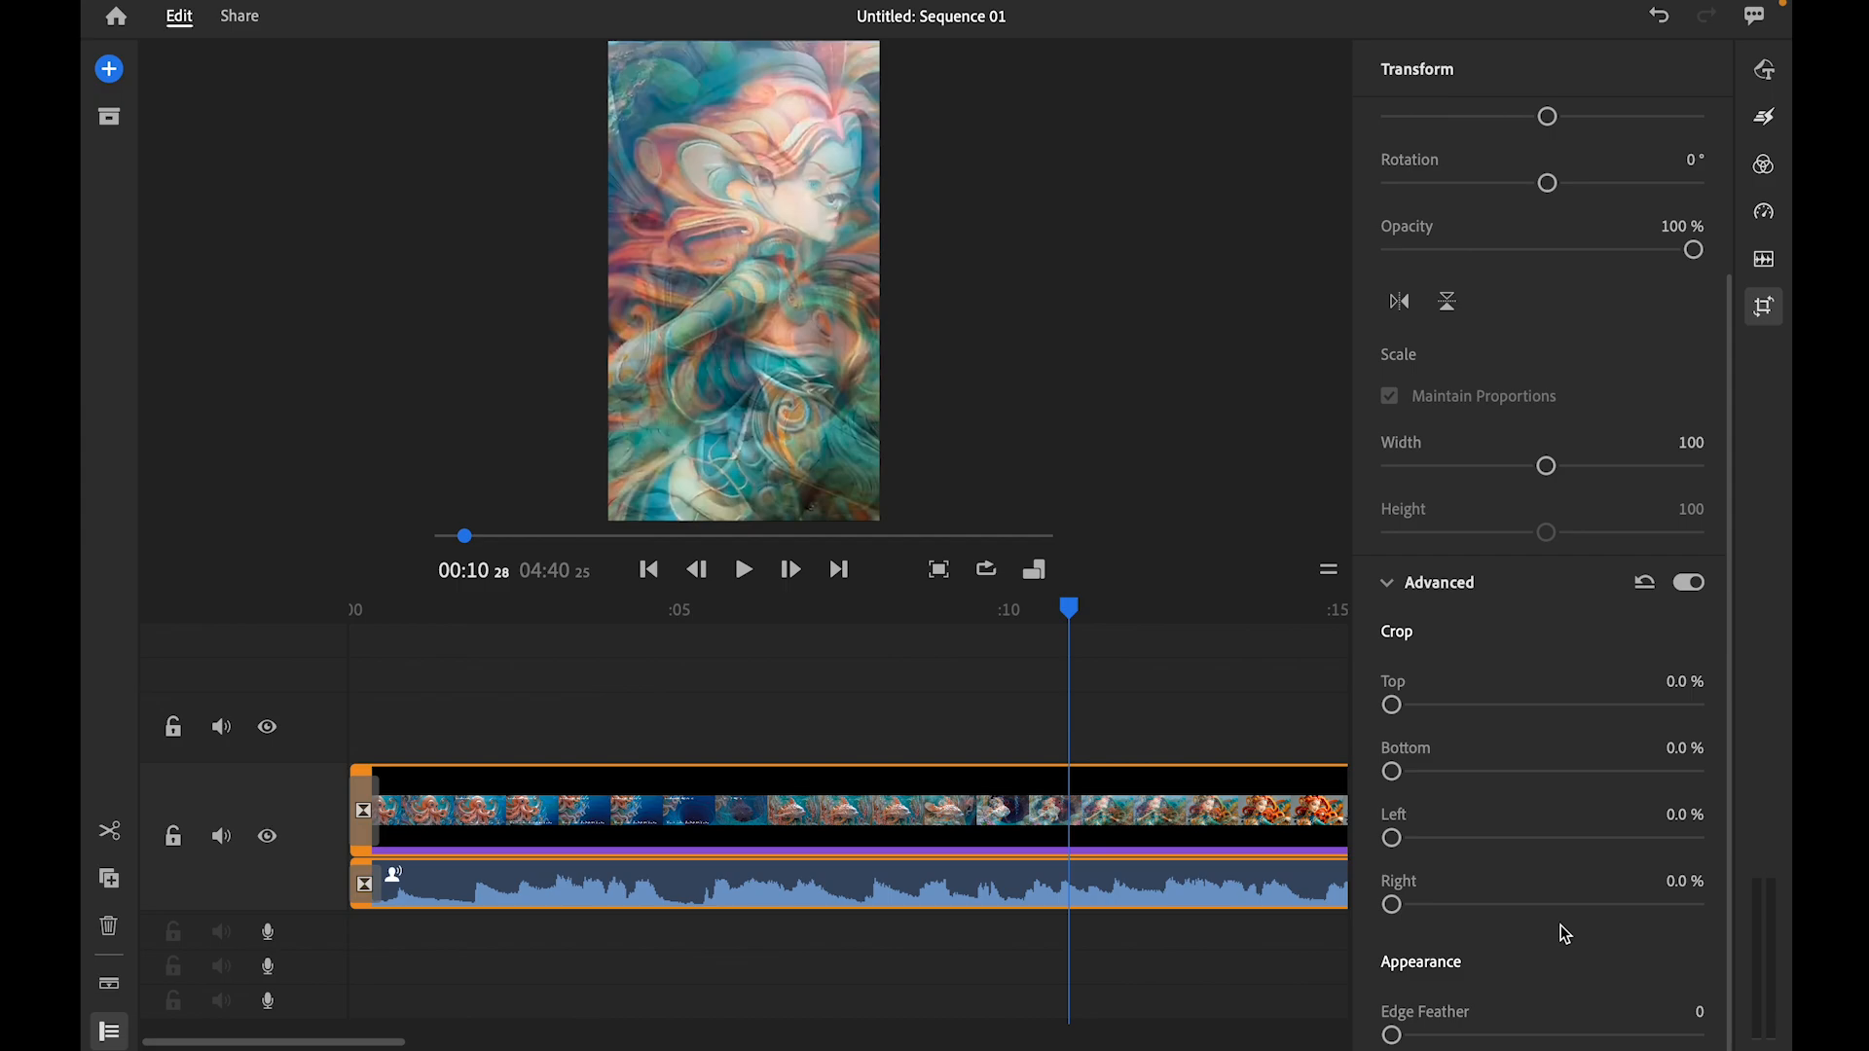
{"action": "left_click_drag", "start_coordinate": [1398, 708], "coordinate": [1330, 791]}
{"action": "mouse_move", "coordinate": [1394, 1036]}
{"action": "left_mouse_down"}
{"action": "mouse_move", "coordinate": [1640, 1033]}
{"action": "mouse_move", "coordinate": [1392, 1036]}
{"action": "left_mouse_up"}
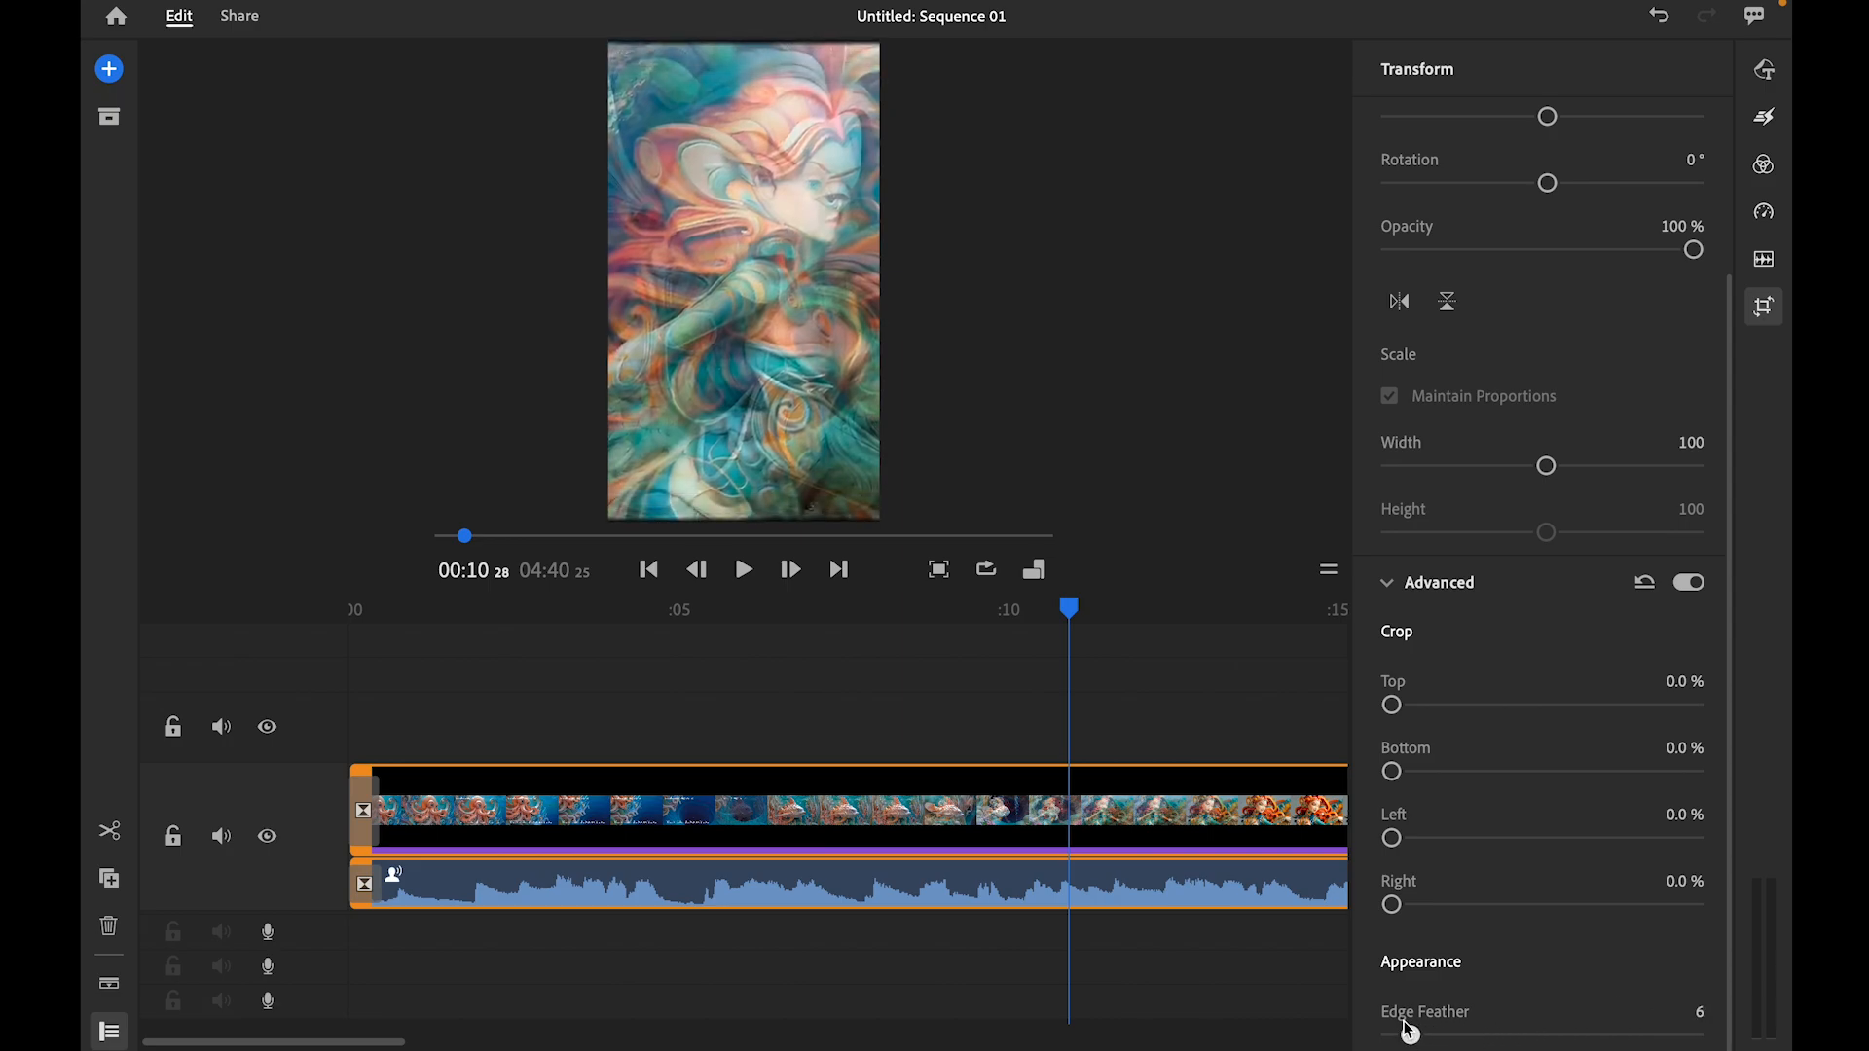
- Close the transform settings, check the current frame in an enlarged preview, and return to the timeline view
{"action": "left_click", "coordinate": [1764, 305]}
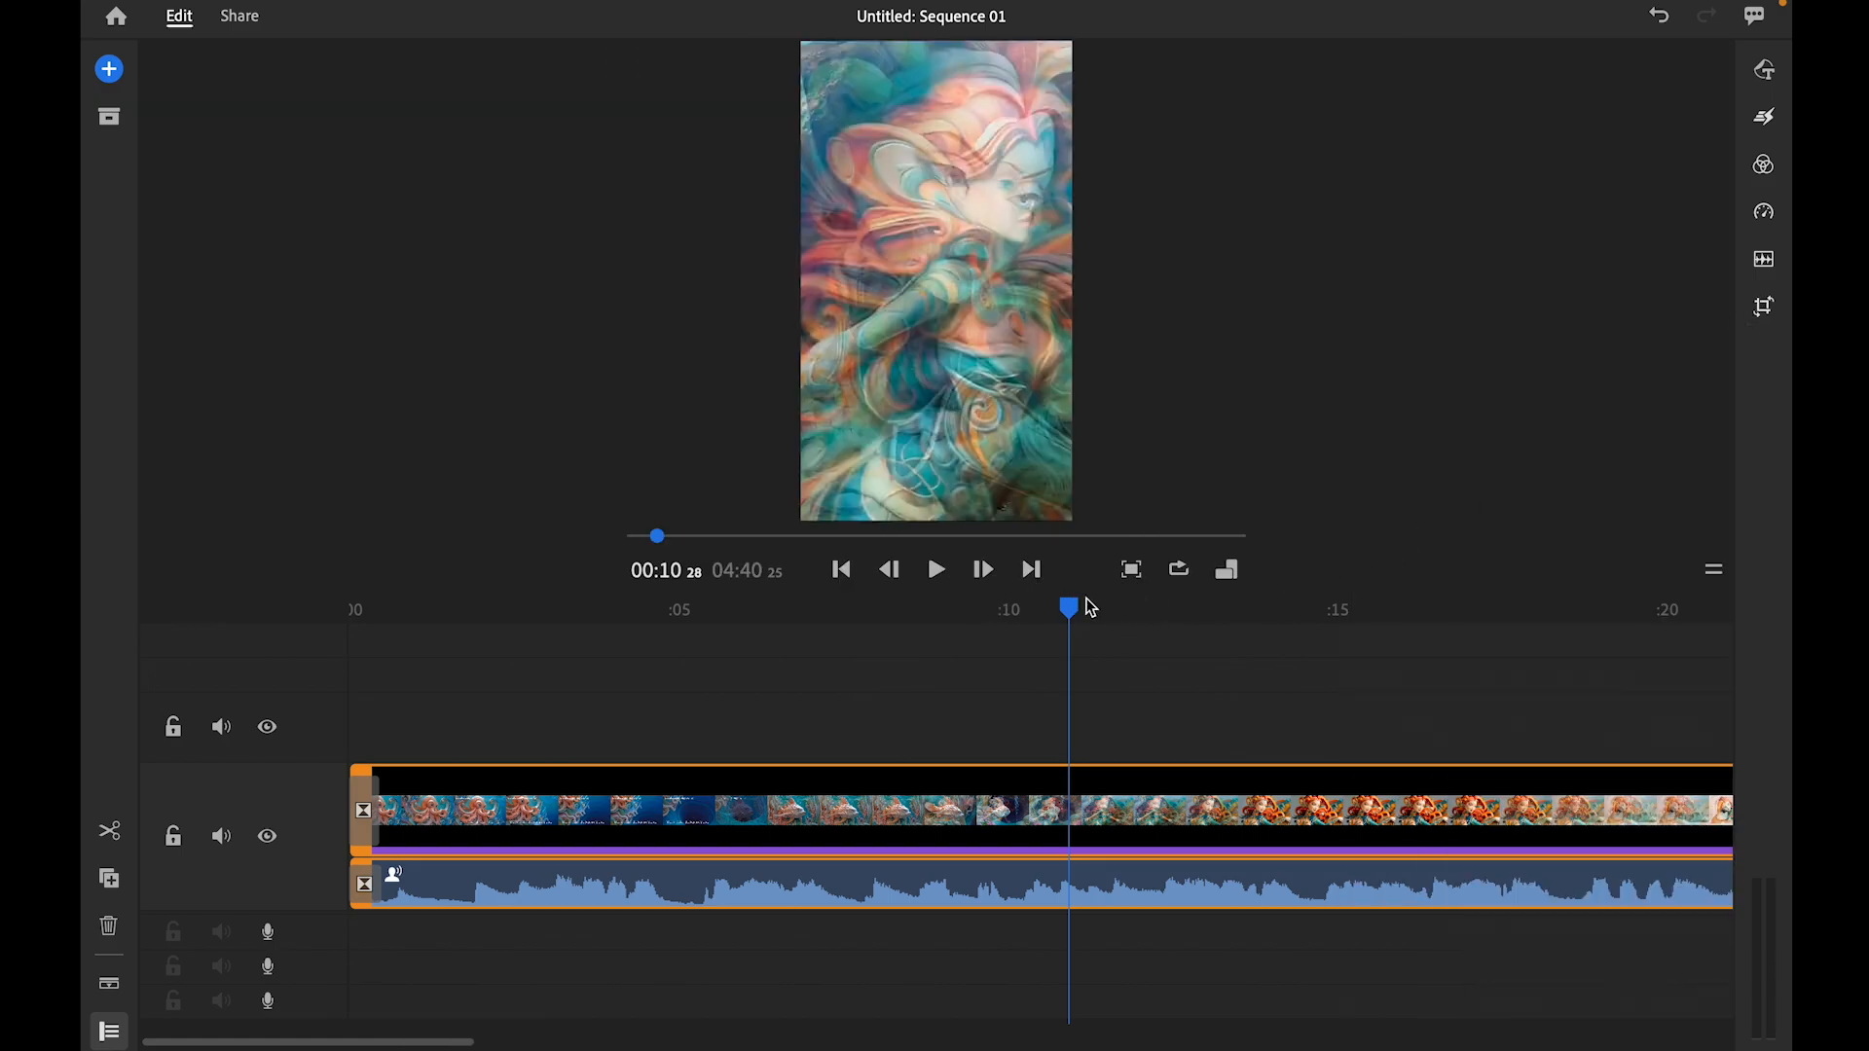
{"action": "left_click", "coordinate": [1134, 572]}
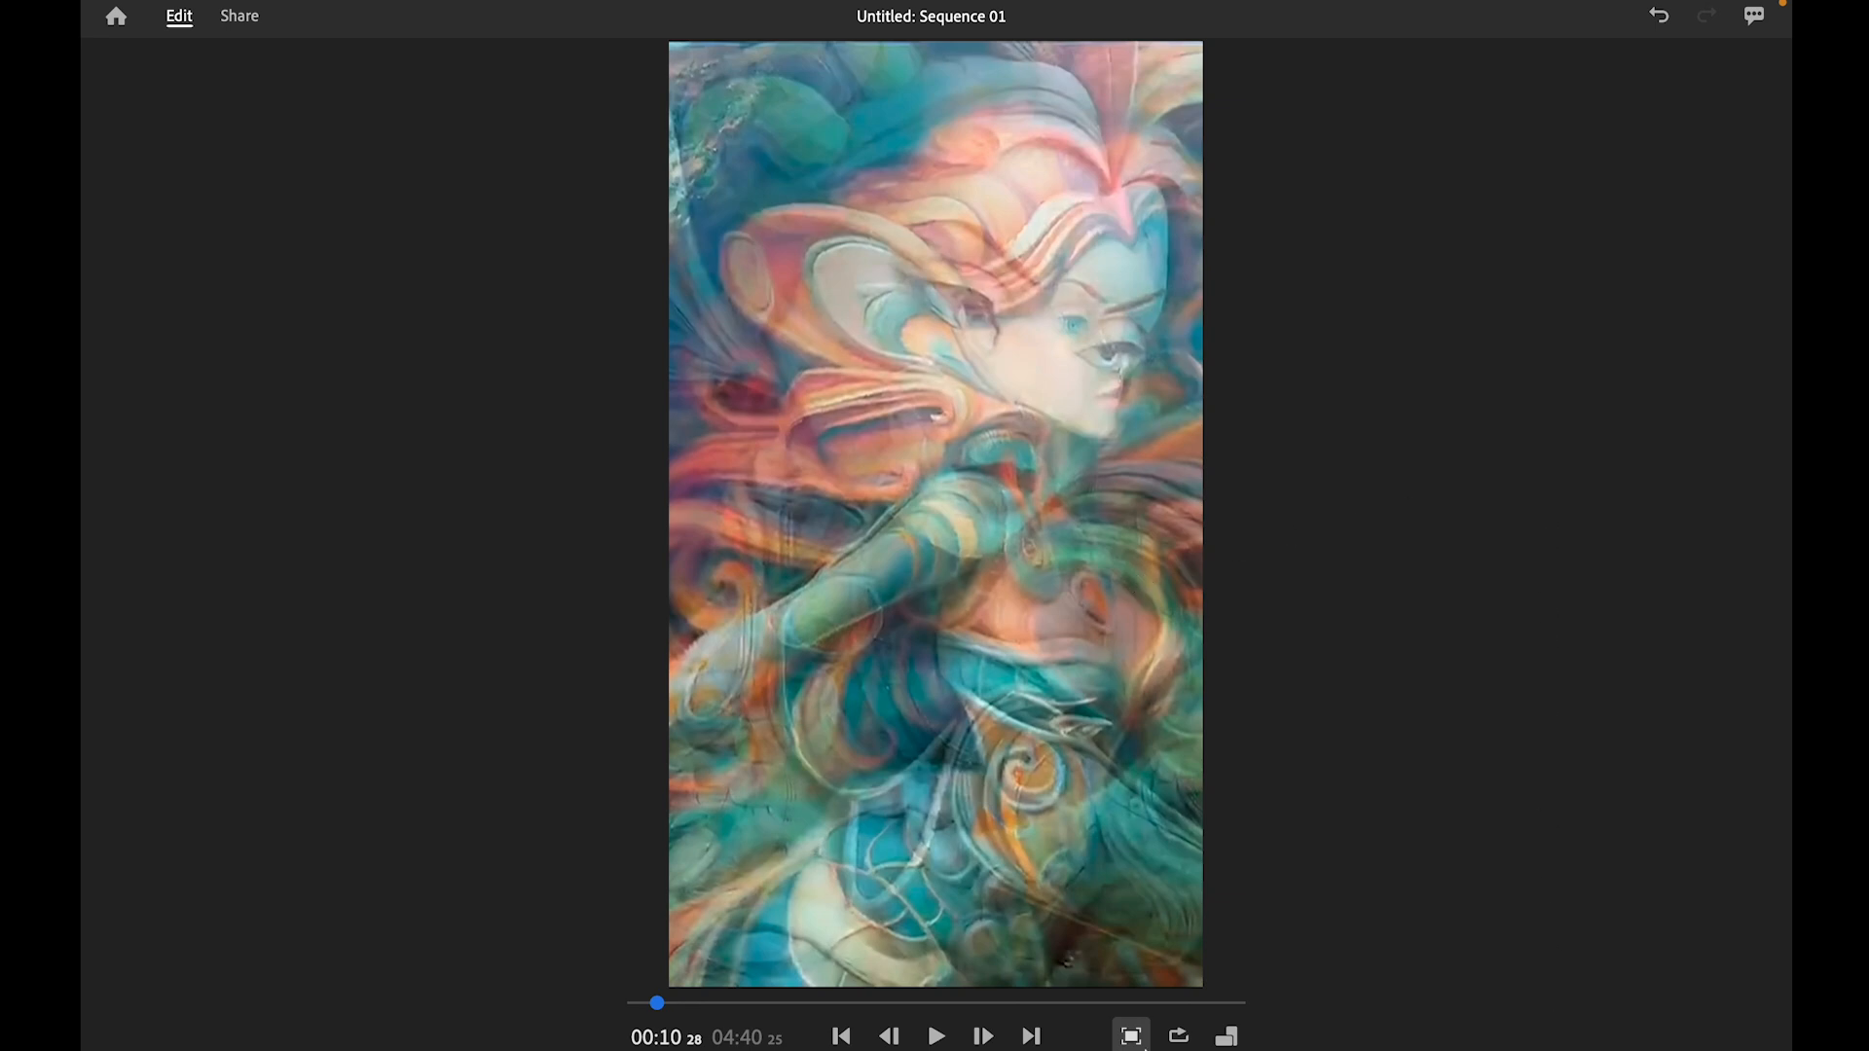
{"action": "left_click", "coordinate": [1133, 1036]}
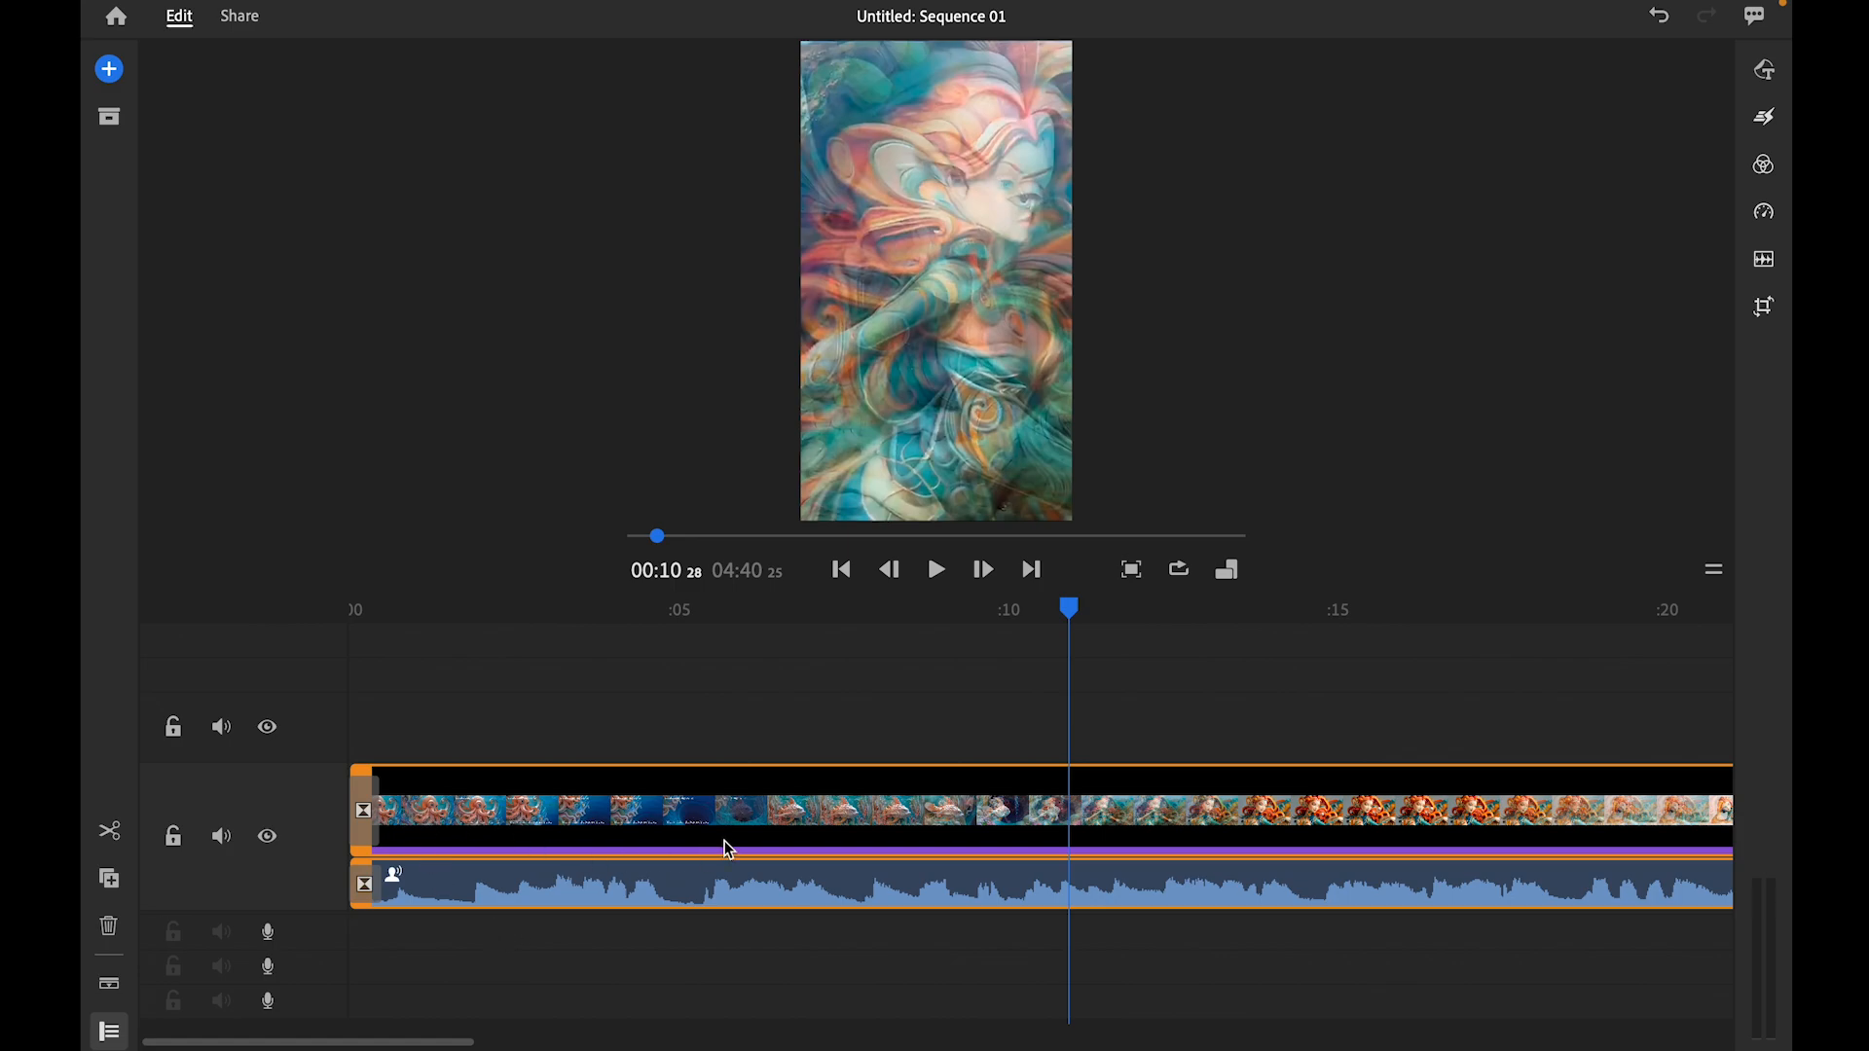
- Look over the whole sequence in the timeline through to its end and return to the first clip
{"action": "key", "text": "minus"}
{"action": "key", "text": "minus"}
{"action": "scroll", "coordinate": [723, 839], "scroll_direction": "right", "scroll_amount": 2}
{"action": "scroll", "coordinate": [724, 843], "scroll_direction": "right", "scroll_amount": 10}
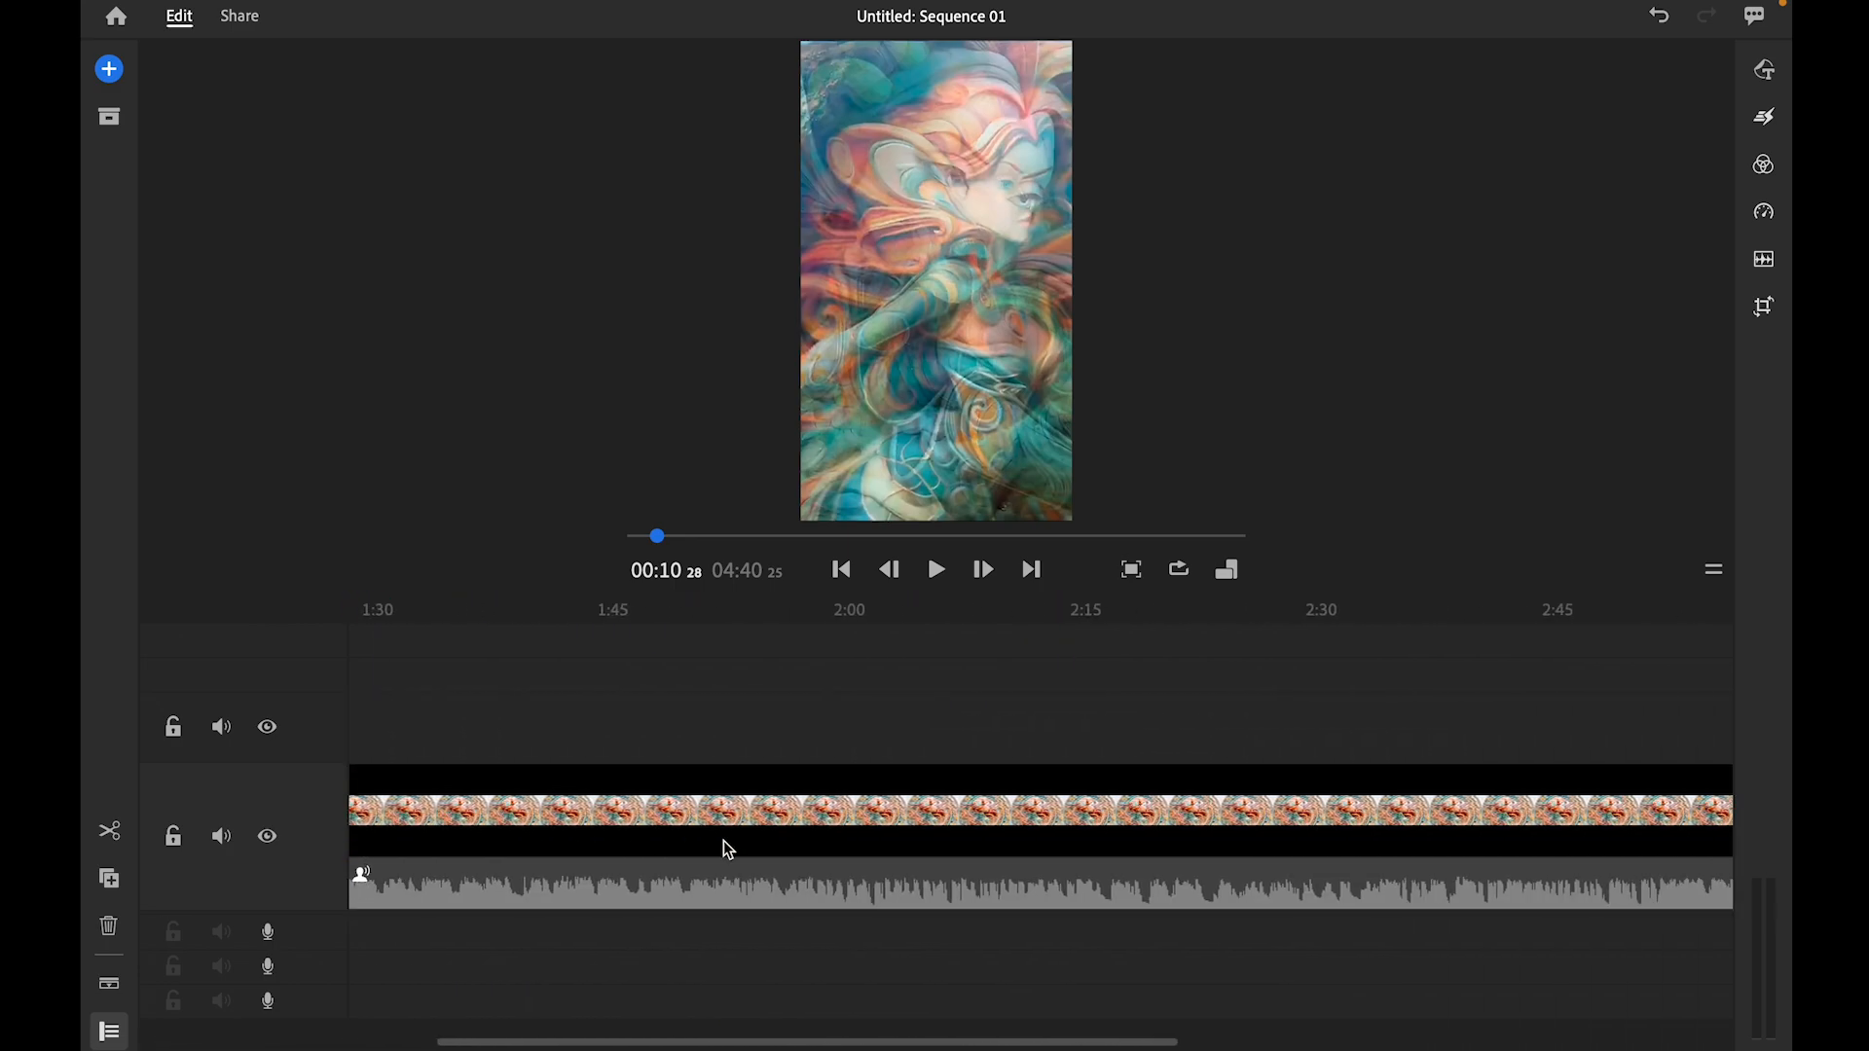
{"action": "scroll", "coordinate": [724, 843], "scroll_direction": "left", "scroll_amount": 10}
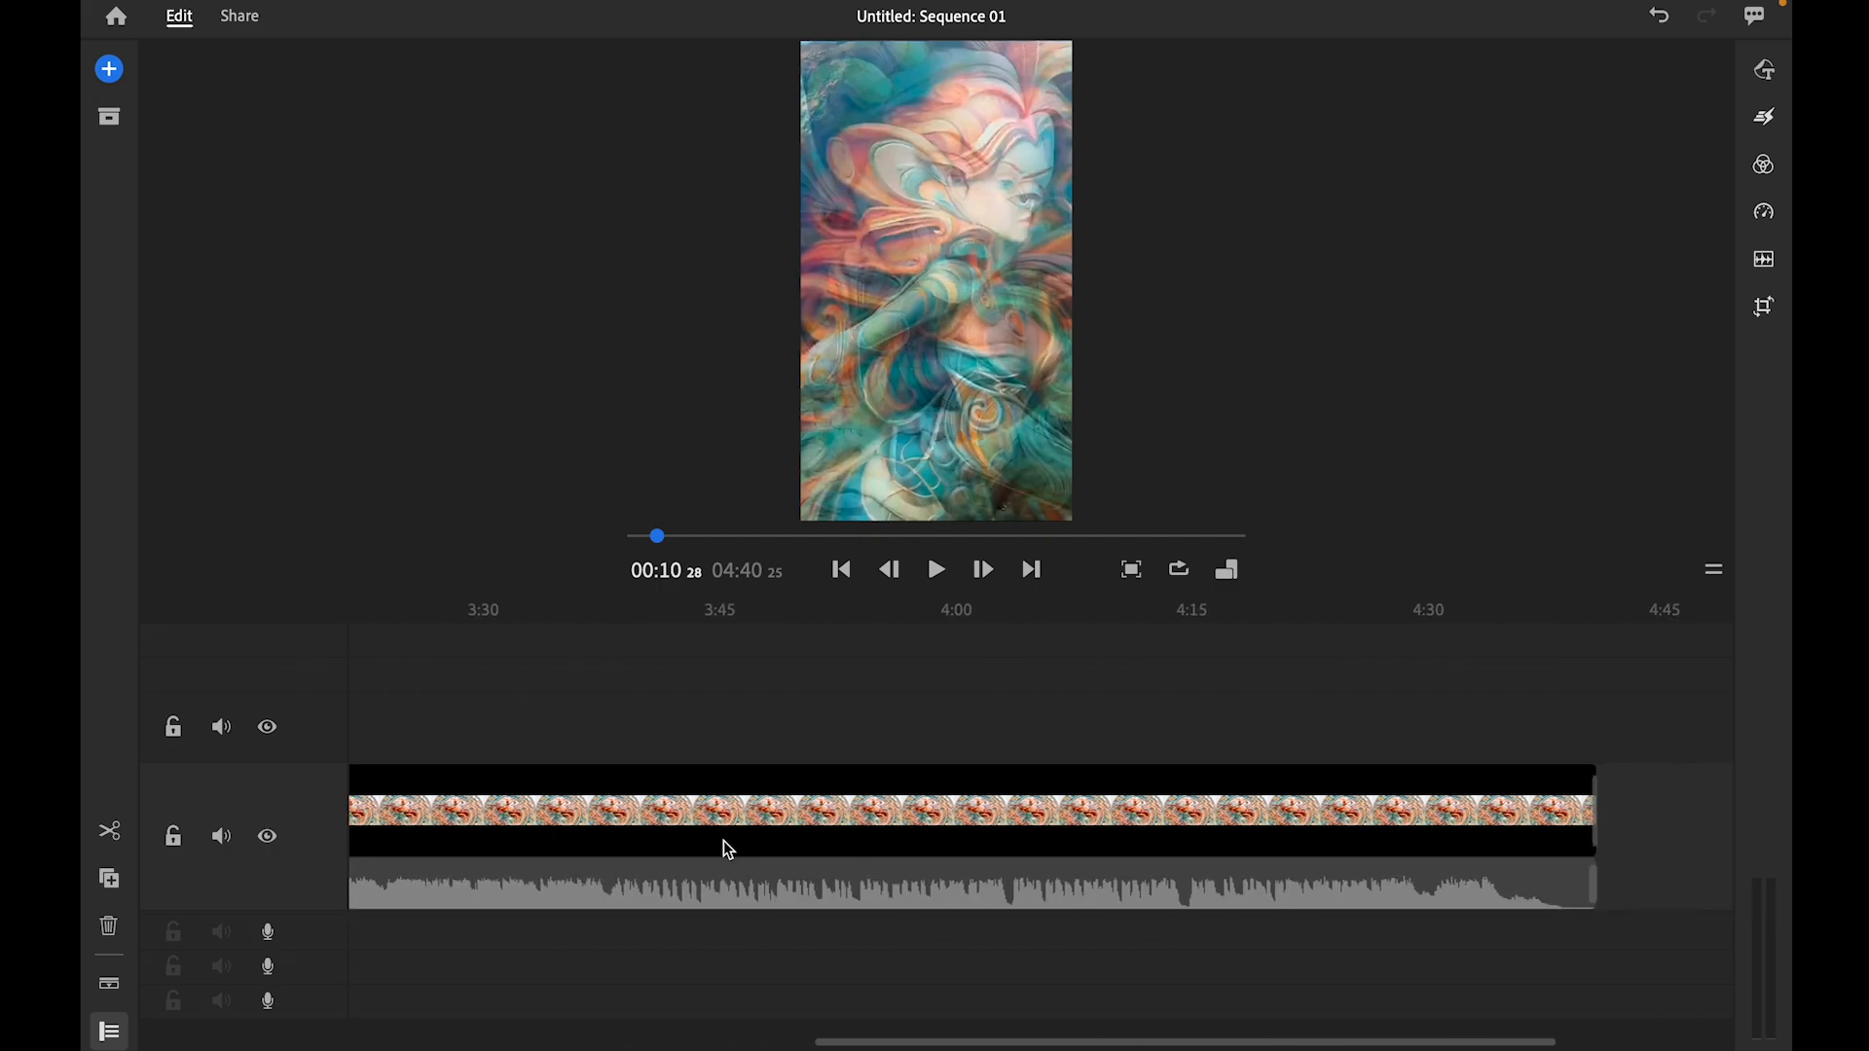
{"action": "left_click", "coordinate": [724, 843]}
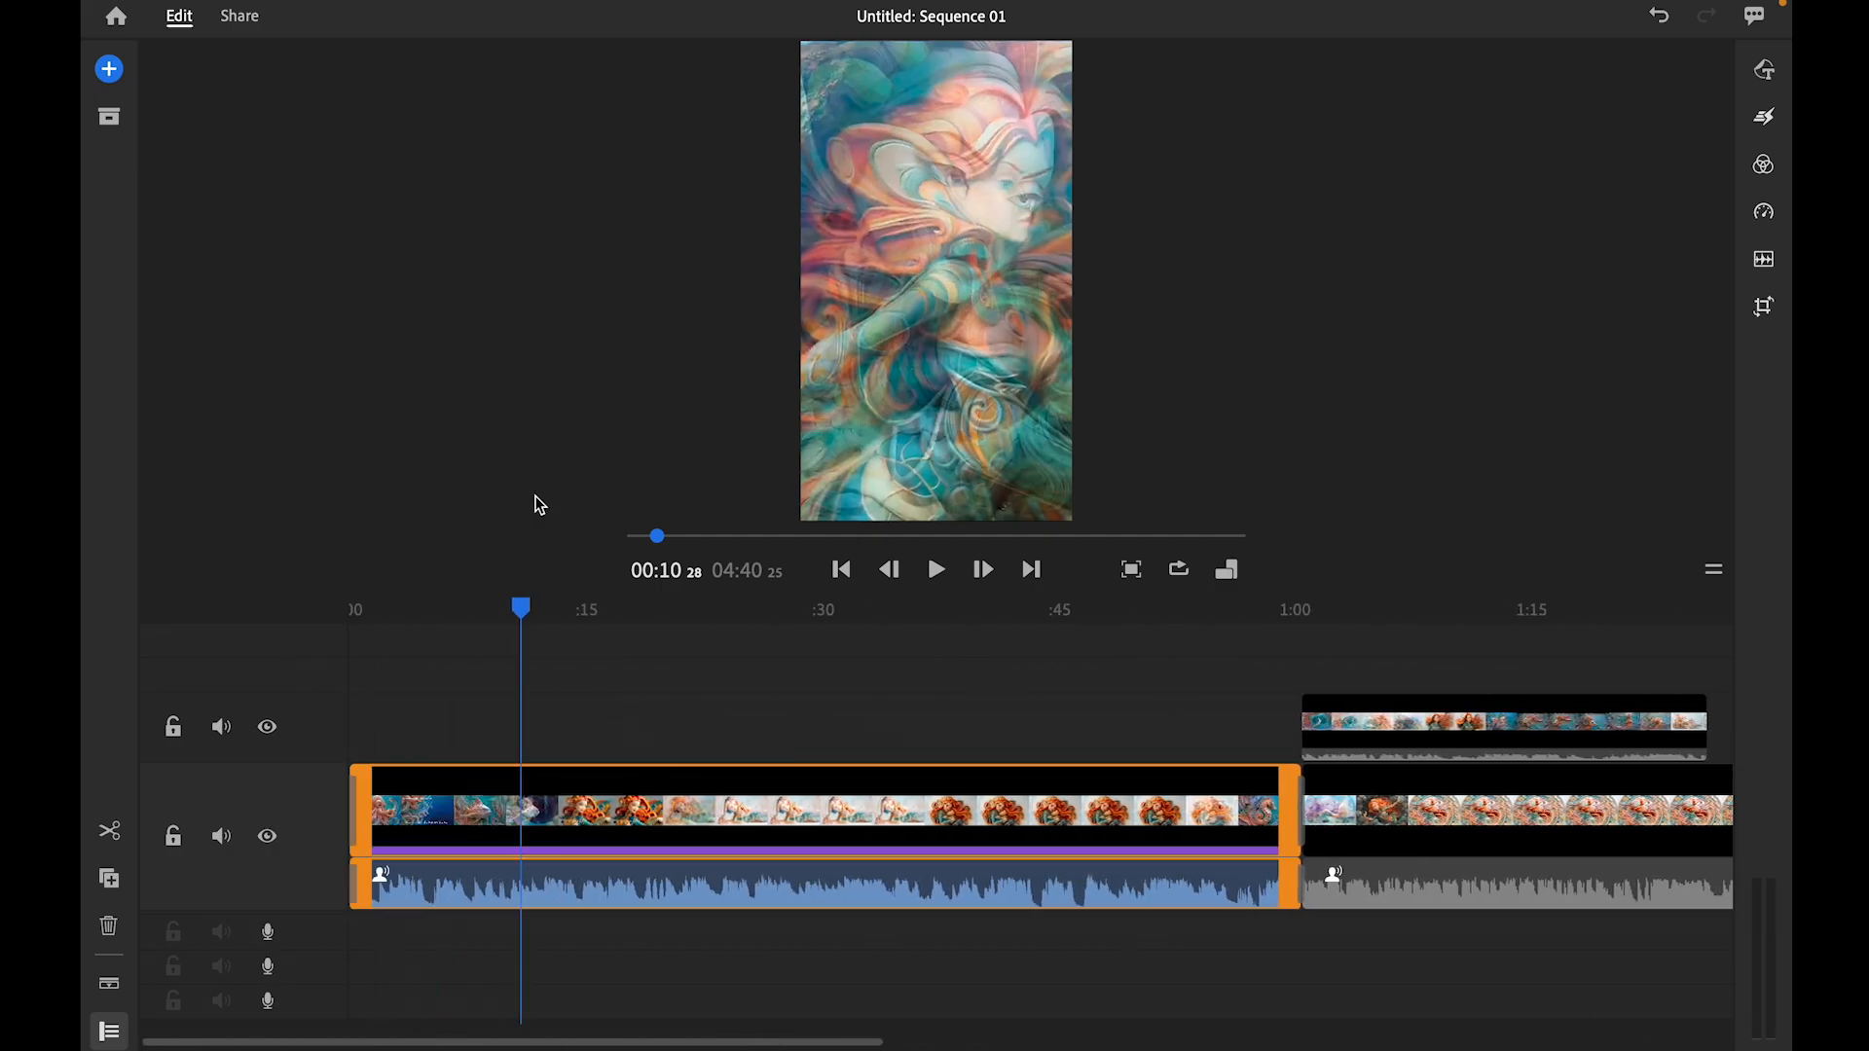
- Open the sharing and export settings for Sequence 01
{"action": "left_click", "coordinate": [241, 18]}
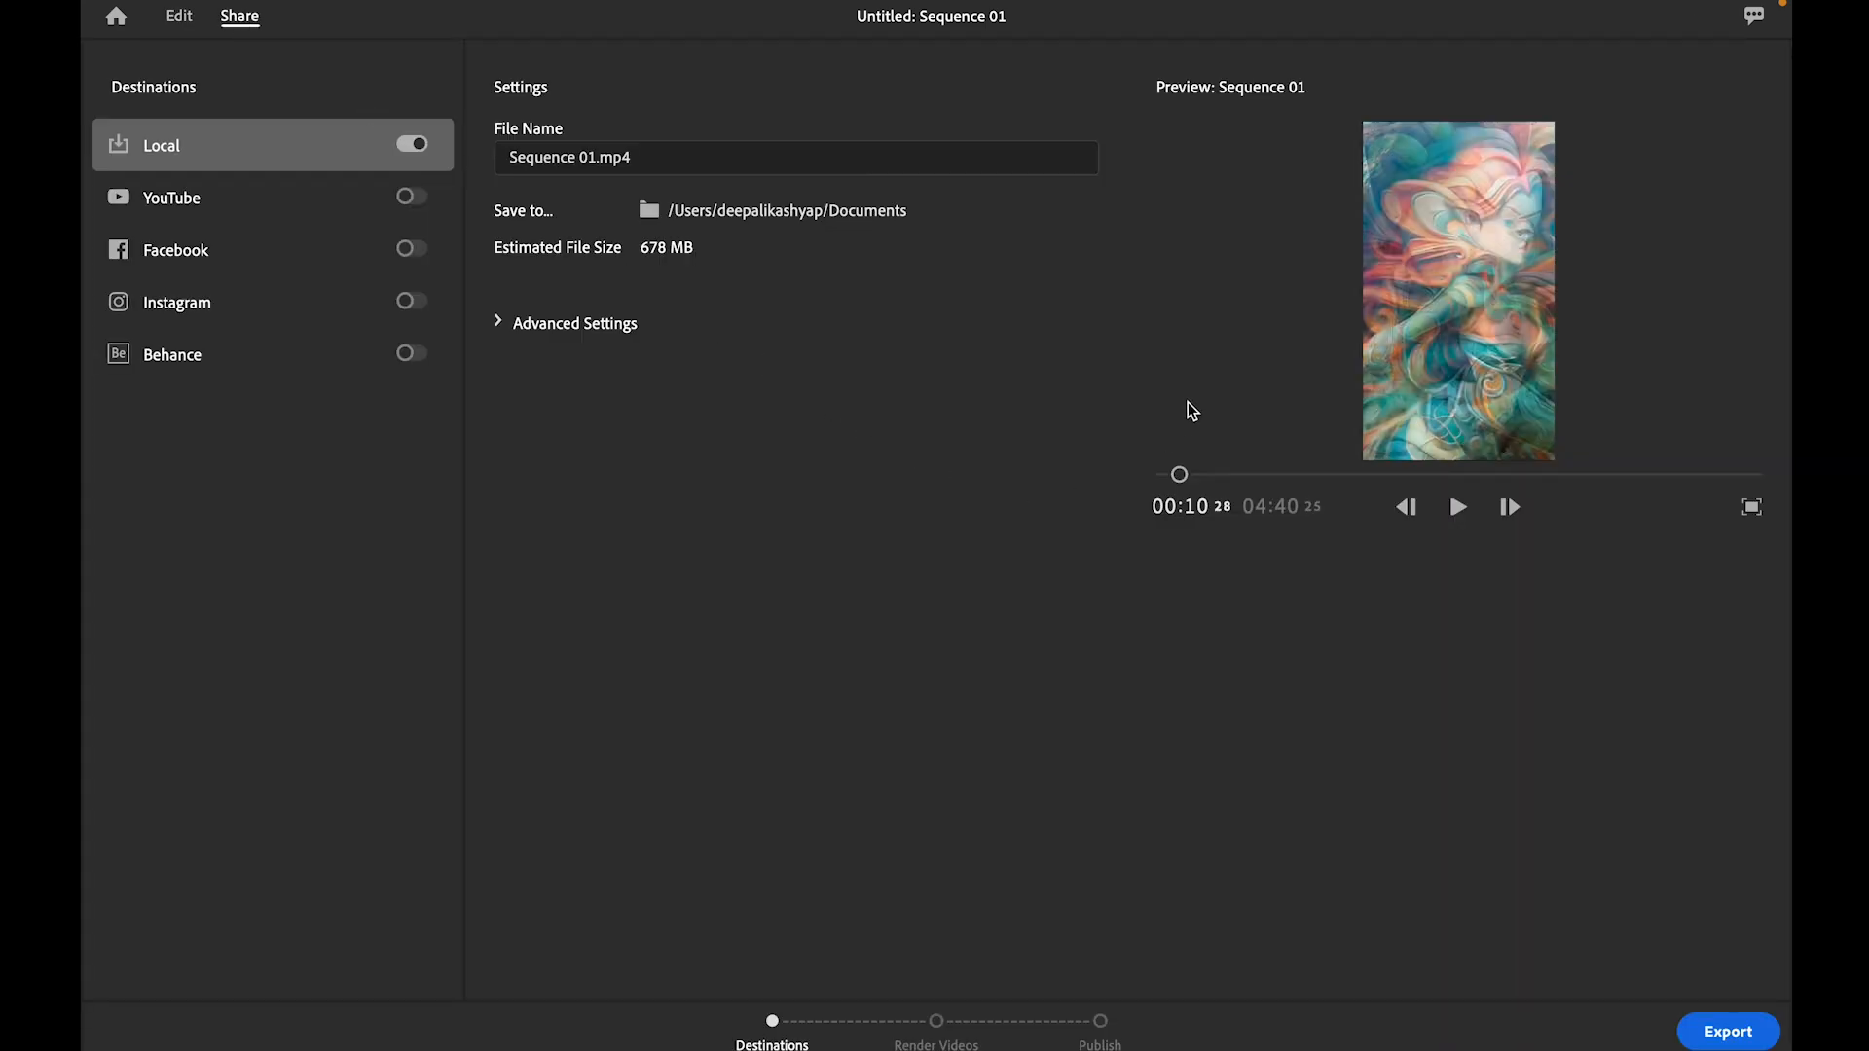